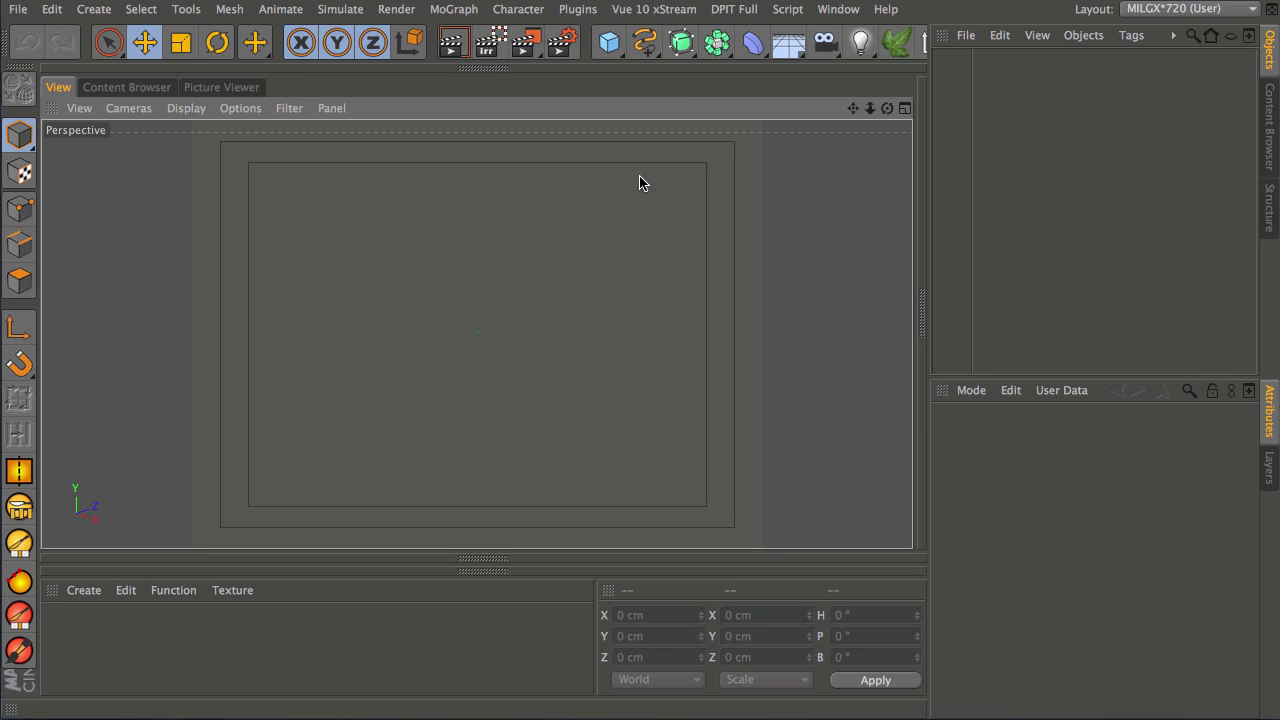
middle_click(503, 377)
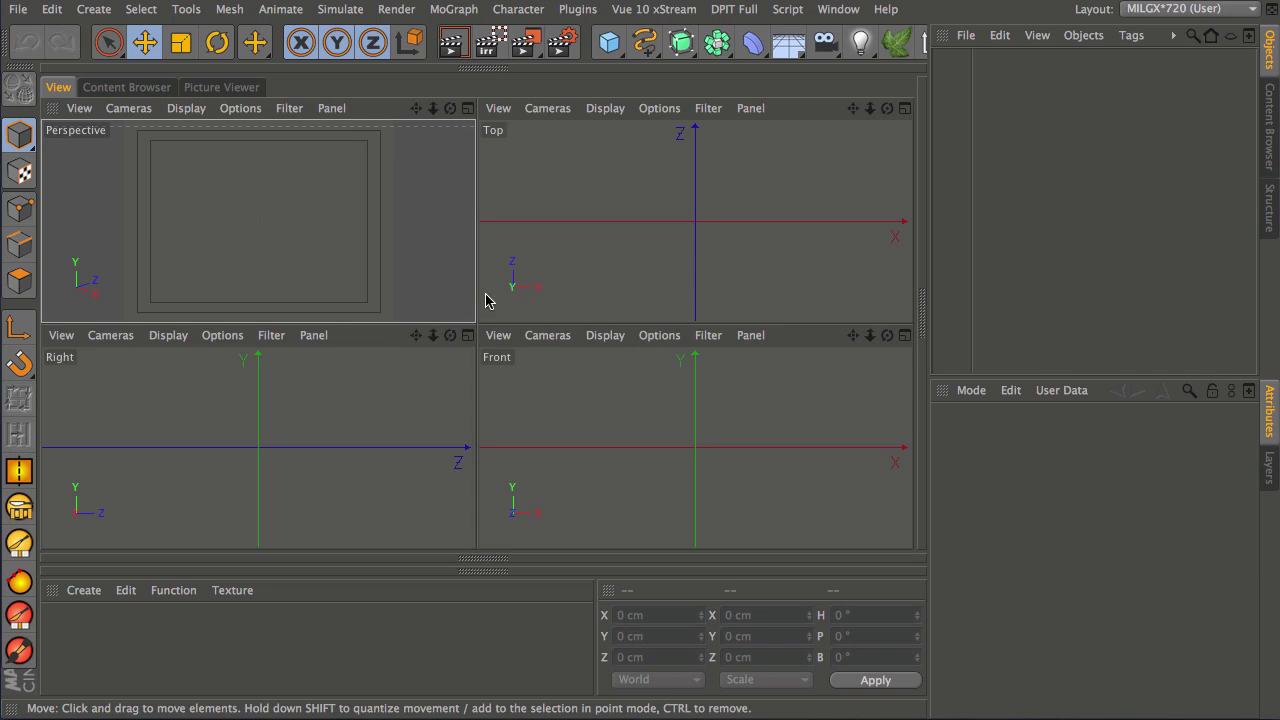
middle_click(651, 251)
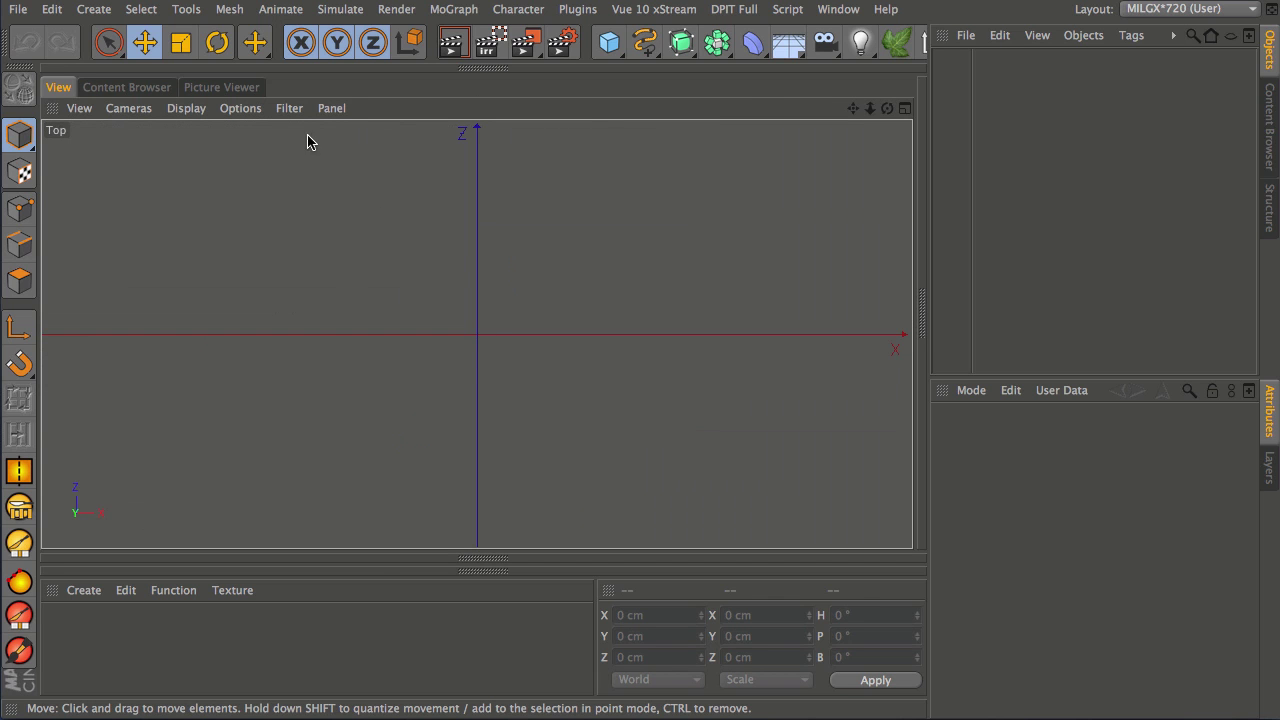
left_click(288, 109)
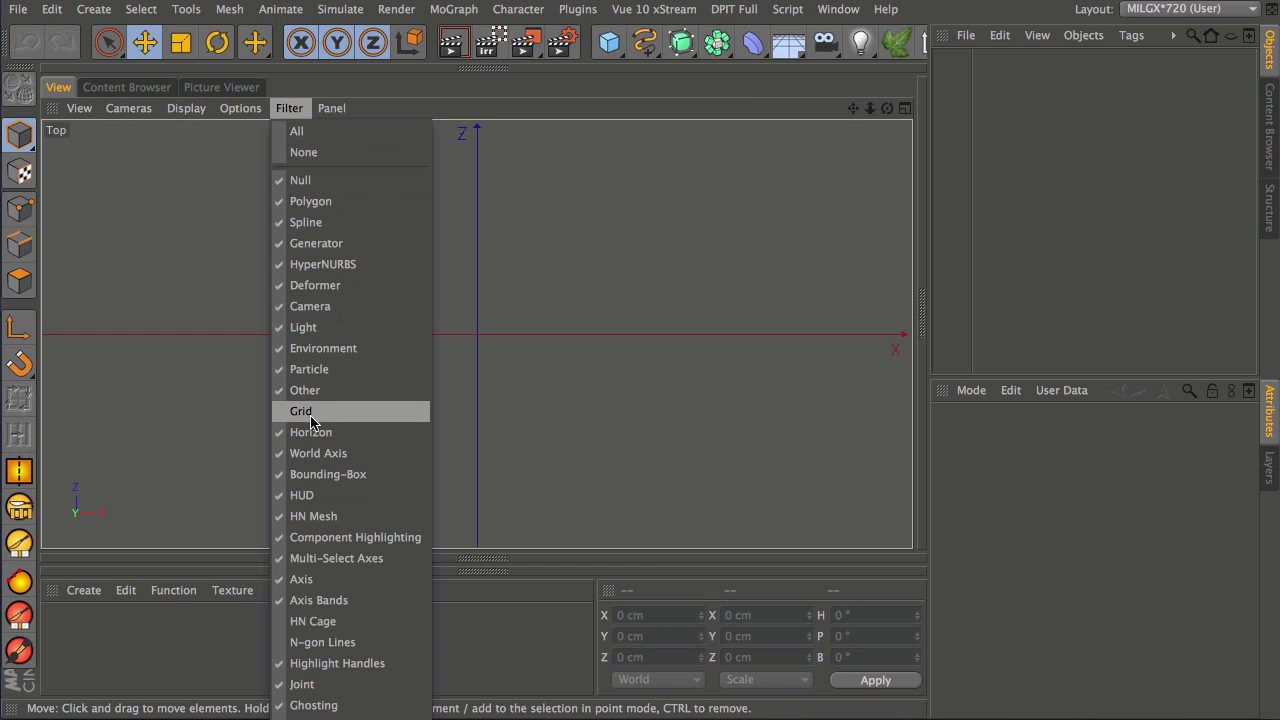
left_click(562, 108)
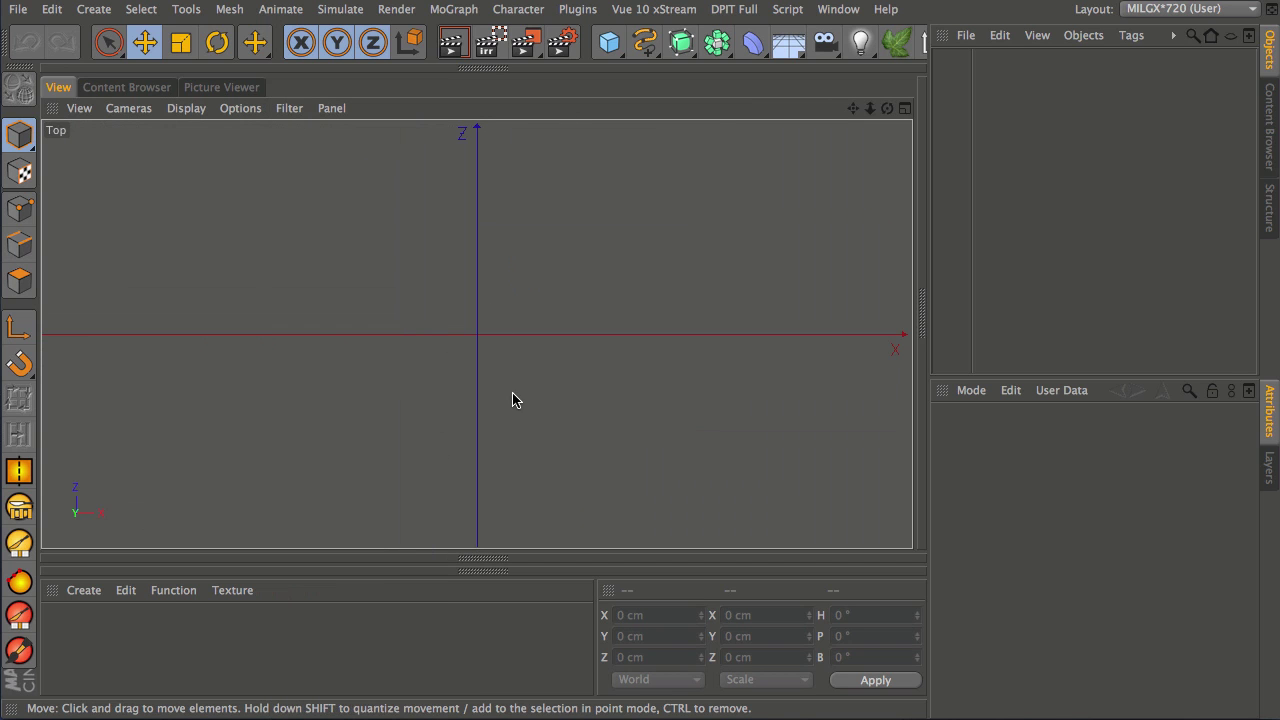
middle_click(451, 381)
middle_click(394, 289)
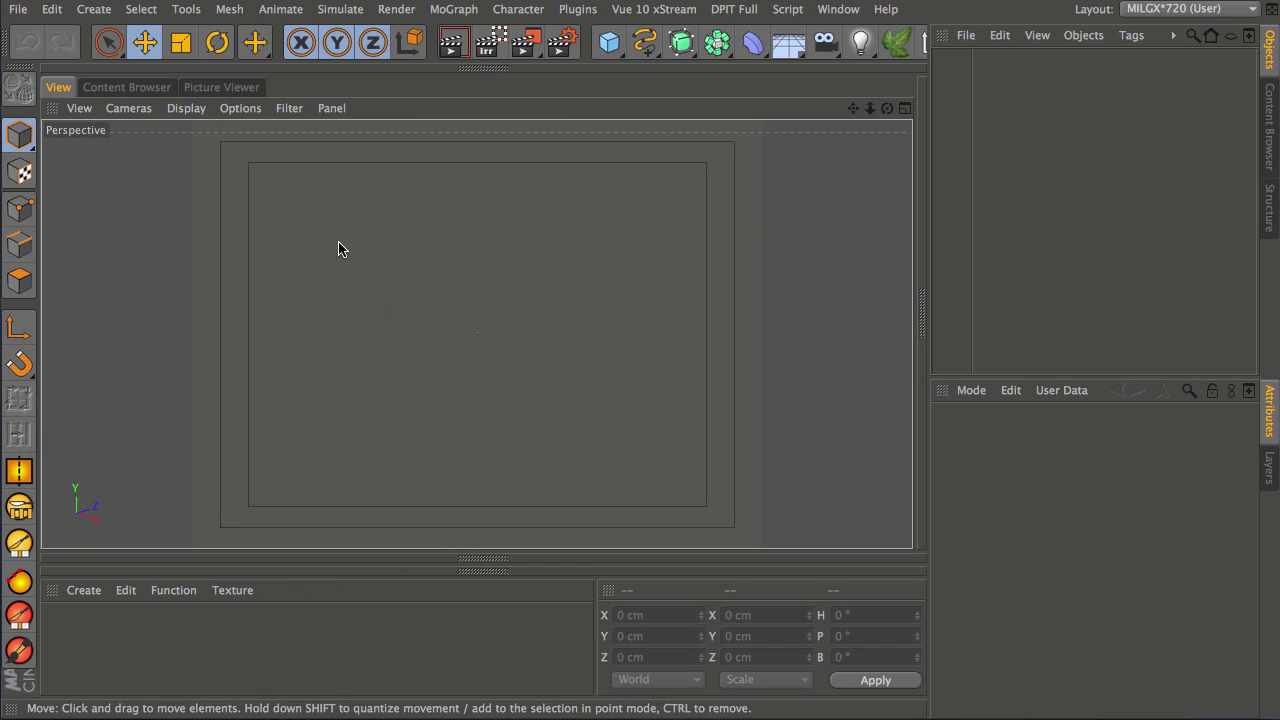
Draw an open ten-point mushroom-like B-spline profile in the Right view, ending near the Y axis at about Y 341 cm.
left_click(645, 45)
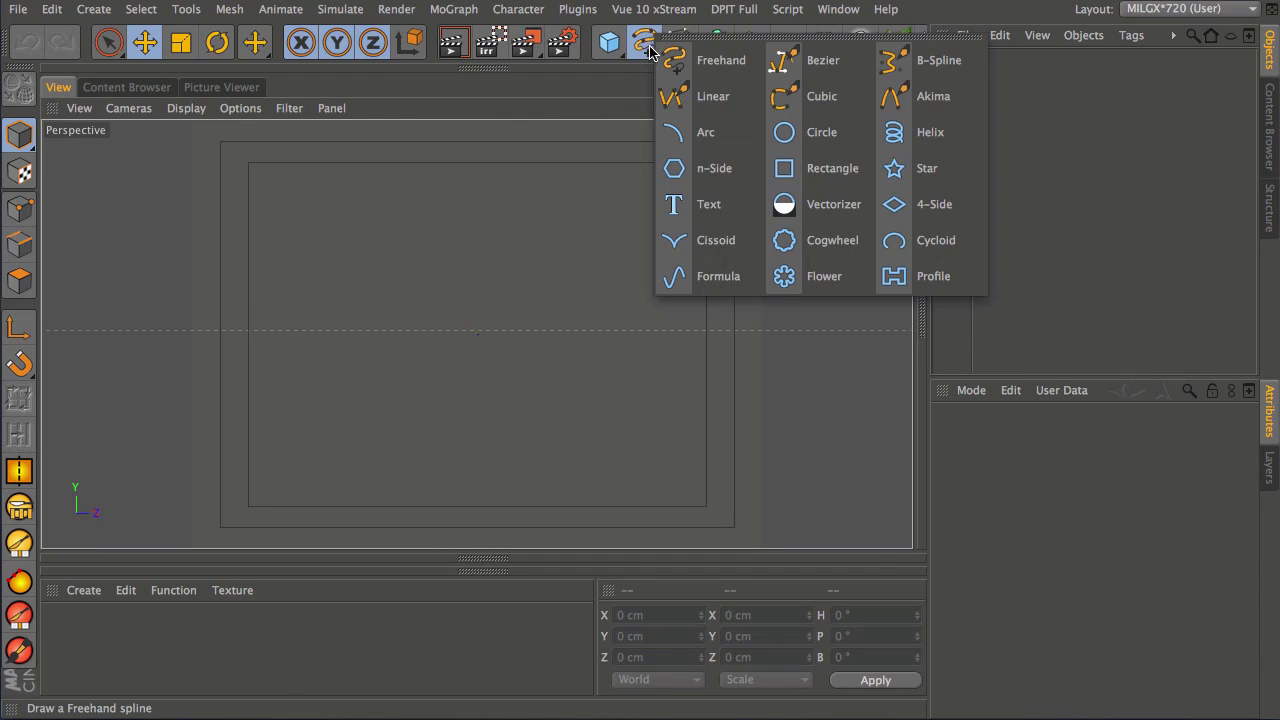
left_click(900, 60)
middle_click(551, 334)
middle_click(309, 492)
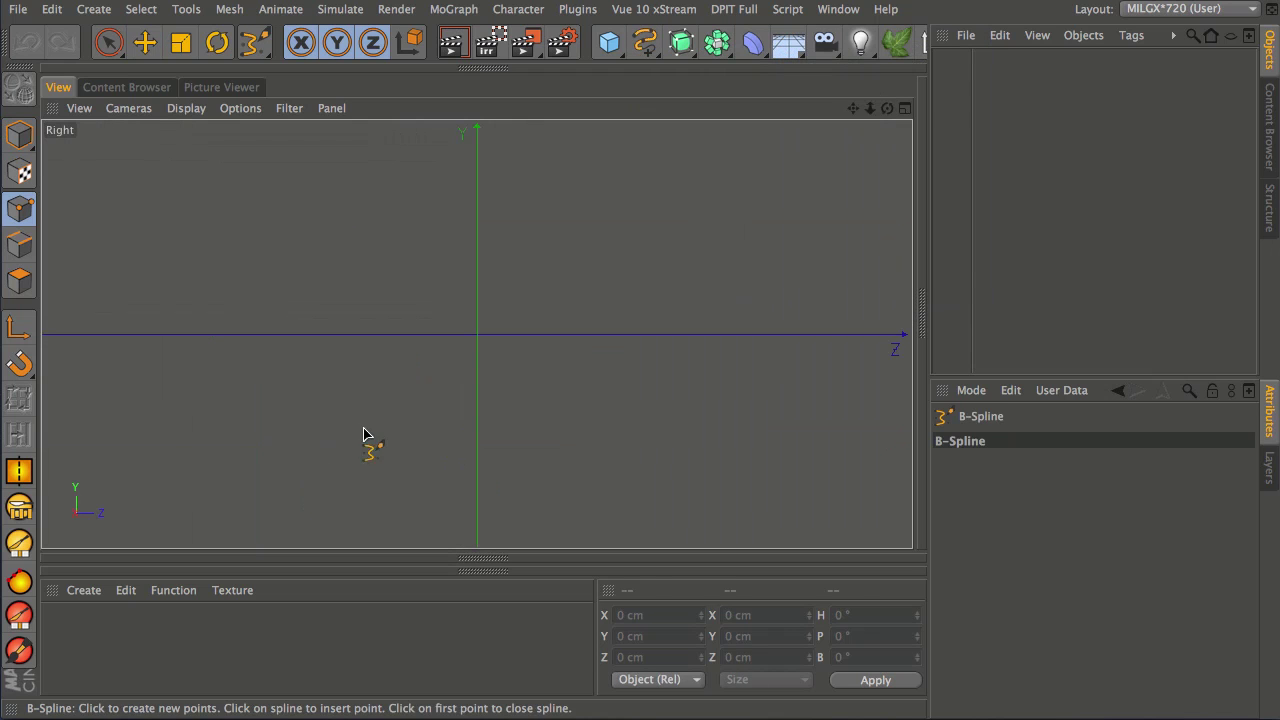
left_click(540, 482)
left_click(495, 413)
left_click(520, 359)
left_click(529, 280)
left_click(626, 226)
left_click_drag(626, 226, 627, 261)
left_click_drag(717, 312, 735, 319)
left_click(723, 268)
left_click(651, 193)
left_click(546, 153)
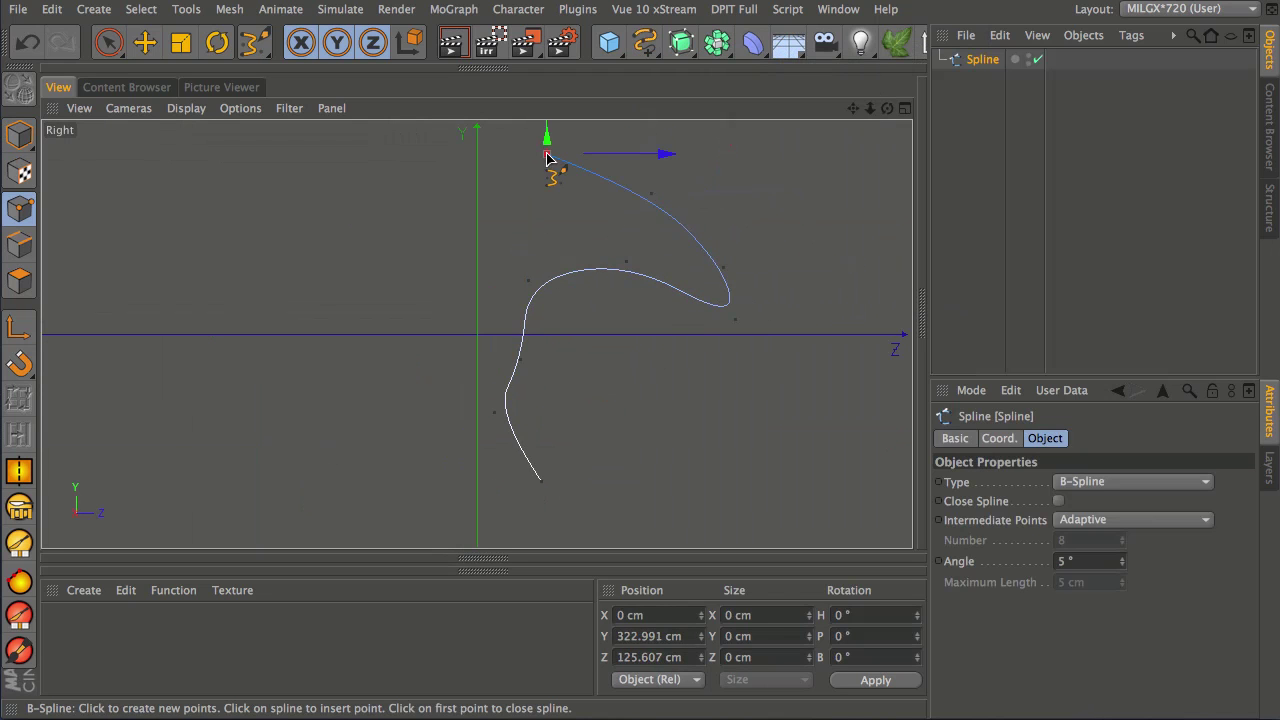
left_click(479, 146)
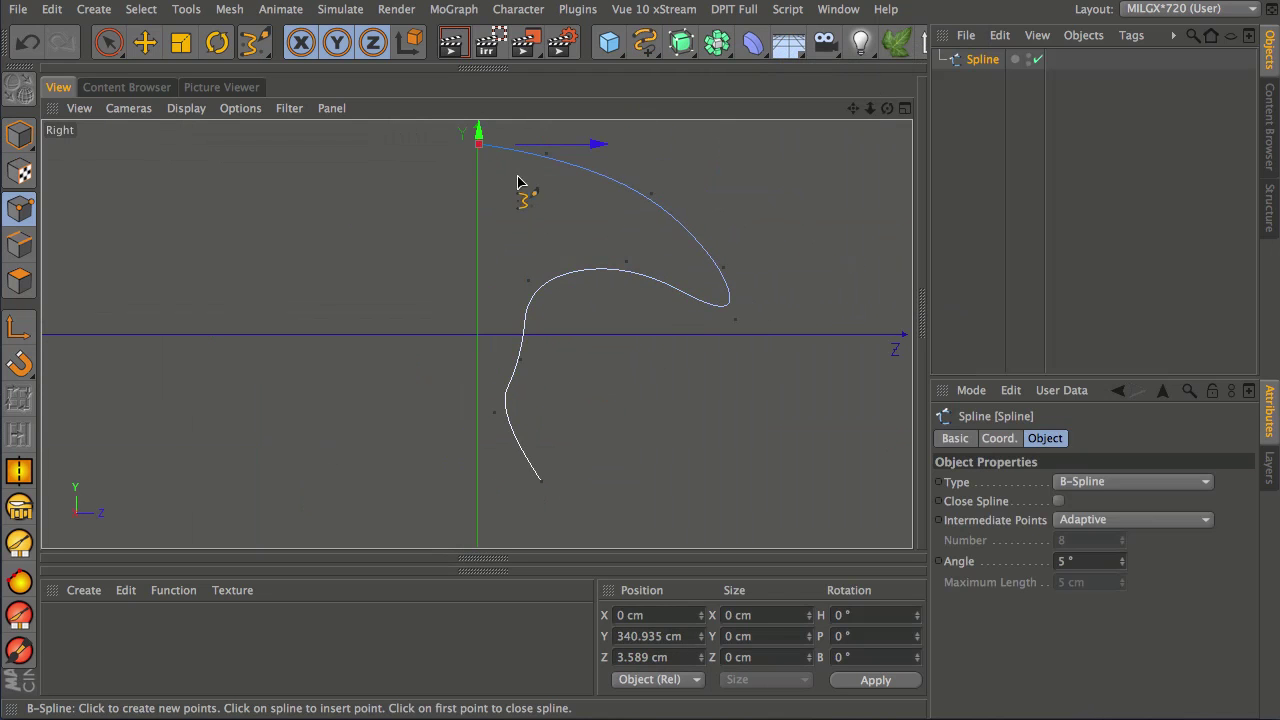
Inspect the open spline's curve and points in the Perspective view, and delete the spline.
middle_click(519, 256)
middle_click(335, 268)
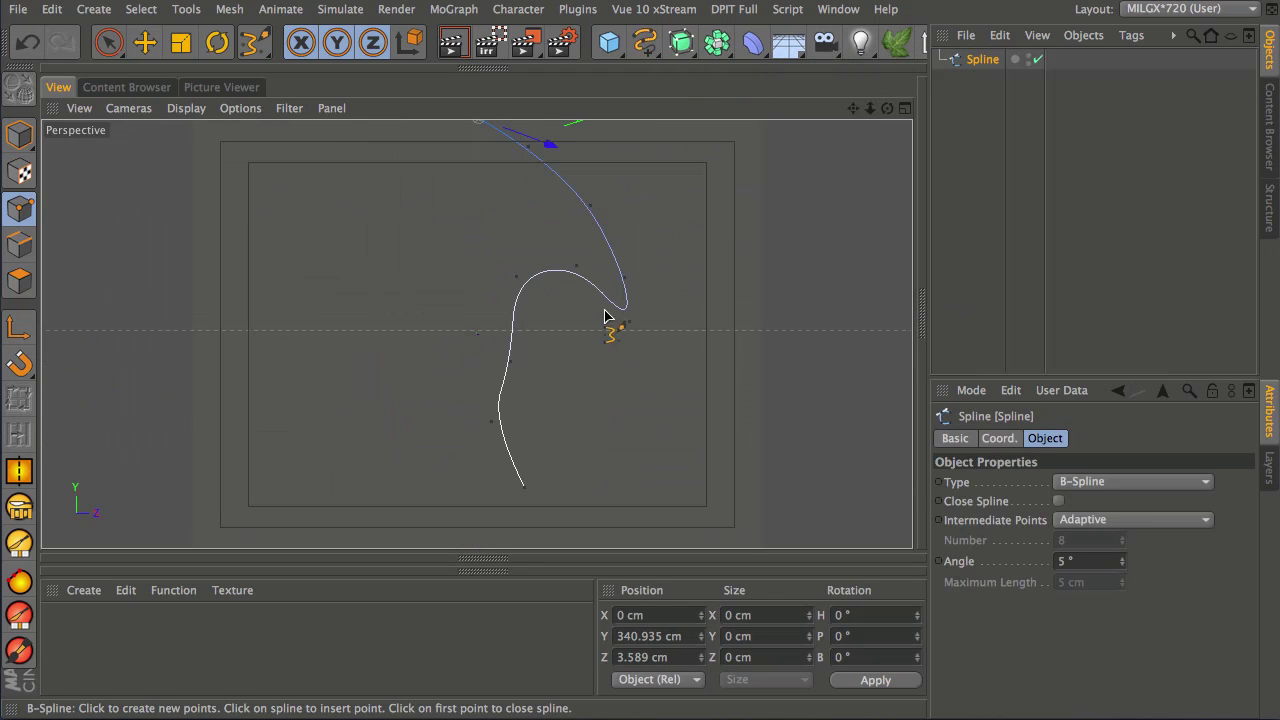
left_click_drag(458, 332, 598, 333, "alt")
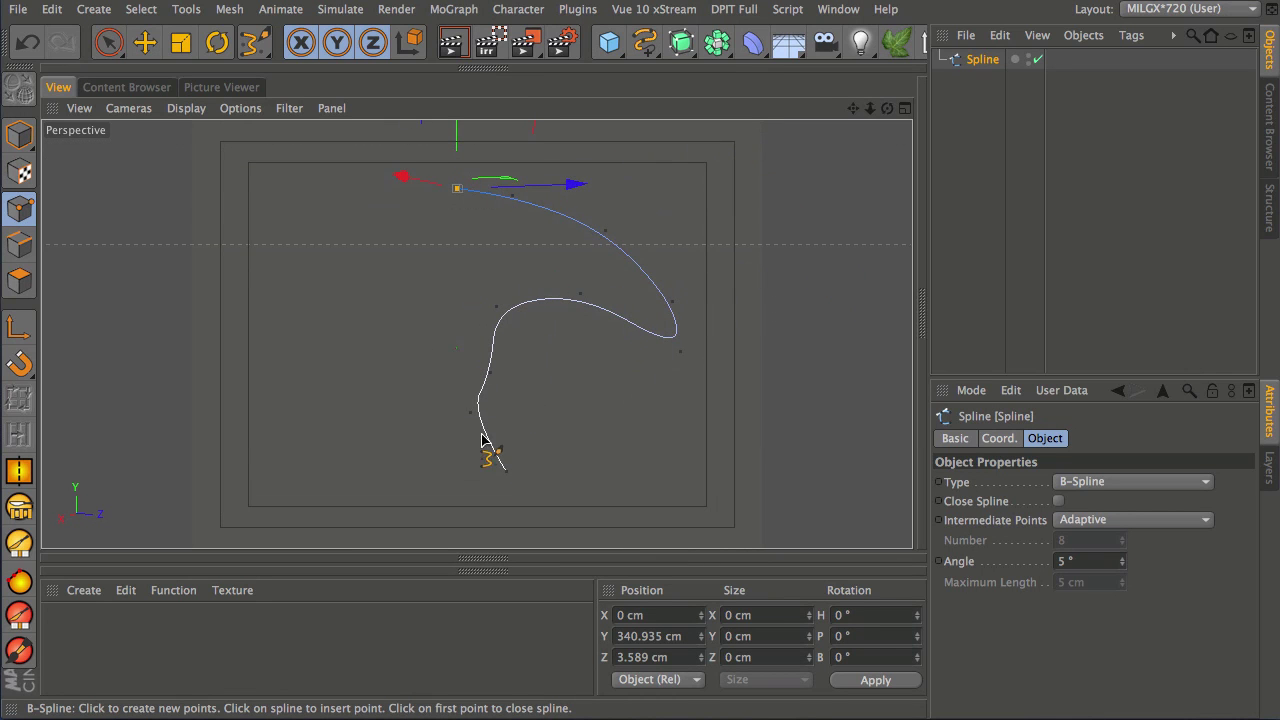
left_click(974, 143)
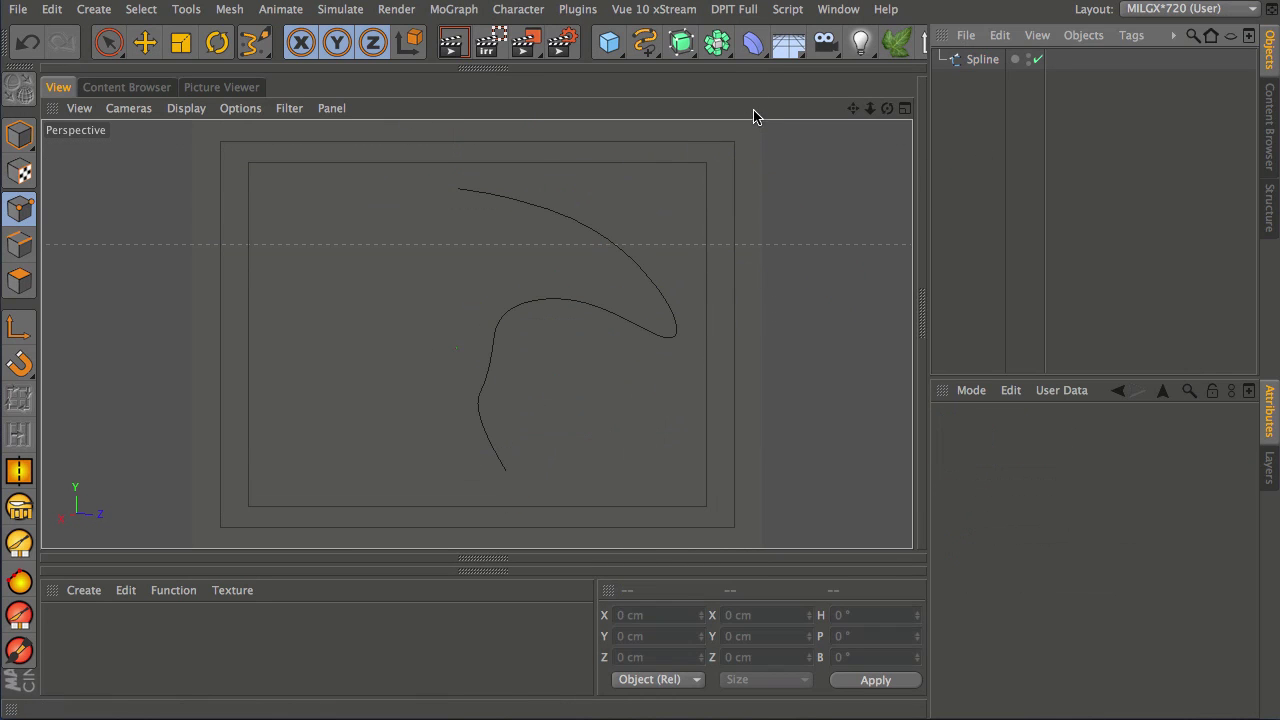
key("9")
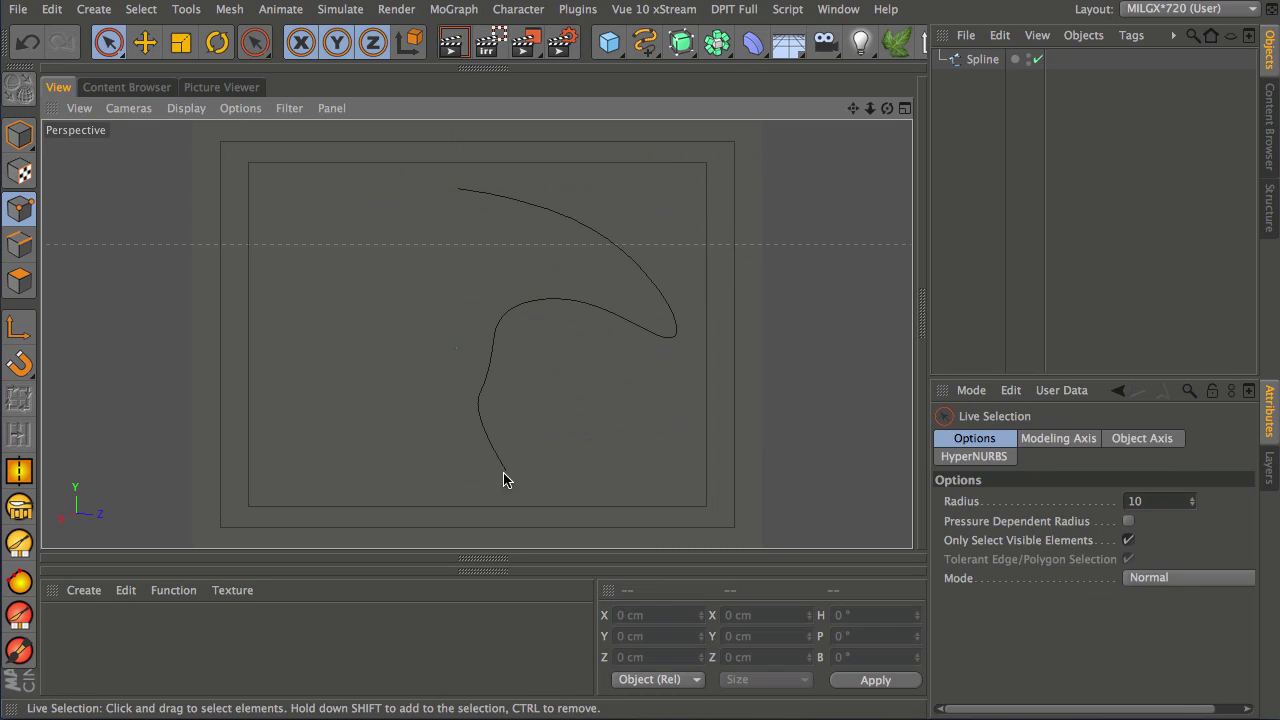
key("ctrl+a")
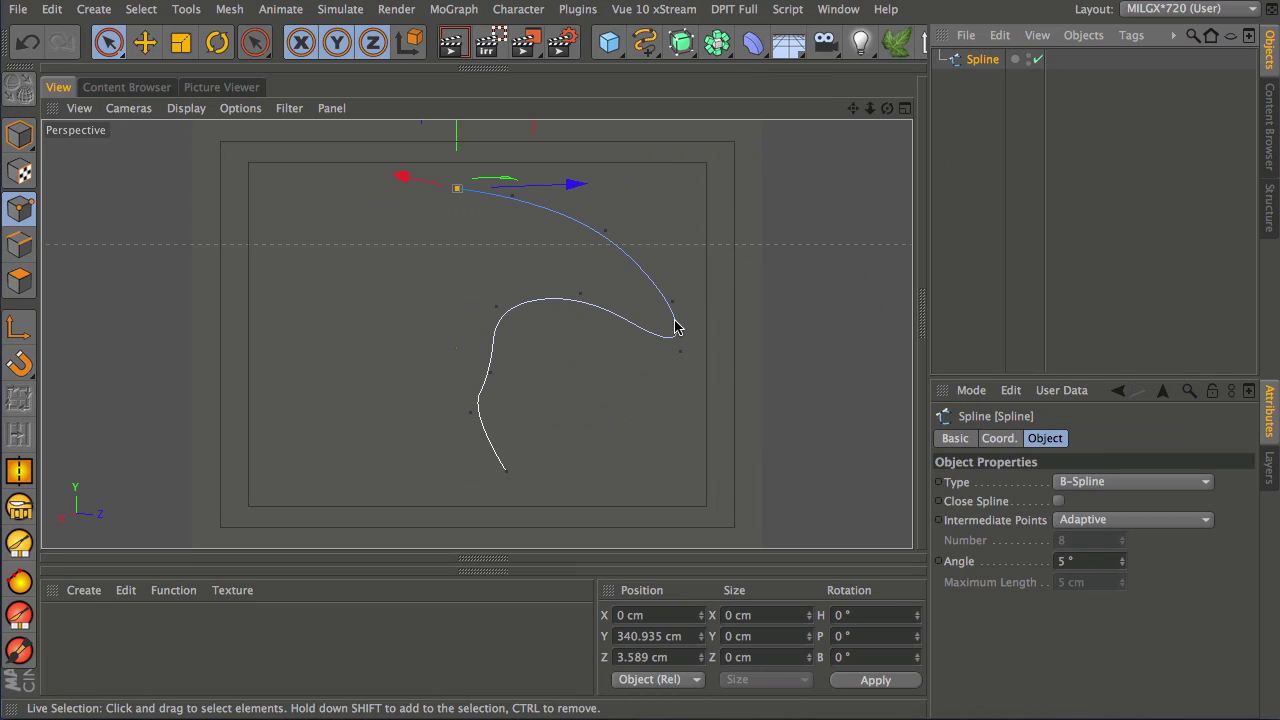
left_click(456, 192)
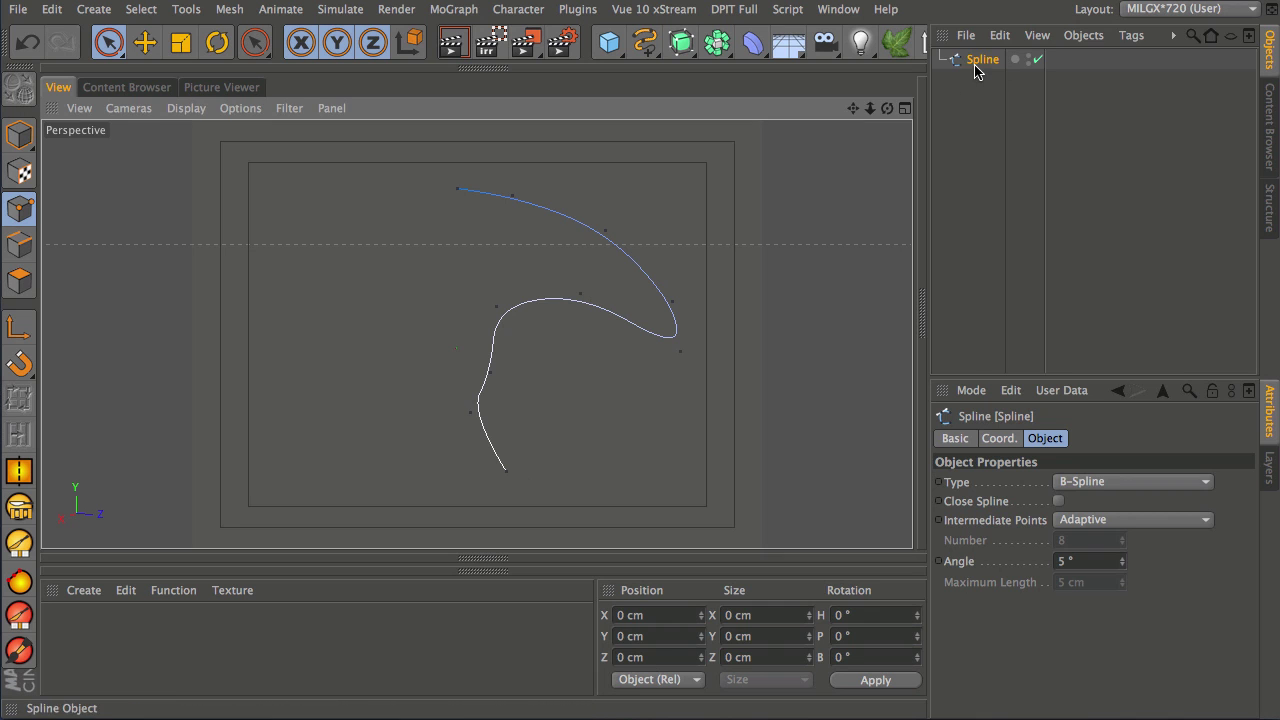
key("Delete")
Draw a closed six-point B-spline loop of about 388 by 357 cm around the origin in the Top view.
middle_click(508, 350)
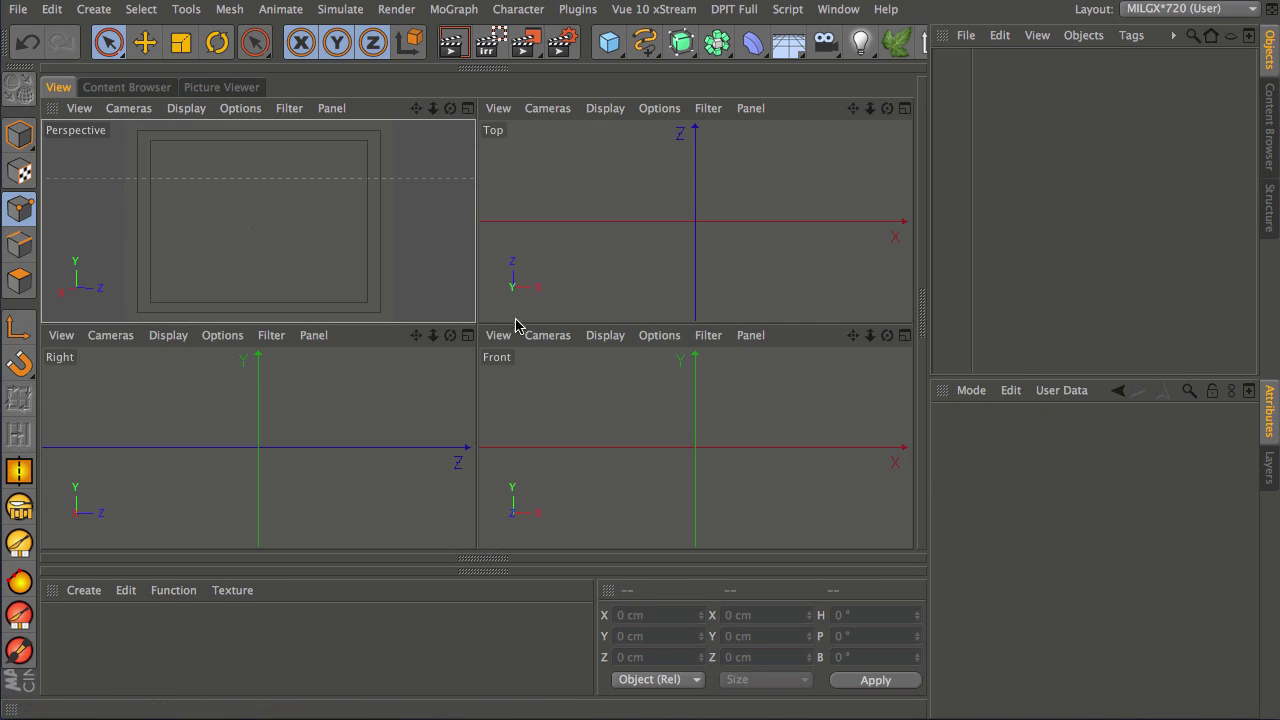
middle_click(620, 252)
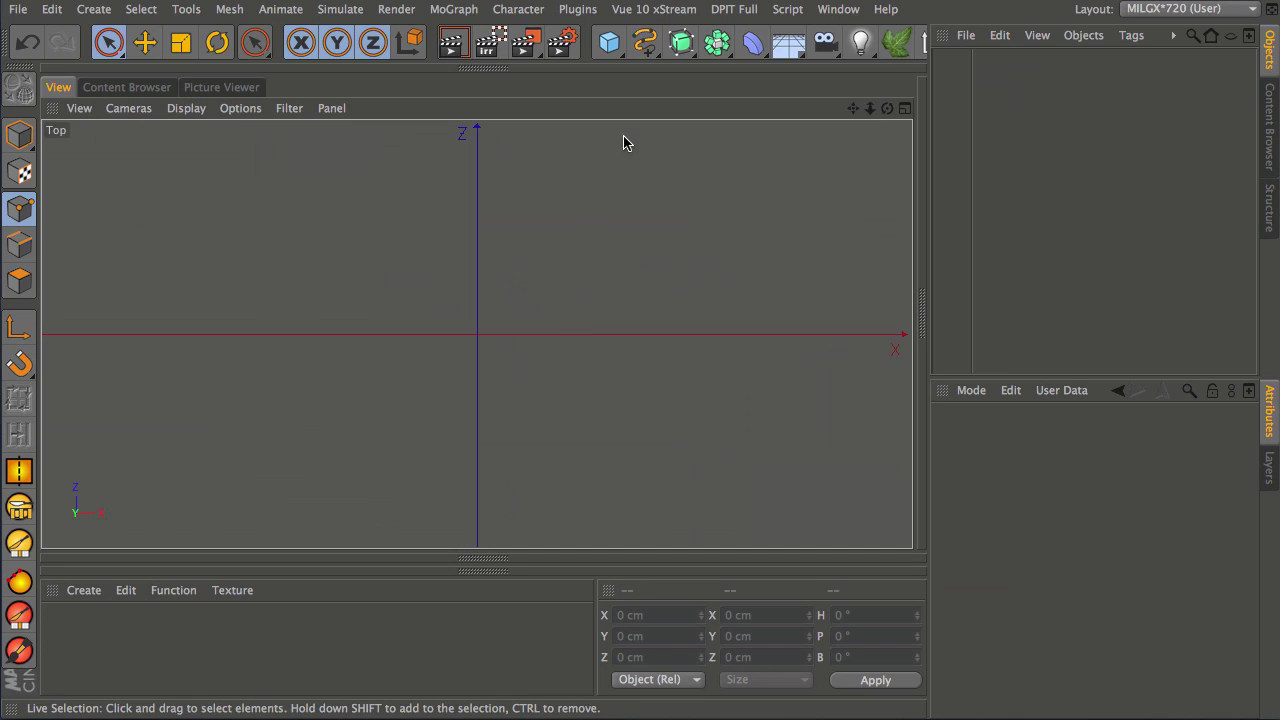
left_click(644, 46)
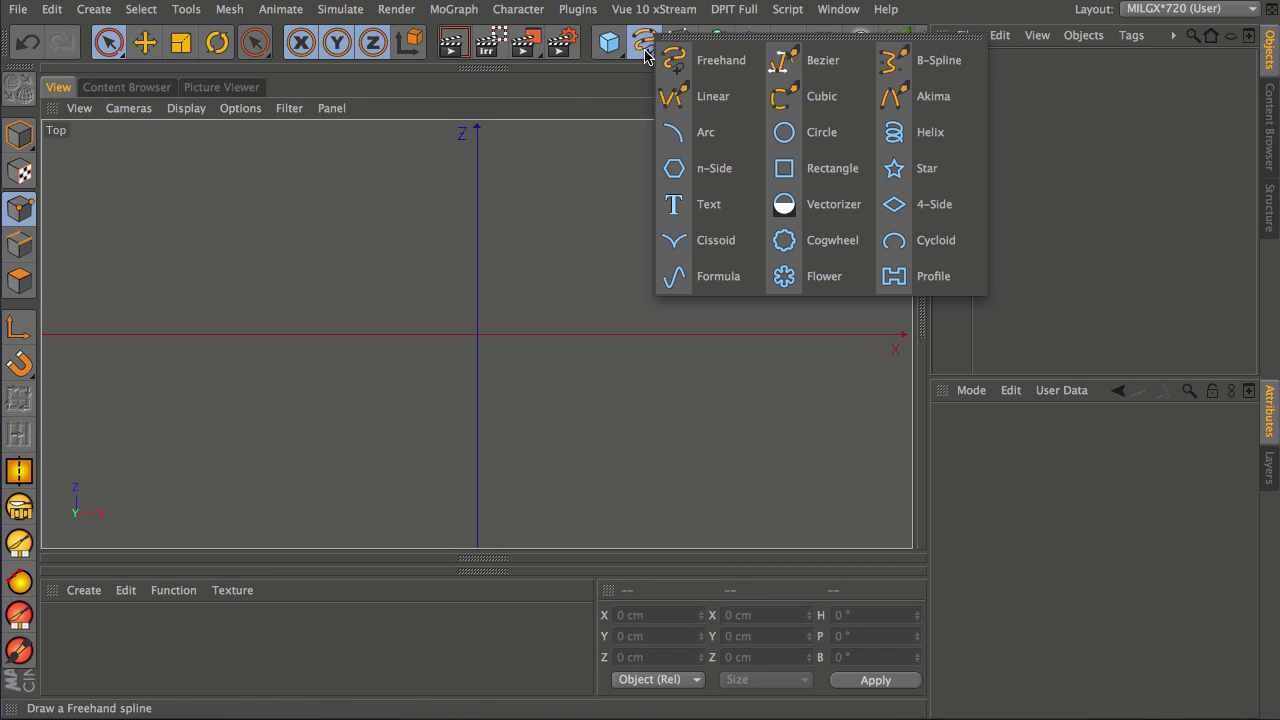
left_click(925, 60)
left_click(474, 244)
left_click(373, 286)
left_click(392, 404)
mouse_move(524, 425)
left_mouse_down()
mouse_move(529, 394)
mouse_move(506, 441)
left_mouse_up()
left_click(589, 367)
left_click(567, 270)
left_click_drag(566, 272, 560, 273)
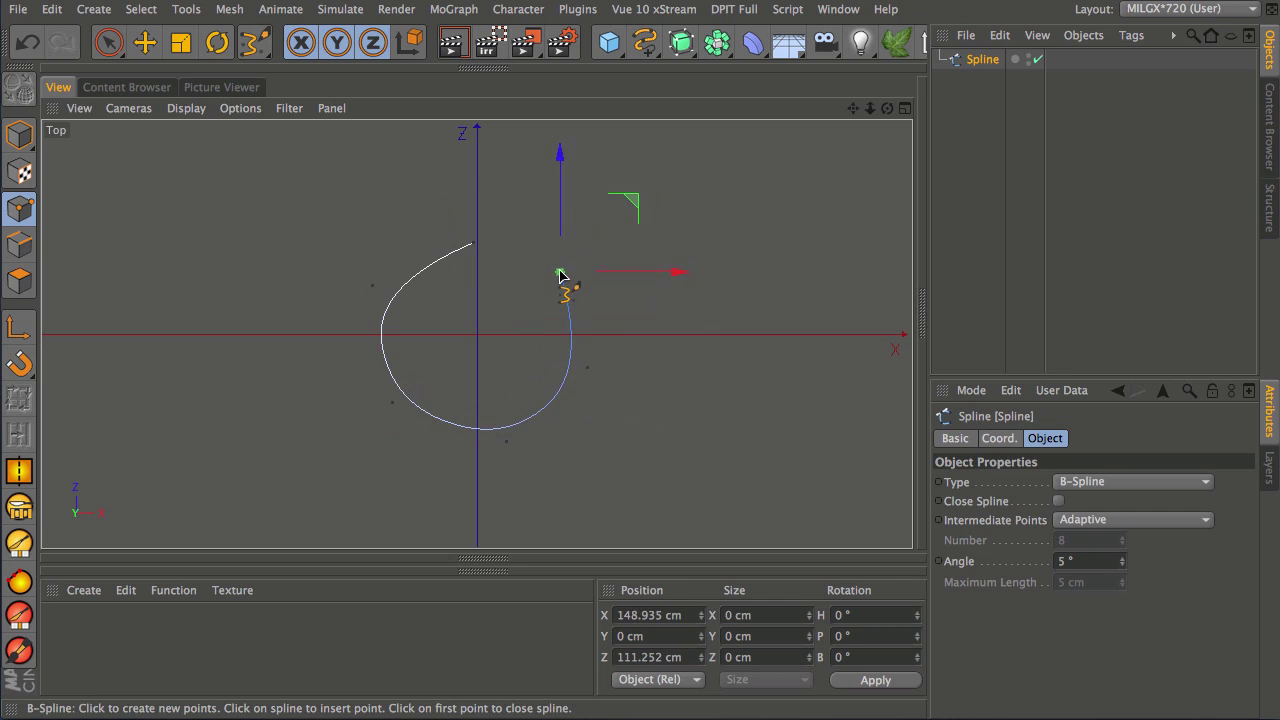
left_click(1058, 502)
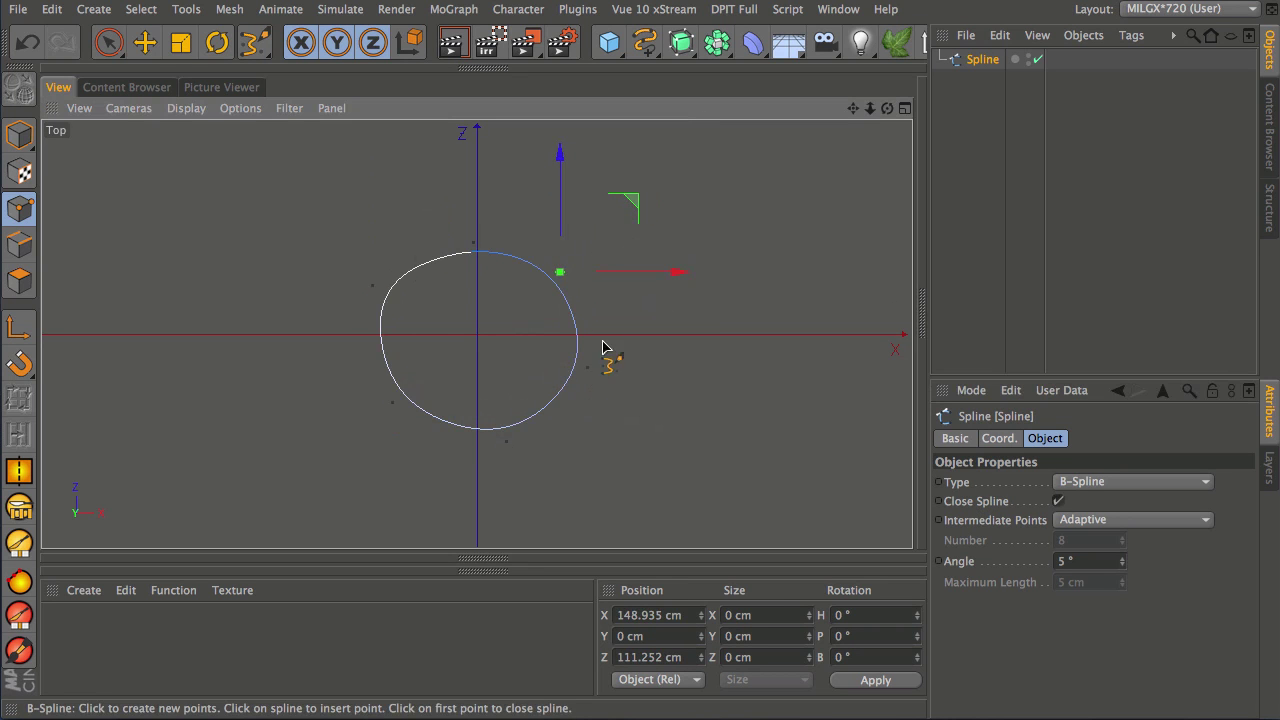
Examine the closed loop and its axis in the Perspective view using Model mode, and deselect the spline.
key("space")
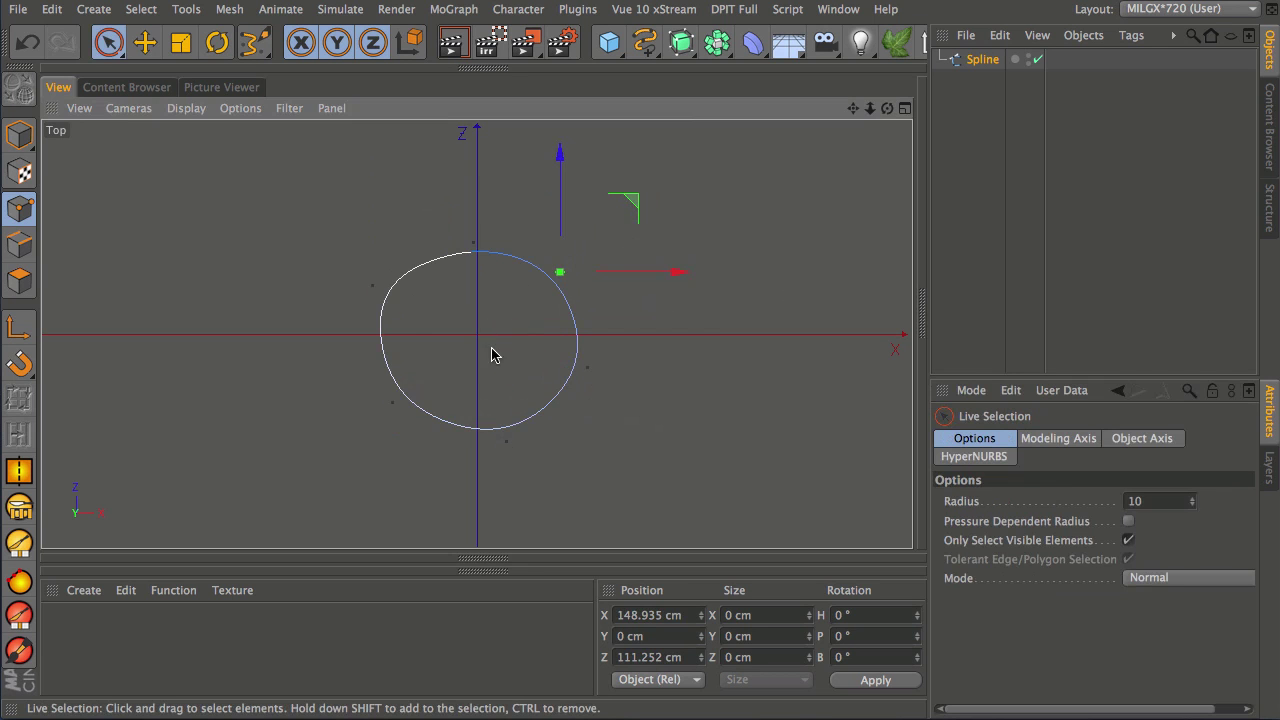
middle_click(474, 287)
middle_click(306, 251)
left_click(562, 316)
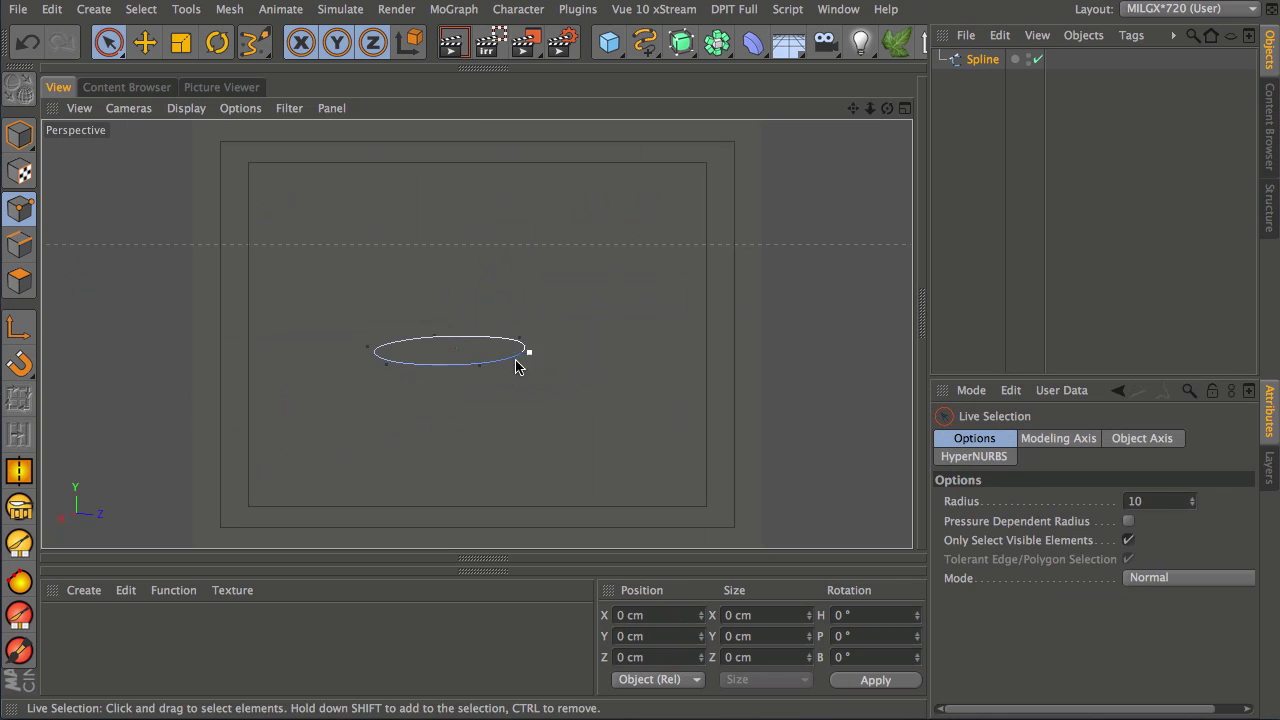
scroll(486, 366, "up", 4)
left_click_drag(503, 343, 530, 352, "alt")
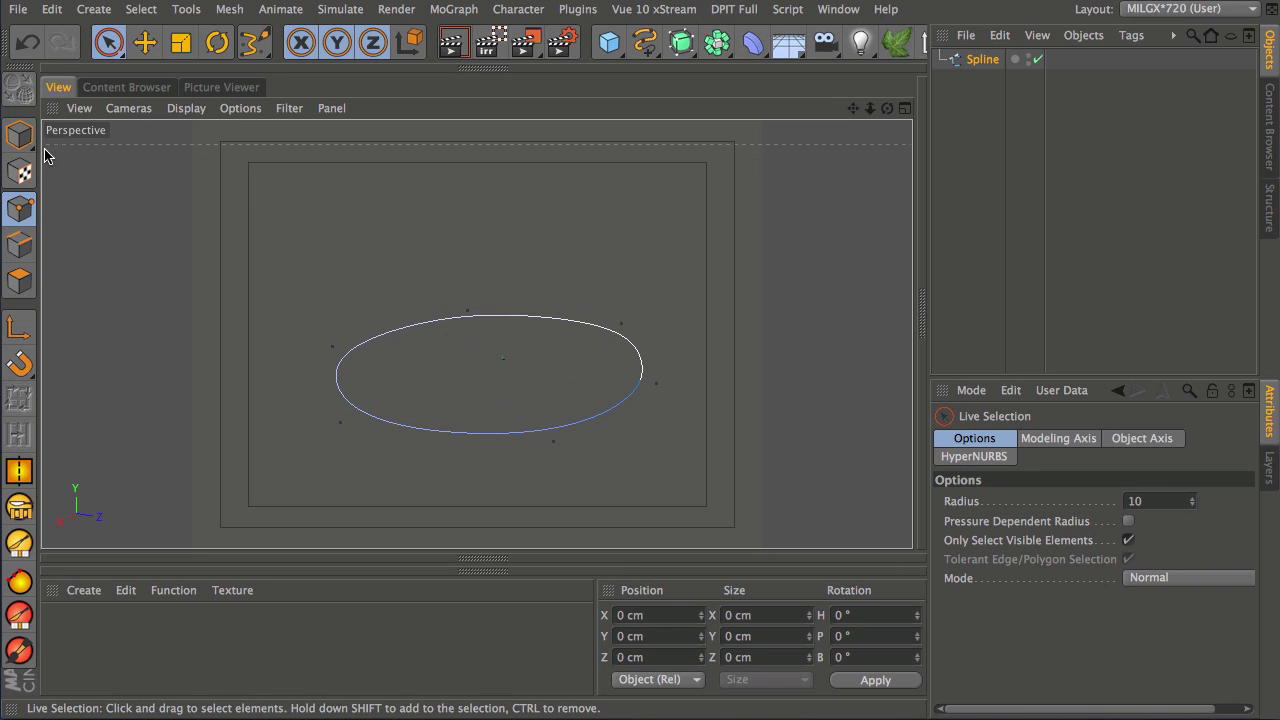
left_click(19, 134)
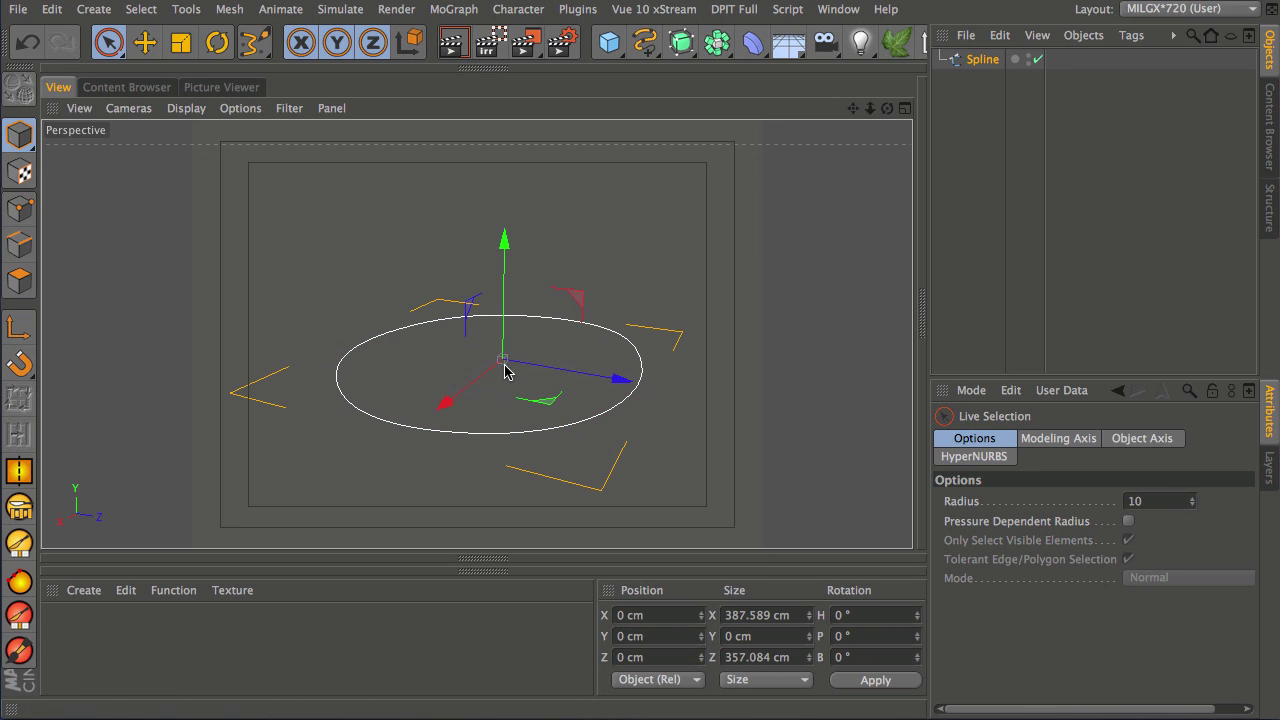
left_click(971, 106)
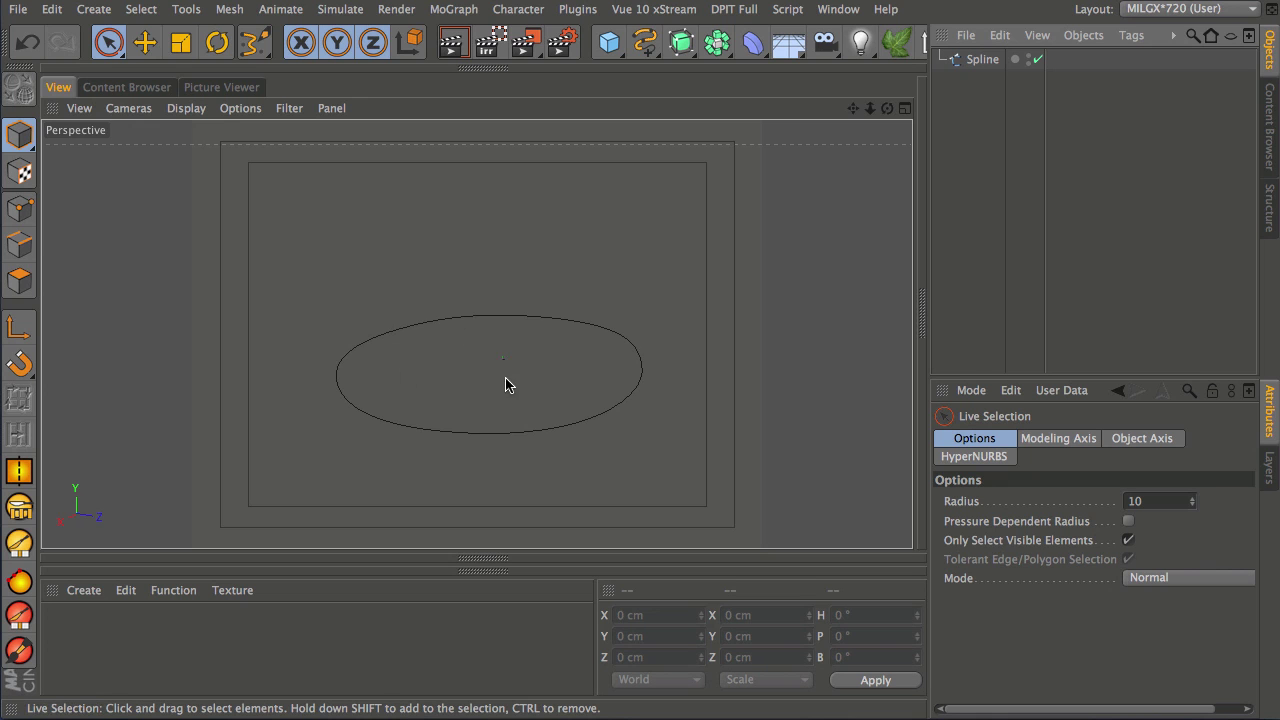
Return to the Top view and detach the spline tool palette as a floating window clear of the loop.
middle_click(729, 243)
middle_click(712, 230)
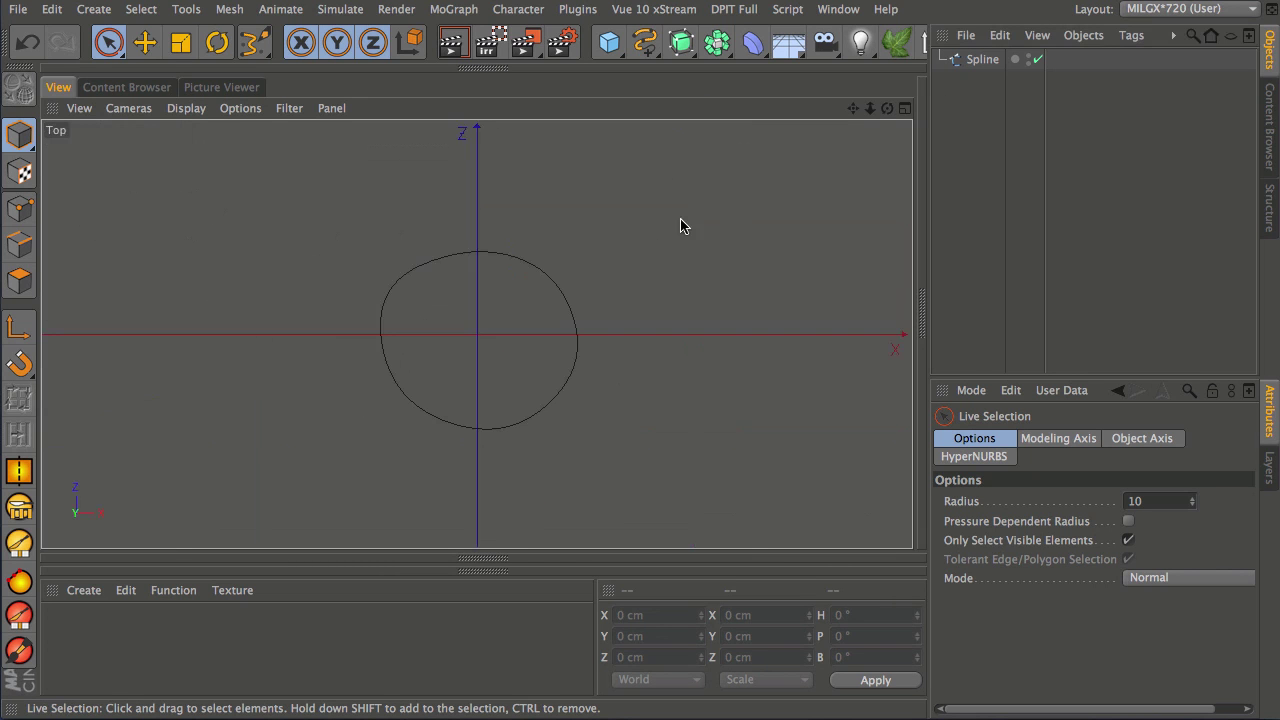
scroll(519, 328, "up", 5)
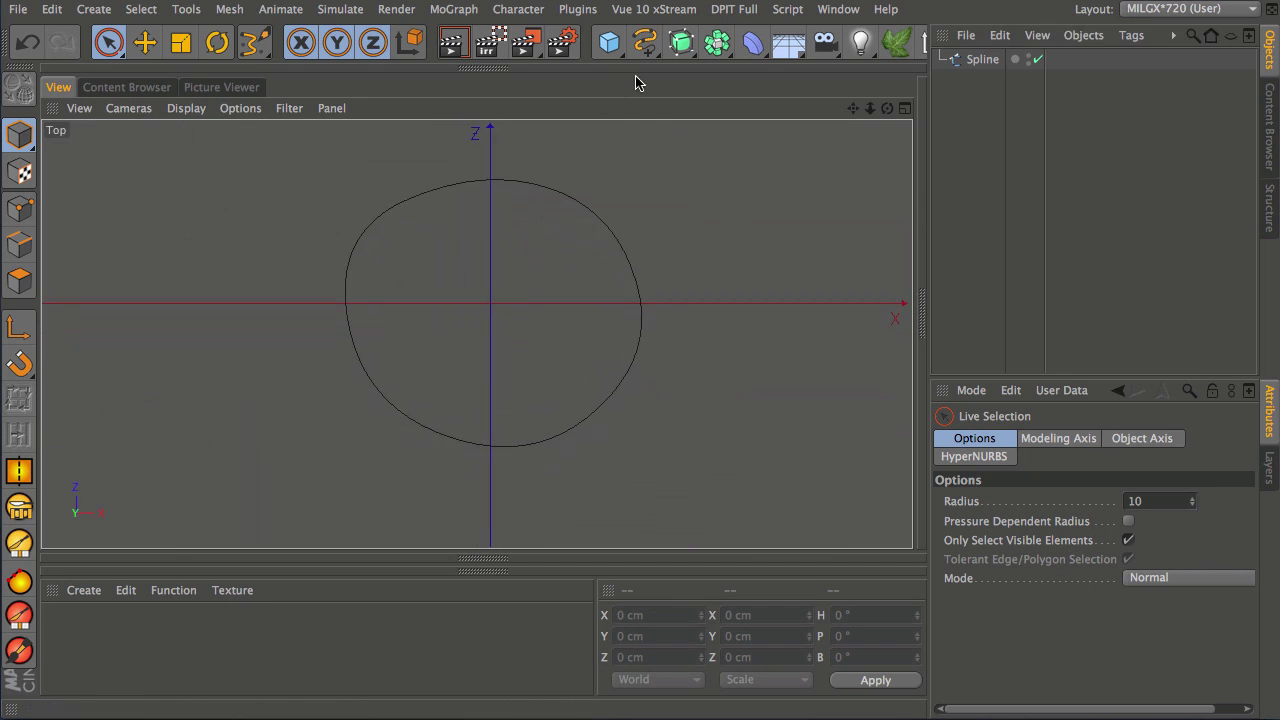
left_click_drag(645, 42, 900, 73)
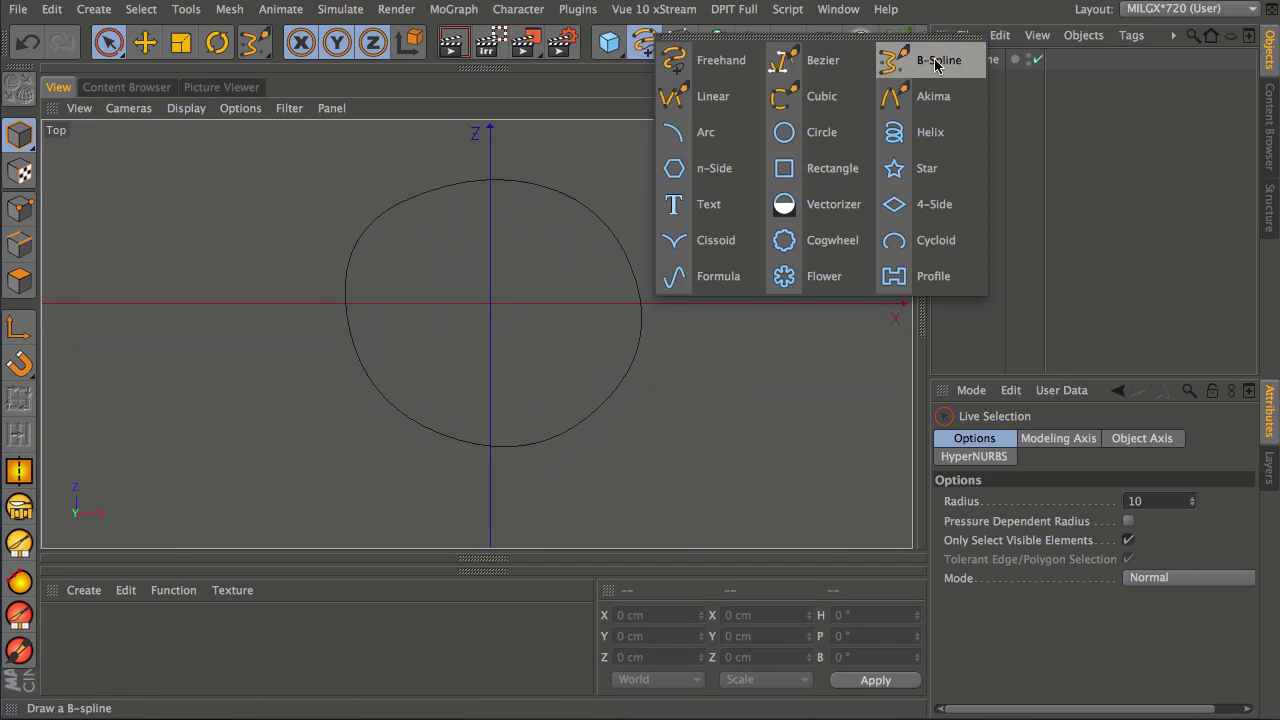
left_click(922, 52)
mouse_move(866, 28)
left_mouse_down()
mouse_move(843, 459)
mouse_move(286, 542)
mouse_move(249, 536)
left_mouse_up()
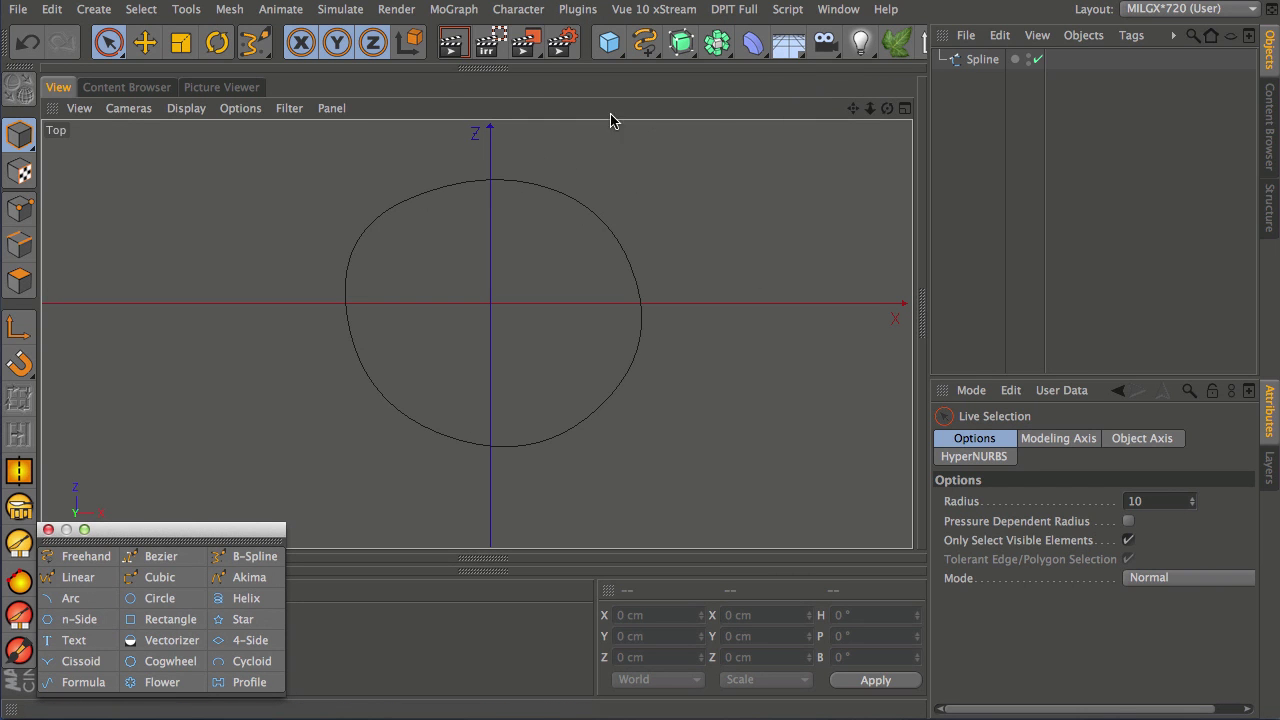
Draw a smaller closed five-point B-spline loop inside the first loop in the Top view.
left_click(246, 556)
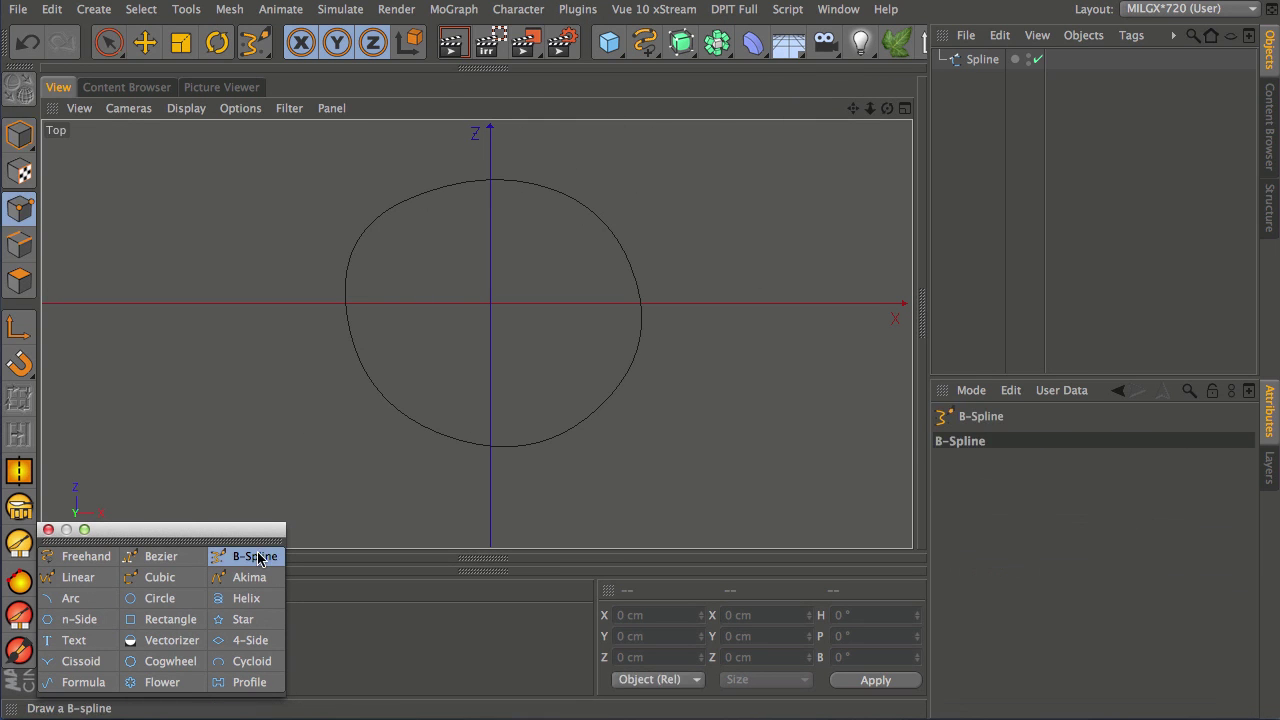
left_click(461, 246)
left_click(404, 291)
left_click(441, 371)
left_click(540, 365)
left_click(568, 297)
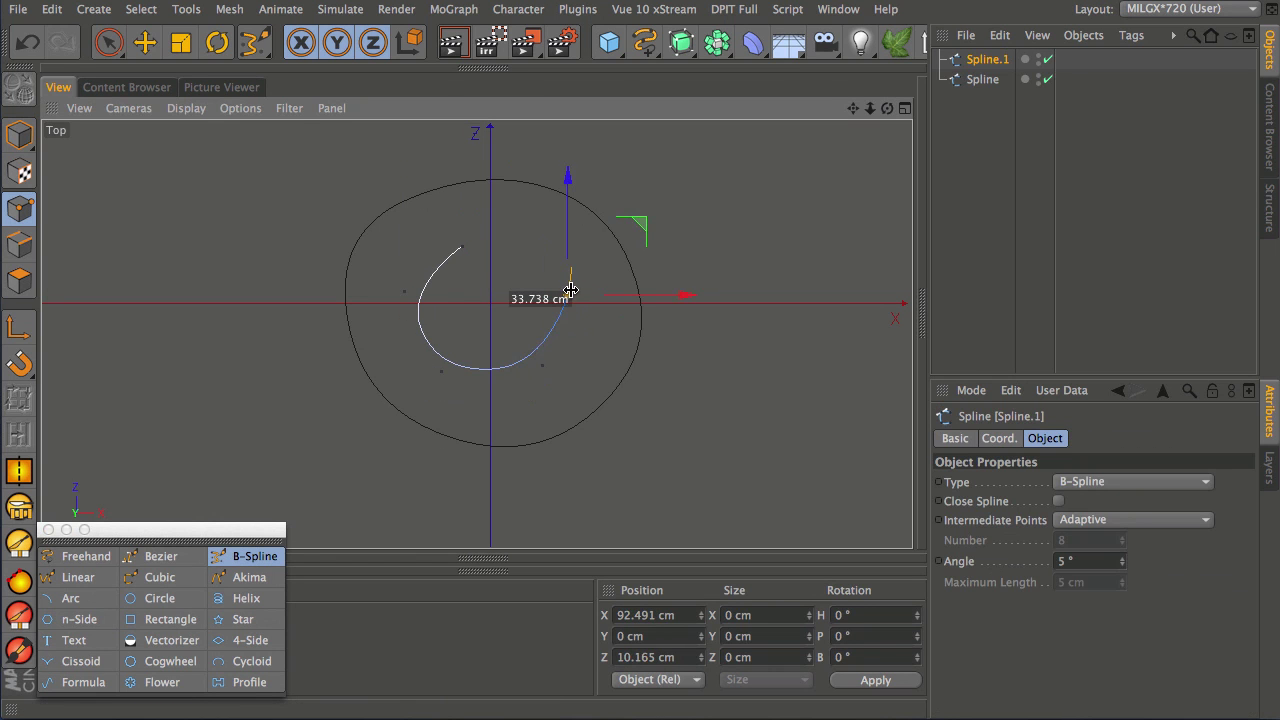
left_click(1058, 501)
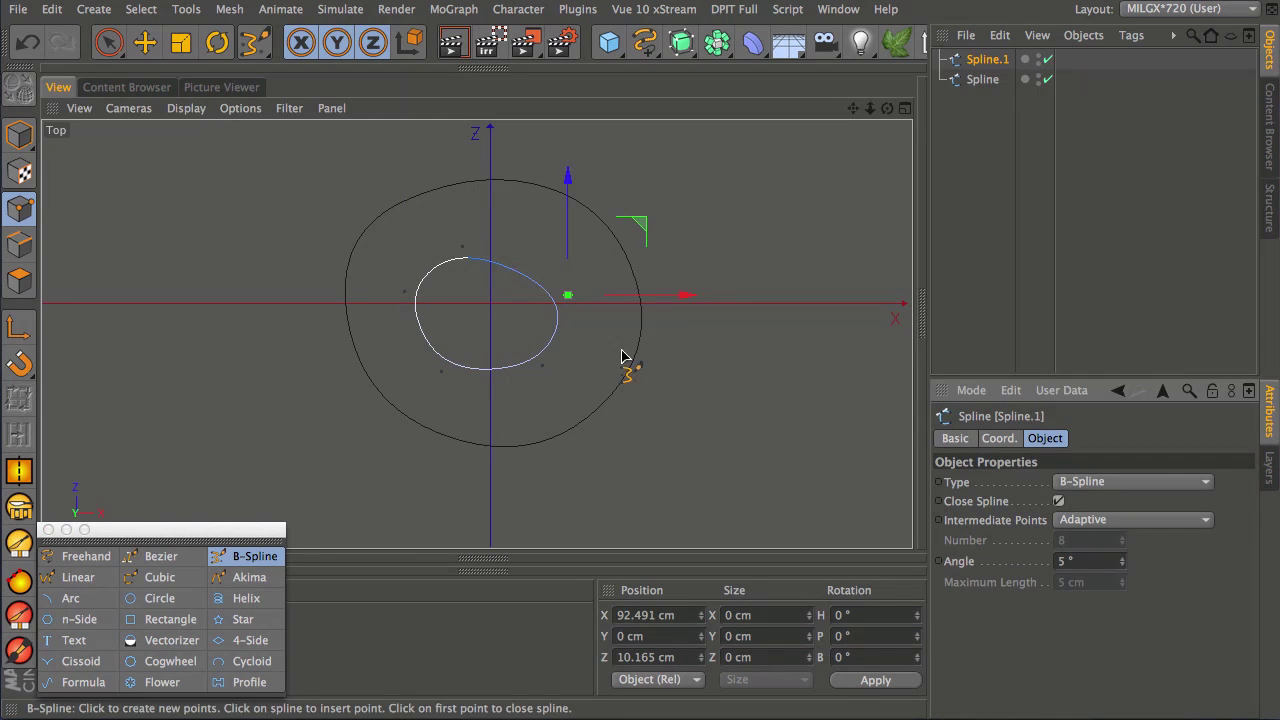
Select the outer and inner splines in turn to compare them as separate objects, and clear the selection.
left_click(980, 150)
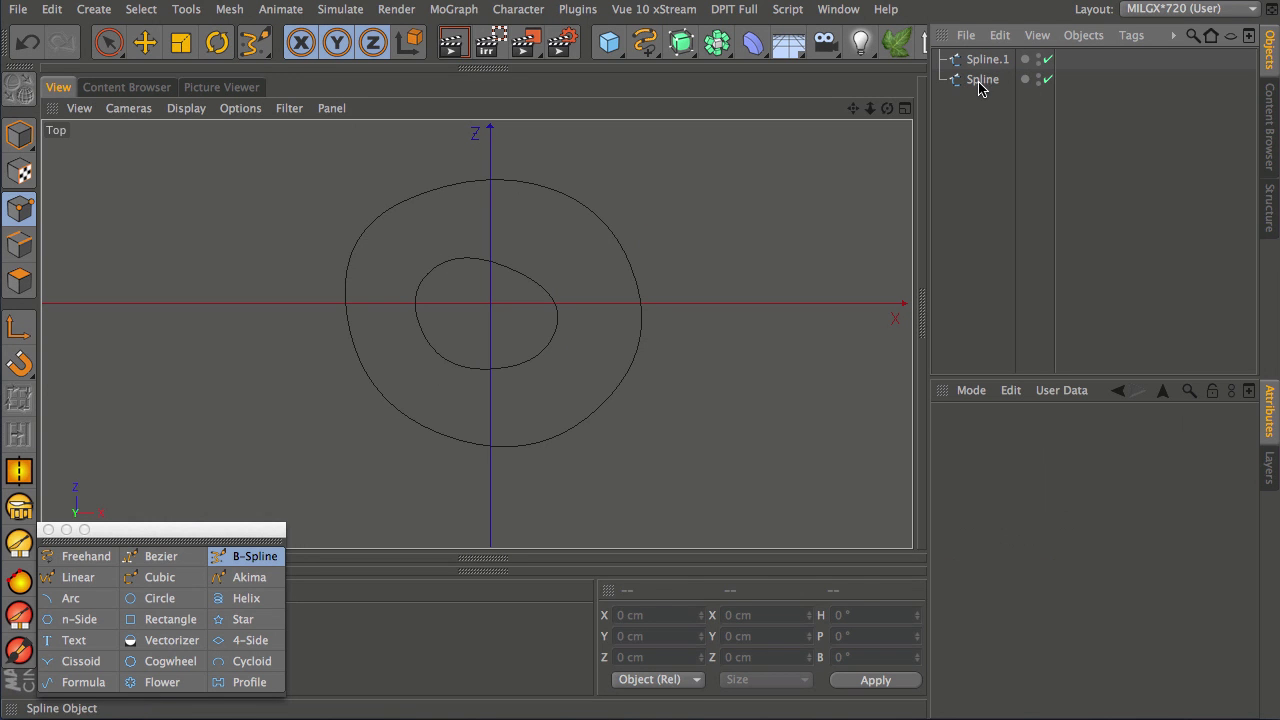
left_click(980, 80)
left_click(986, 60)
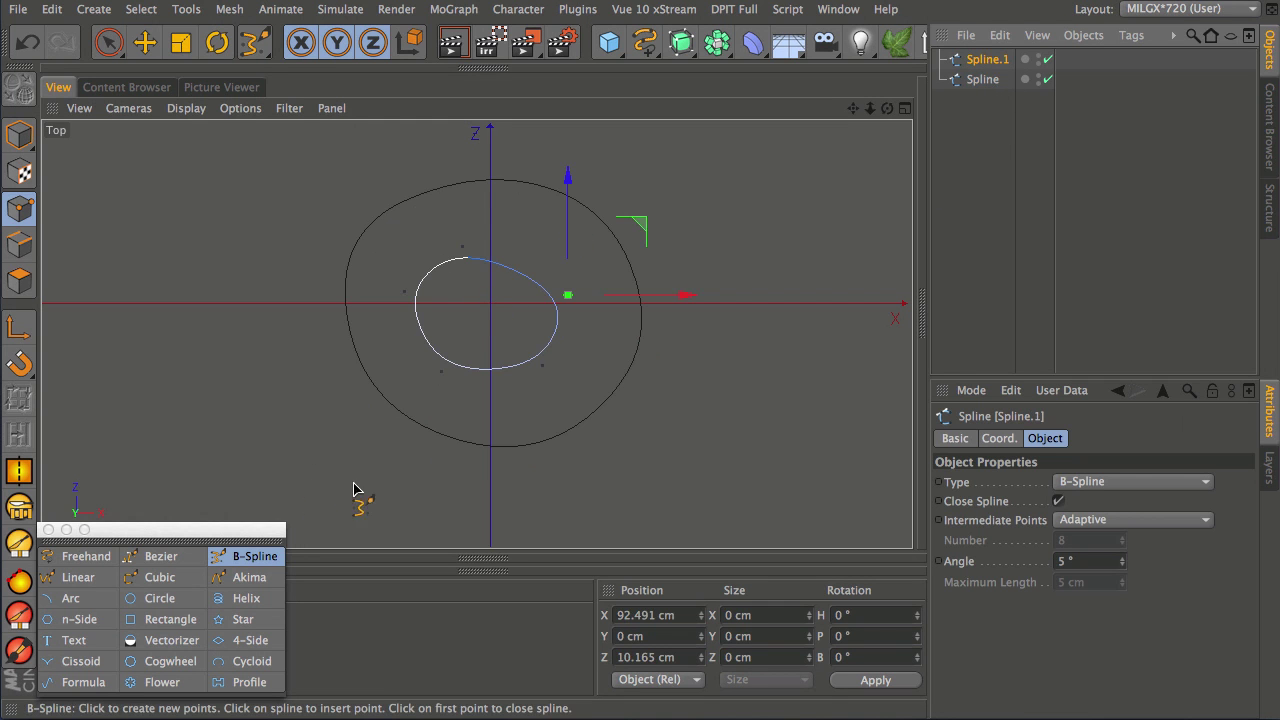
left_click(966, 122)
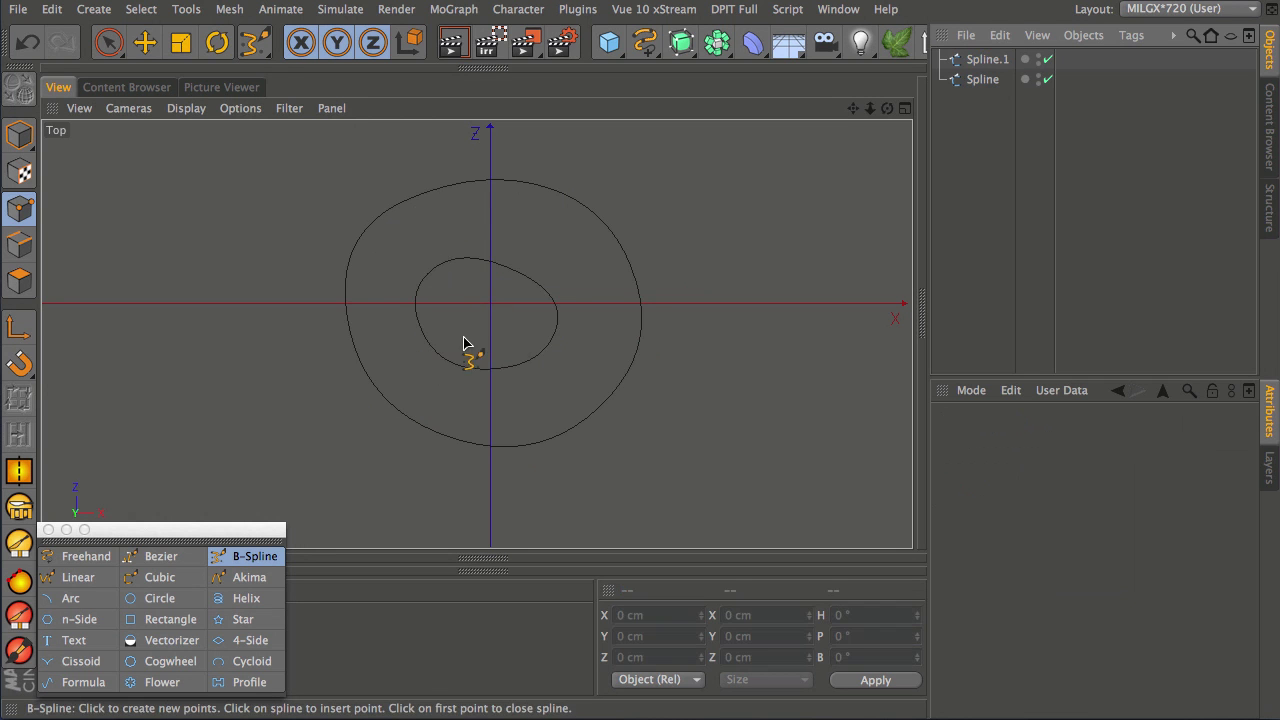
Draw a closed five-point B-spline loop inside the two existing loops in the Top view and deselect it.
left_click(486, 283)
left_click(443, 286)
left_click(445, 334)
left_click(501, 341)
left_click_drag(503, 345, 539, 310)
left_click(1059, 501)
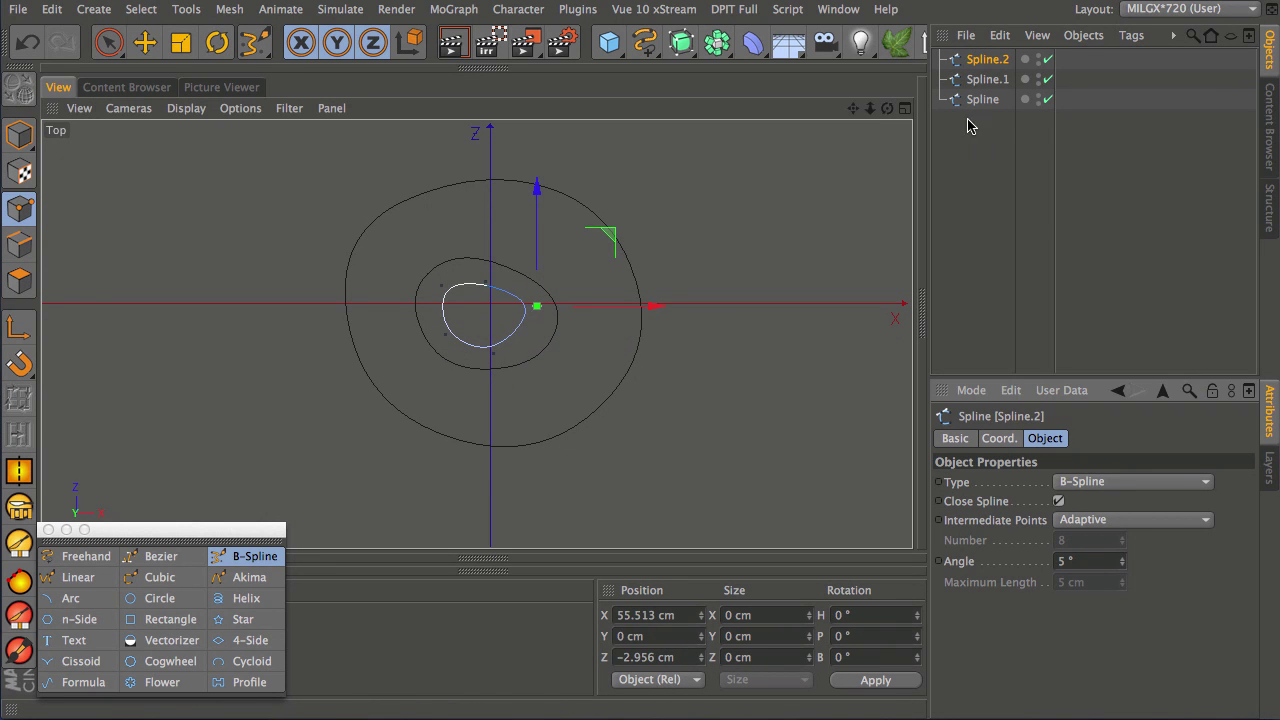
left_click(975, 163)
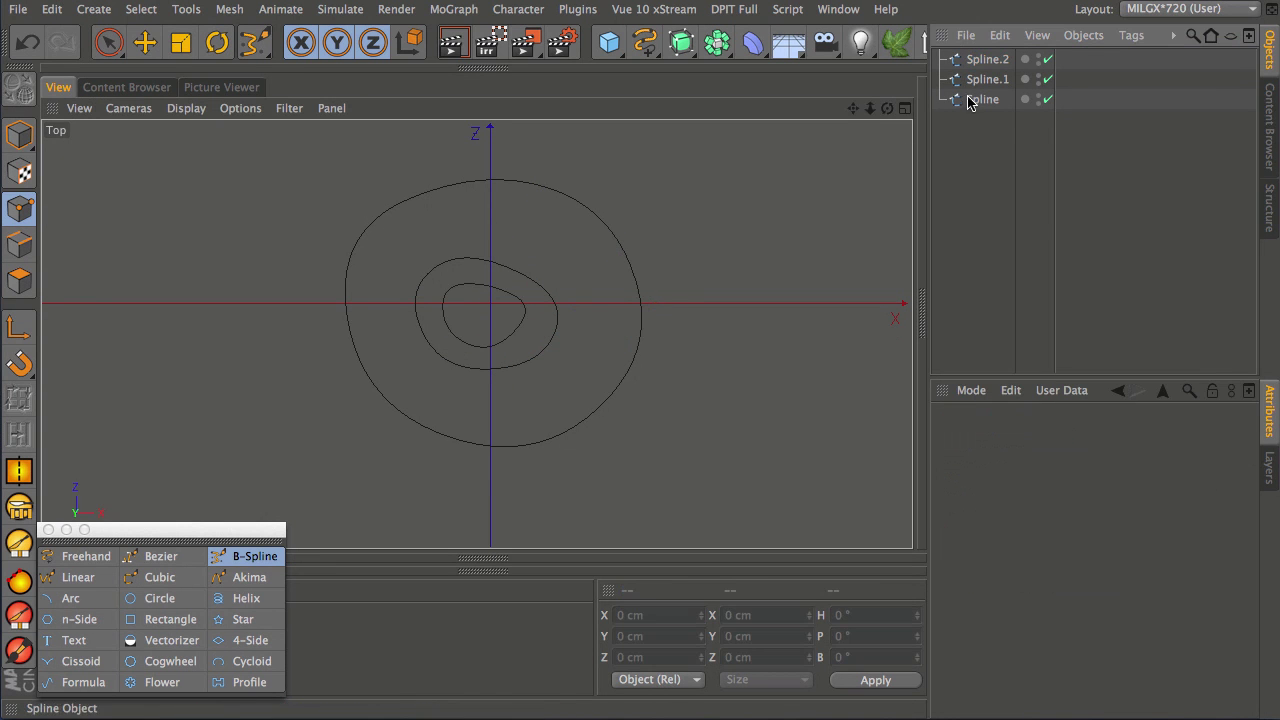
Make the innermost loop rounder by repositioning its upper and right control points with Live Selection.
left_click(987, 60)
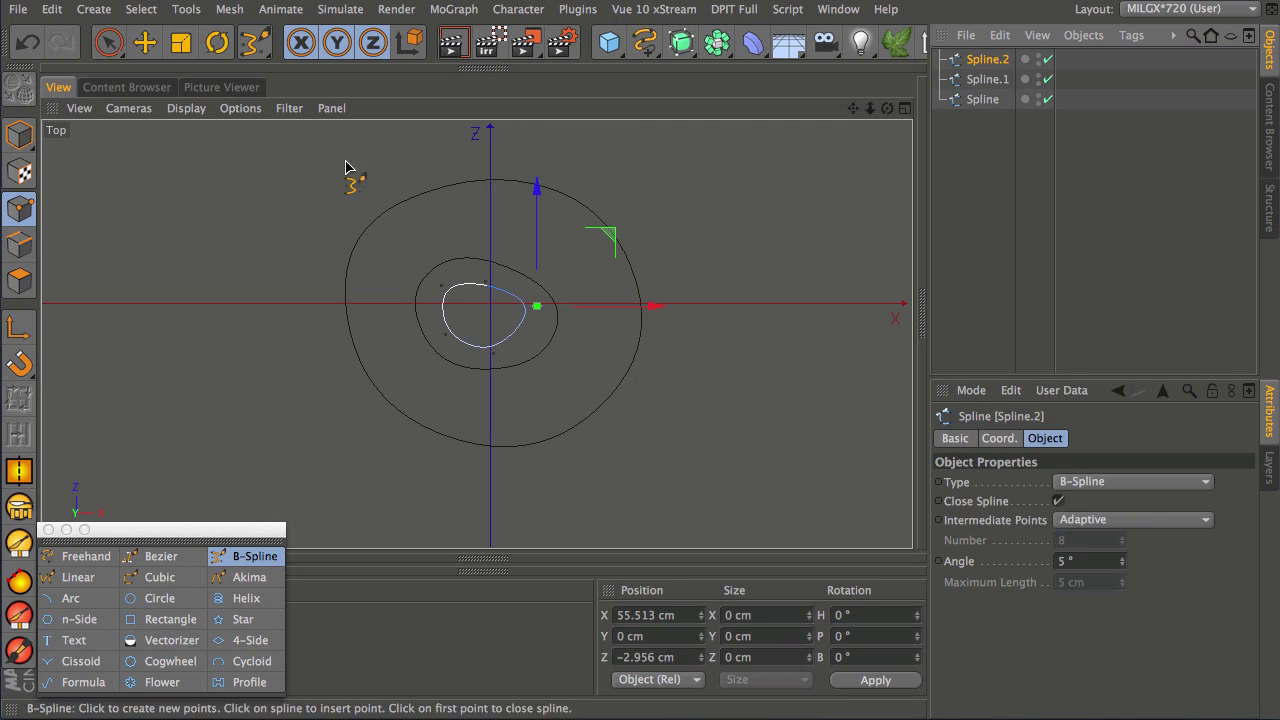
left_click(22, 210)
left_click(486, 283)
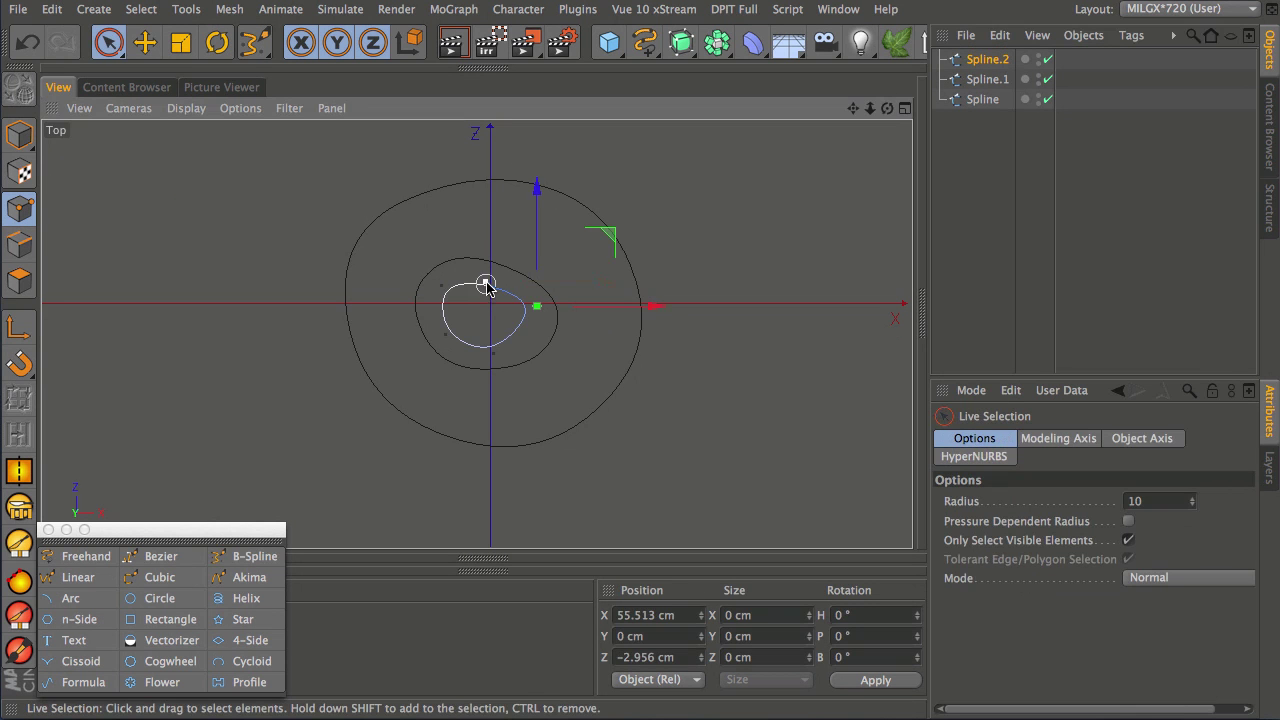
left_click_drag(560, 222, 622, 250)
left_click(538, 305)
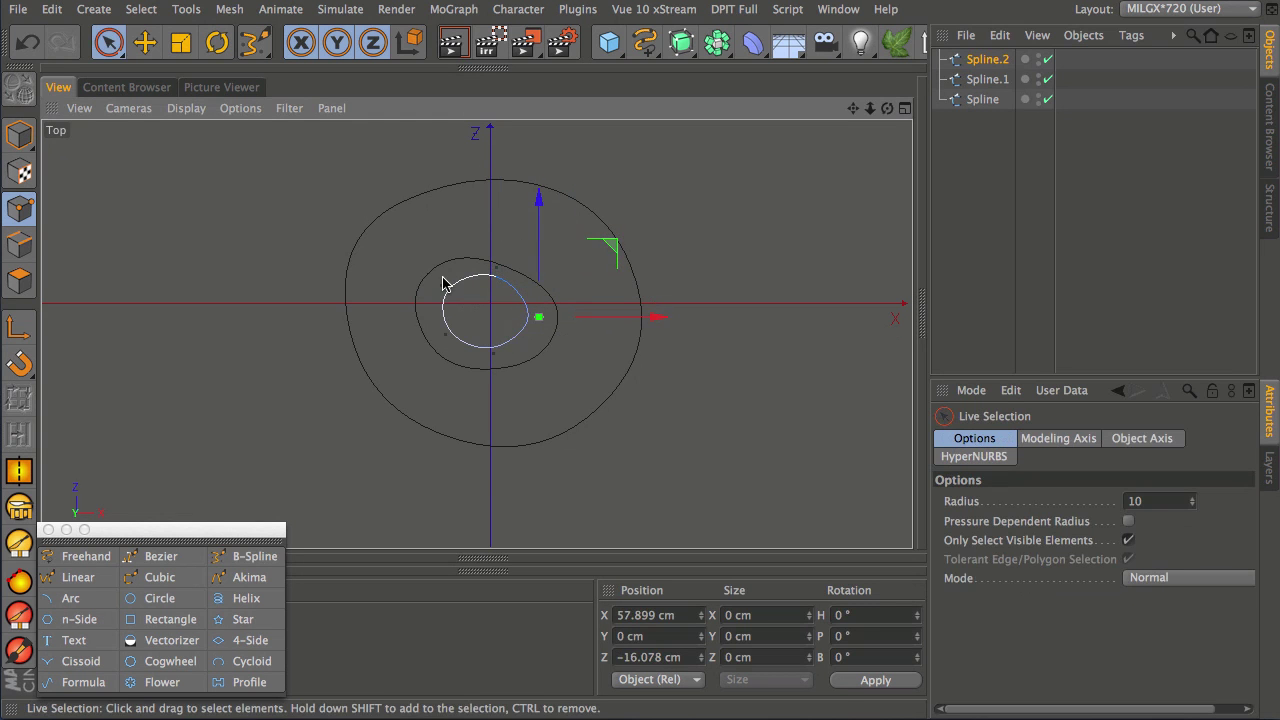
left_click(500, 266)
left_click(446, 287)
left_click(524, 218)
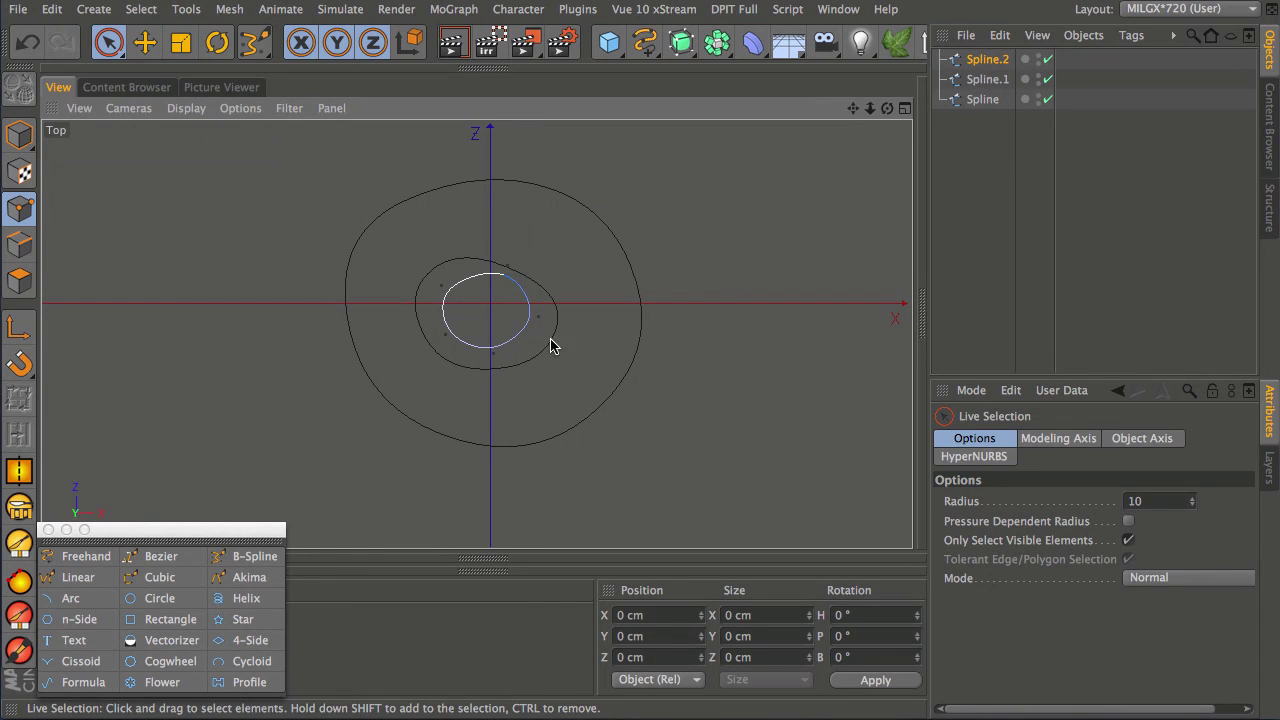
Select the middle loop, move its right and upper control points to round it out, and clear the selection.
left_click(522, 270)
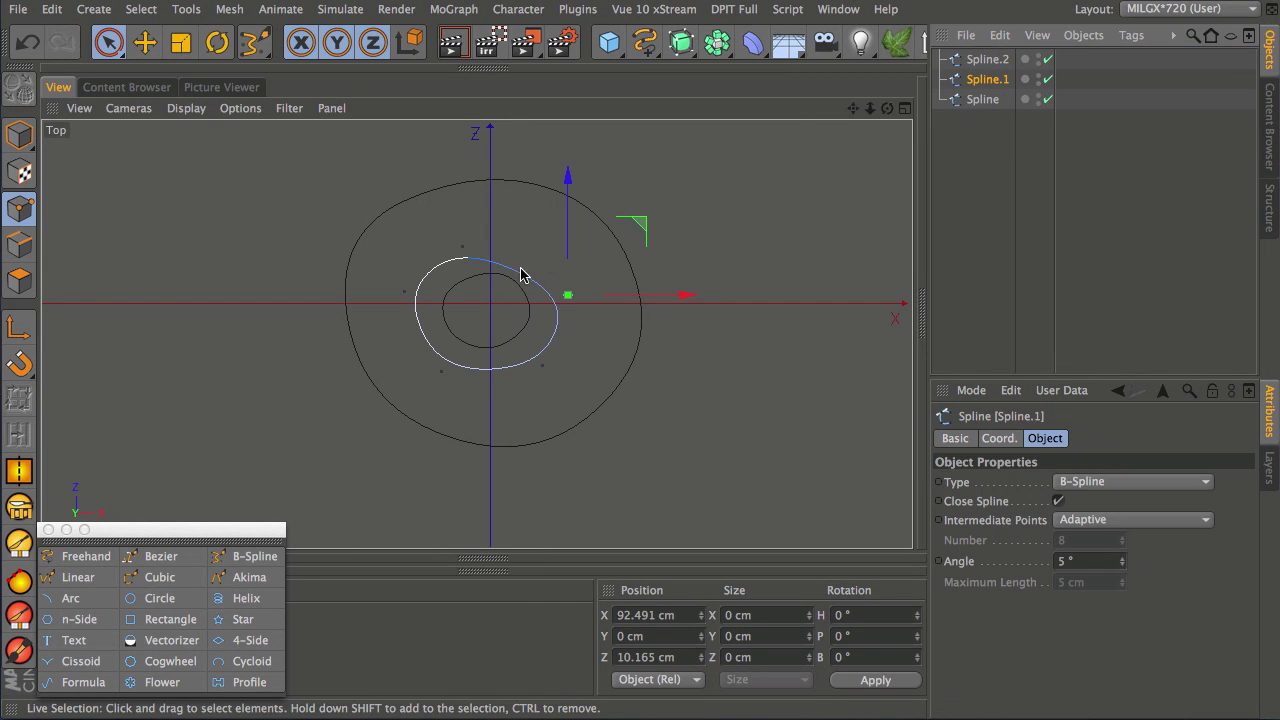
left_click_drag(636, 229, 646, 191)
left_click(462, 246)
left_click_drag(531, 180, 540, 160)
left_click(966, 149)
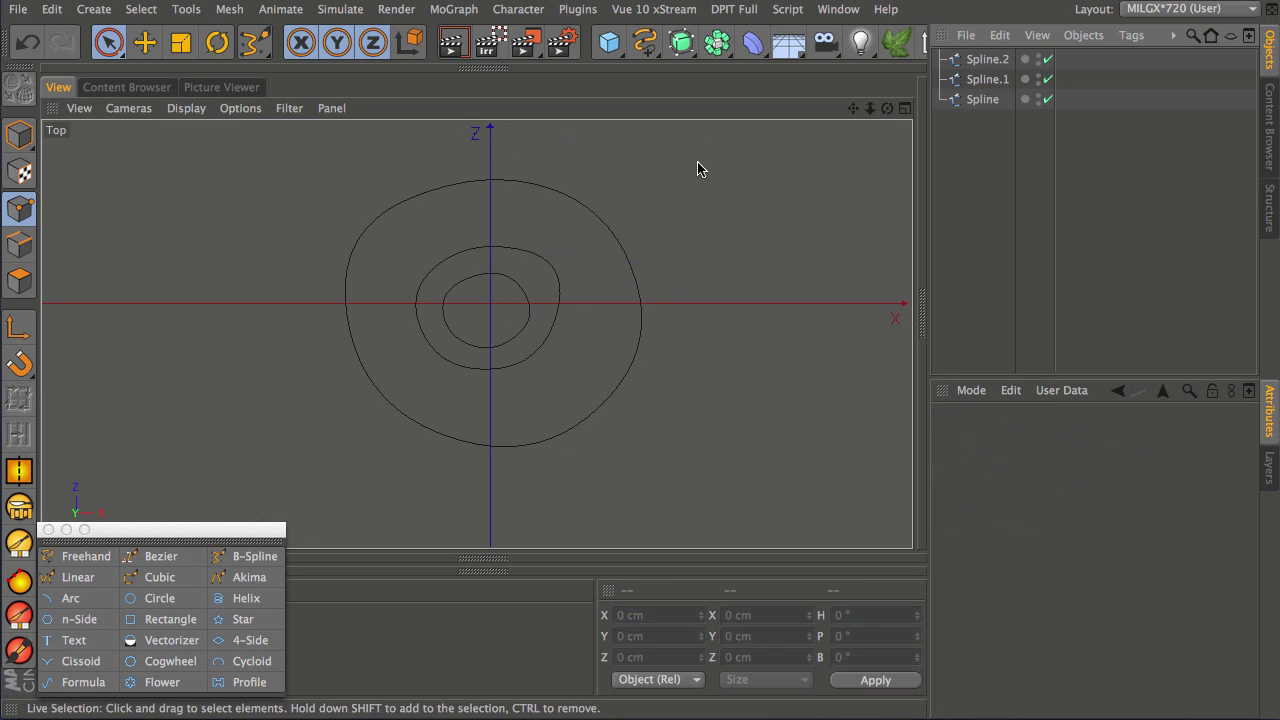
In the Perspective view, raise the two inner loops to about 64 cm on Y and the innermost alone to about 157 cm.
left_click(905, 108)
middle_click(377, 294)
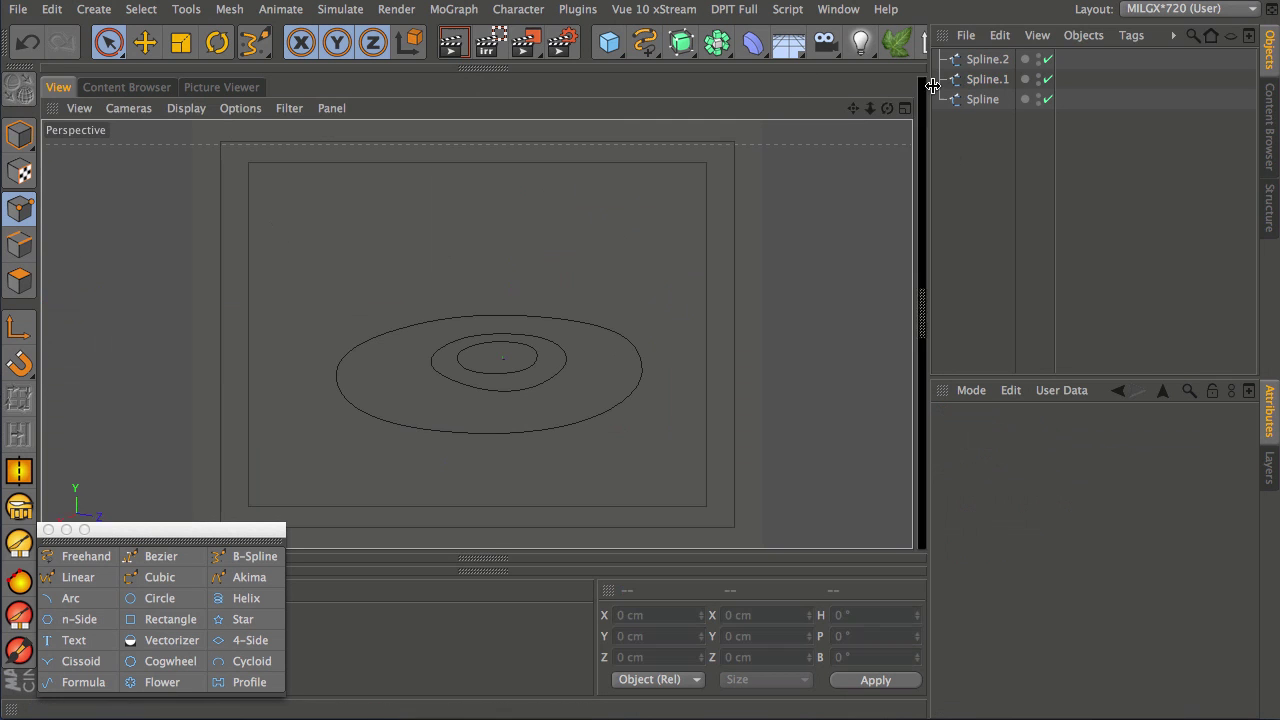
left_click(996, 79)
left_click(987, 59)
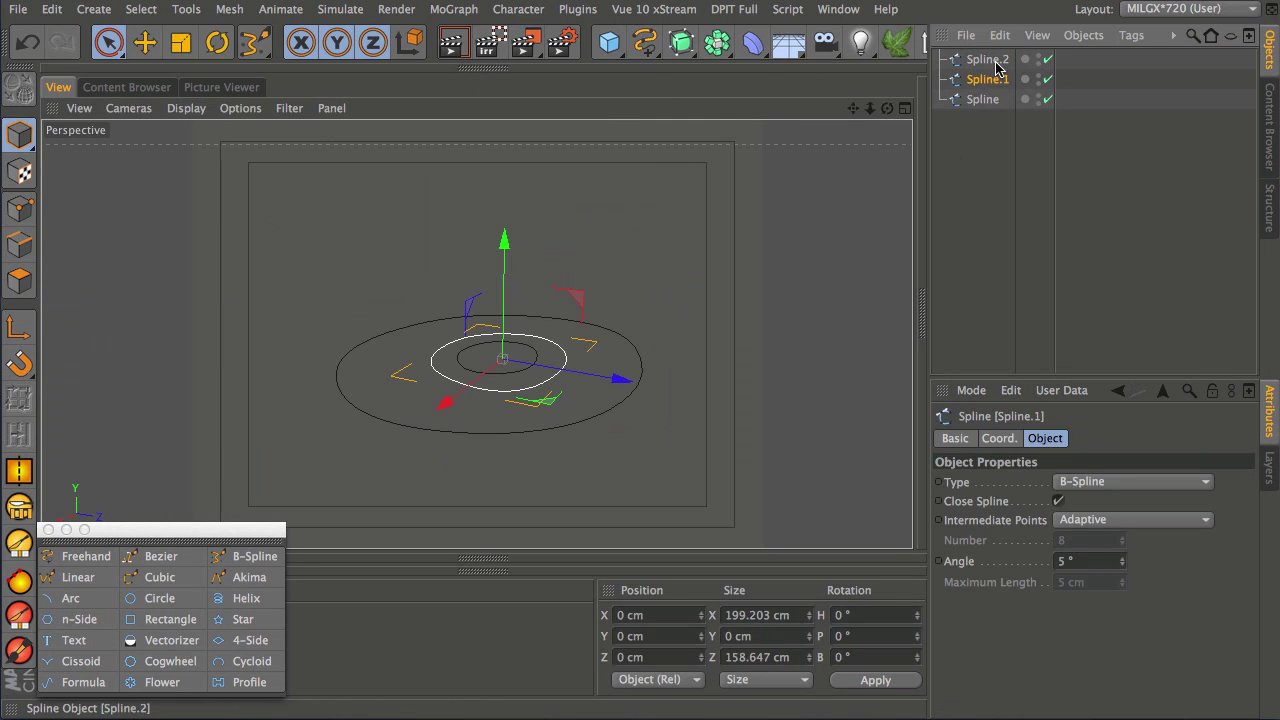
left_click(987, 79, "ctrl")
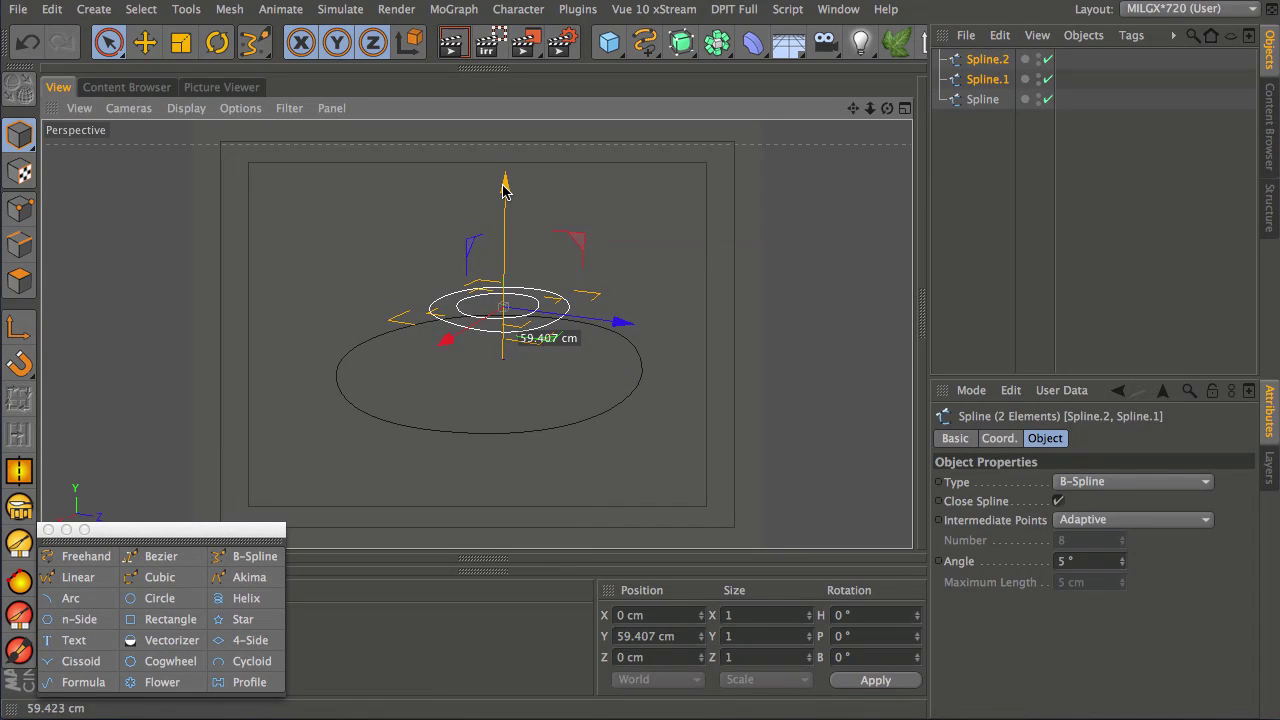
left_click(1009, 55)
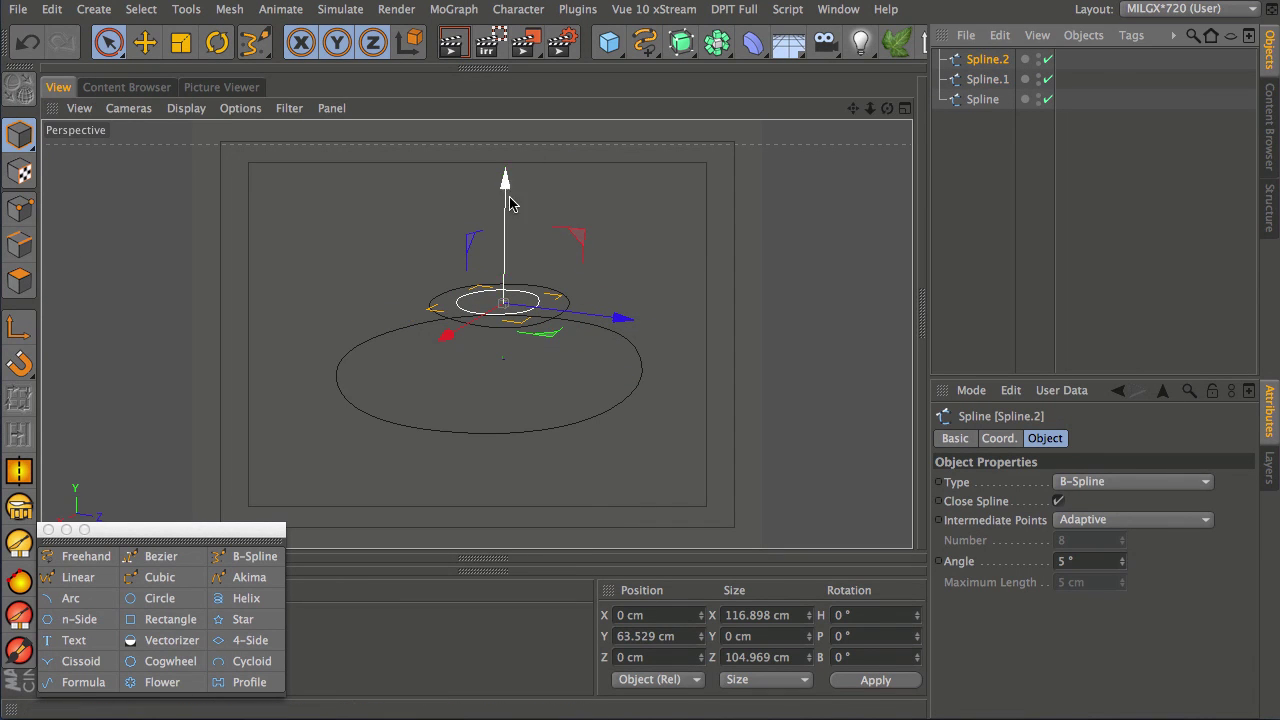
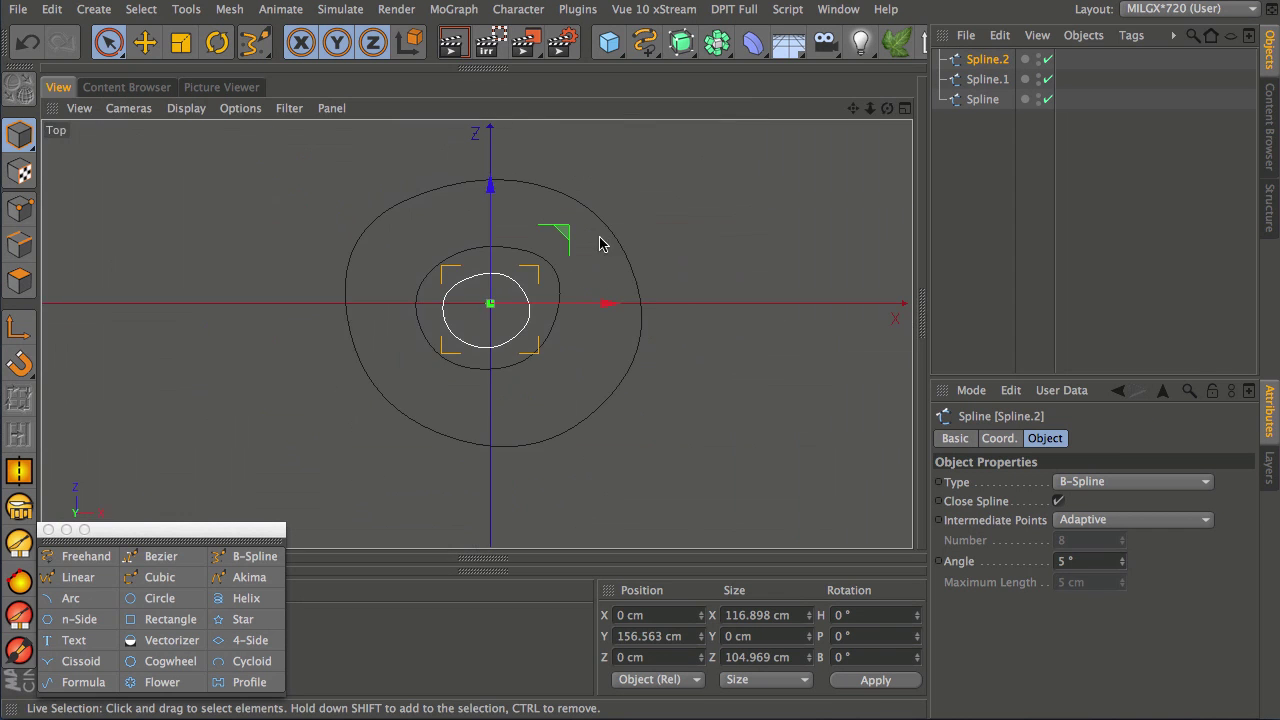
Draw a closed eight-point B-spline loop just outside the innermost loop in the Top view.
scroll(464, 304, "up", 5)
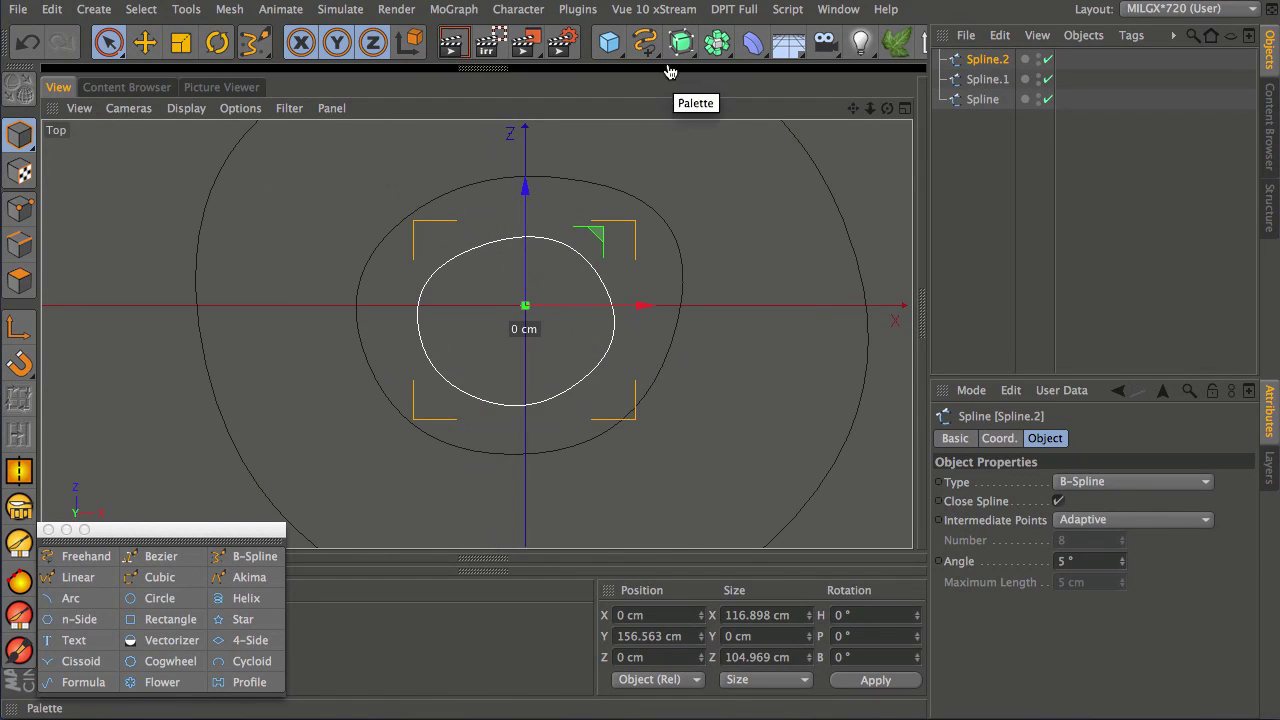
left_click(254, 556)
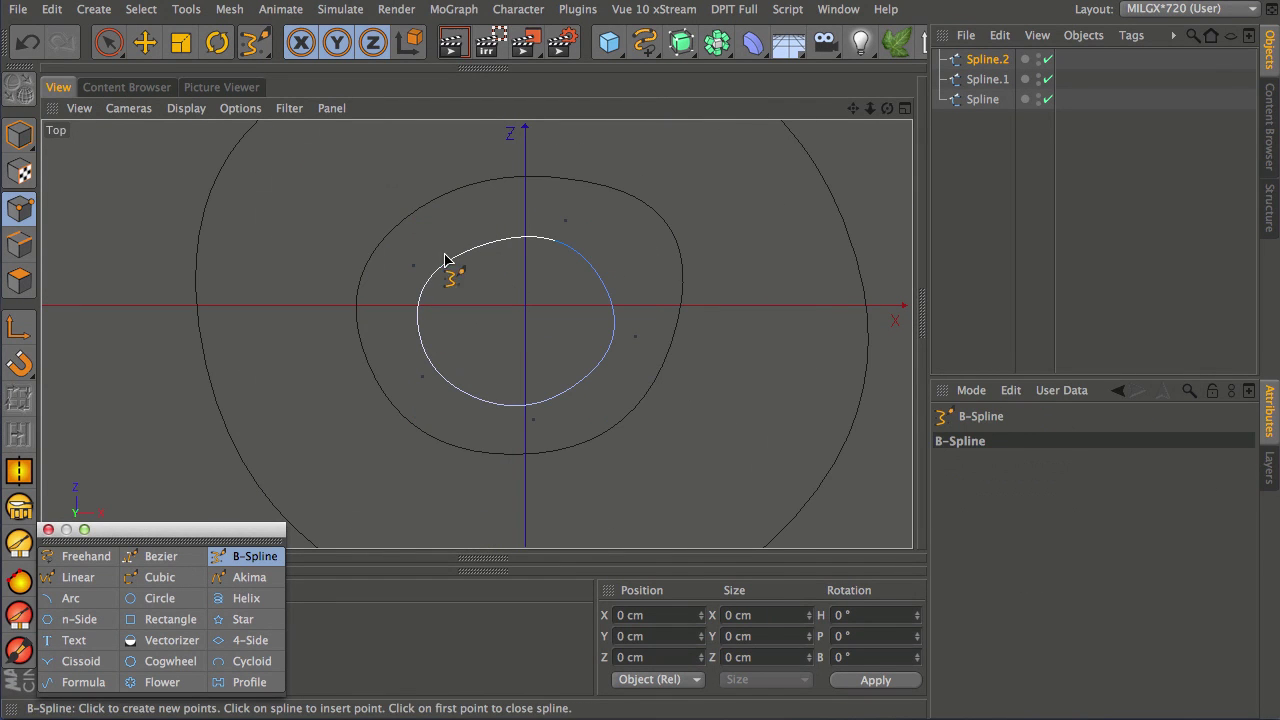
left_click(479, 220)
left_click(412, 253)
left_click(394, 320)
left_click(445, 401)
left_click(531, 418)
left_click_drag(531, 420, 600, 380)
left_click(634, 318)
left_click(595, 245)
left_click(1059, 501)
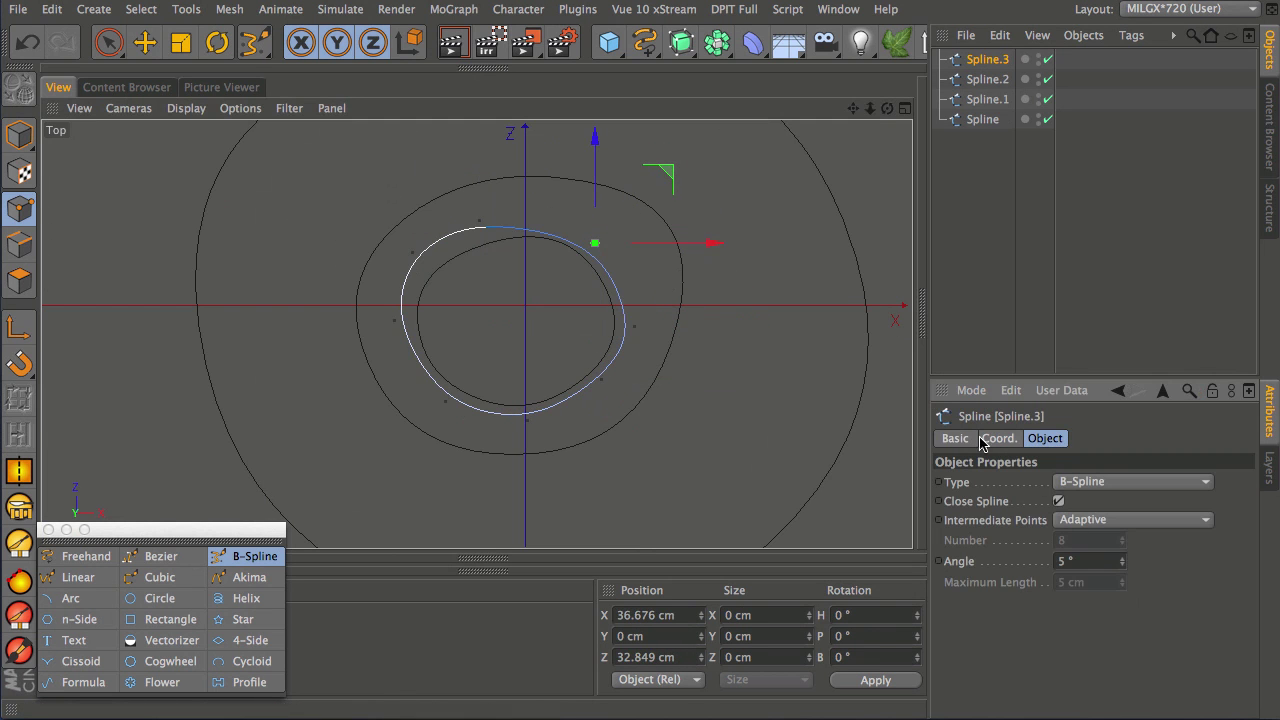
Smooth the eight-point loop by moving its top, lower-right, right and upper-left control points with Live Selection.
left_click(108, 42)
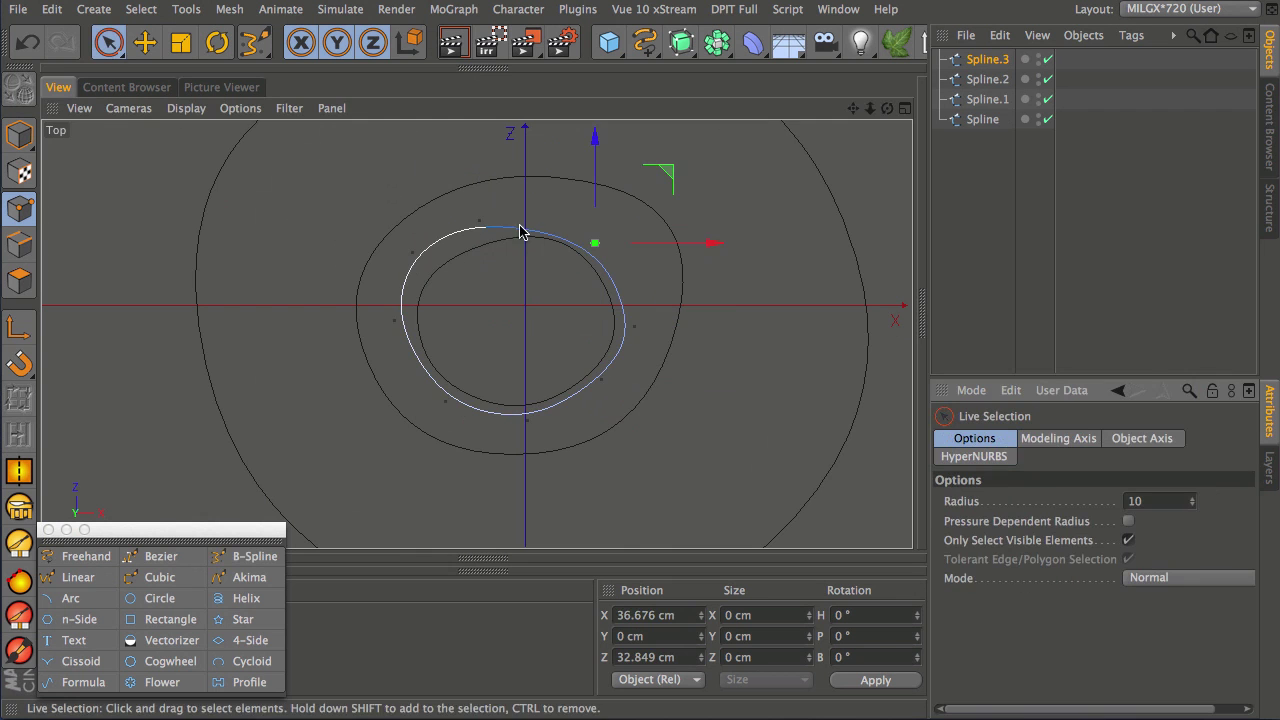
left_click(478, 224)
left_click_drag(541, 153, 575, 145)
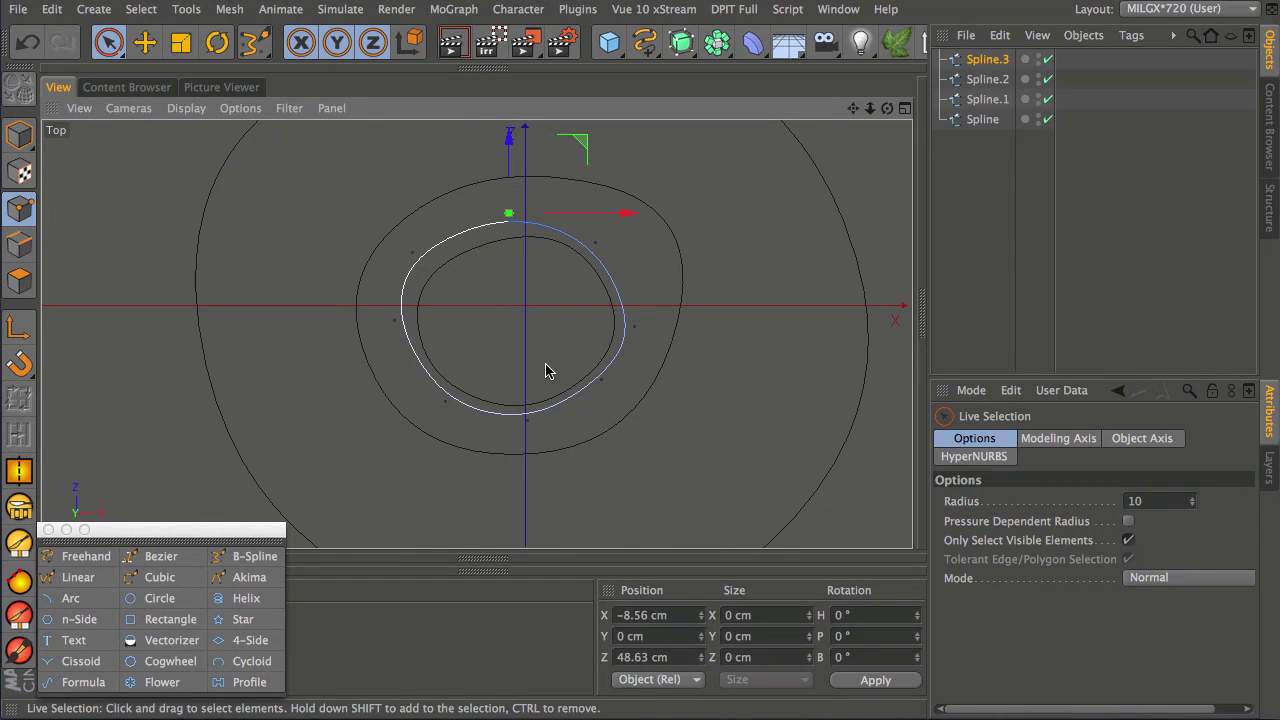
left_click(603, 384)
left_click_drag(674, 320, 668, 306)
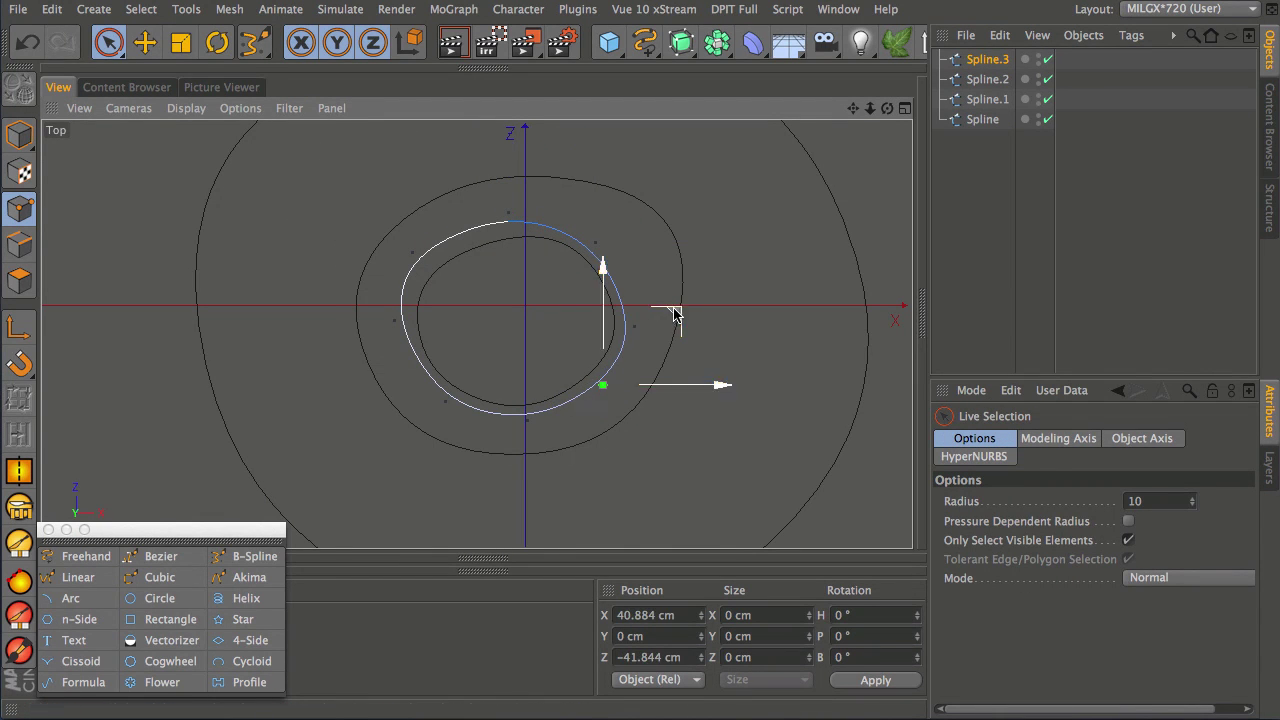
left_click(634, 330)
left_click_drag(694, 263, 634, 245)
left_click(412, 253)
mouse_move(491, 194)
left_mouse_down()
mouse_move(491, 178)
mouse_move(466, 194)
left_mouse_up()
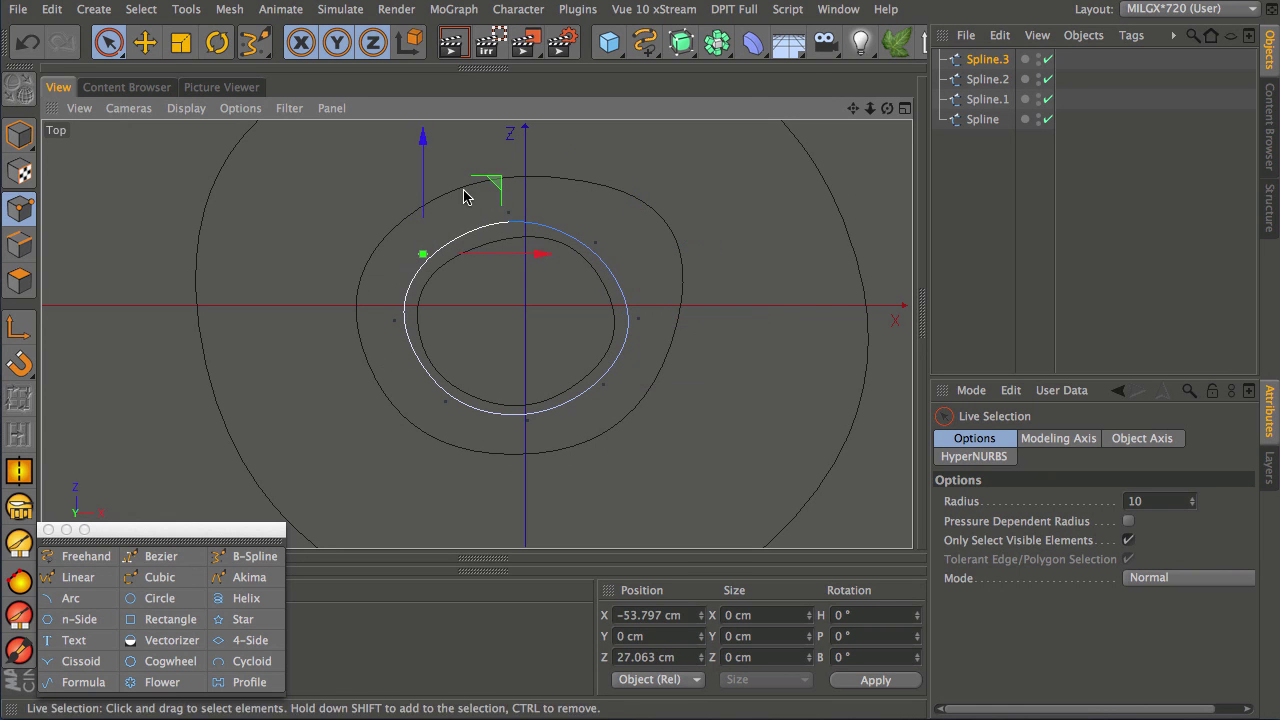
Draw a separate closed fourteen-point B-spline loop closely around the eight-point loop in the Top view.
left_click(262, 556)
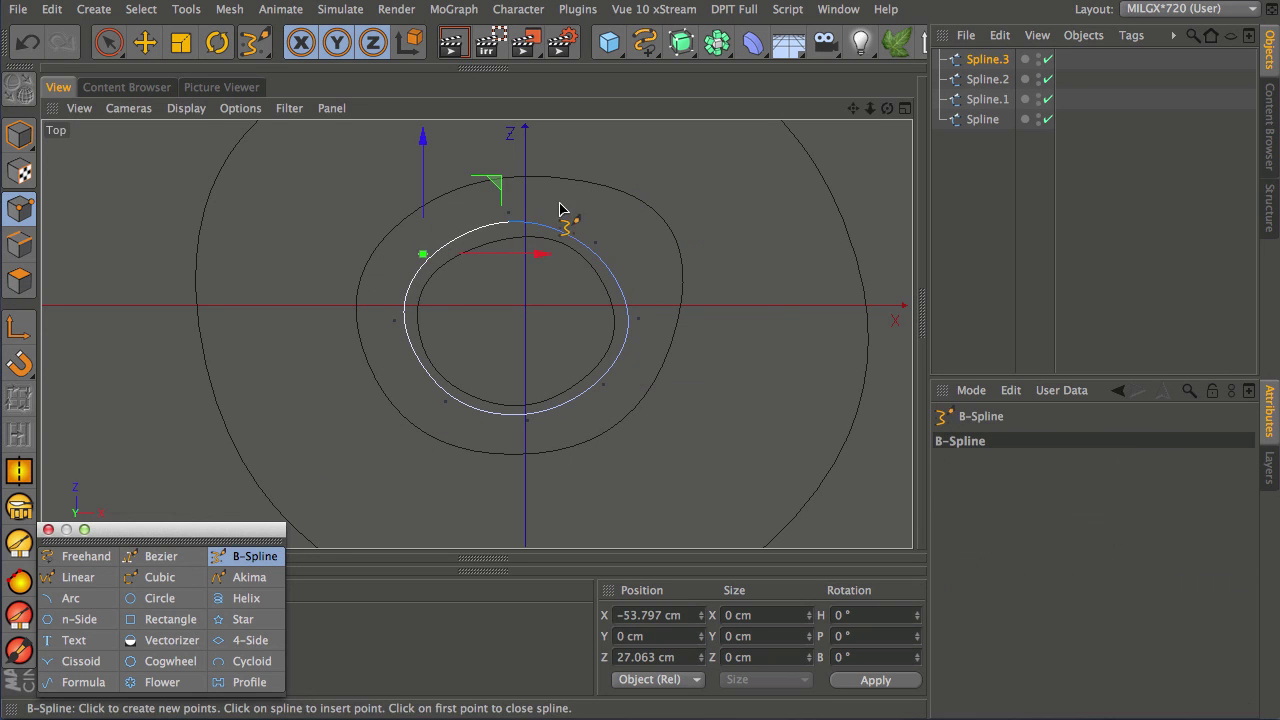
left_click(948, 178)
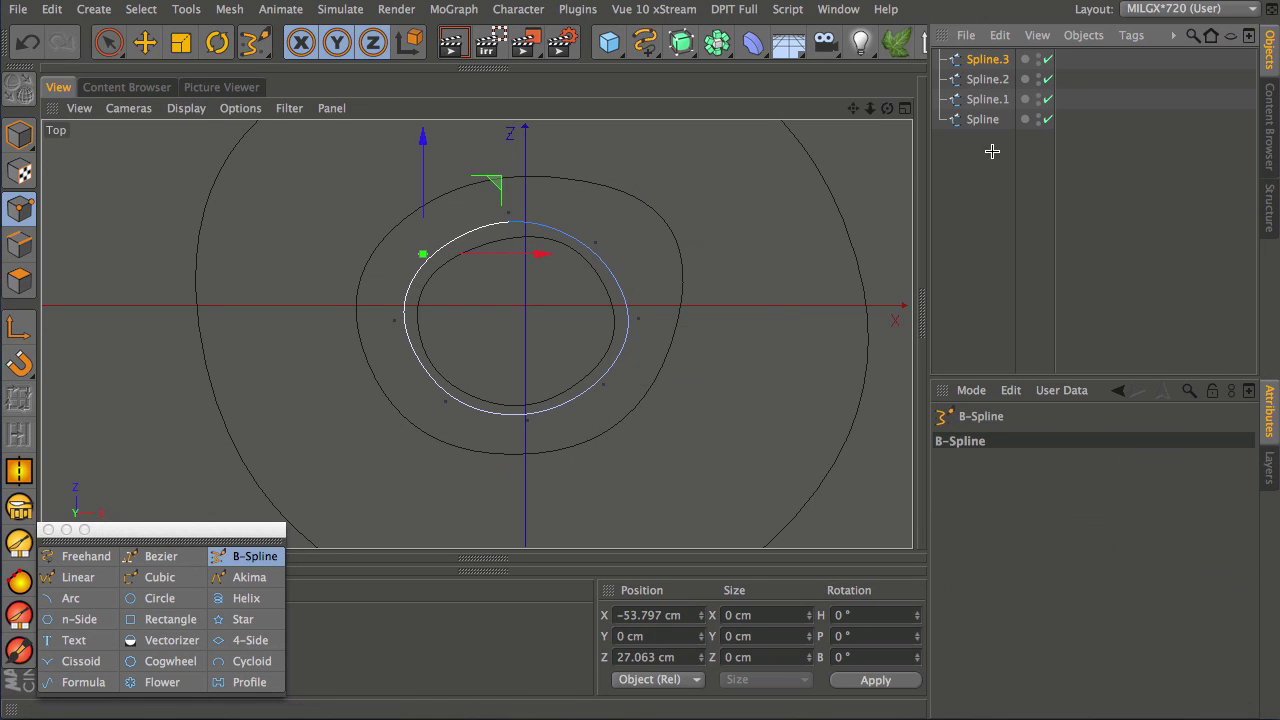
left_click(477, 217)
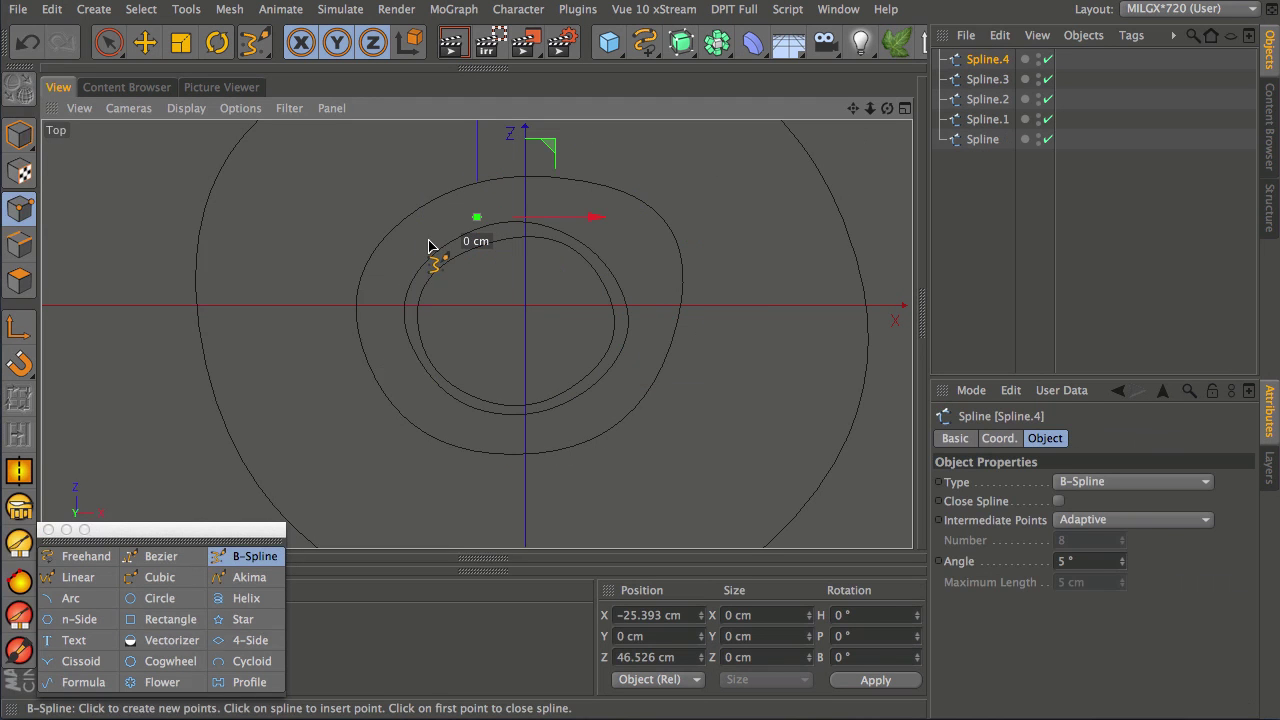
left_click_drag(443, 243, 403, 272)
left_click(393, 325)
left_click(410, 370)
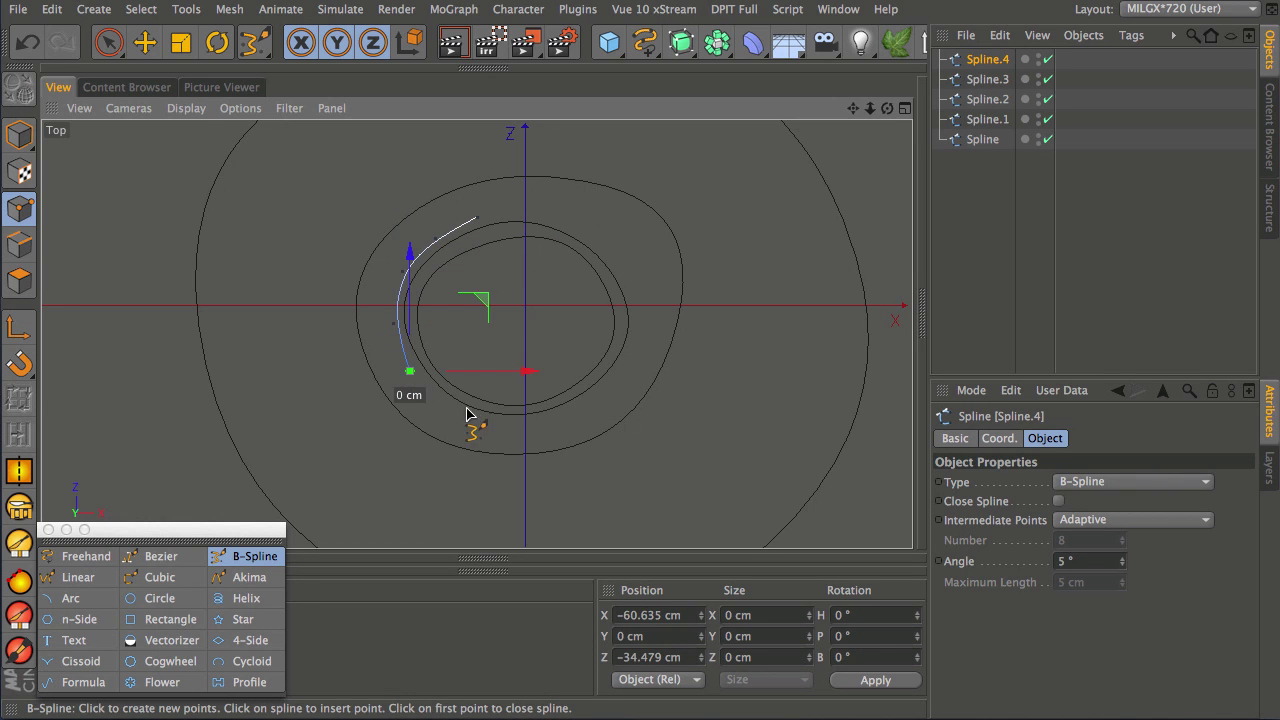
left_click(434, 396)
left_click(482, 419)
left_click(541, 419)
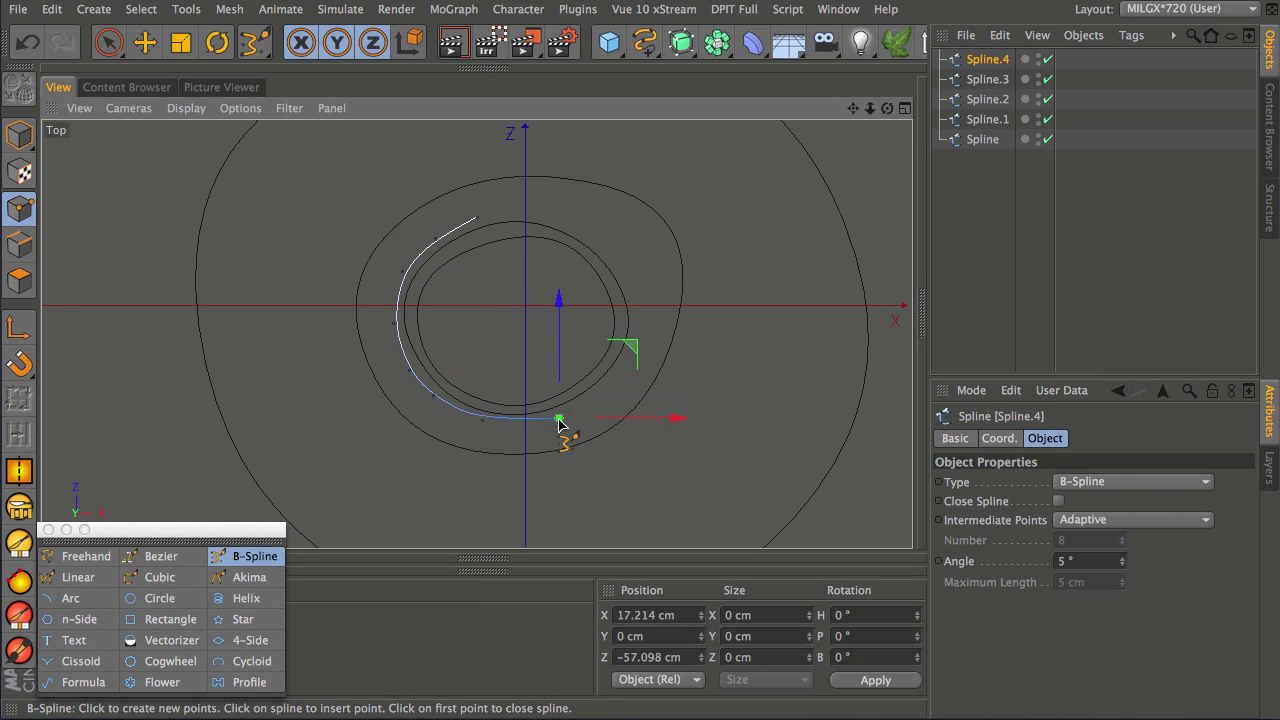
left_click(588, 397)
left_click(623, 364)
left_click(640, 320)
left_click(622, 271)
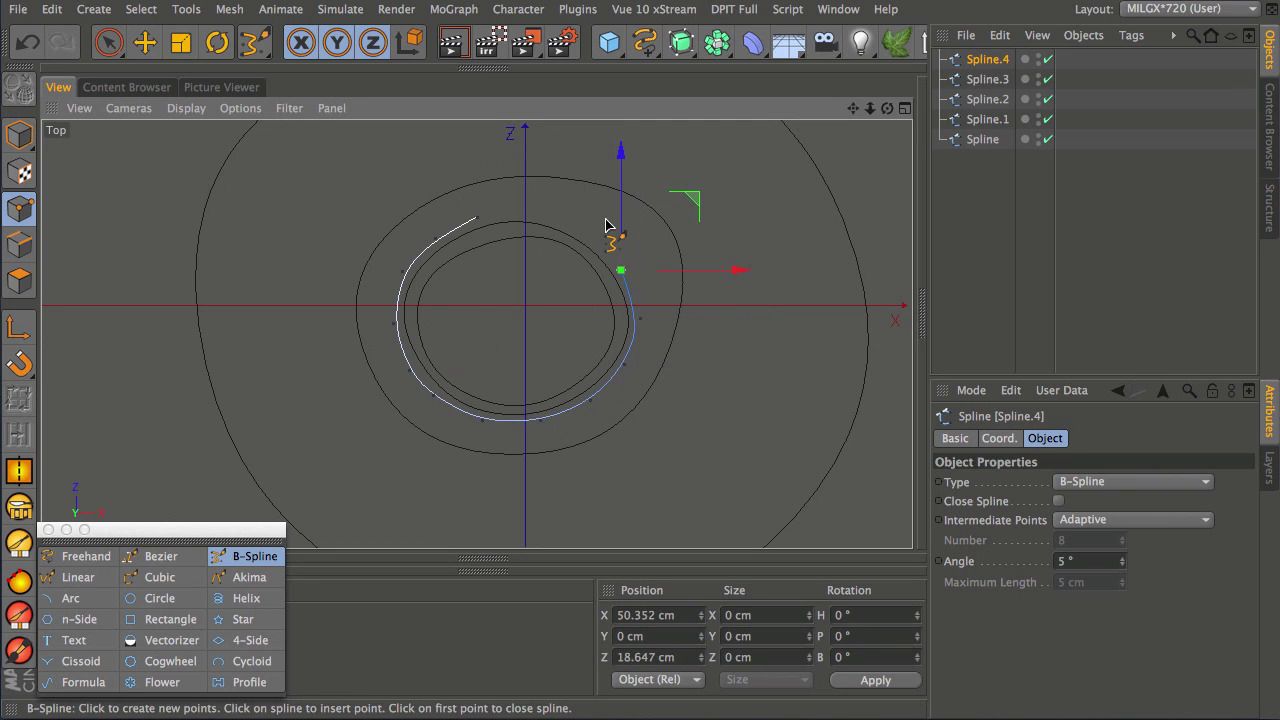
left_click(587, 232)
left_click(536, 213)
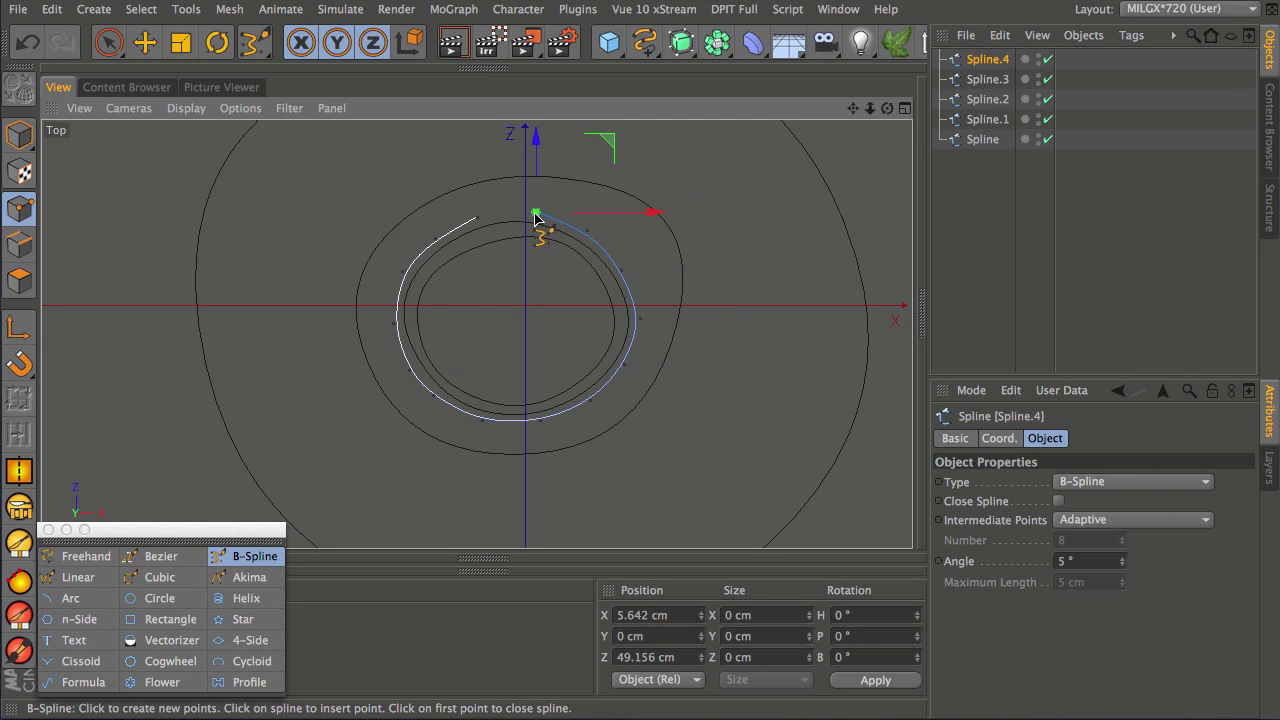
left_click(1059, 501)
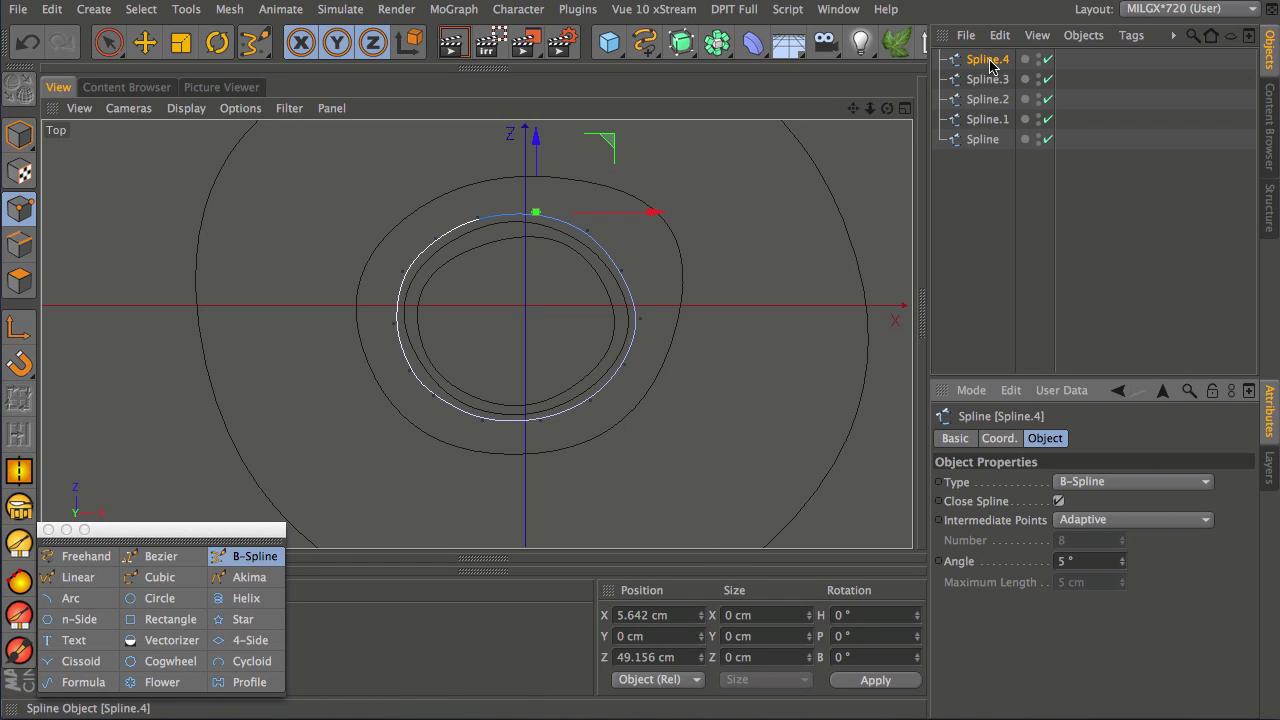
Duplicate the fourteen-point loop and scale the copy in Model mode to about 336 by 286 cm.
key("ctrl+c")
key("ctrl+v")
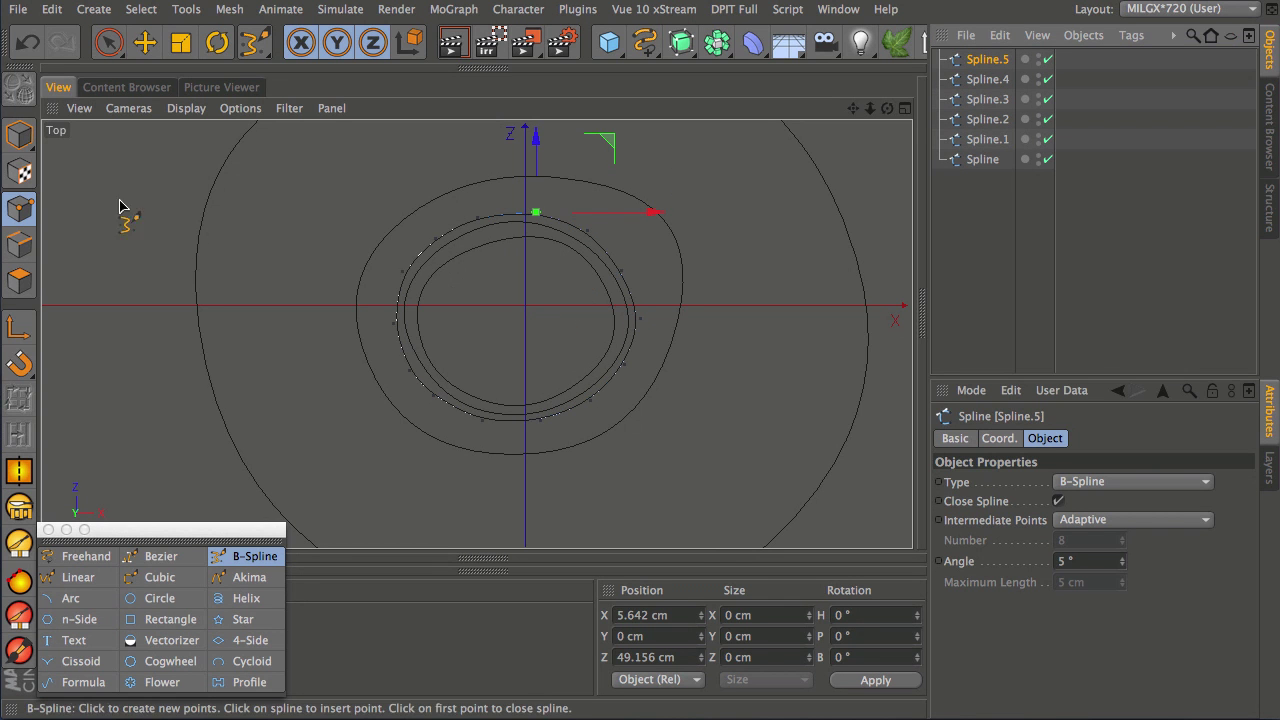
left_click(19, 134)
key("t")
left_click_drag(521, 394, 878, 225)
scroll(560, 362, "down", 3)
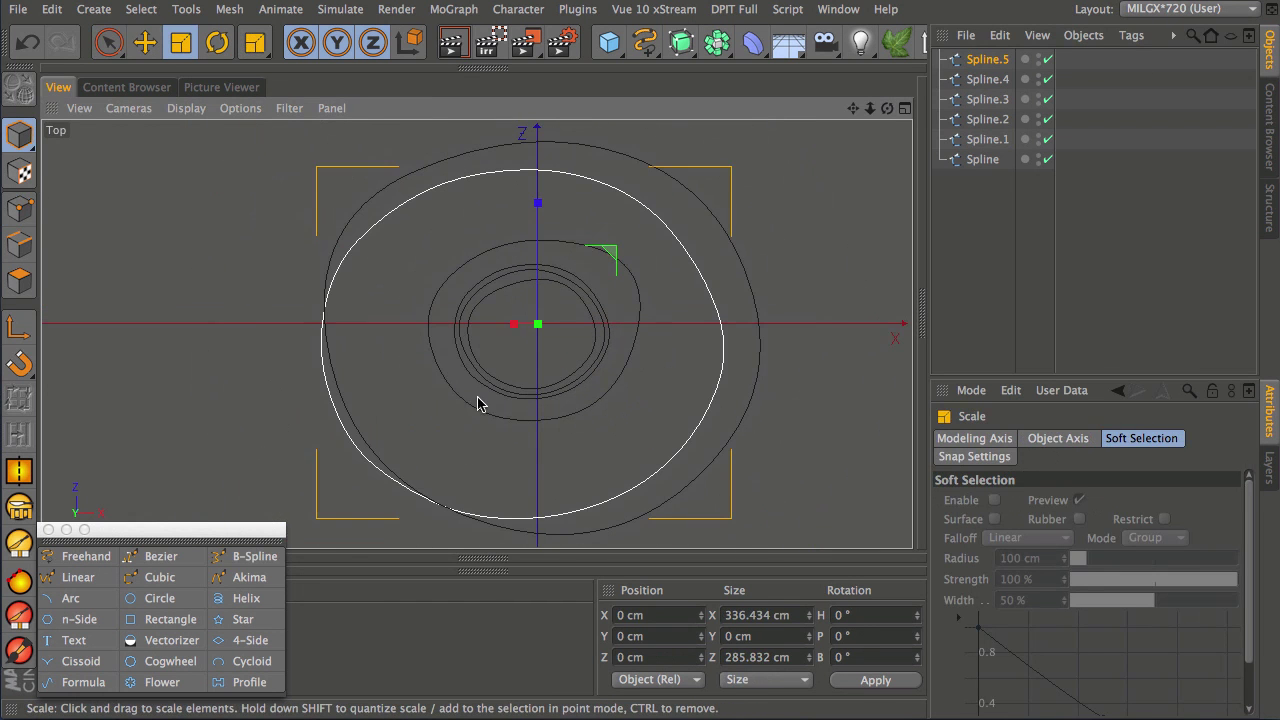
Subdivide all points of the small fourteen-point loop to double its control points.
left_click(975, 78)
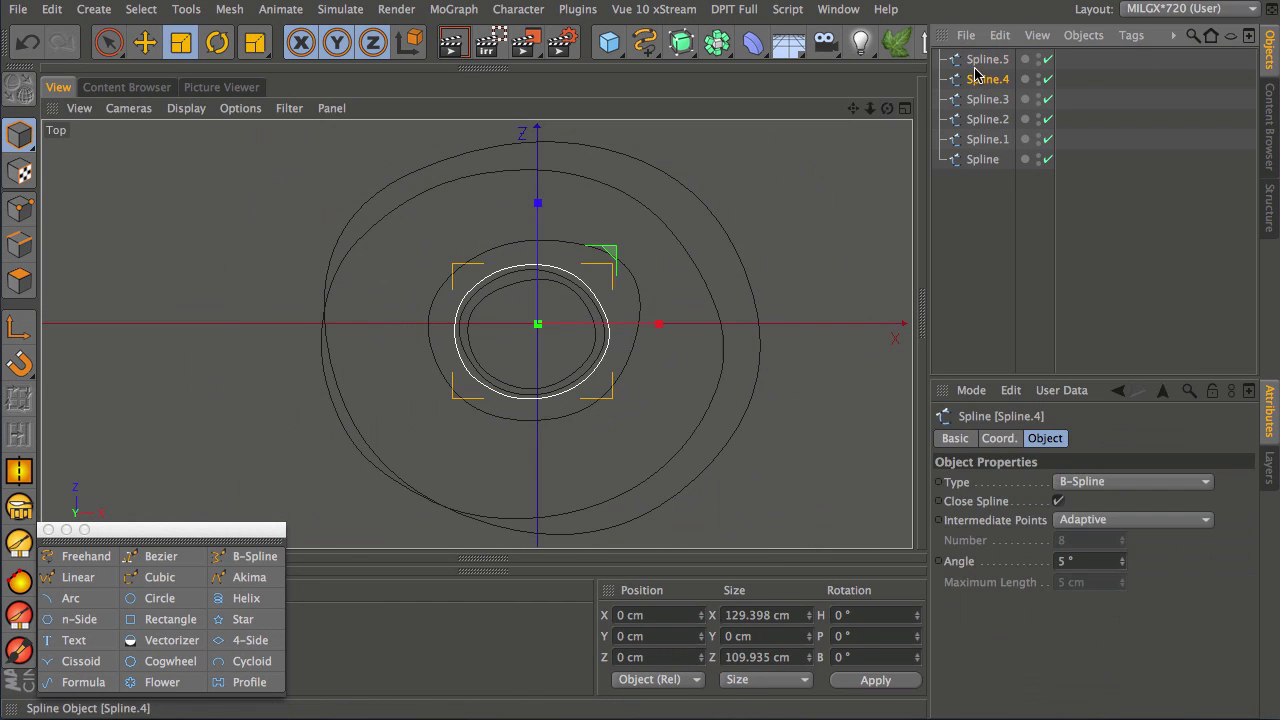
left_click(19, 208)
left_click(479, 282)
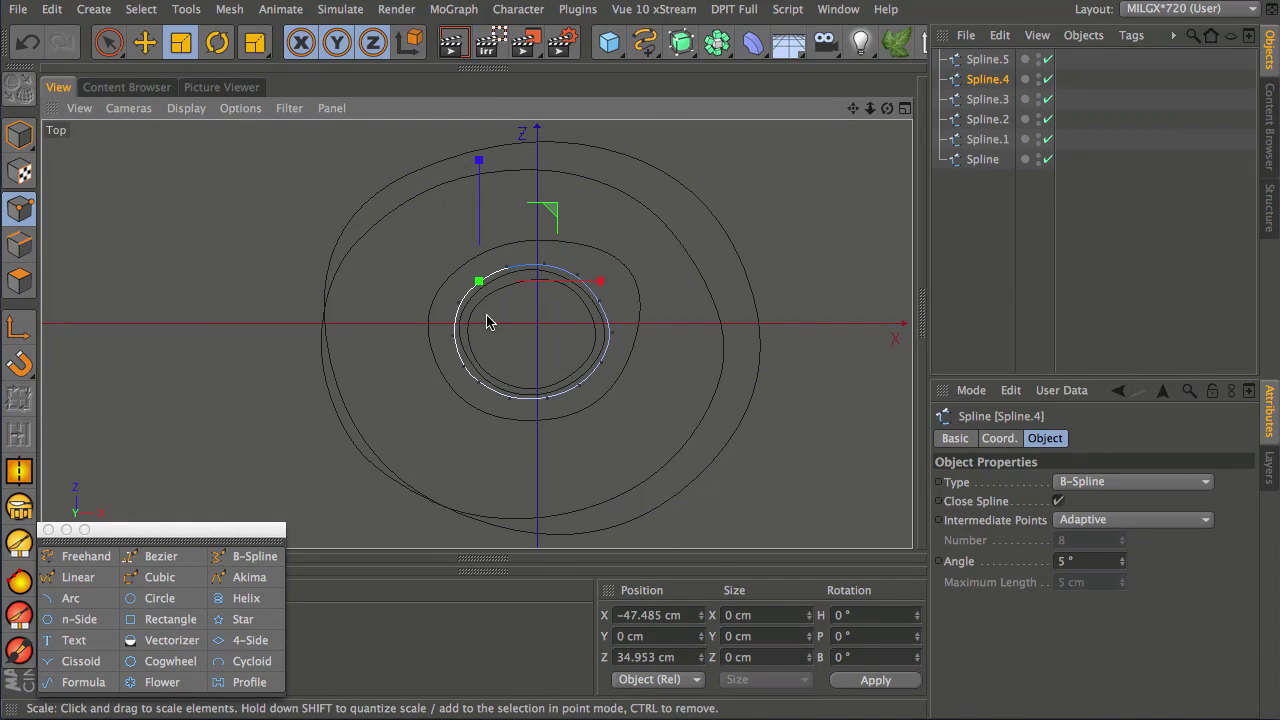
key("e")
scroll(503, 306, "up", 4)
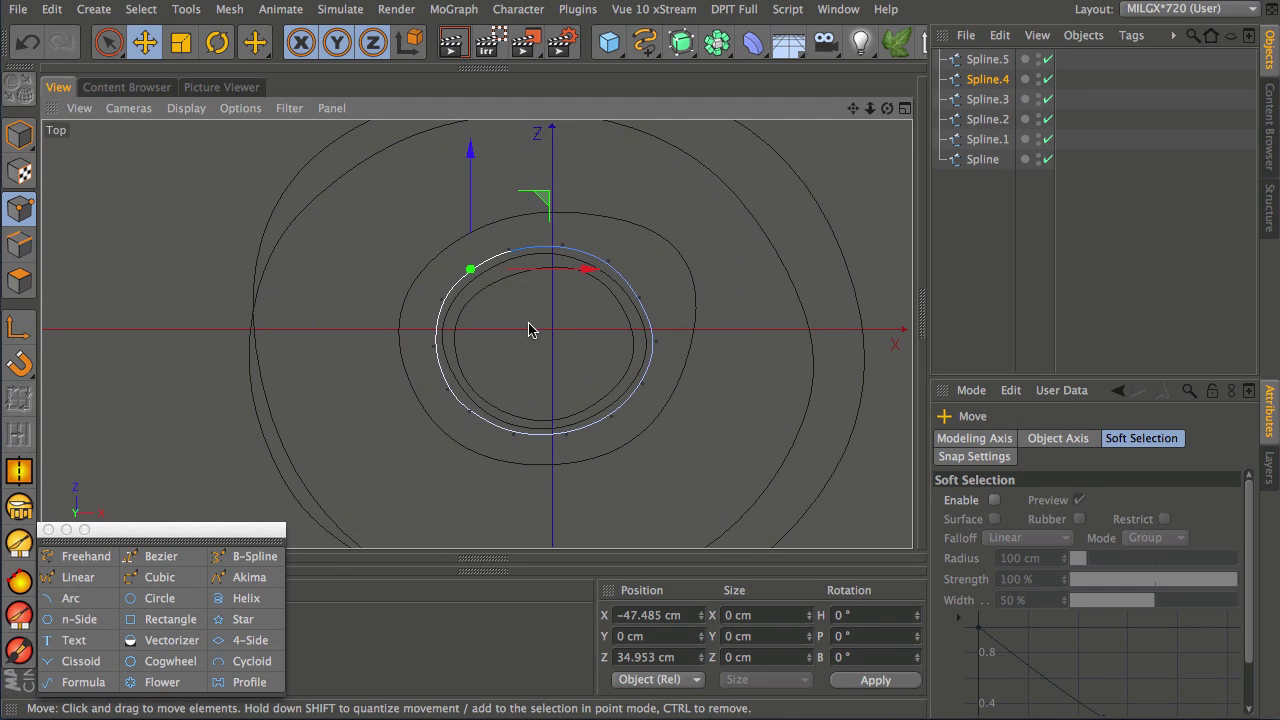
key("ctrl+a")
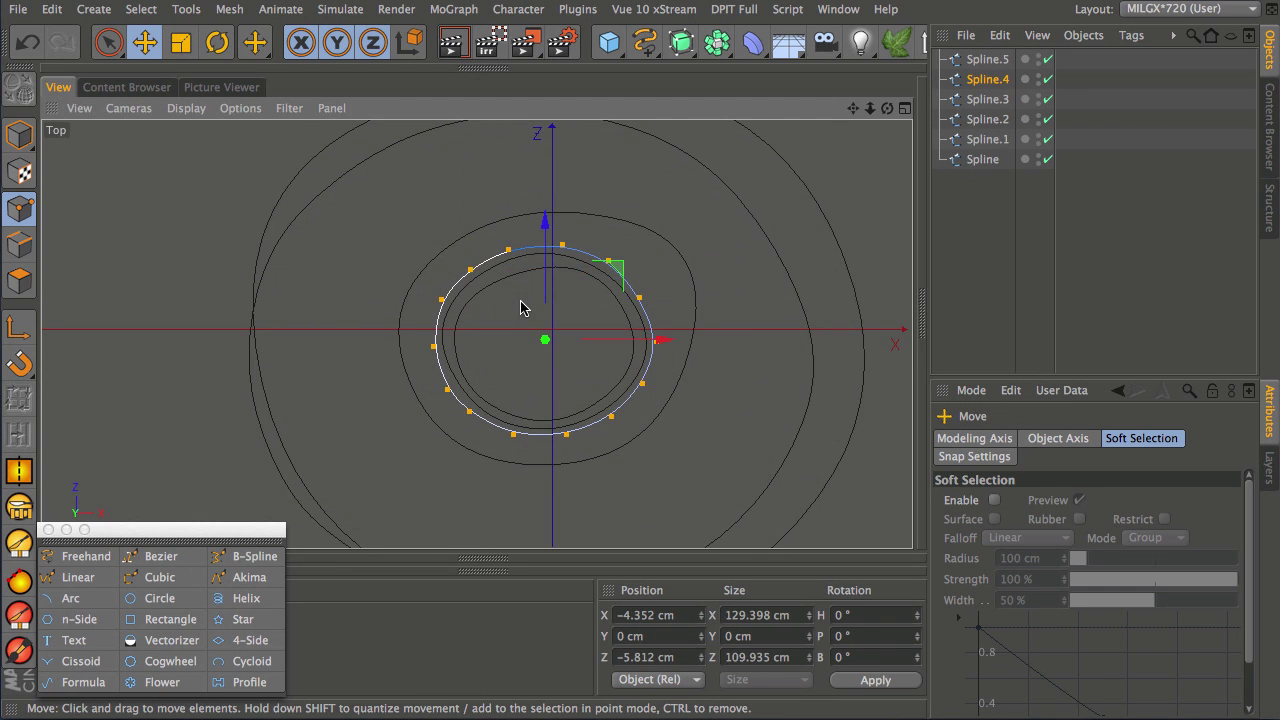
right_click(518, 137)
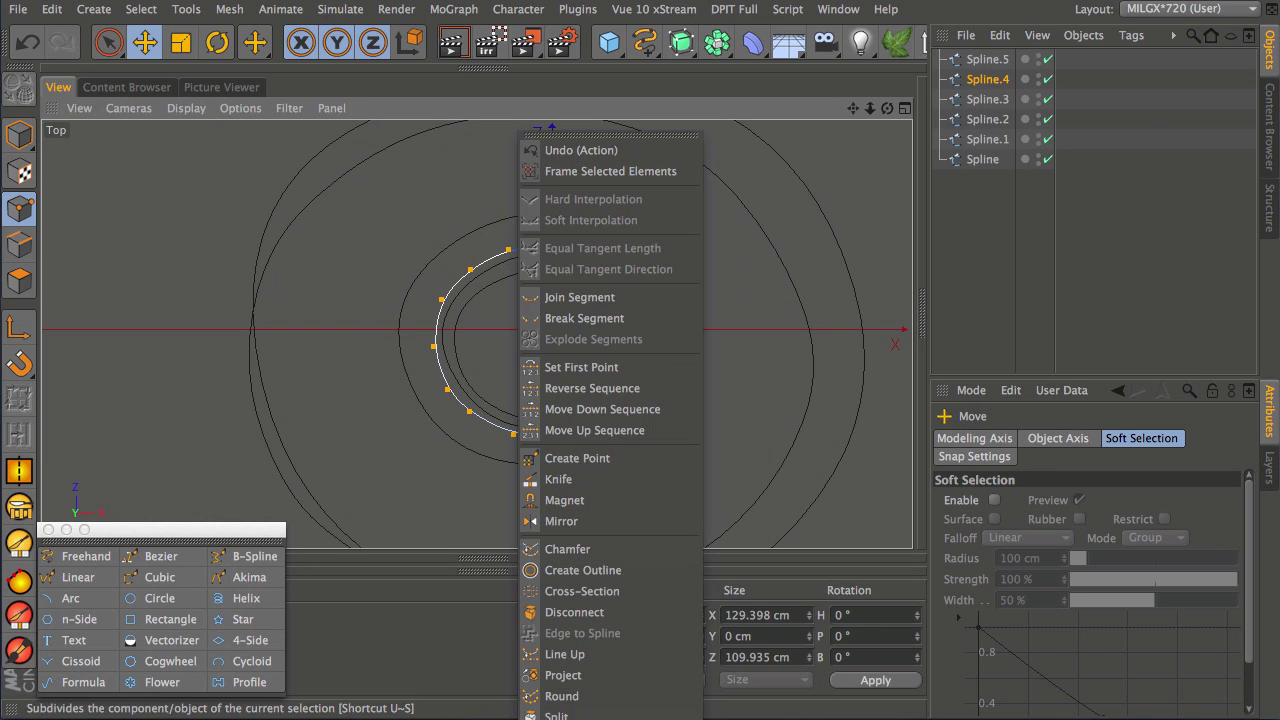
left_click(535, 523)
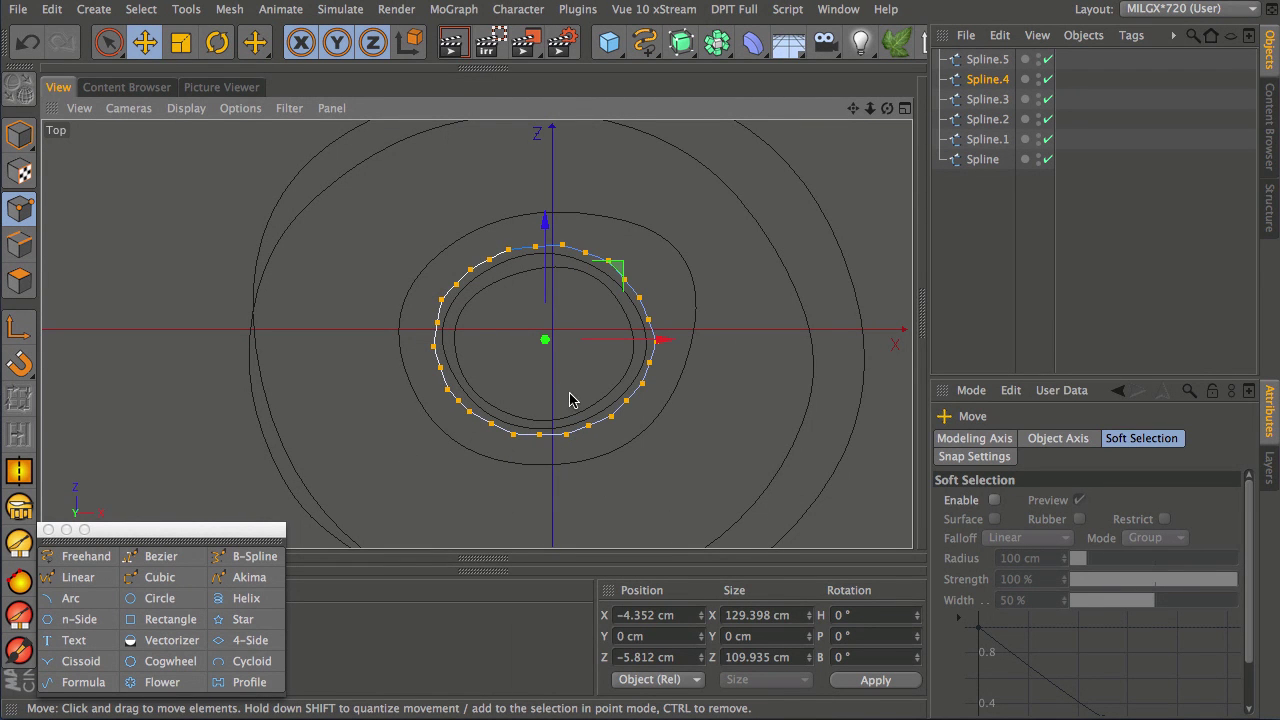
left_click(667, 463)
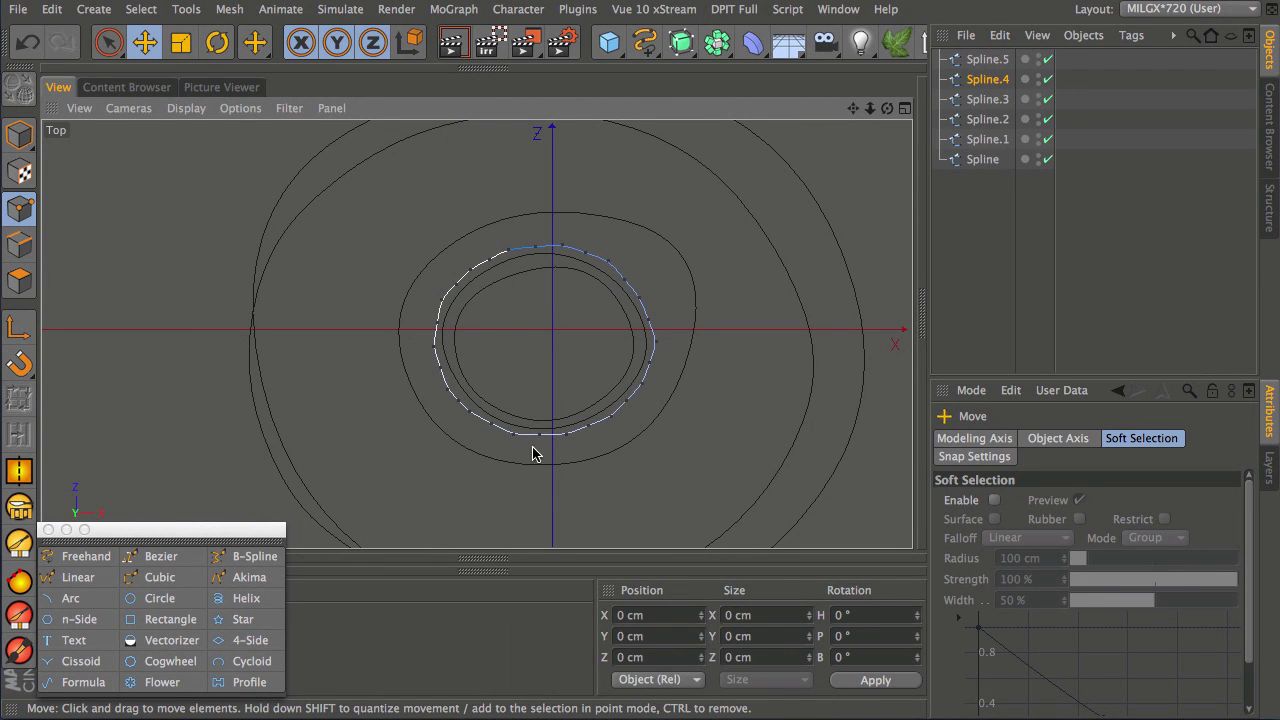
Select every other point around the subdivided small loop and scale them inward to about 96 by 85 cm.
left_click(490, 425)
left_click(459, 401, "shift")
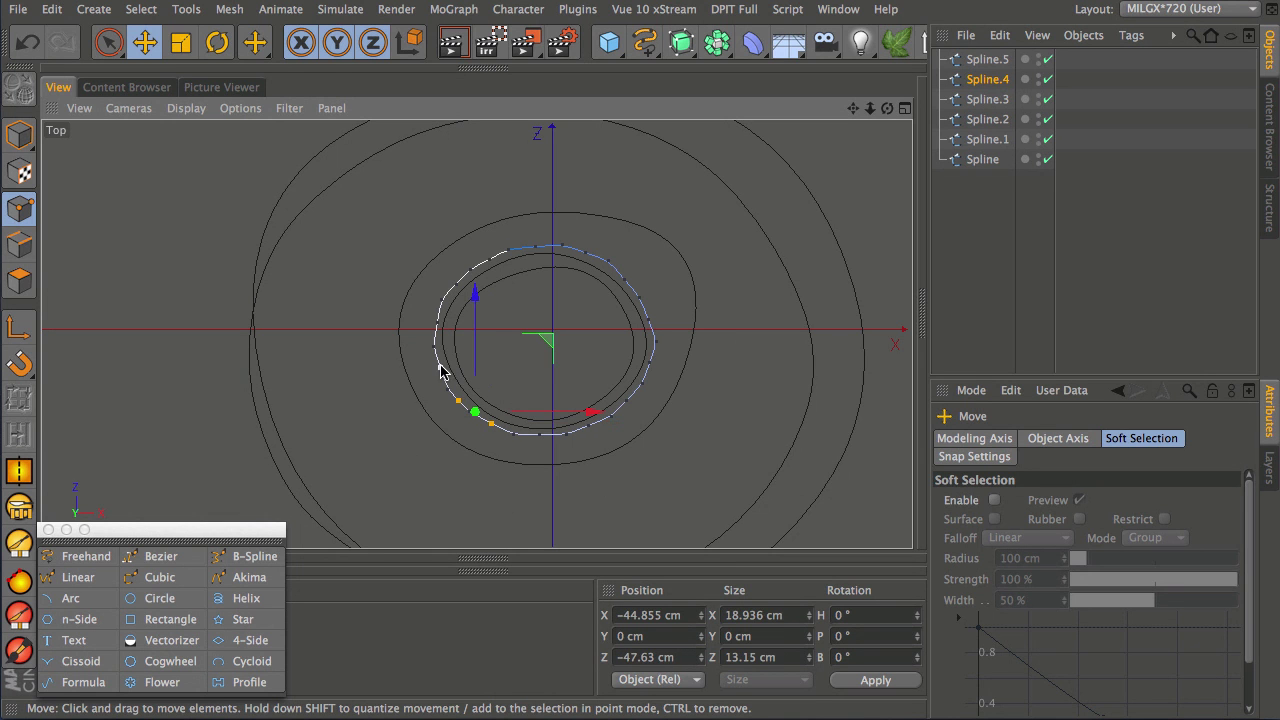
left_click(441, 369, "shift")
left_click(438, 322, "shift")
left_click(456, 285, "shift")
left_click(489, 260, "shift")
left_click(535, 246, "shift")
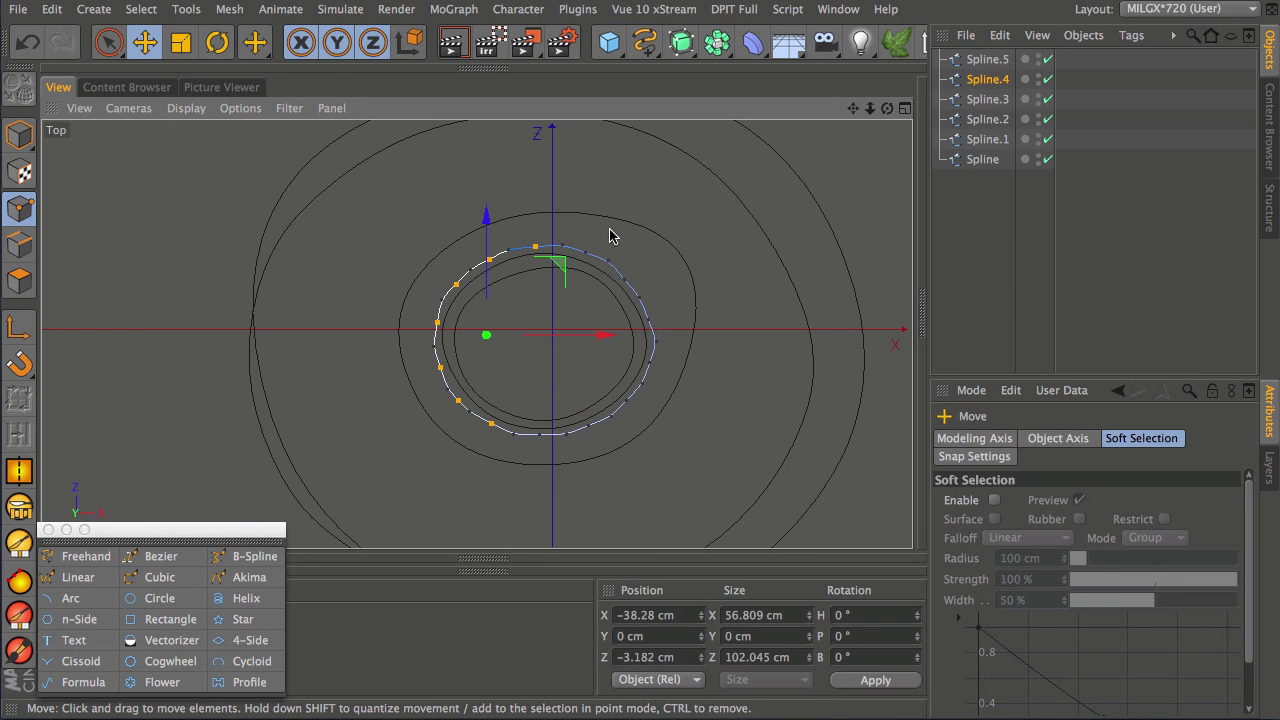
left_click(586, 252, "shift")
left_click(625, 280, "shift")
left_click(649, 320, "shift")
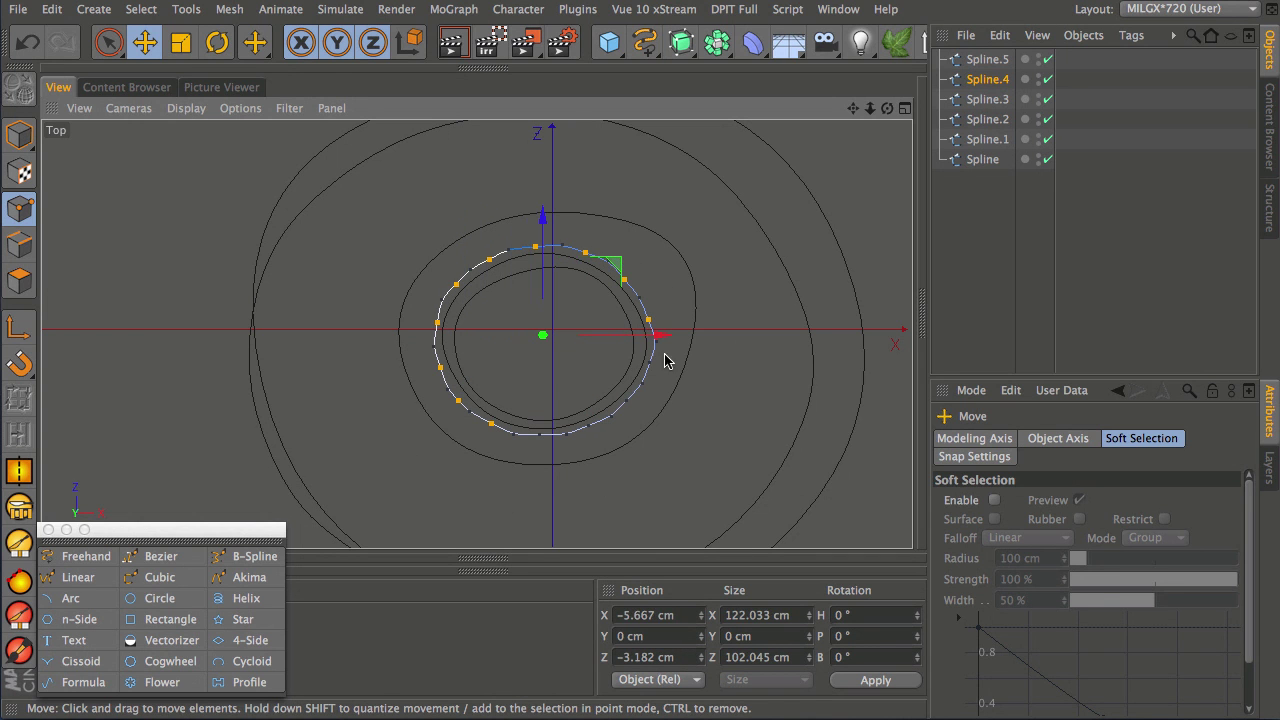
left_click(589, 427, "shift")
left_click(539, 437, "shift")
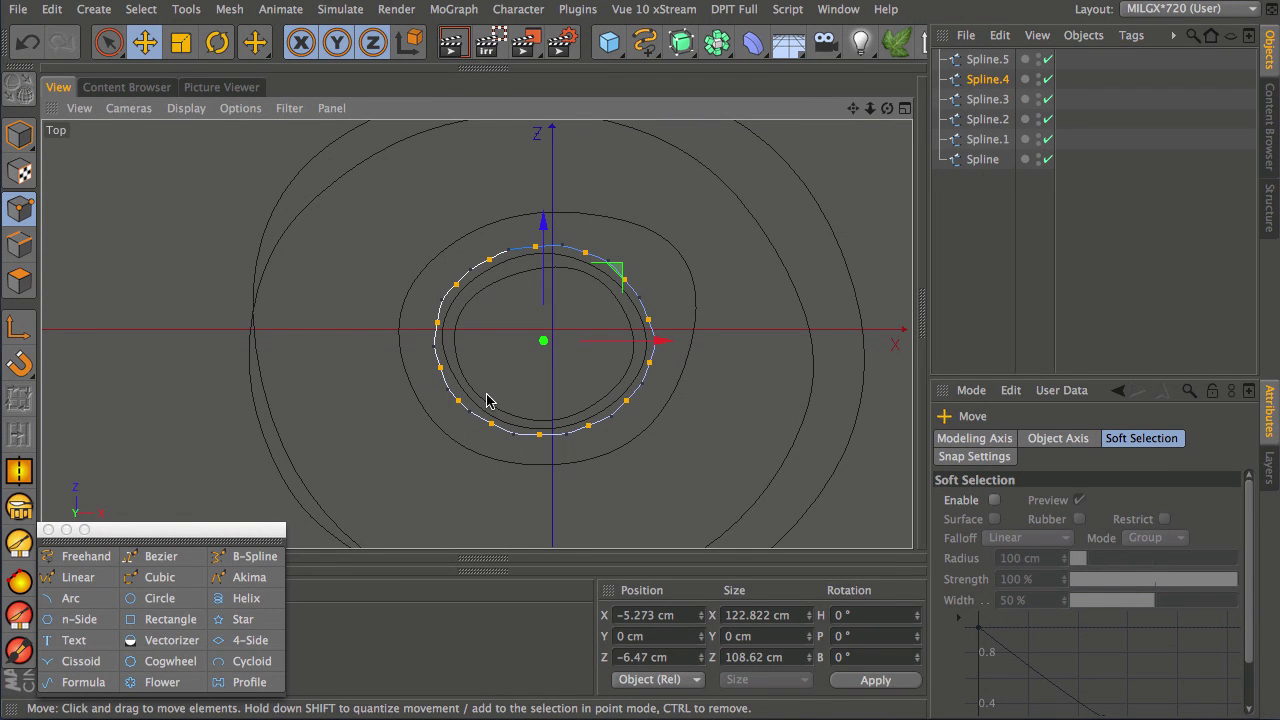
key("t")
left_click_drag(592, 320, 424, 358)
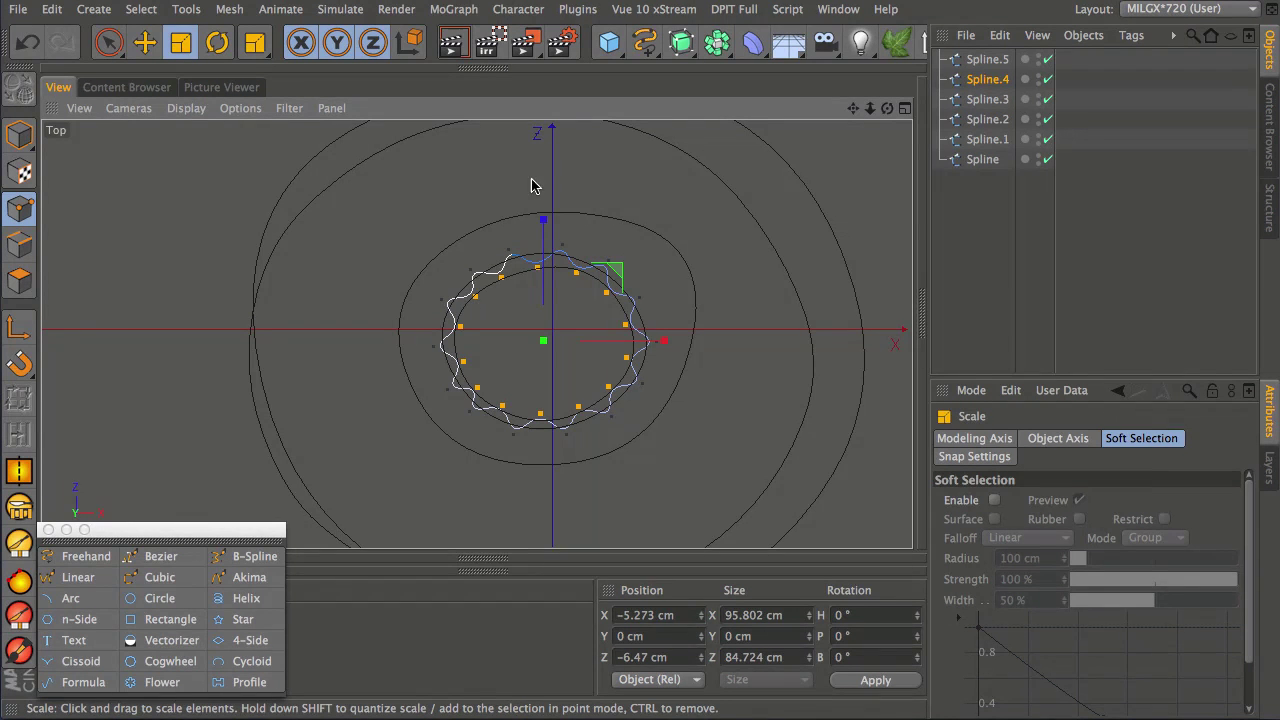
right_click(538, 145)
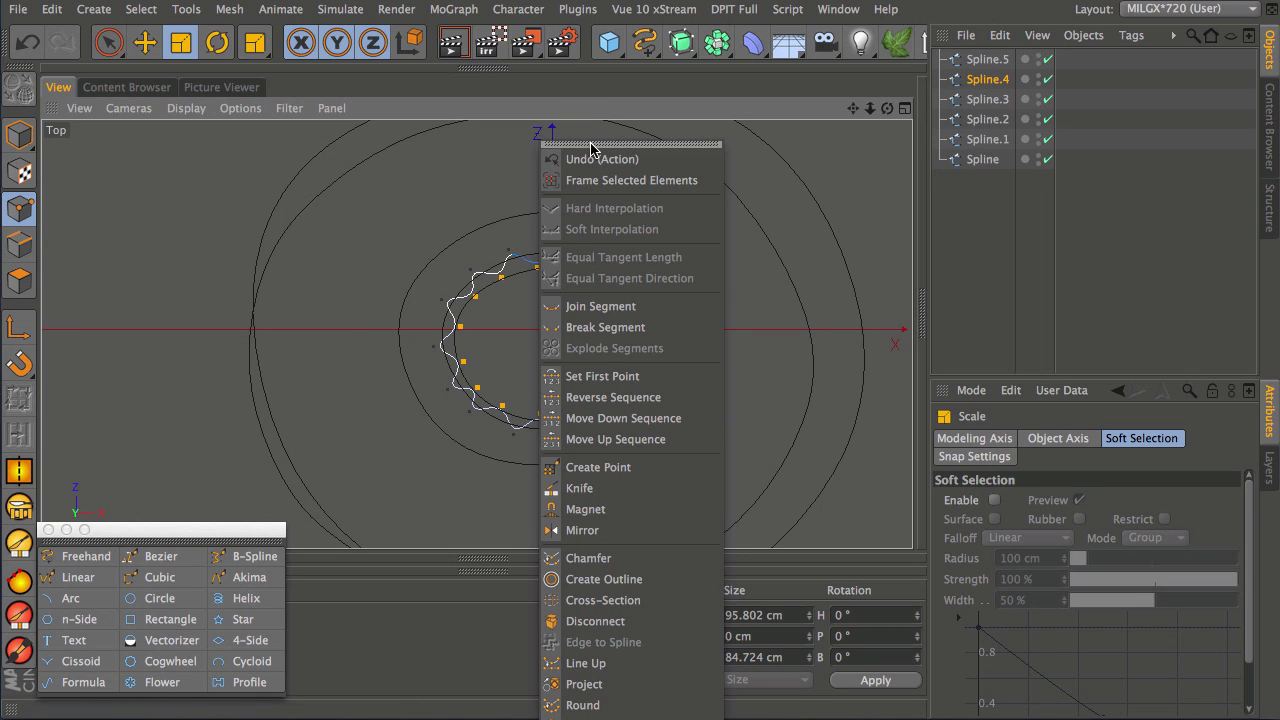
left_click(706, 129)
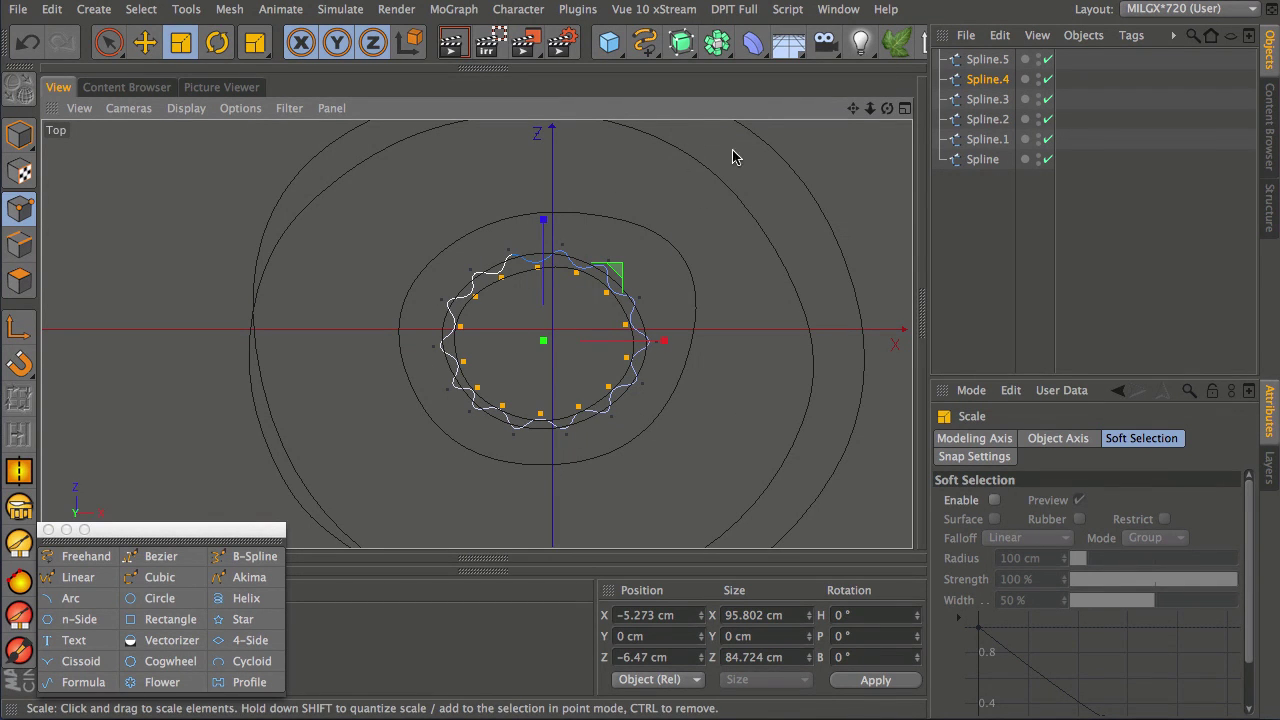
Subdivide all points of the large duplicated loop.
left_click(982, 62)
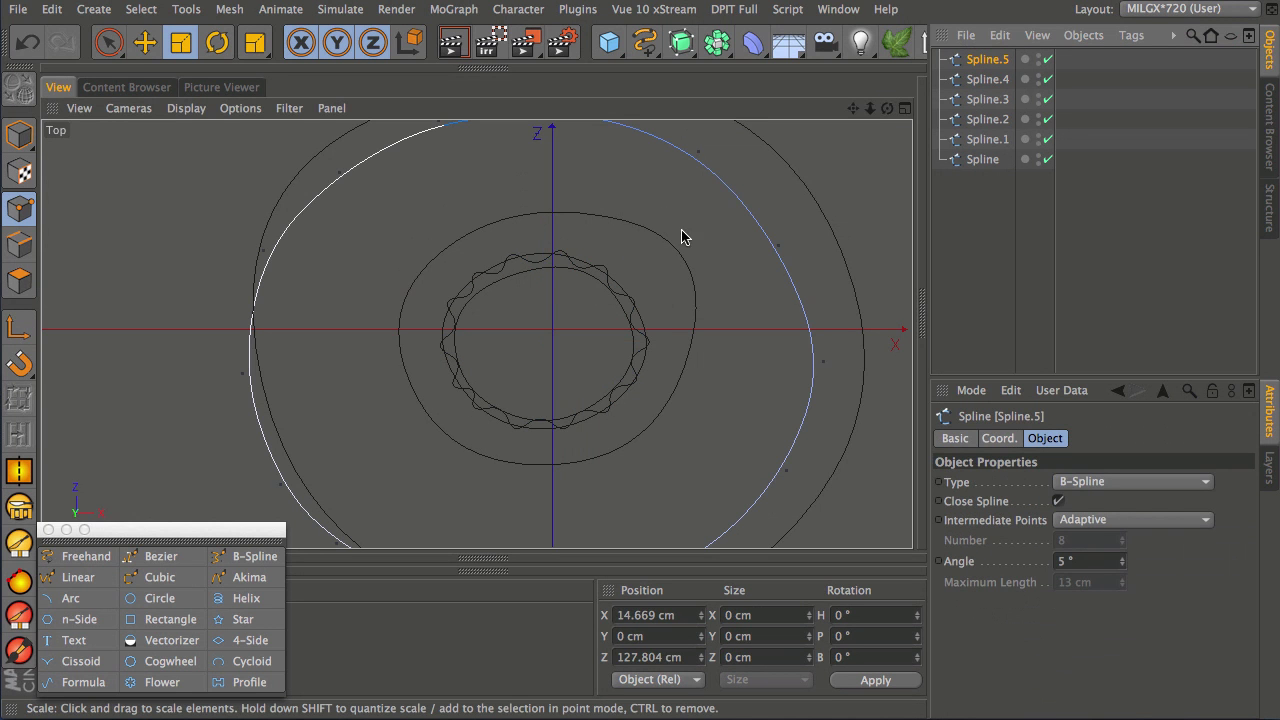
scroll(648, 402, "down", 6)
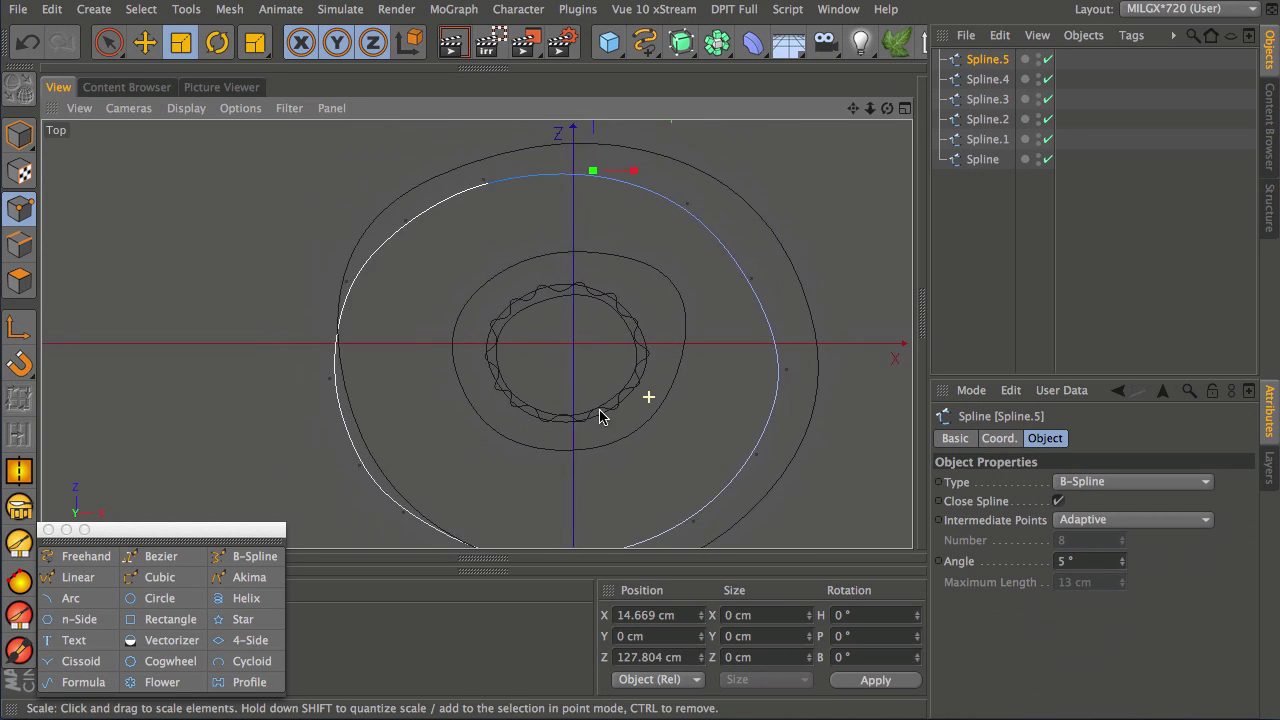
left_click_drag(574, 431, 558, 412)
middle_click_drag(589, 397, 571, 389, "alt")
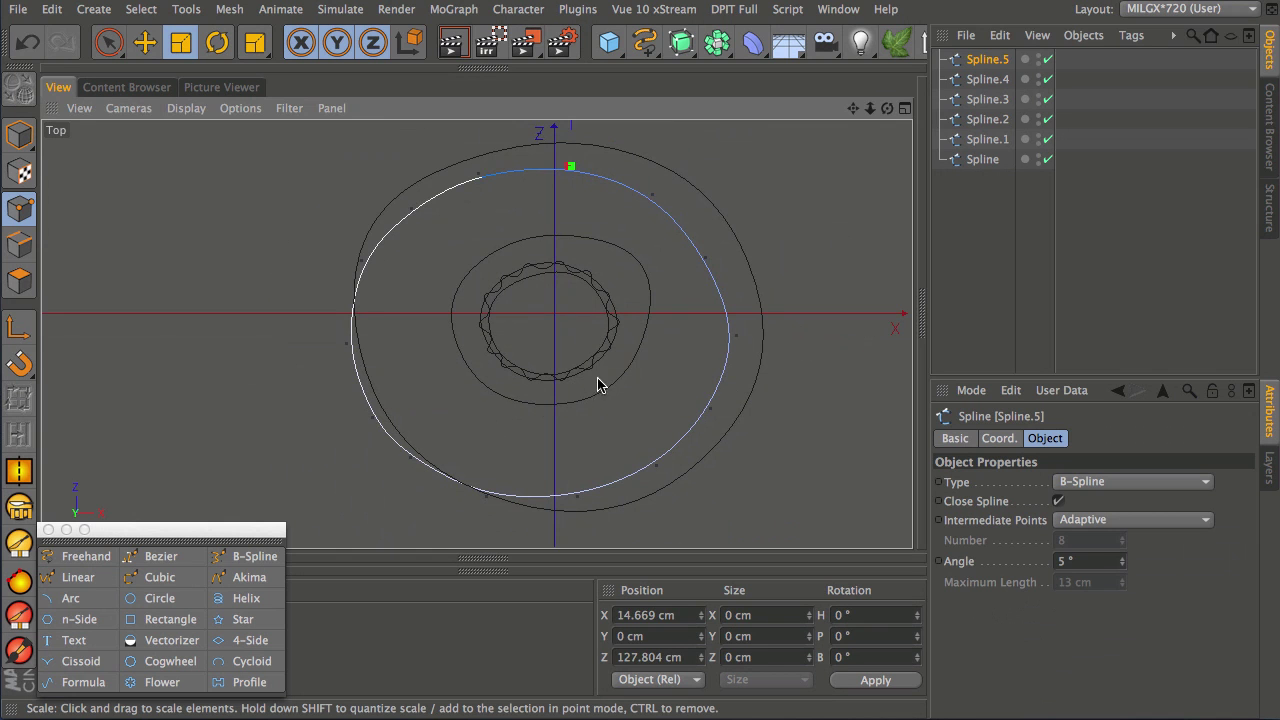
key("ctrl+a")
right_click(659, 150)
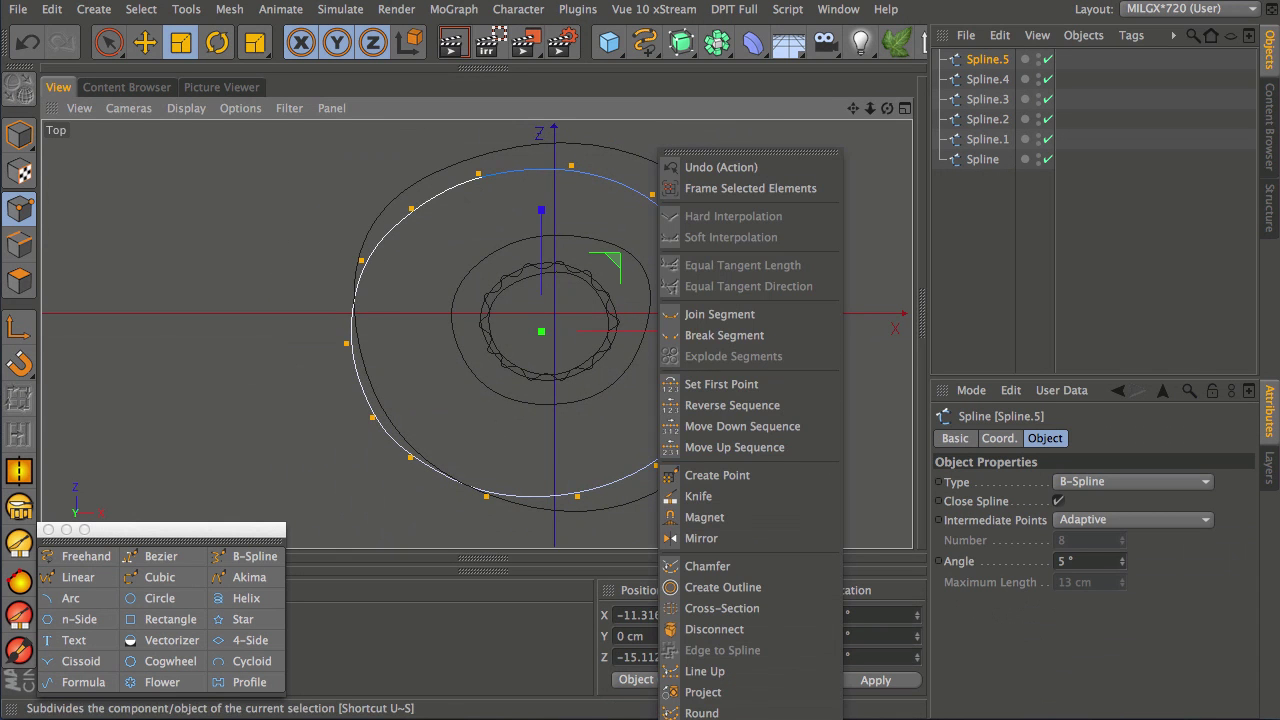
left_click(720, 716)
left_click(771, 229)
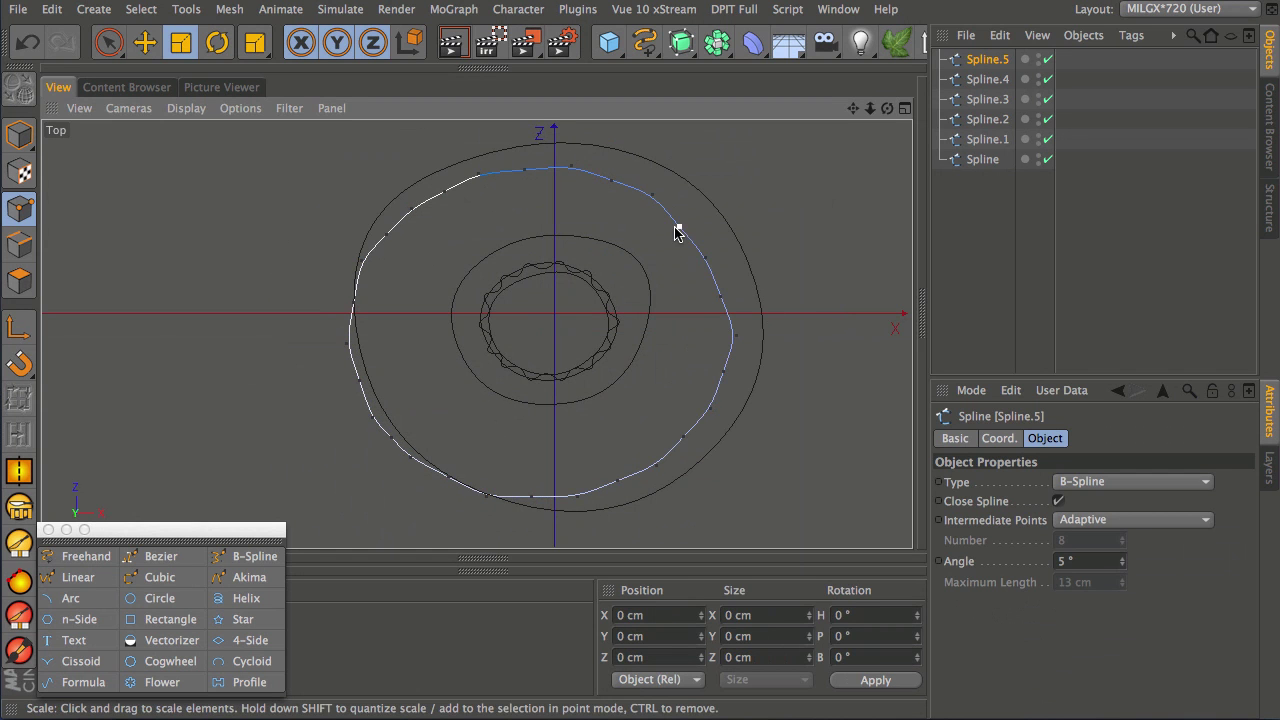
Select every other point of the large loop with Live Selection and scale them inward to about 251 by 222 cm.
key("9")
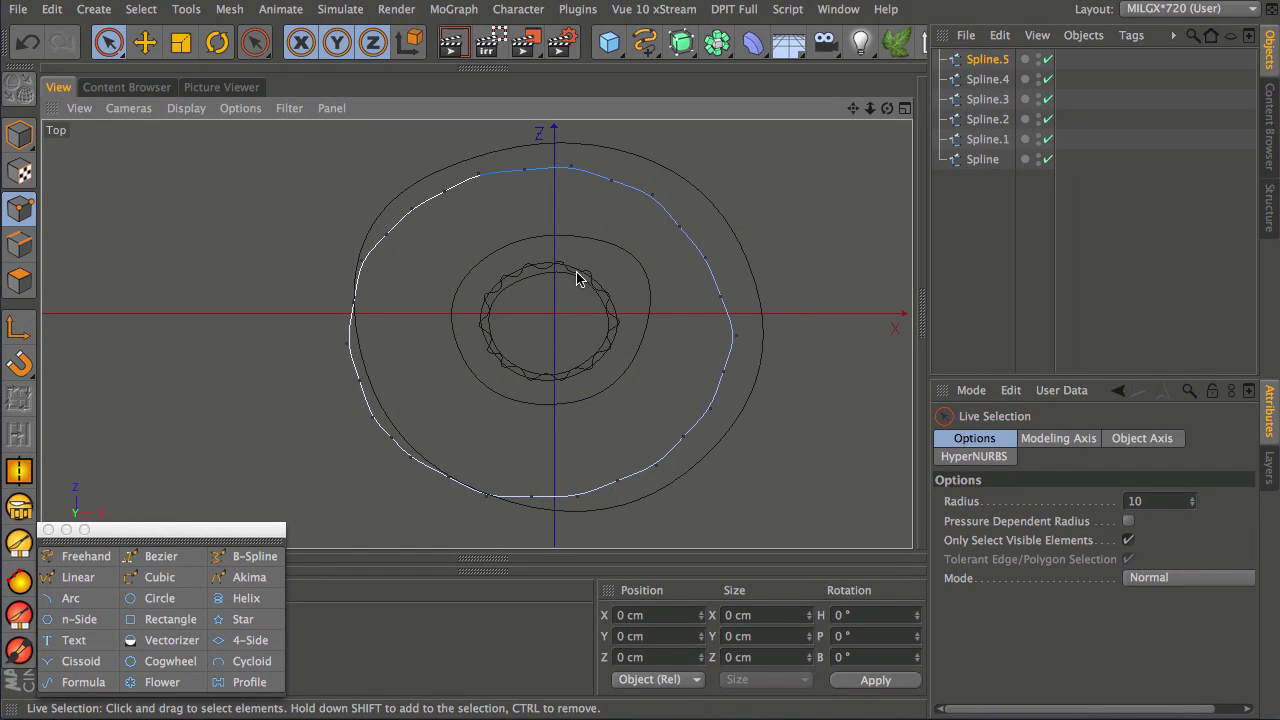
left_click(611, 181)
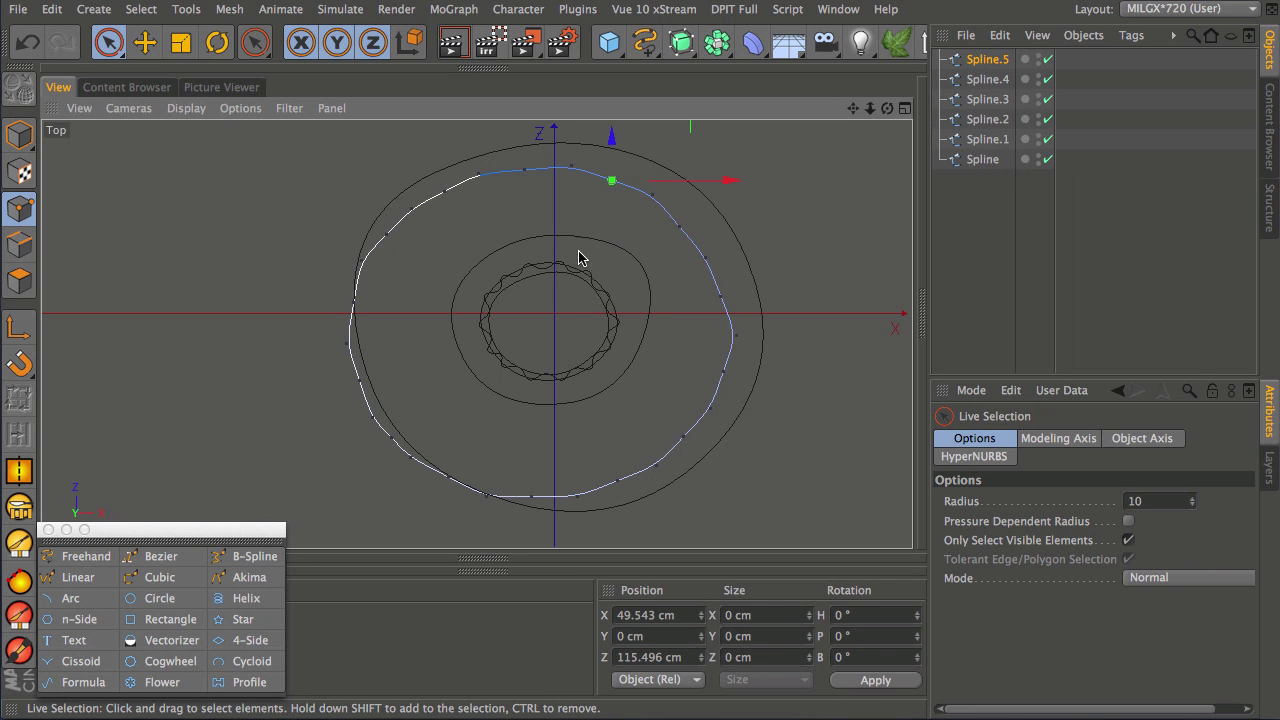
left_click(679, 229, "shift")
left_click(718, 296, "shift")
left_click(723, 373, "shift")
left_click(684, 438, "shift")
left_click(618, 481, "shift")
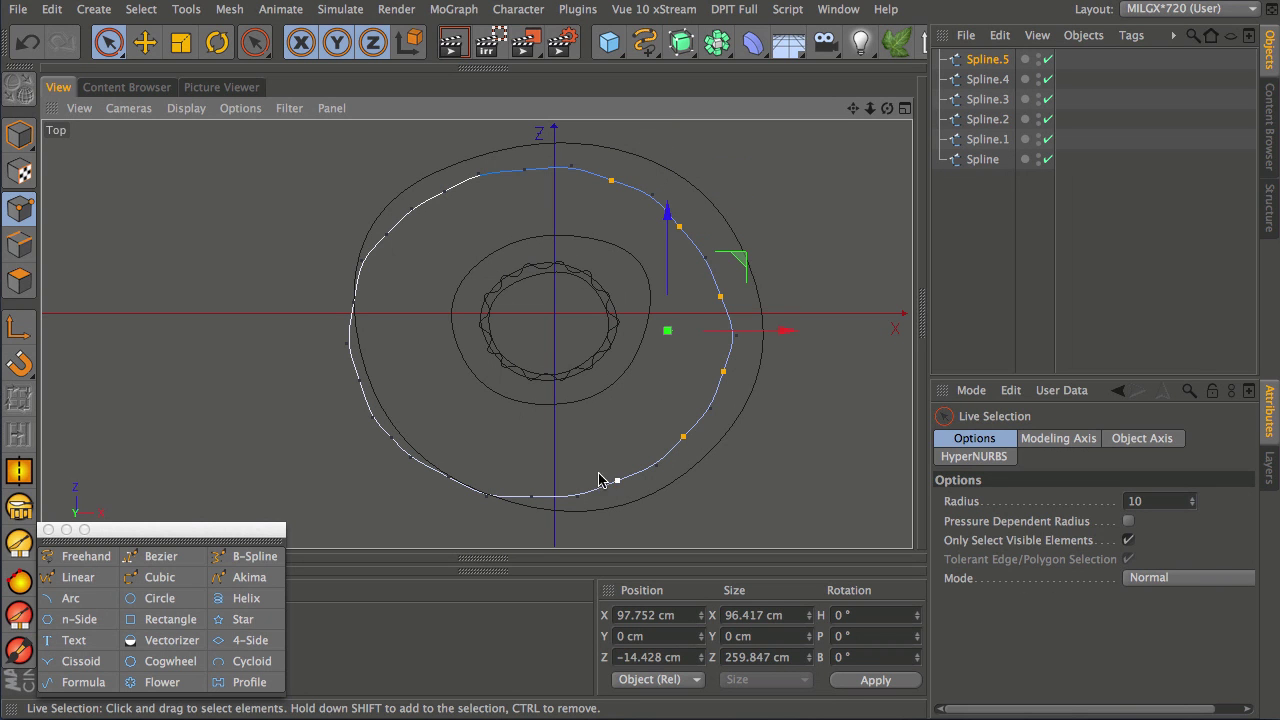
left_click(531, 497, "shift")
left_click(448, 477, "shift")
left_click(390, 438, "shift")
left_click(359, 380, "shift")
left_click(354, 302, "shift")
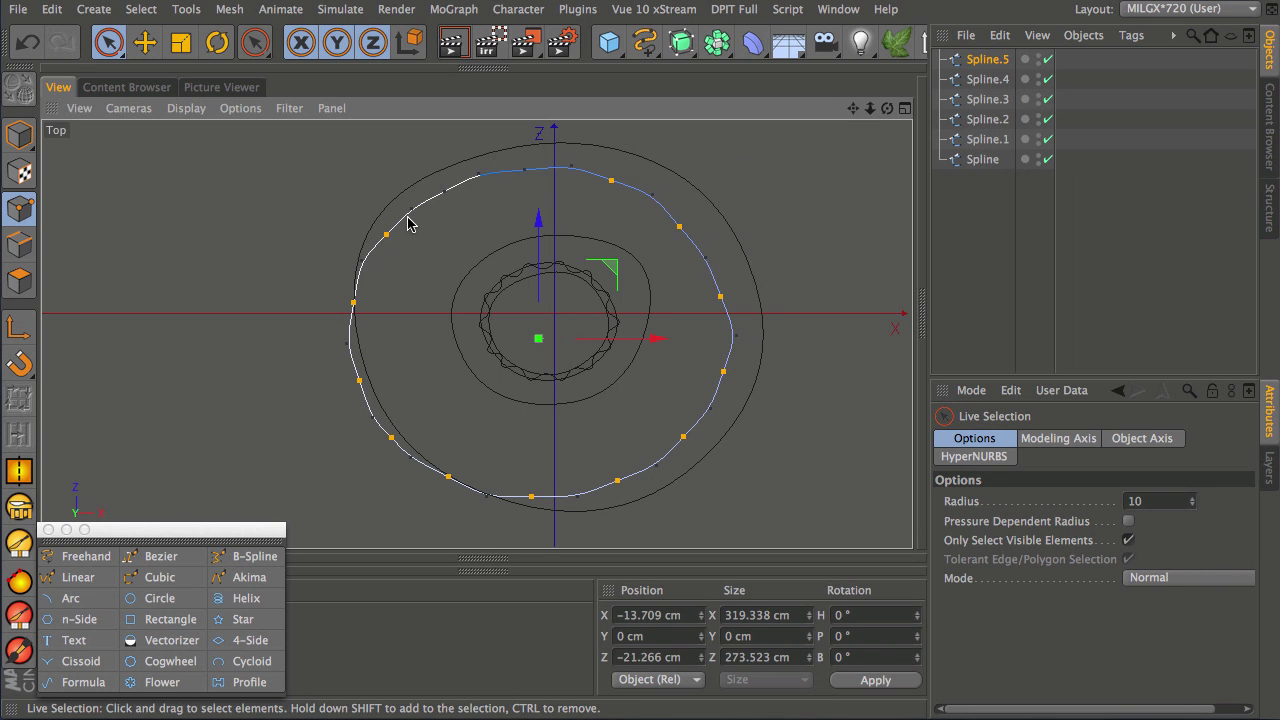
left_click(522, 171, "shift")
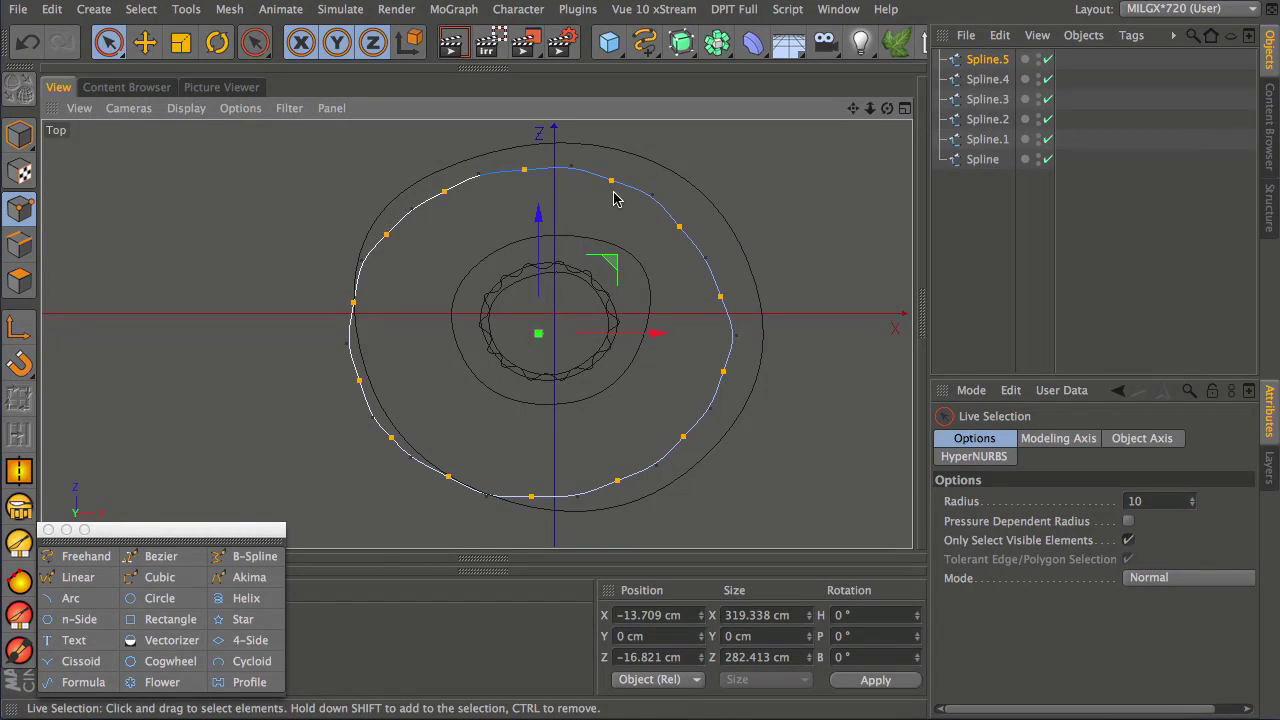
key("t")
left_click_drag(720, 175, 579, 241)
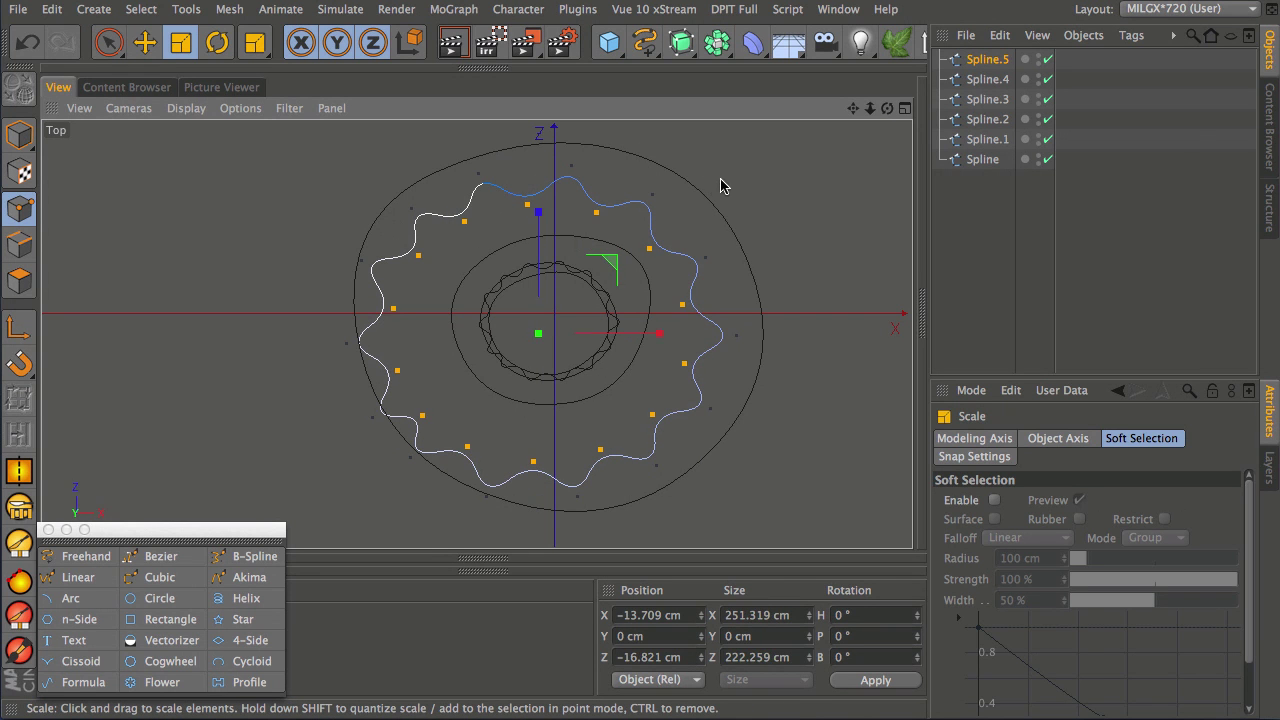
left_click(616, 186)
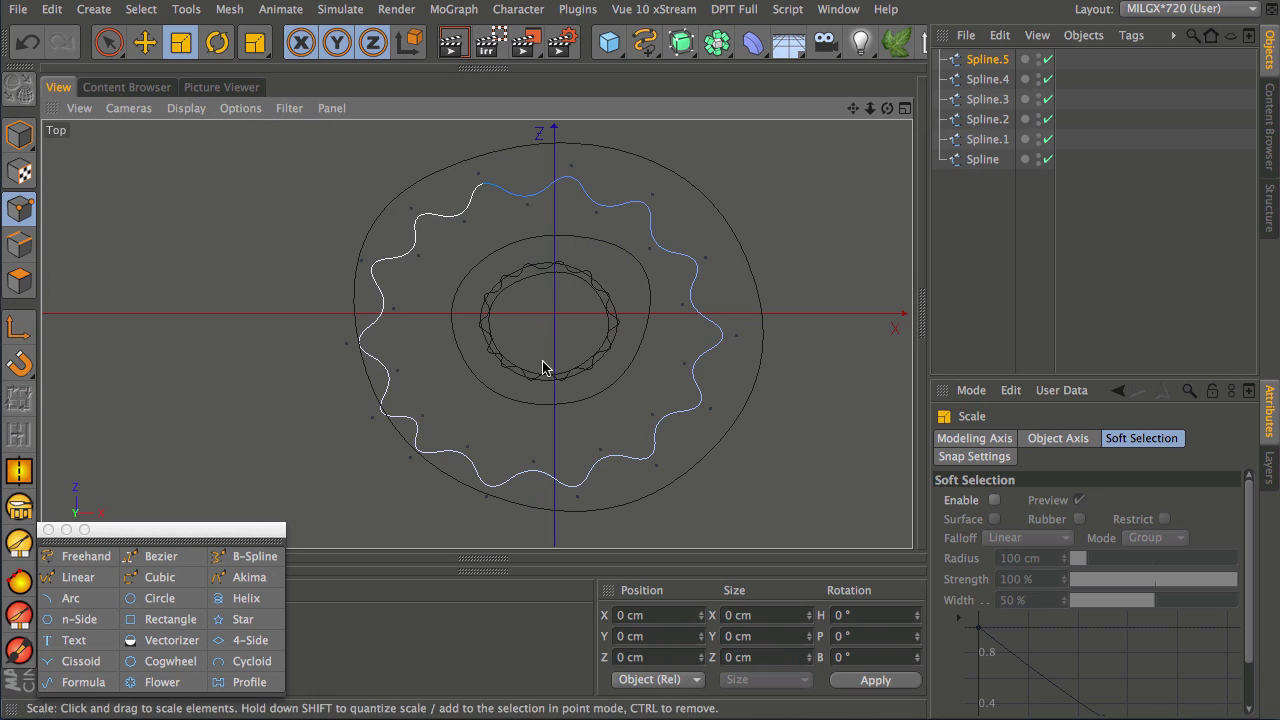
Draw a separate closed B-spline loop around the large wavy loop in the Top view.
key("ctrl+shift+a")
left_click(259, 565)
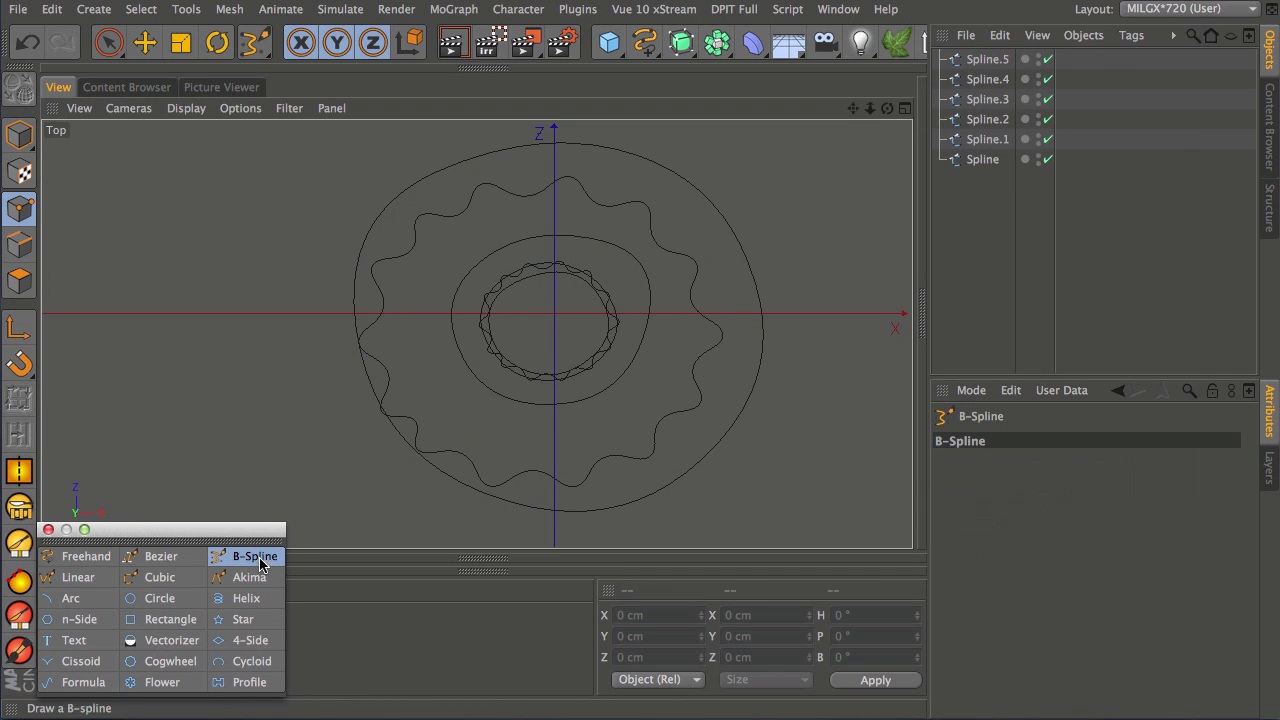
left_click(424, 197)
left_click(590, 147)
left_click(700, 198)
left_click(686, 192)
left_click(756, 314)
left_click(727, 437)
left_click(595, 508)
left_click(459, 491)
left_click(357, 404)
left_click(339, 292)
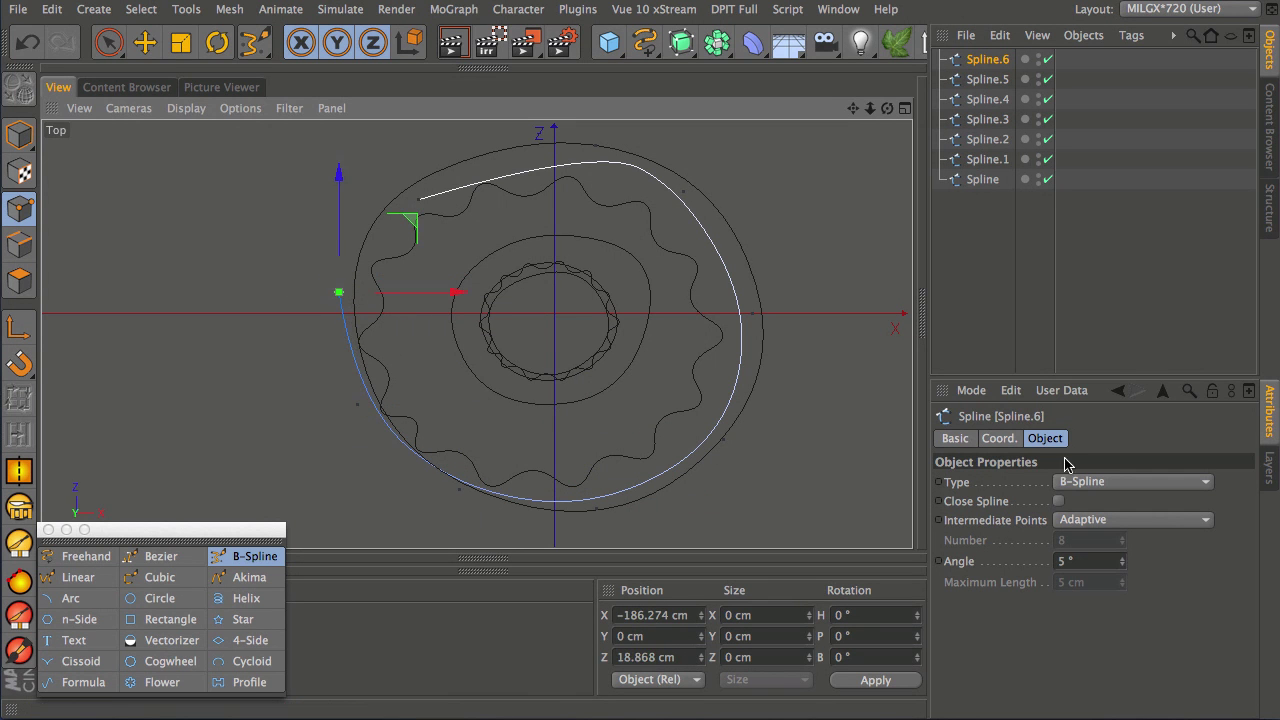
left_click(1059, 501)
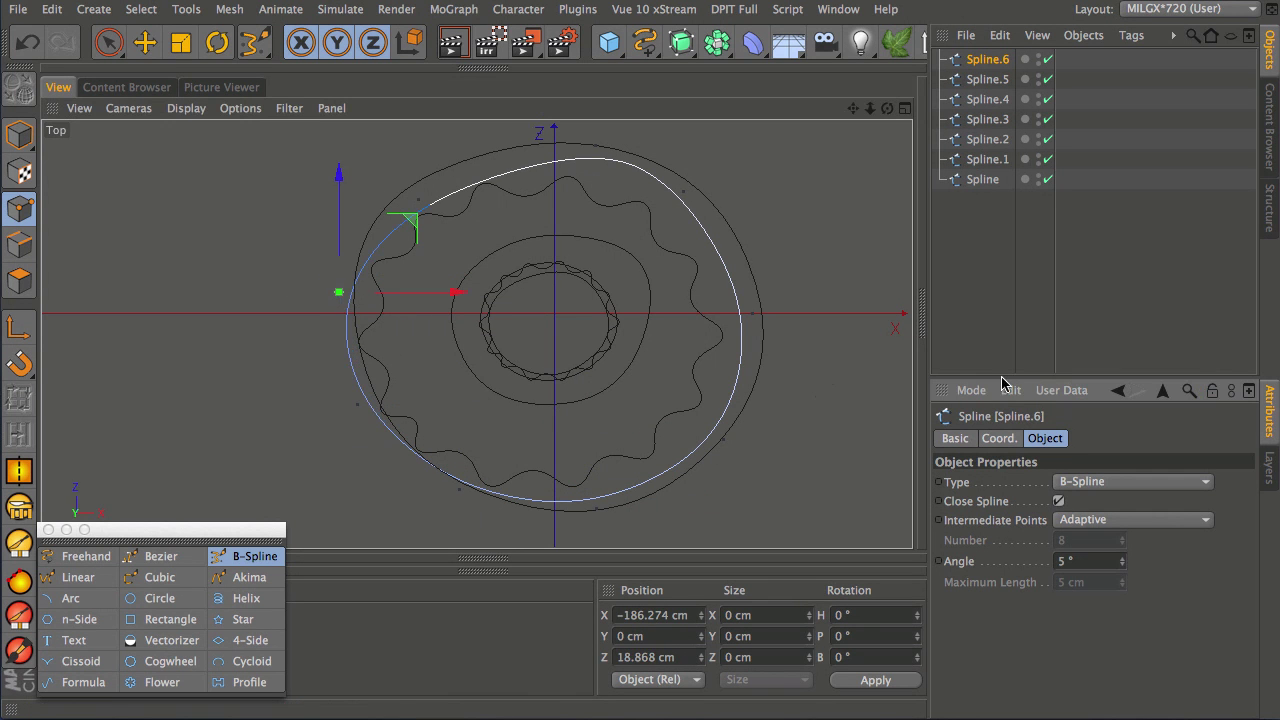
Raise the two wavy loops and the new loop around them together in Model mode to about 153 cm in Y.
middle_click(705, 285)
key("F1")
left_click(1000, 97)
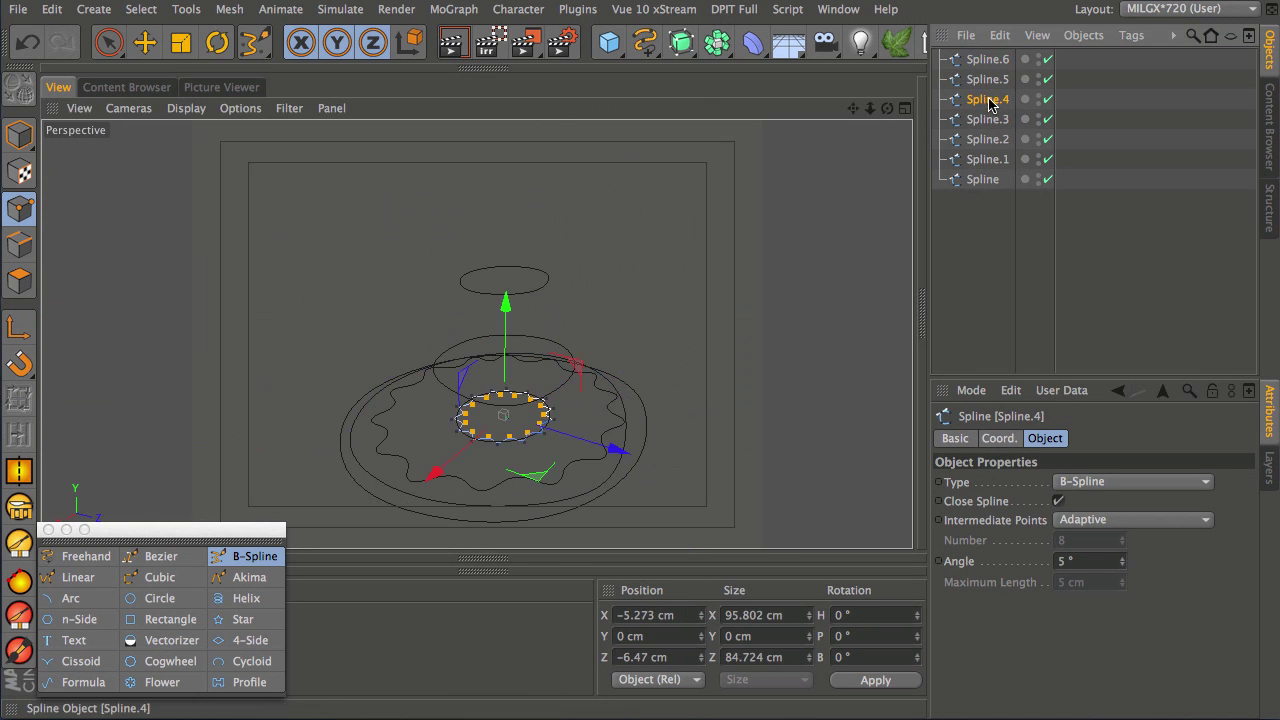
left_click(19, 135)
key("t")
left_click(990, 79, "shift")
left_click(990, 59, "shift")
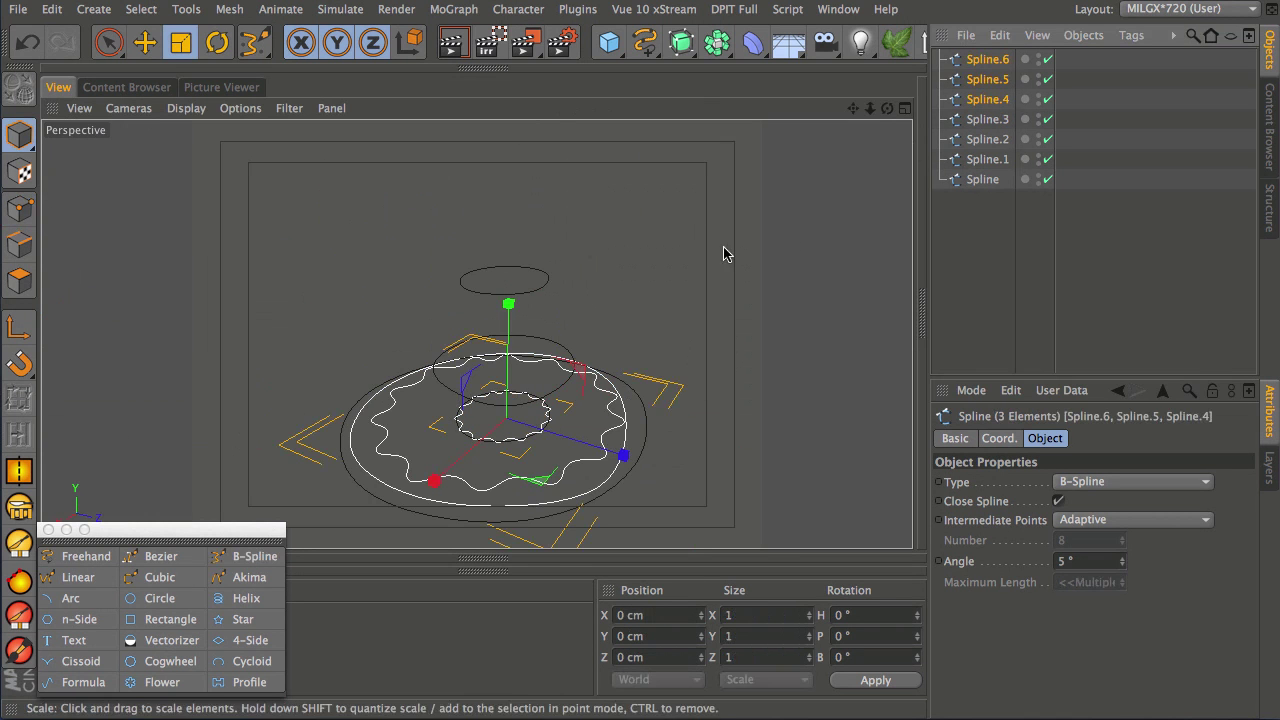
key("e")
left_click_drag(510, 322, 516, 191)
left_click_drag(520, 178, 520, 176)
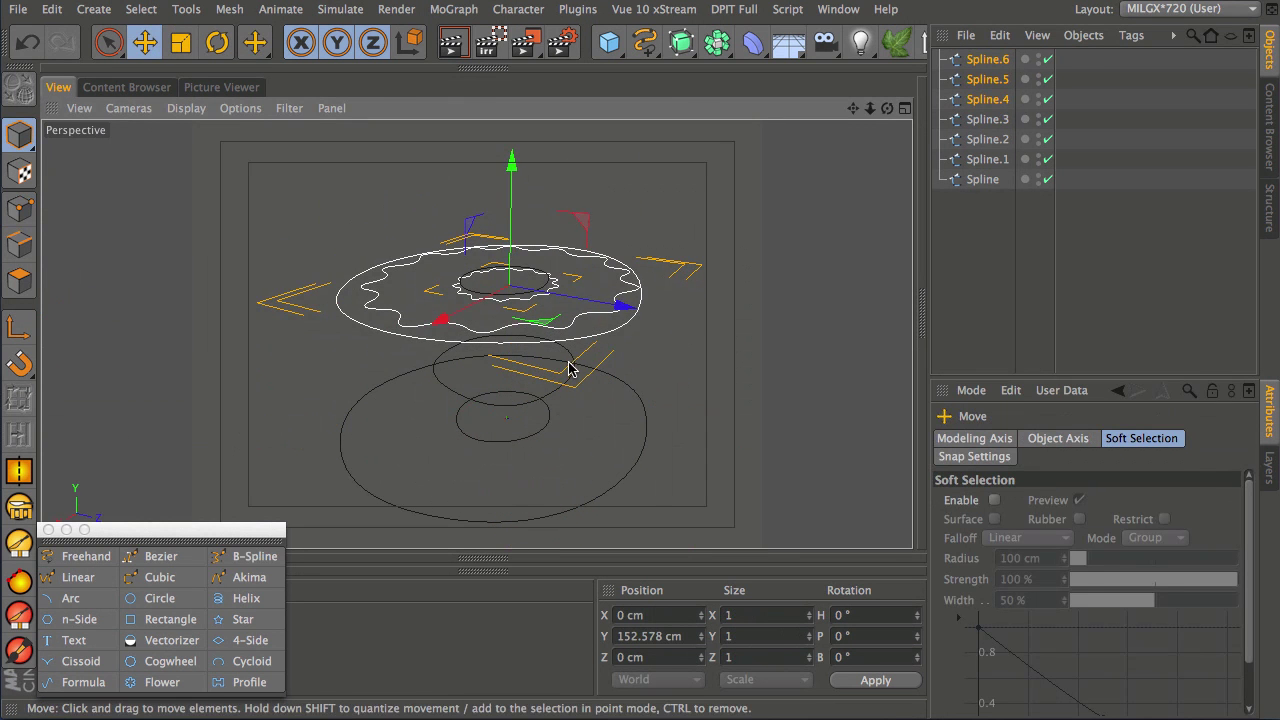
Fine-tune the shared height of the two wavy loops and the loop around them to about 152 cm in Y.
left_click_drag(522, 295, 452, 285, "alt")
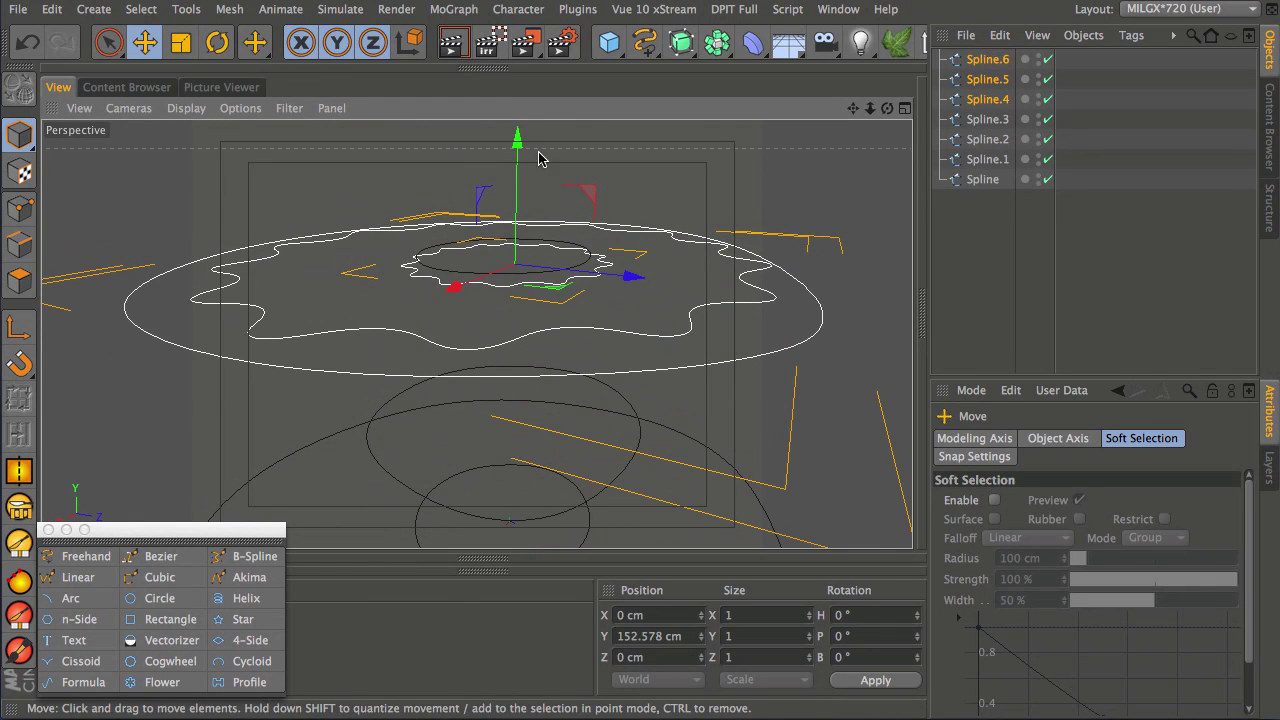
left_click_drag(517, 145, 514, 214)
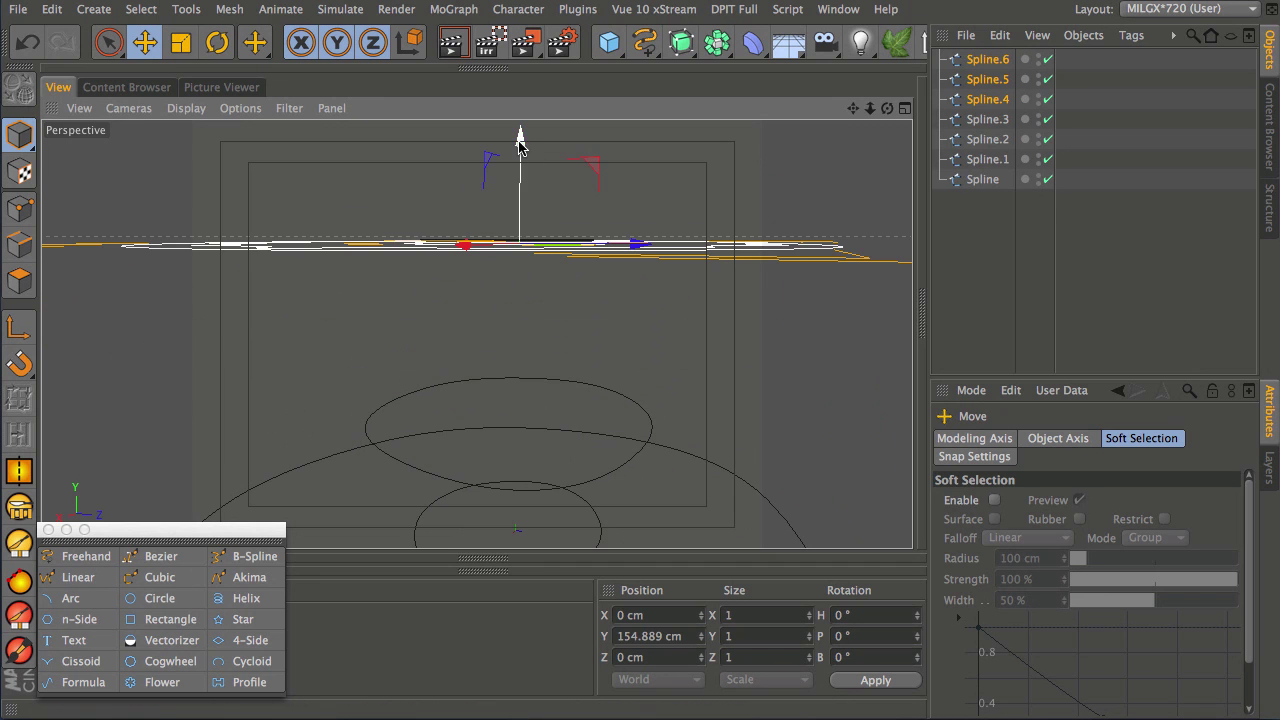
left_click_drag(517, 134, 520, 152)
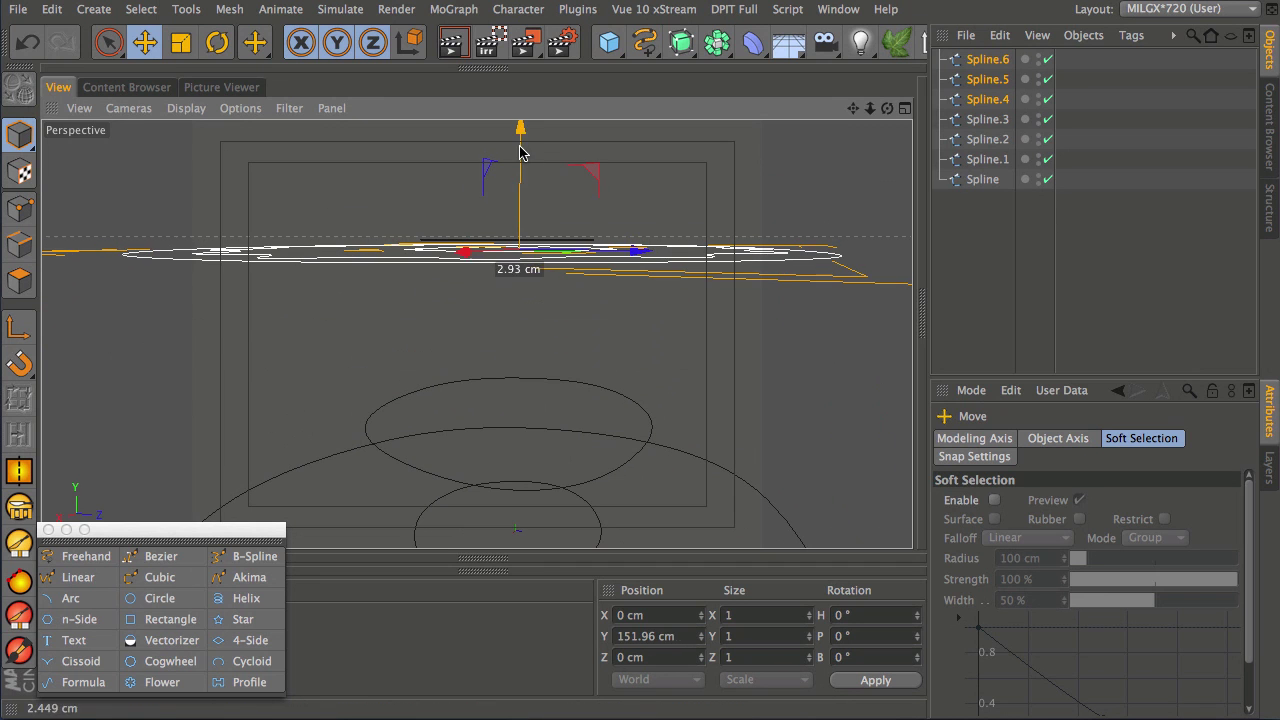
Lower the large wavy loop and its surrounding loop to about 123 cm in Y, and the surrounding loop alone to about 119 cm.
left_click(991, 80)
left_click(962, 64, "ctrl")
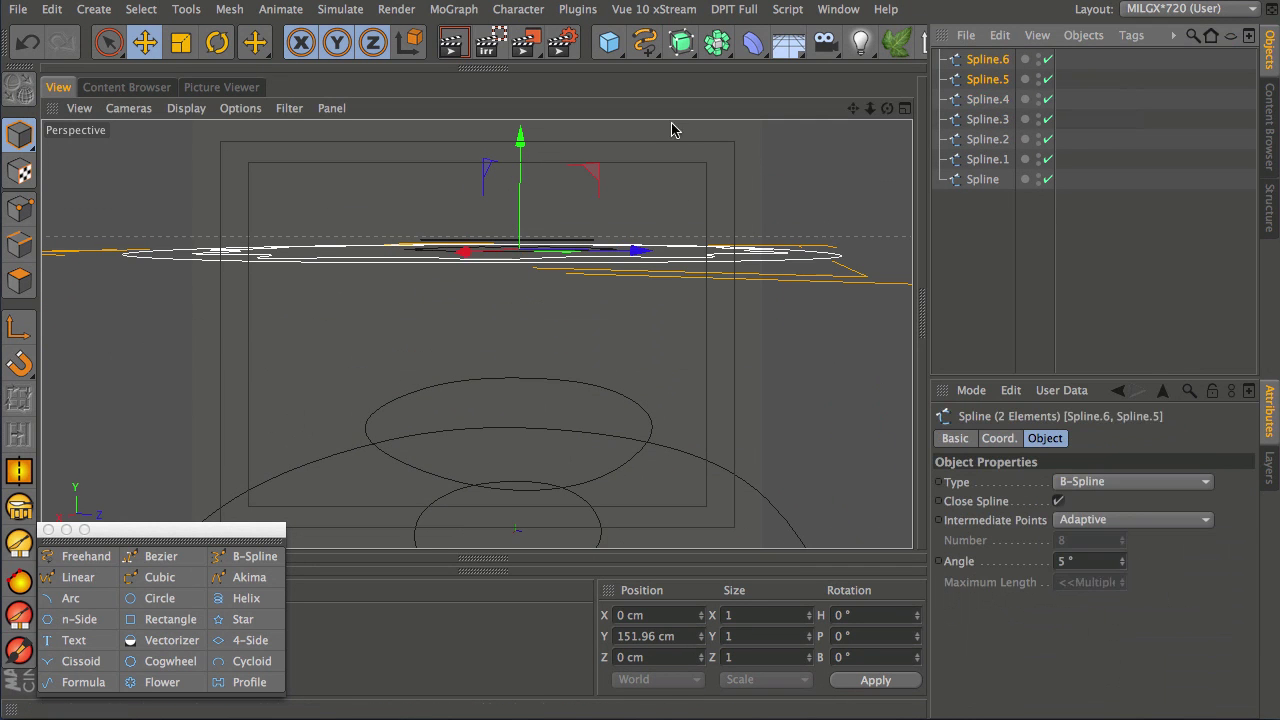
left_click_drag(657, 214, 445, 330, "alt")
left_click(985, 60)
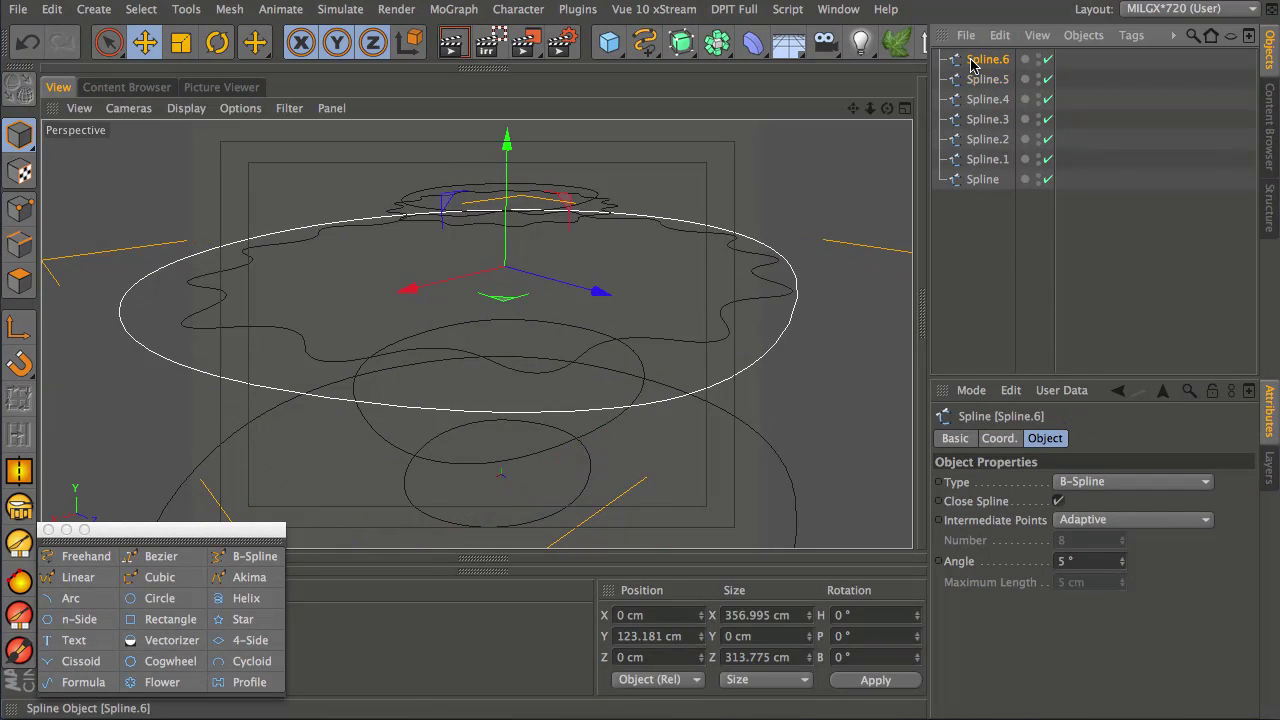
left_click_drag(508, 142, 507, 158)
Draw a new closed B-spline loop of ten points around the outside of the existing loops in the Top view.
middle_click(543, 294)
middle_click(680, 249)
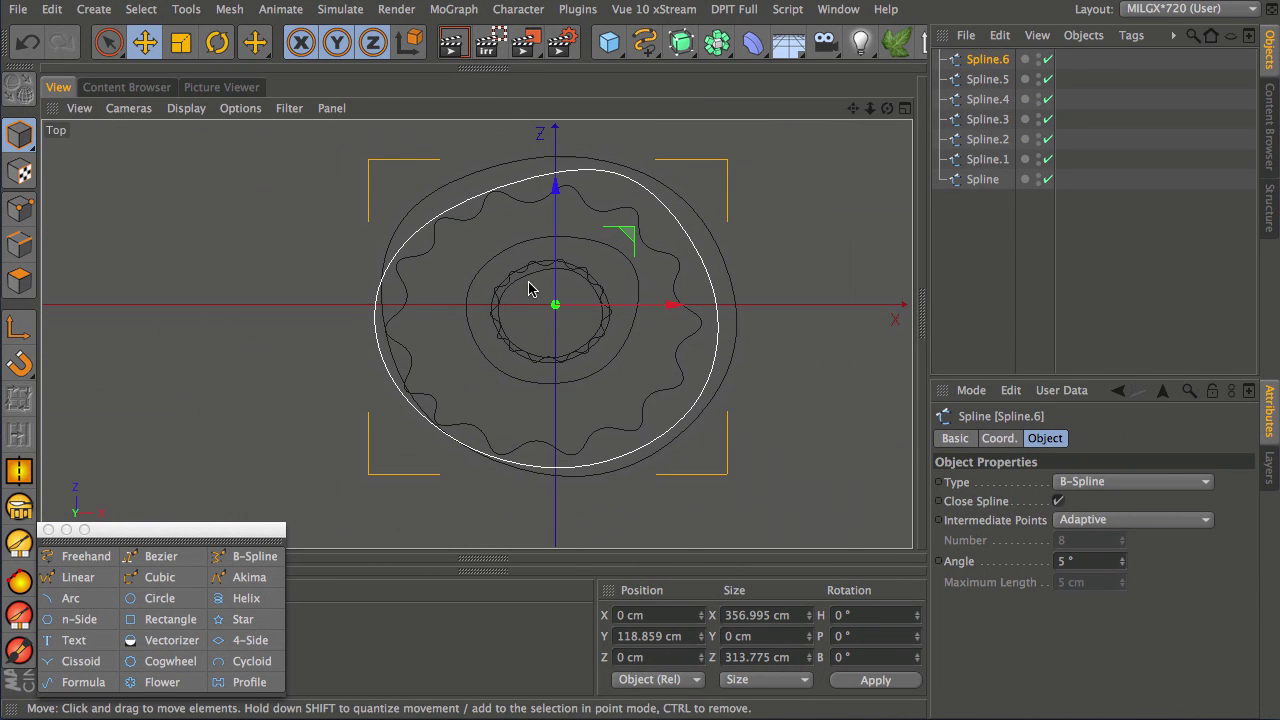
left_click(283, 557)
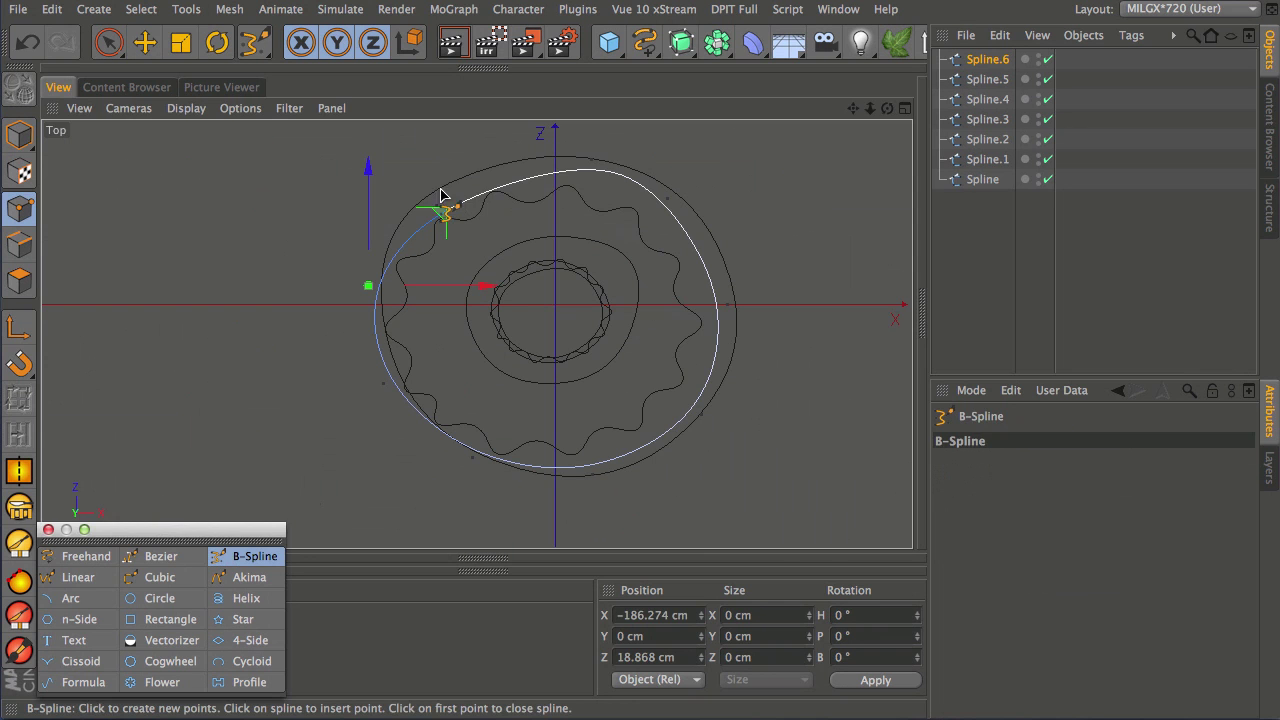
left_click(495, 174)
left_click(393, 234)
left_click(356, 320)
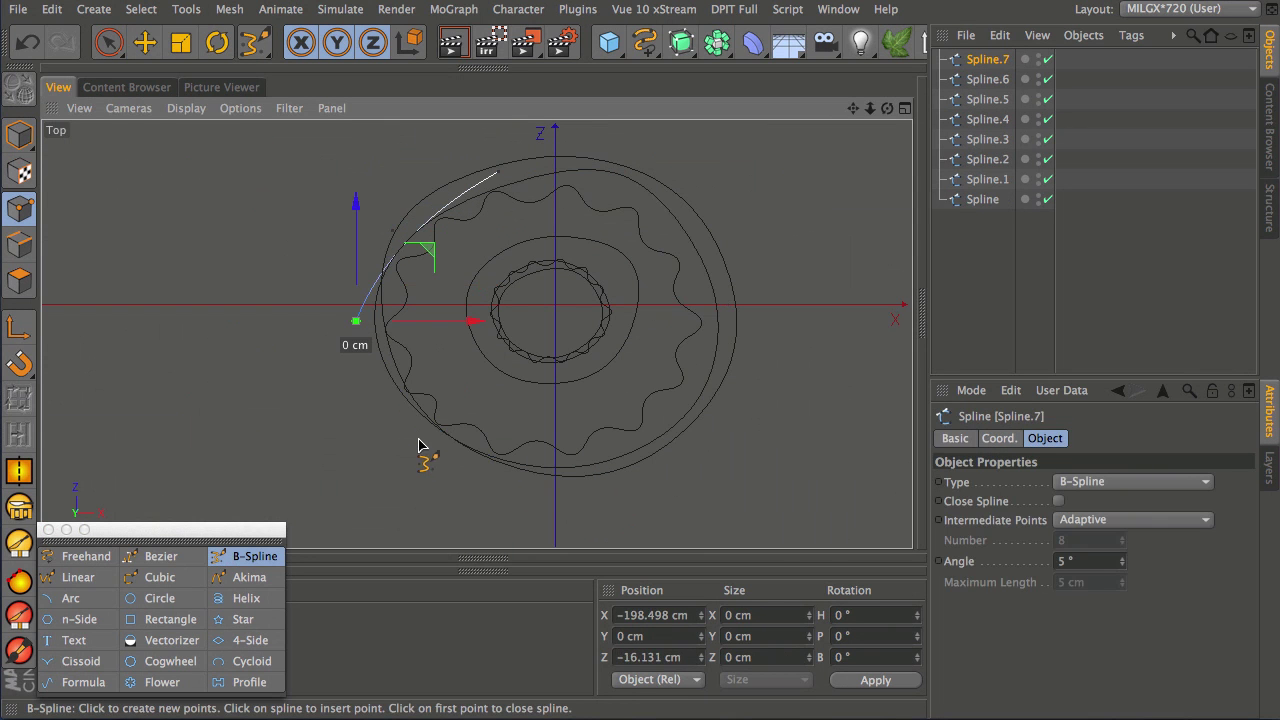
left_click(422, 430)
left_click(505, 473)
left_click(632, 476)
left_click(718, 405)
left_click(746, 308)
left_click(713, 225)
left_click(669, 167)
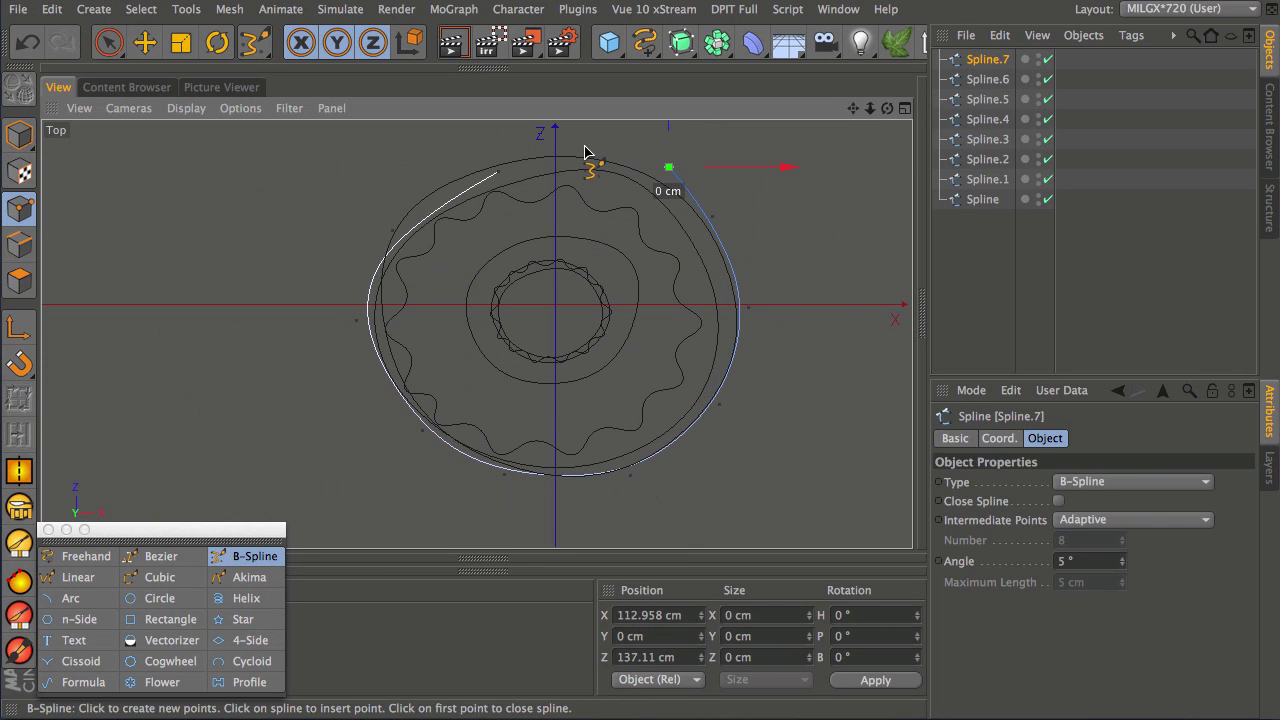
left_click(1058, 501)
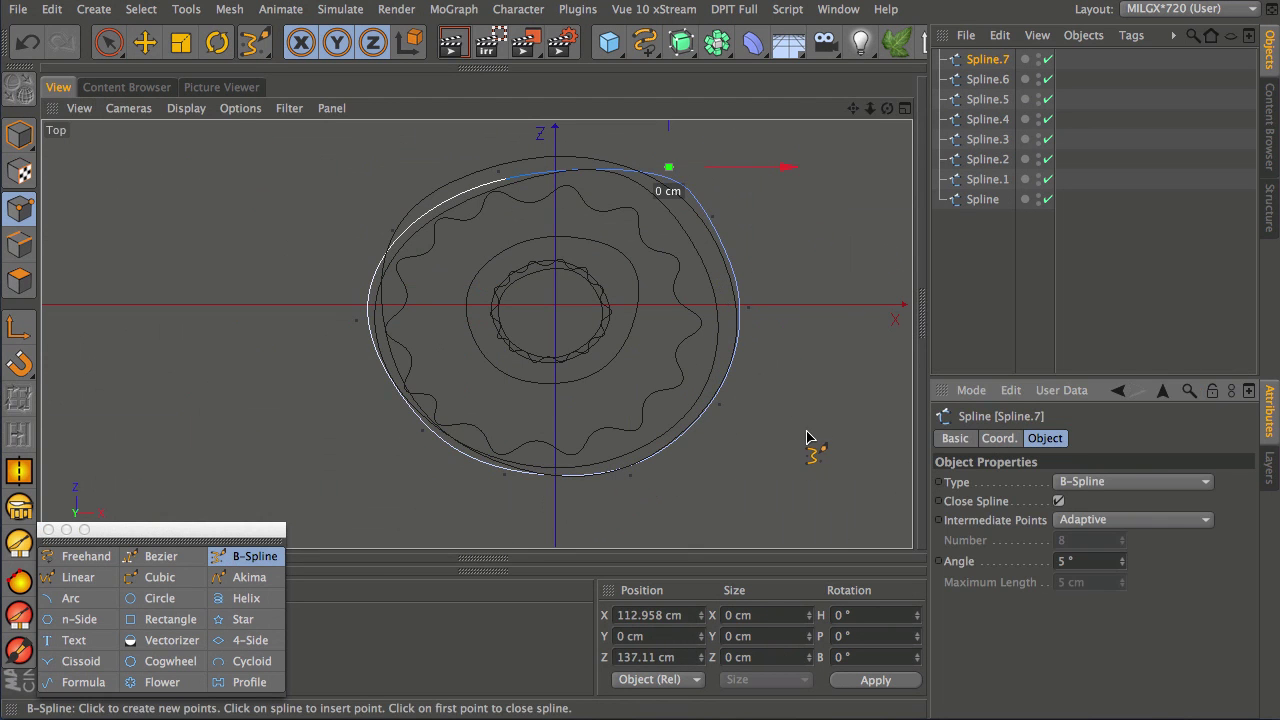
Scale the new outer loop in Model mode to about 401 by 344 cm.
left_click(19, 135)
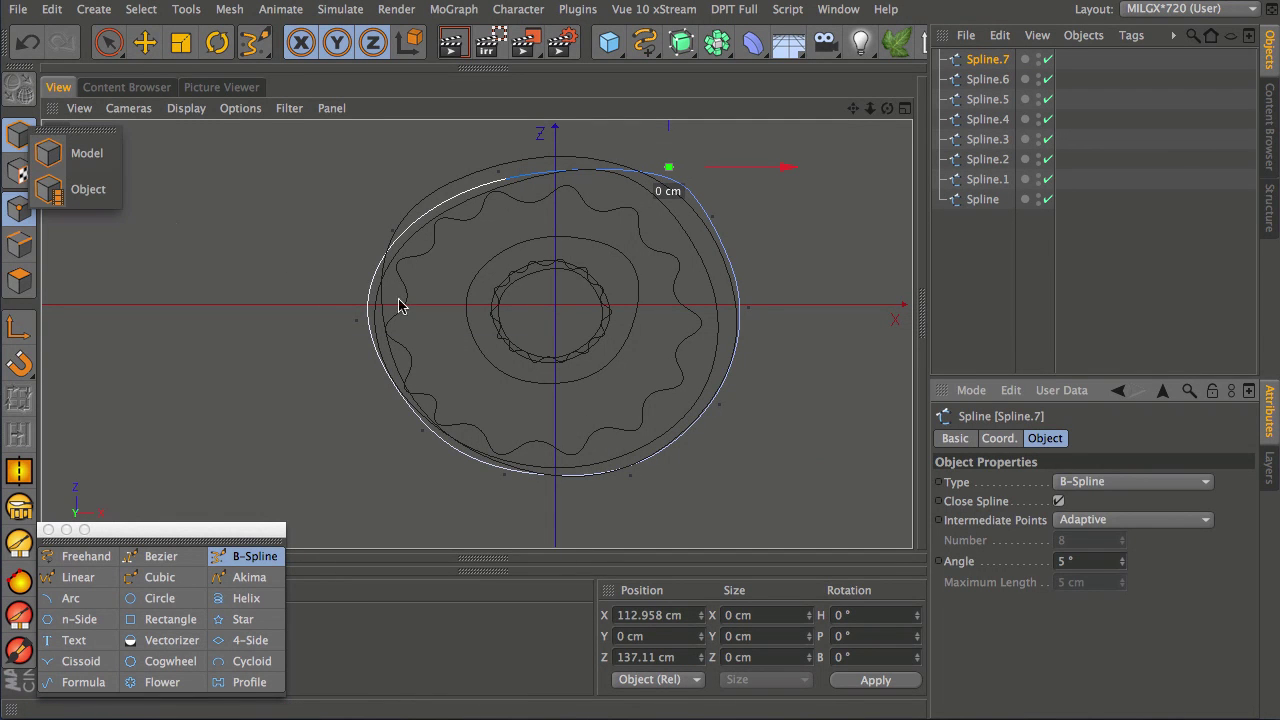
left_click(87, 155)
key("t")
left_click_drag(606, 394, 586, 286)
left_click_drag(557, 182, 558, 233)
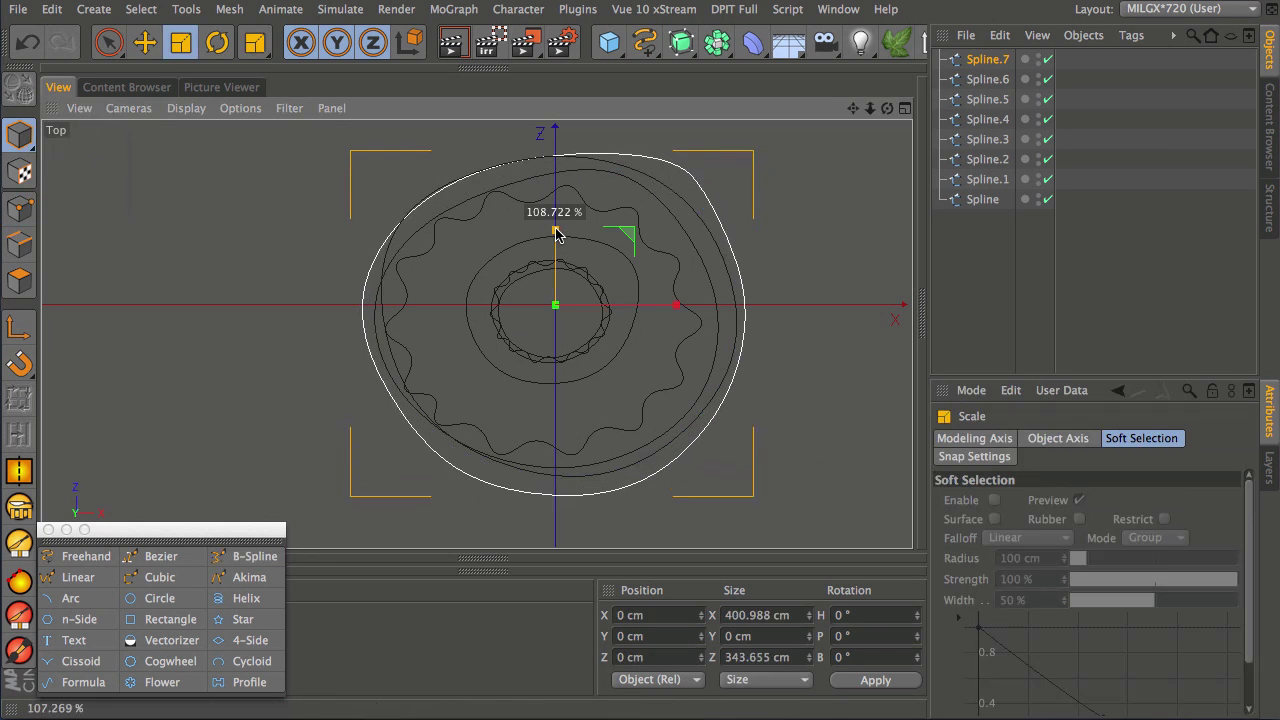
Raise the new outer loop to about 126 cm in Y and check the stack in the Front view.
middle_click(540, 349)
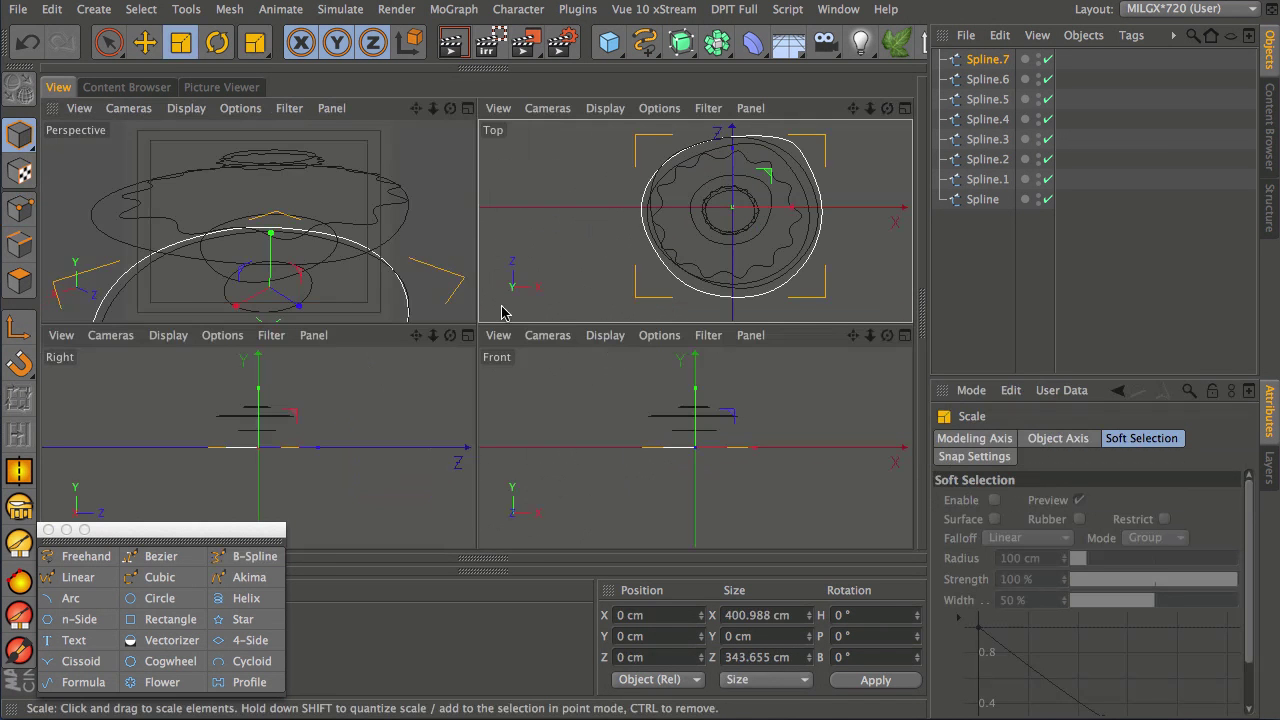
middle_click(400, 296)
key("e")
left_click_drag(500, 366, 529, 140)
left_click_drag(522, 312, 640, 197, "alt")
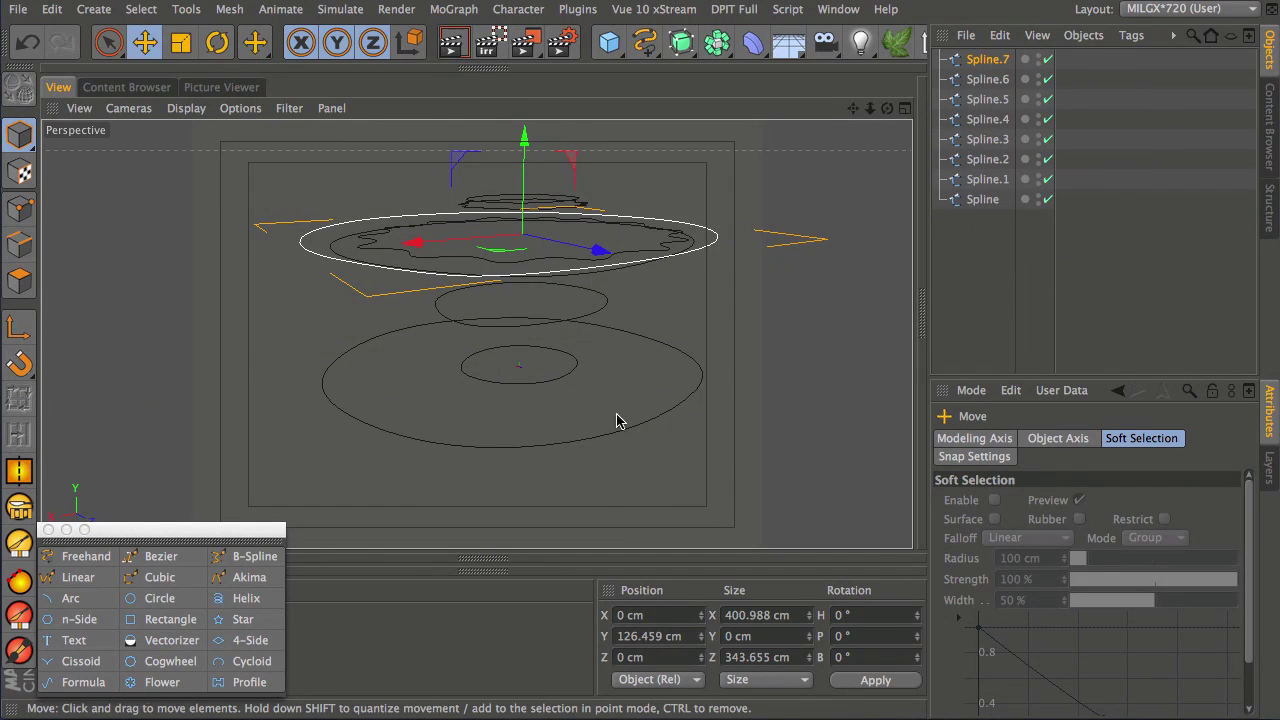
middle_click(630, 375)
middle_click(630, 434)
scroll(547, 332, "up", 5)
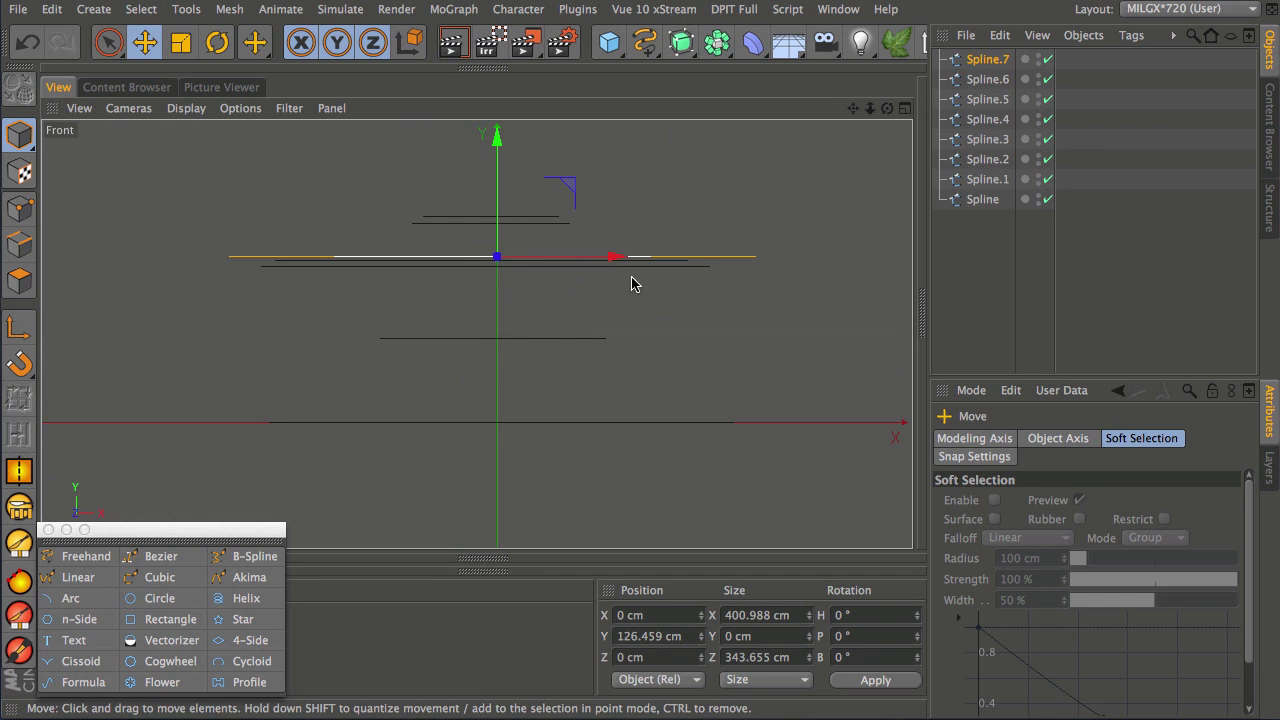
Draw a small closed B-spline loop of five points at the centre of the stack in the Top view.
middle_click(443, 251)
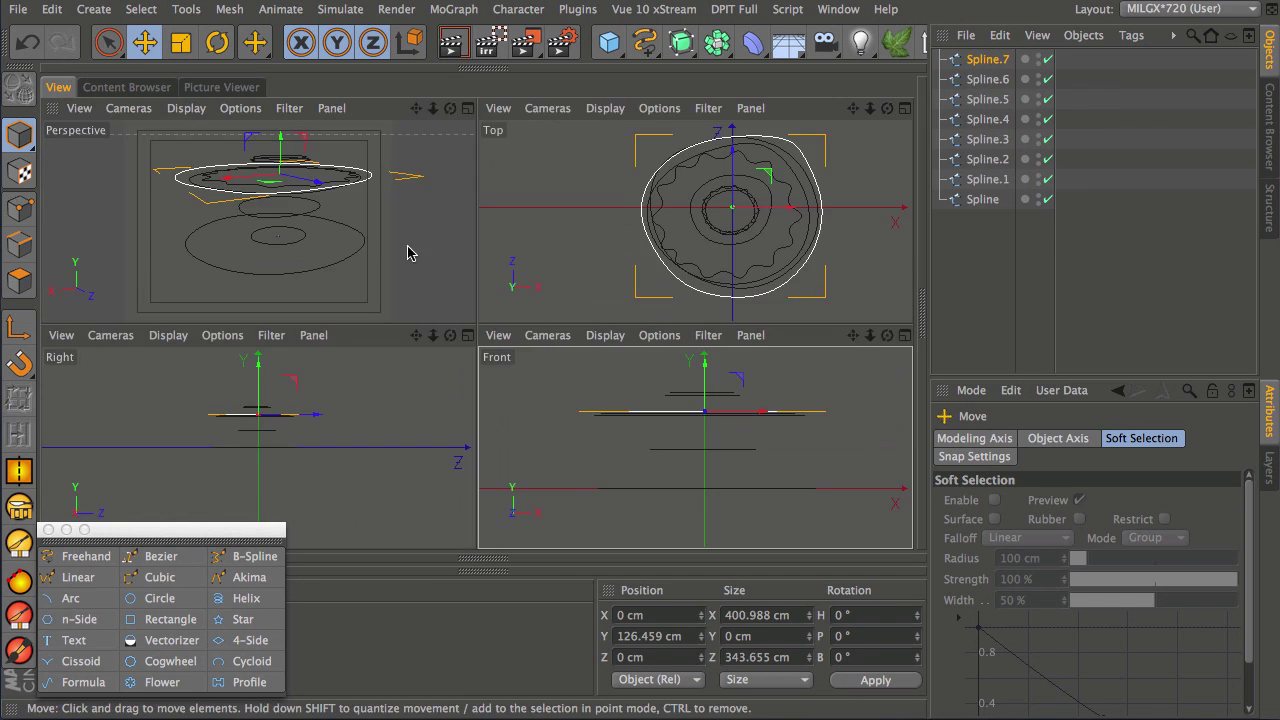
middle_click(399, 232)
middle_click(600, 205)
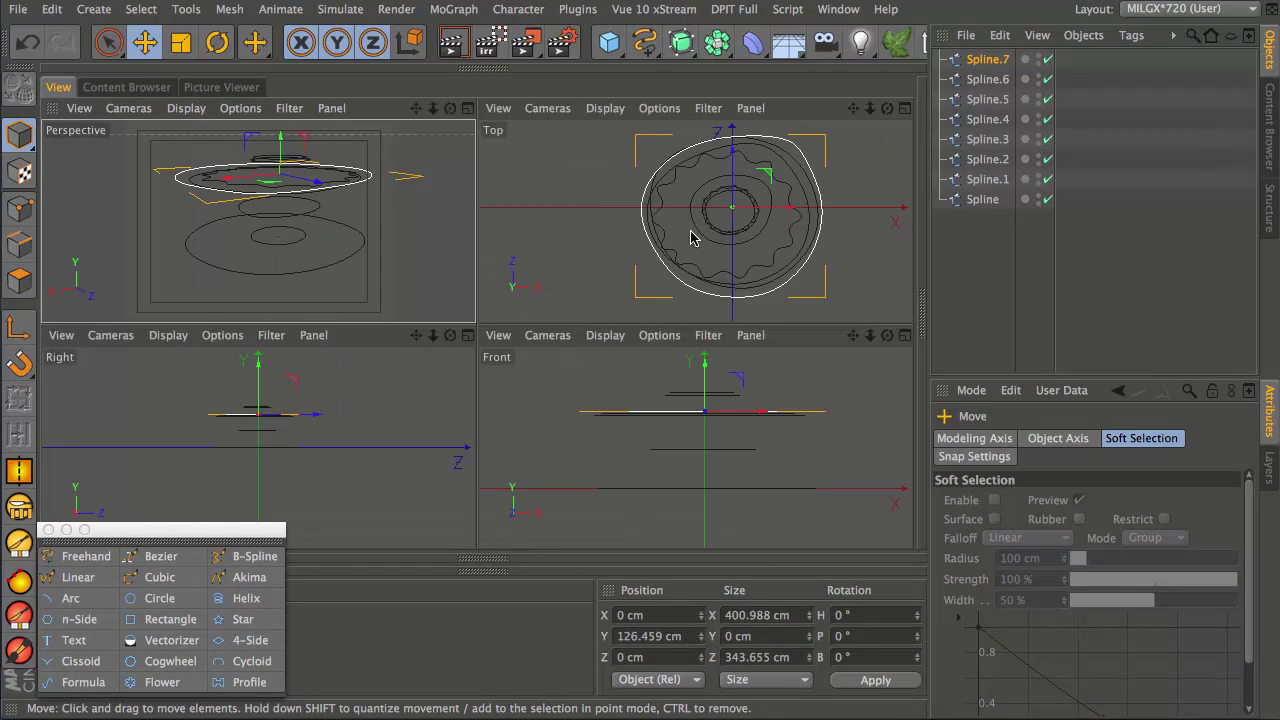
middle_click(694, 237)
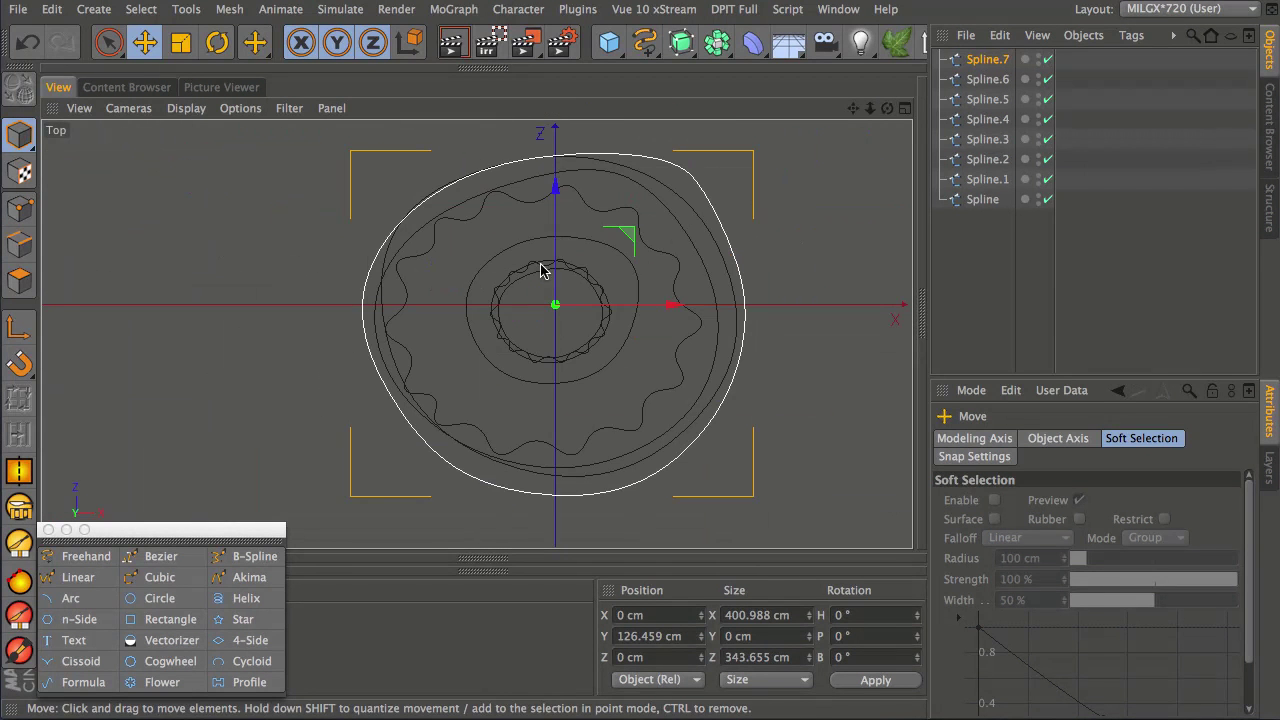
left_click(650, 40)
left_click(903, 60)
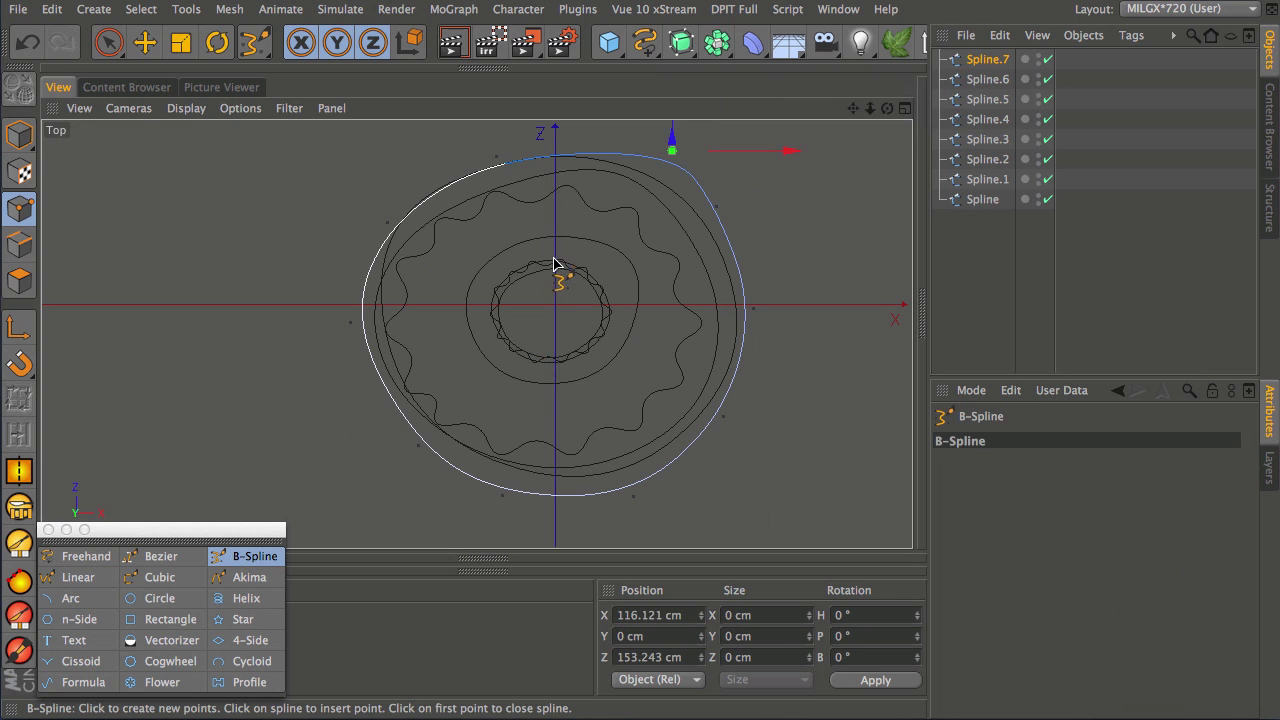
left_click(553, 261)
left_click(515, 298)
left_click(535, 345)
left_click(615, 324)
left_click_drag(615, 324, 603, 286)
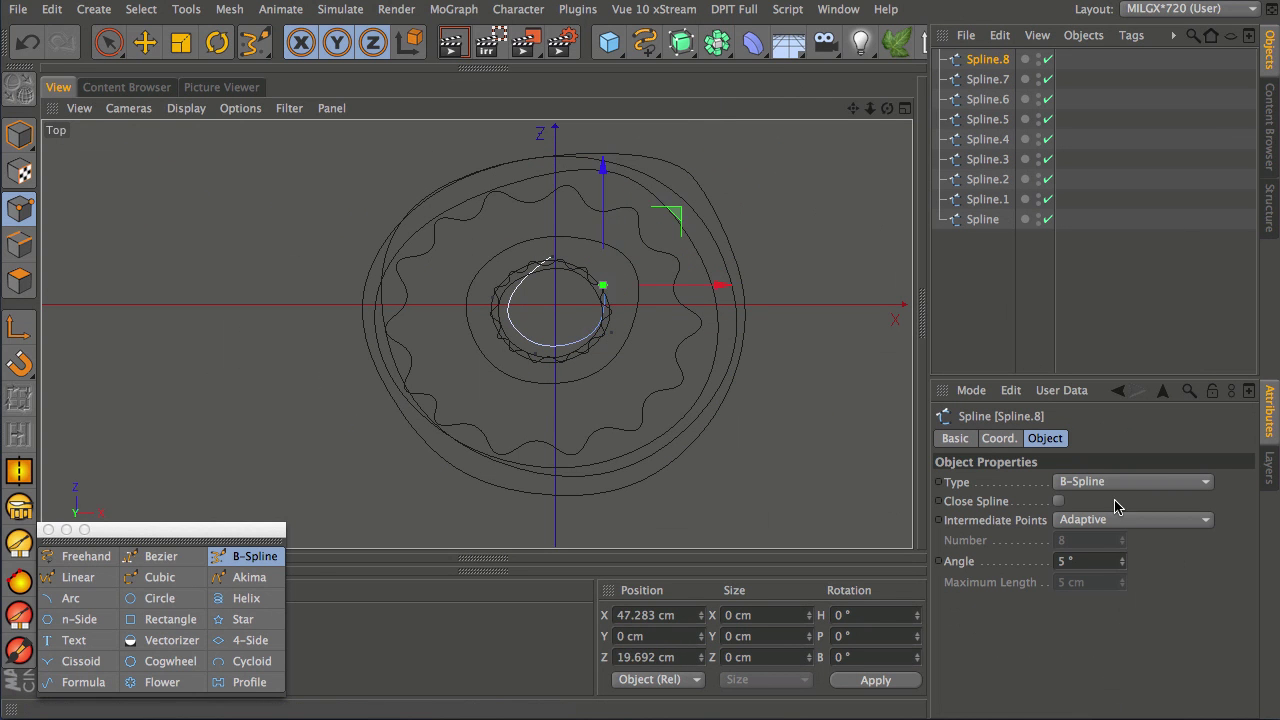
left_click(1059, 501)
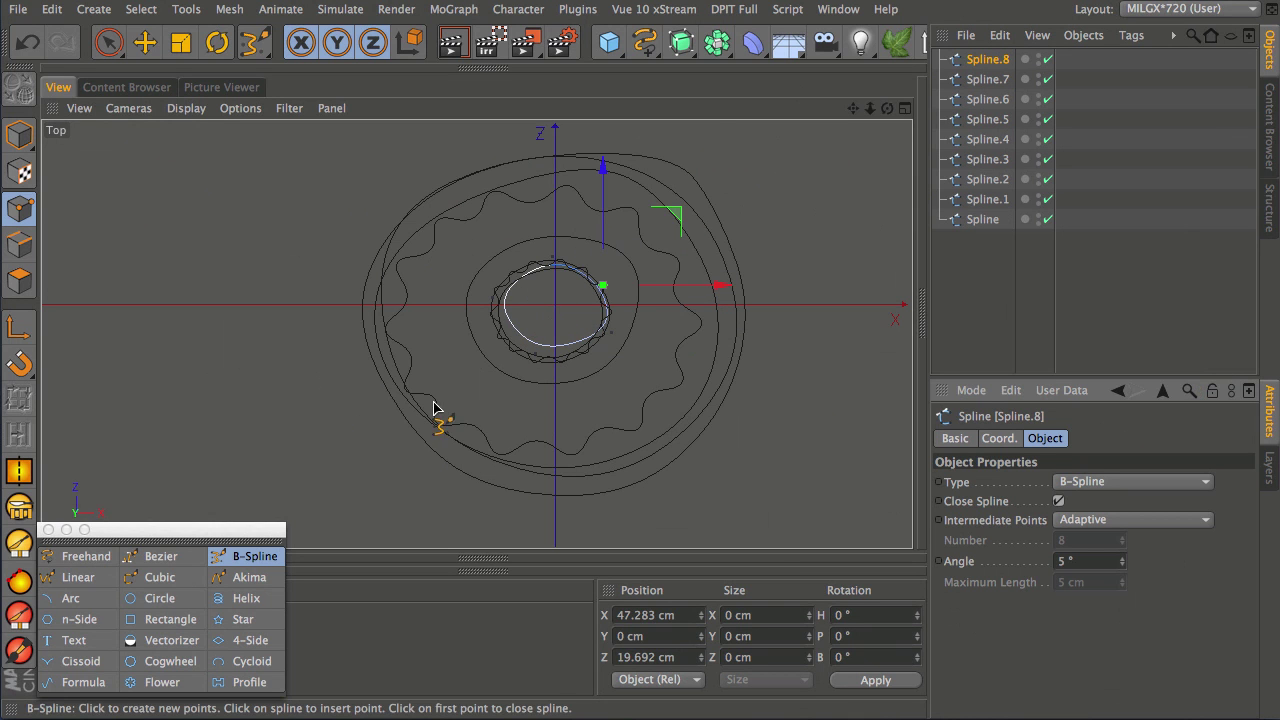
Scale the small centre loop down in Model mode to about 36 by 30 cm.
left_click(20, 135)
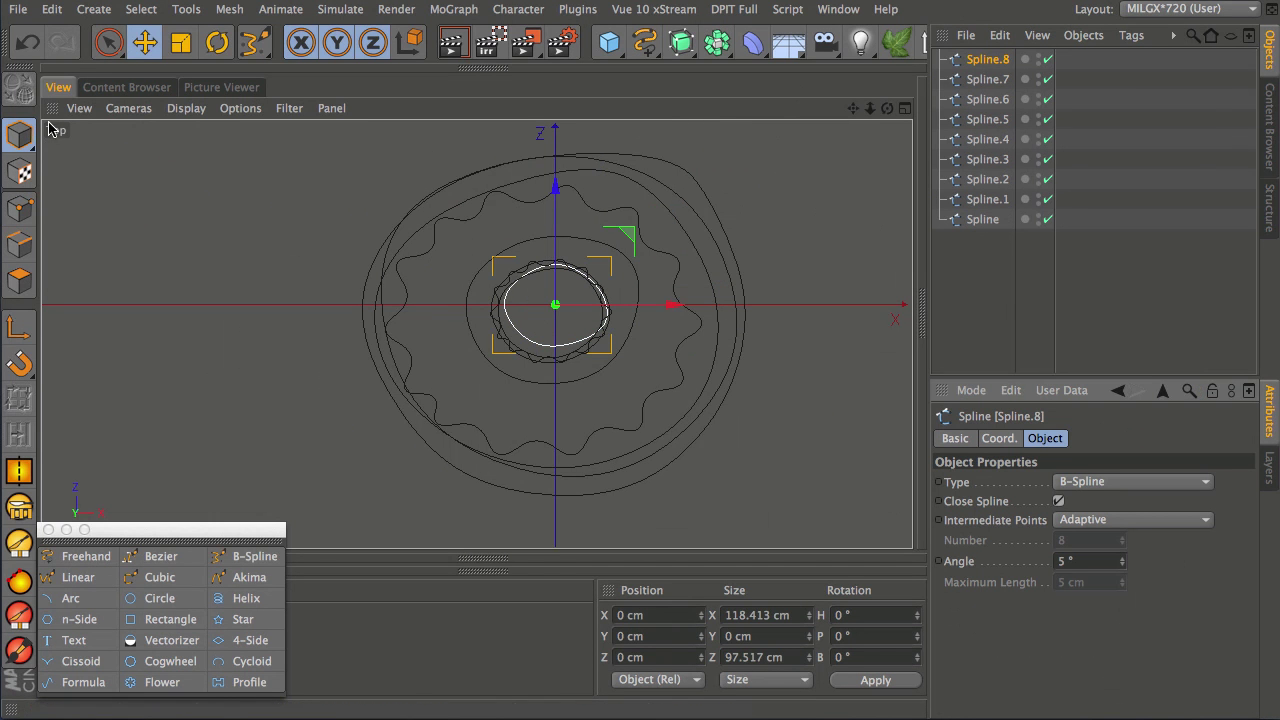
key("t")
left_click_drag(742, 245, 527, 320)
Raise the small centre loop above all the others to about 232 cm in Y in the Front view.
key("e")
middle_click(572, 362)
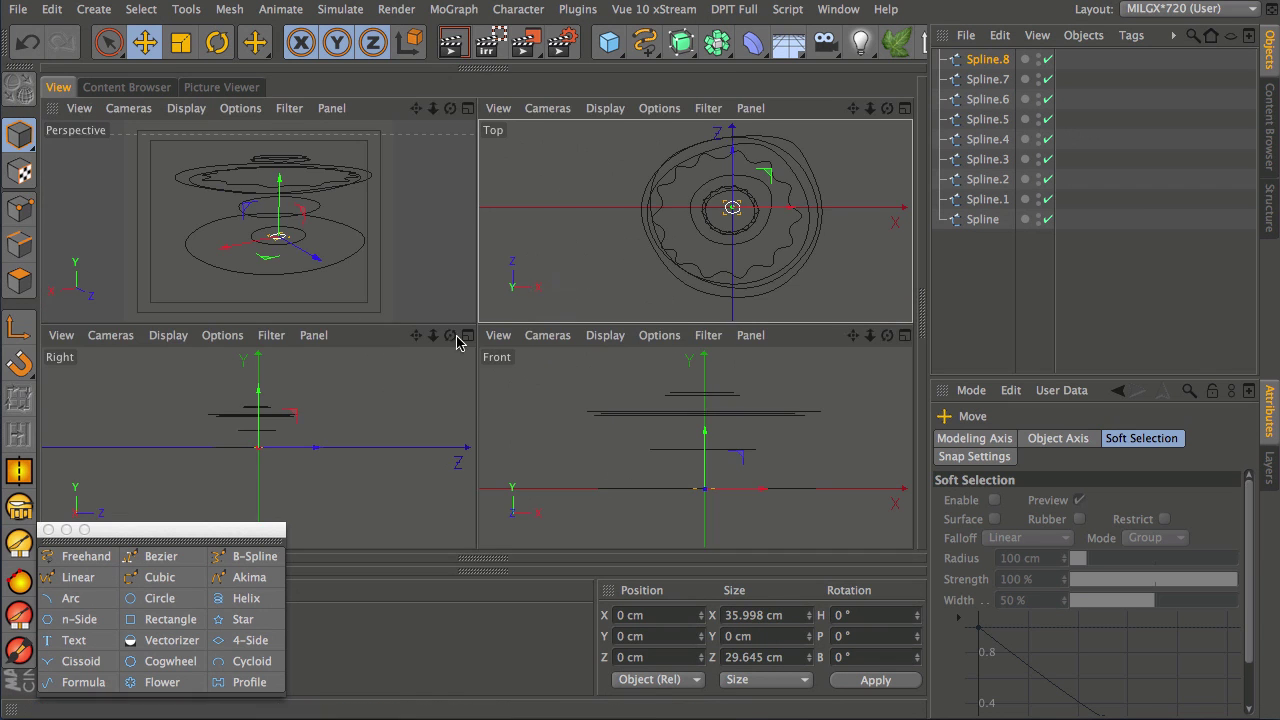
middle_click(520, 400)
left_click_drag(505, 297, 509, 9)
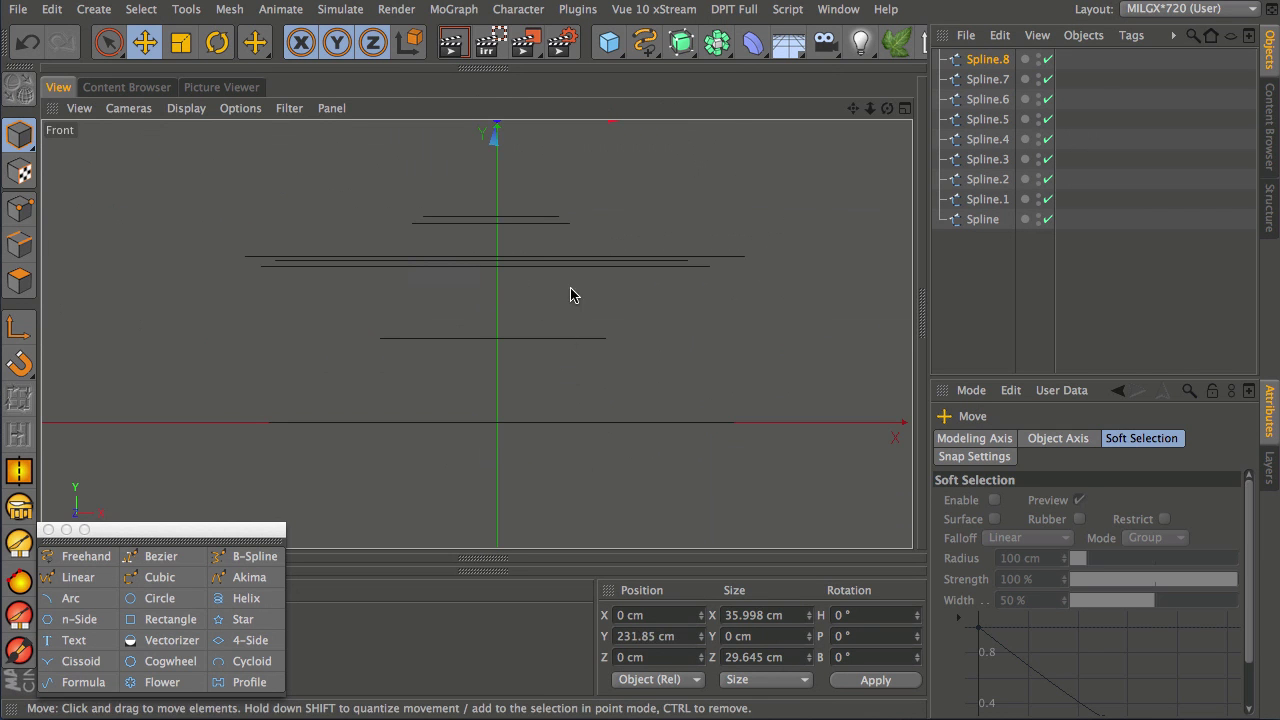
middle_click(567, 296)
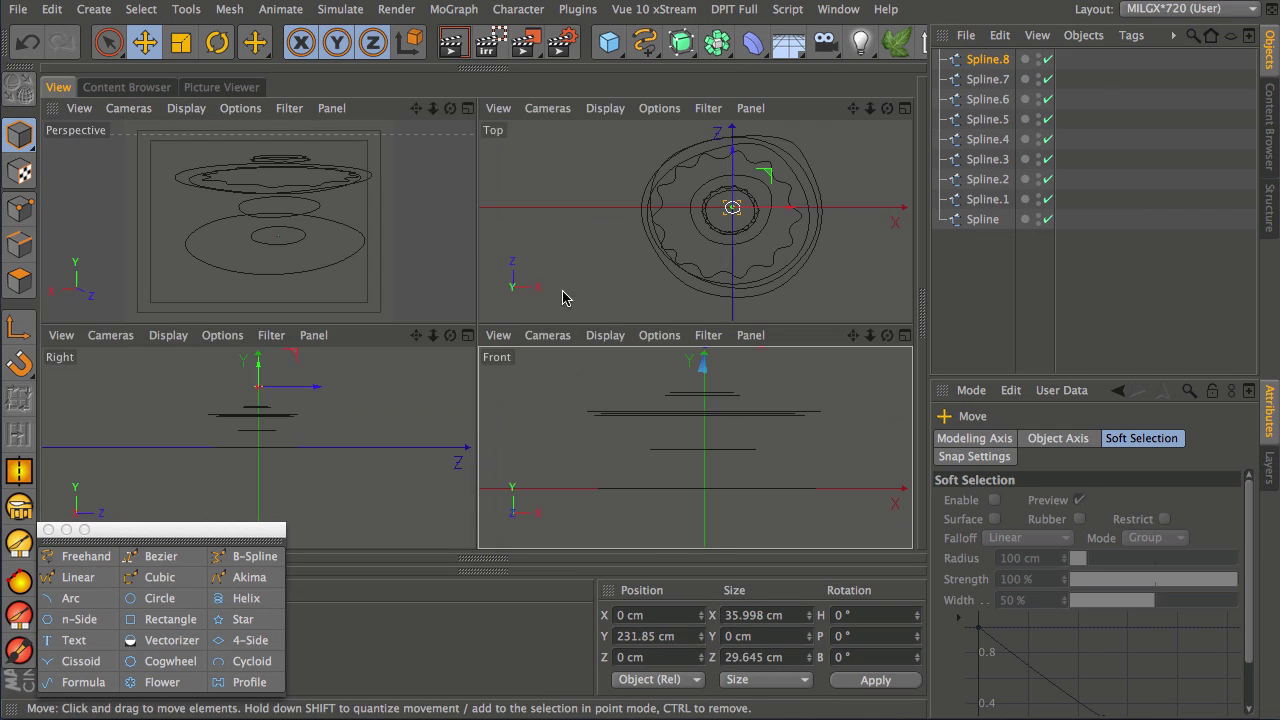
Add a Loft NURBS object and place all nine splines inside it as children.
left_click(995, 260)
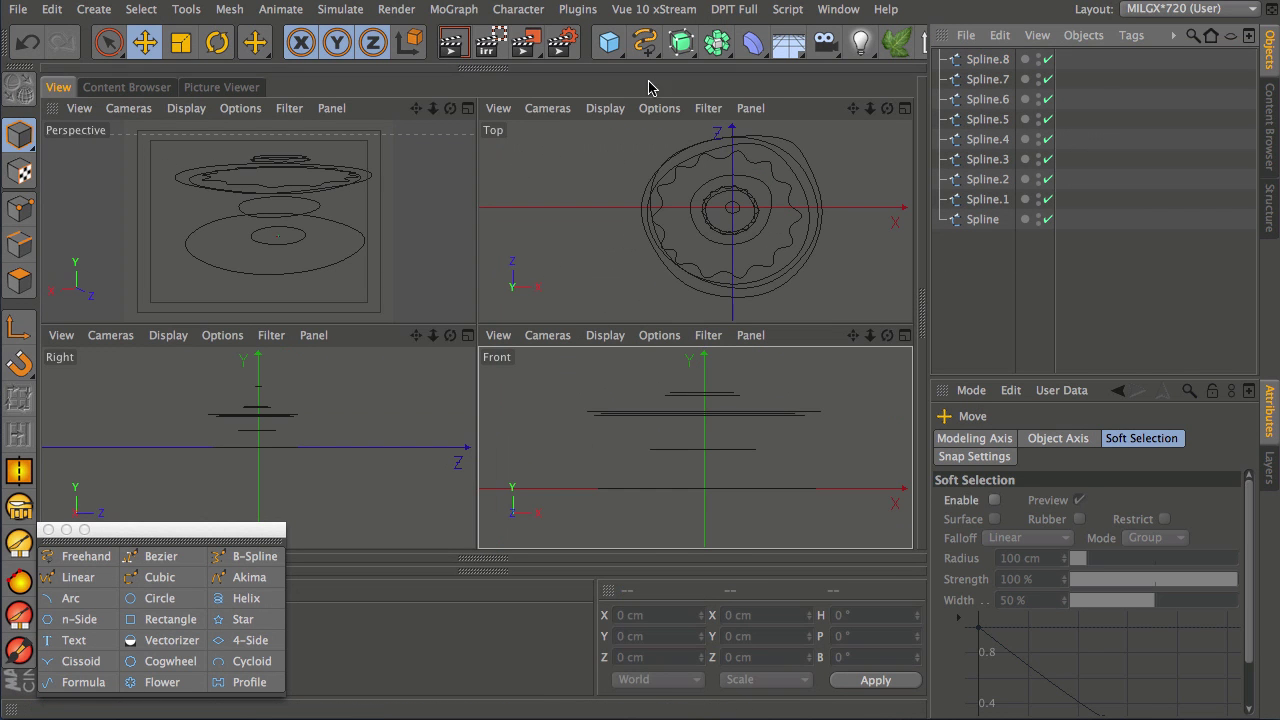
left_click(684, 50)
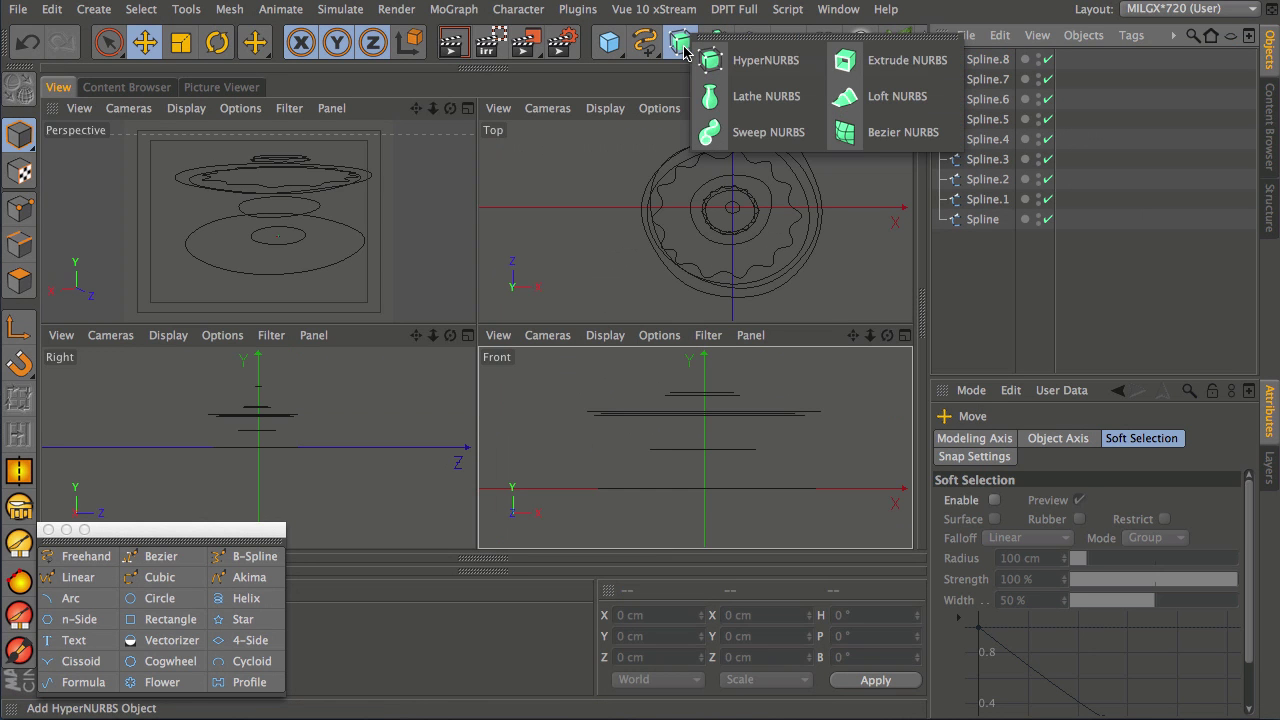
left_click(880, 97)
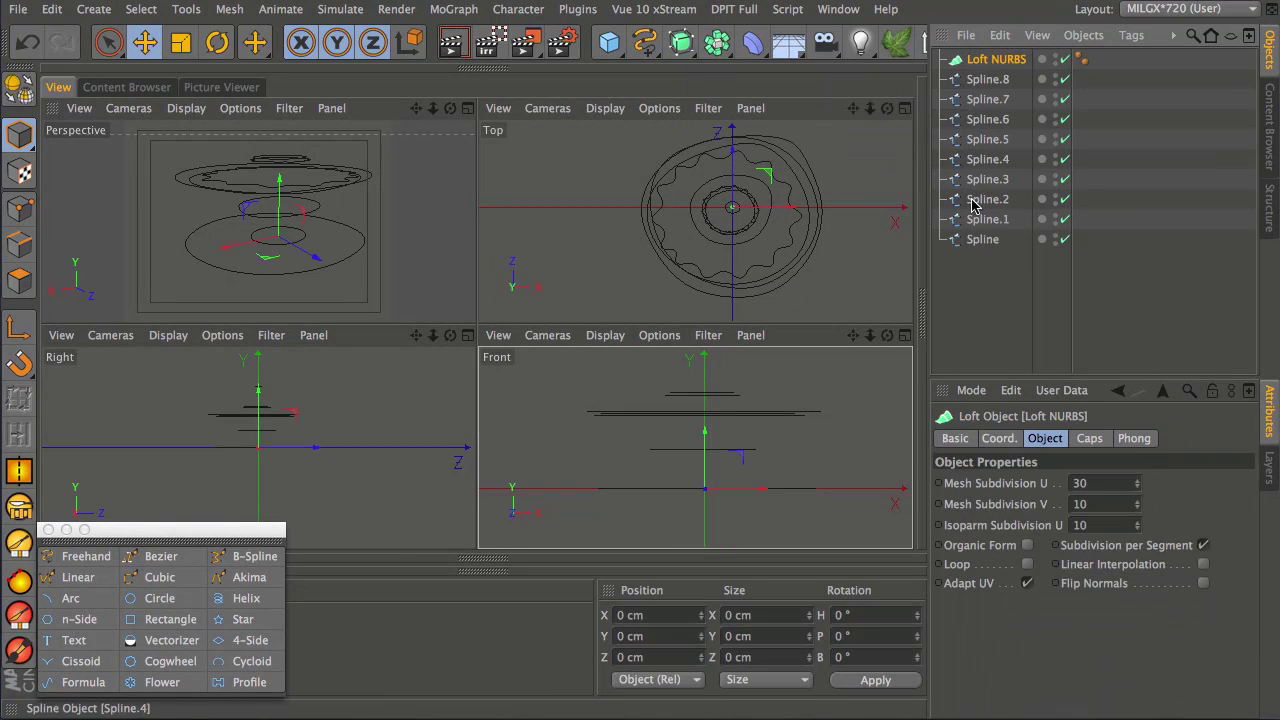
left_click_drag(1002, 280, 993, 61)
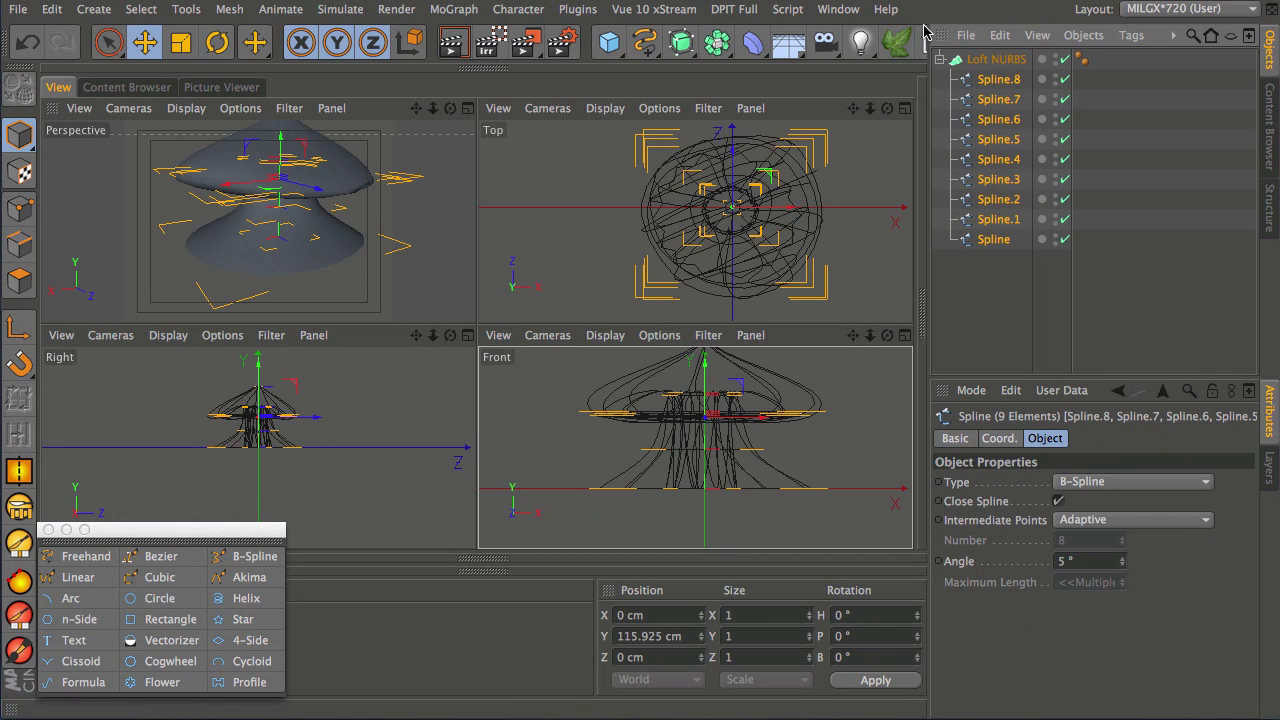
Examine the lofted mushroom shape from several angles in the Perspective and Right views.
middle_click(370, 253)
left_click_drag(614, 289, 614, 323, "alt")
left_click(991, 294)
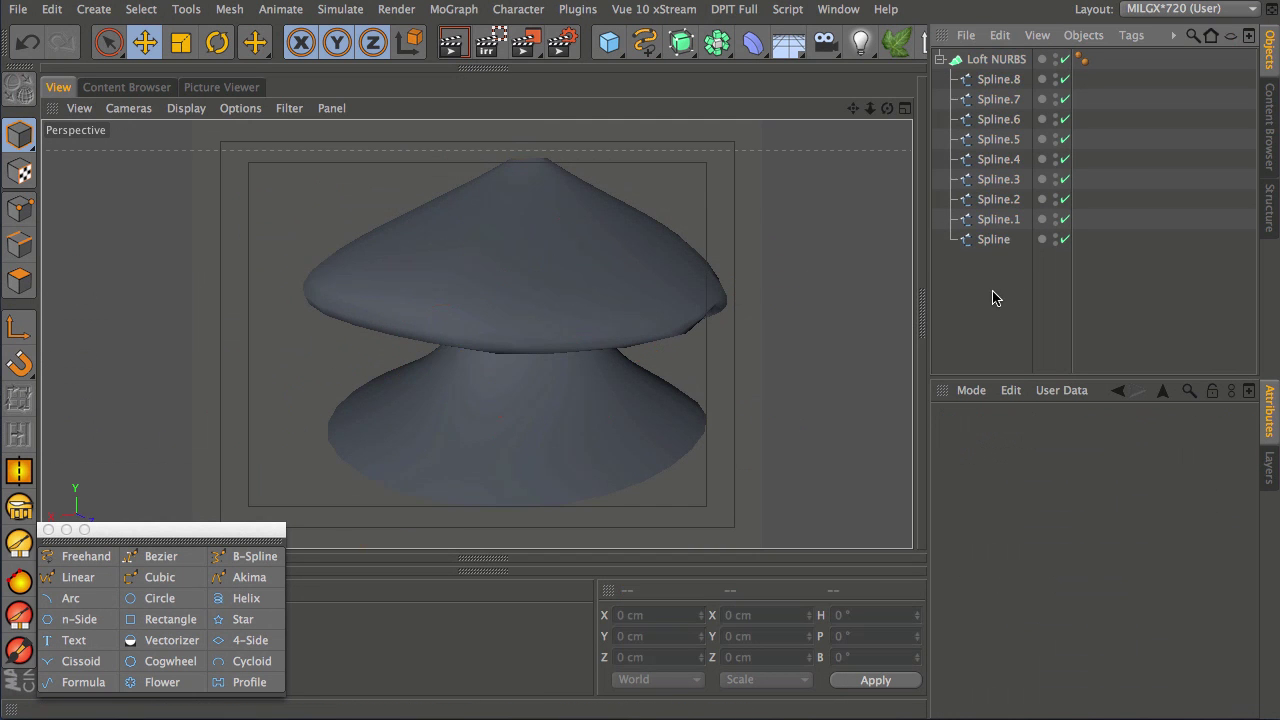
left_click_drag(551, 394, 445, 280, "alt")
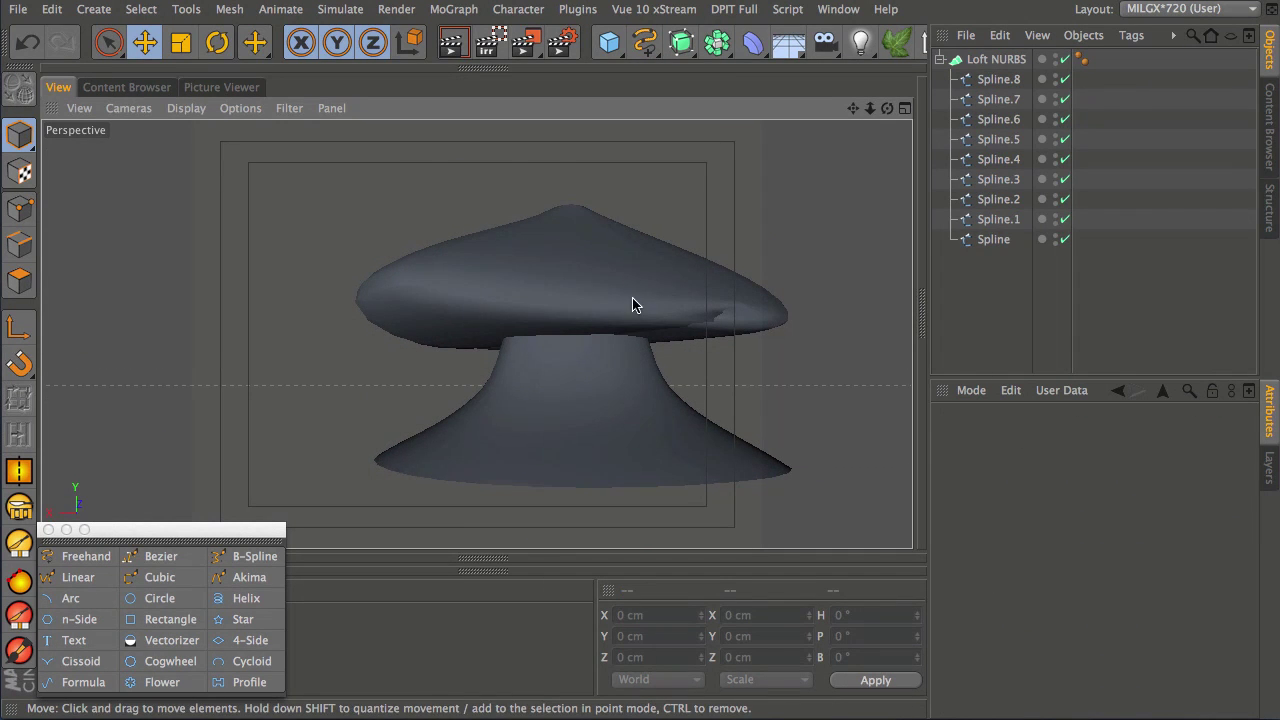
middle_click(570, 343)
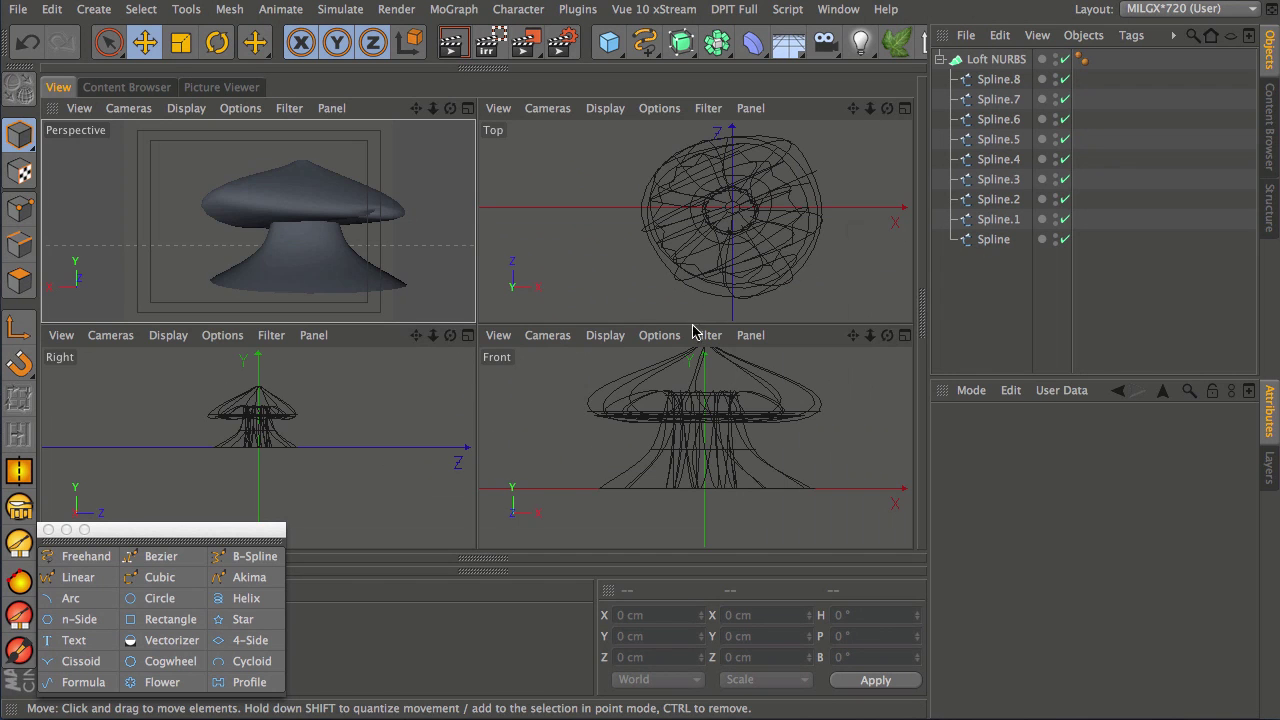
key("F3")
scroll(486, 363, "up", 6)
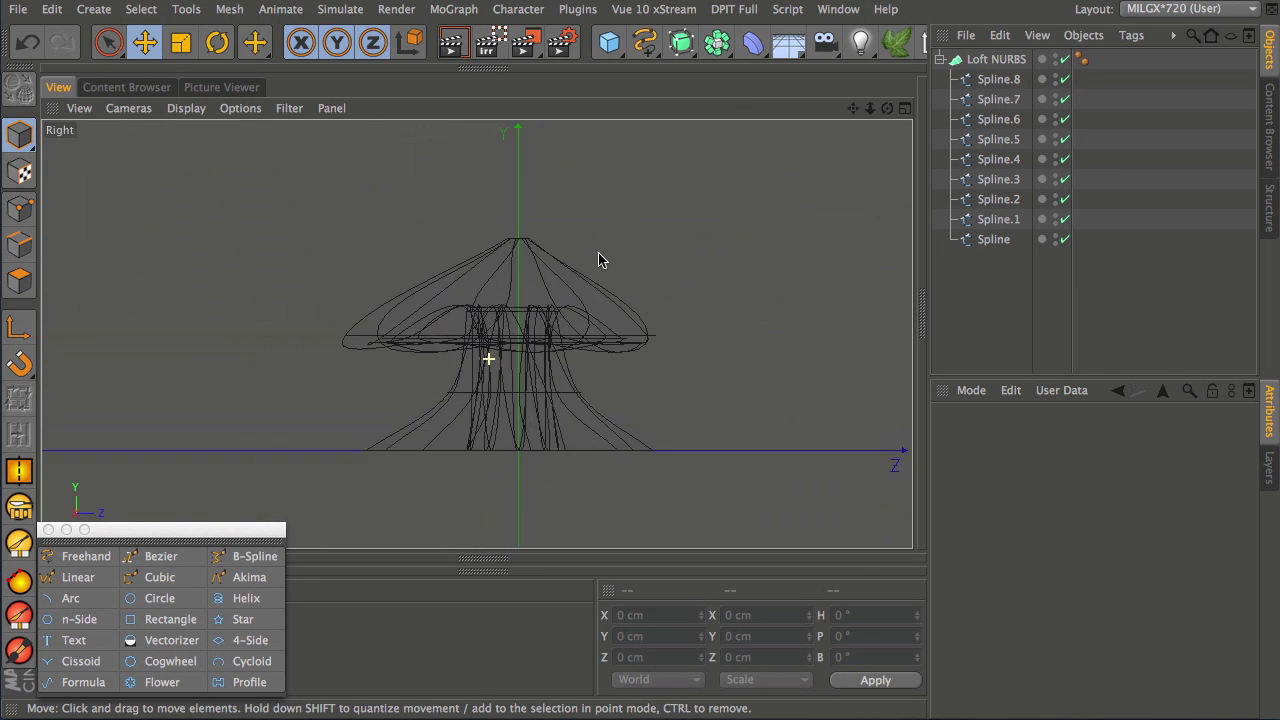
middle_click(543, 363)
middle_click(391, 286)
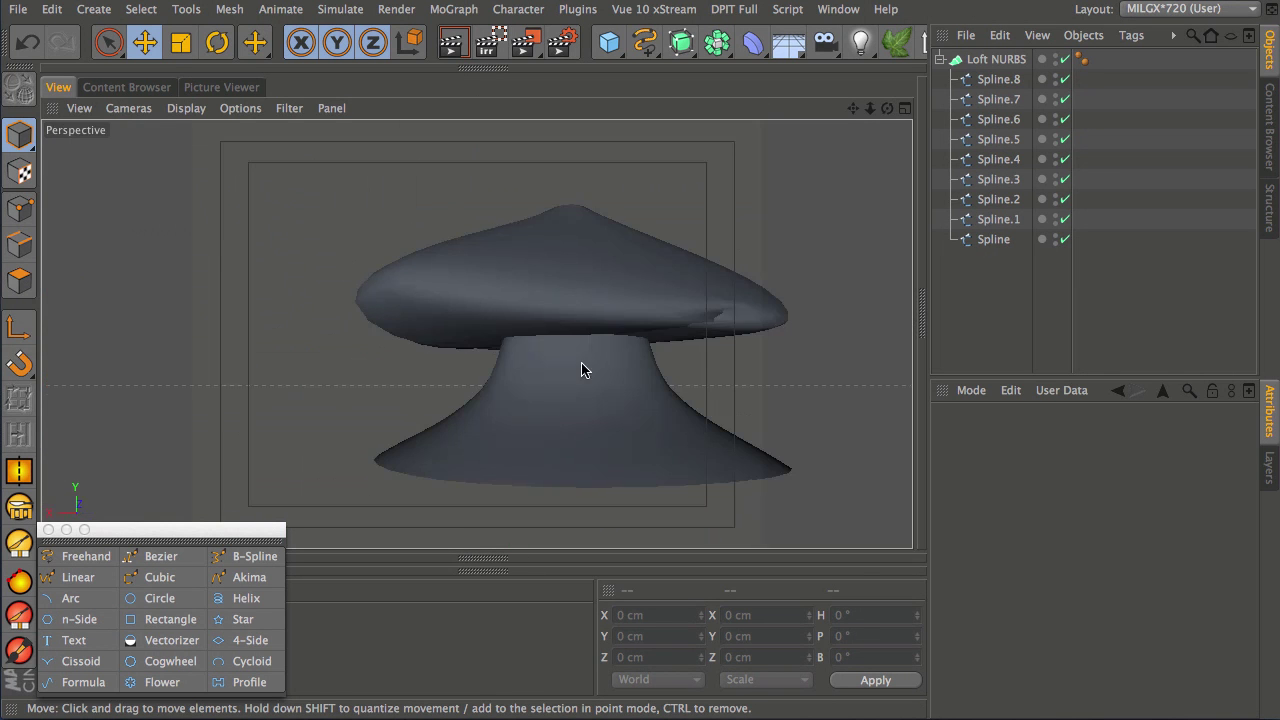
Lower Spline.8 and Spline.7 together, and move Spline.6 down to about 105 cm in Y.
left_click(998, 79)
mouse_move(563, 137)
left_mouse_down()
mouse_move(563, 228)
mouse_move(570, 110)
mouse_move(557, 217)
mouse_move(557, 135)
left_mouse_up()
left_click(1000, 99, "shift")
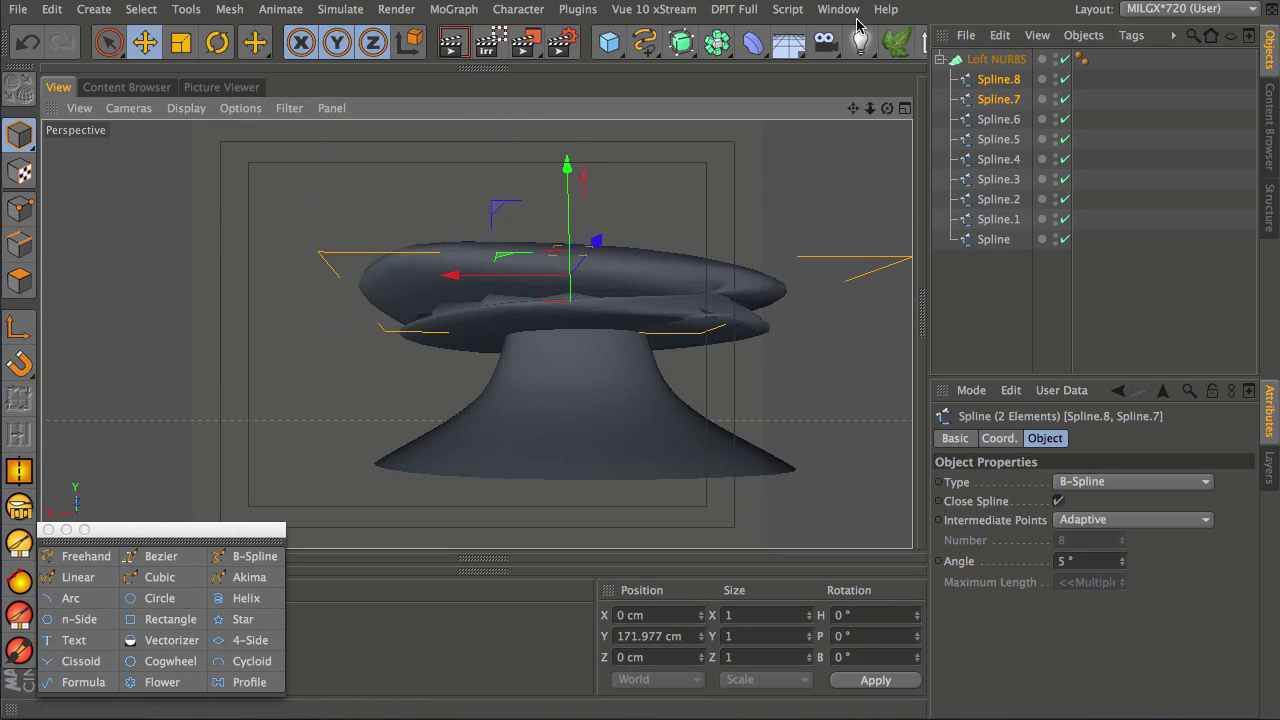
left_click(1000, 121)
mouse_move(569, 222)
left_mouse_down()
mouse_move(569, 180)
mouse_move(570, 243)
left_mouse_up()
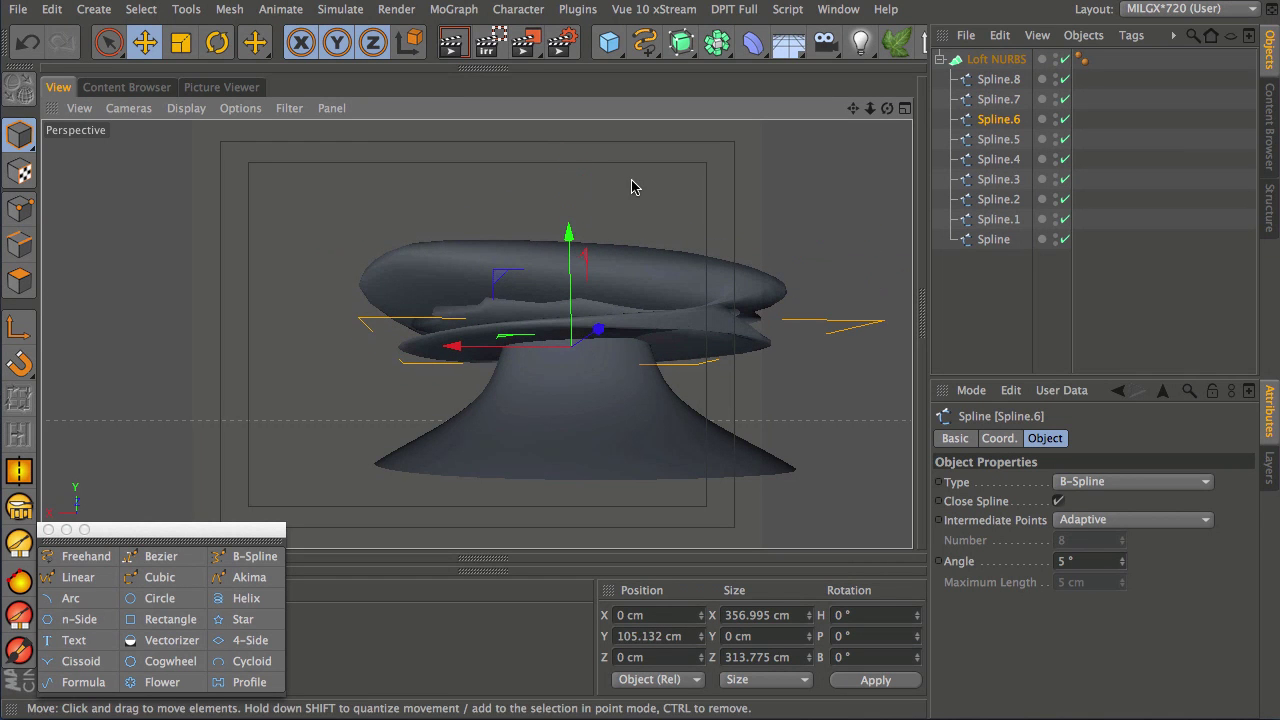
Compare the start points of Spline.5, Spline and Spline.1 in the Top view using Point mode.
left_click(1000, 139)
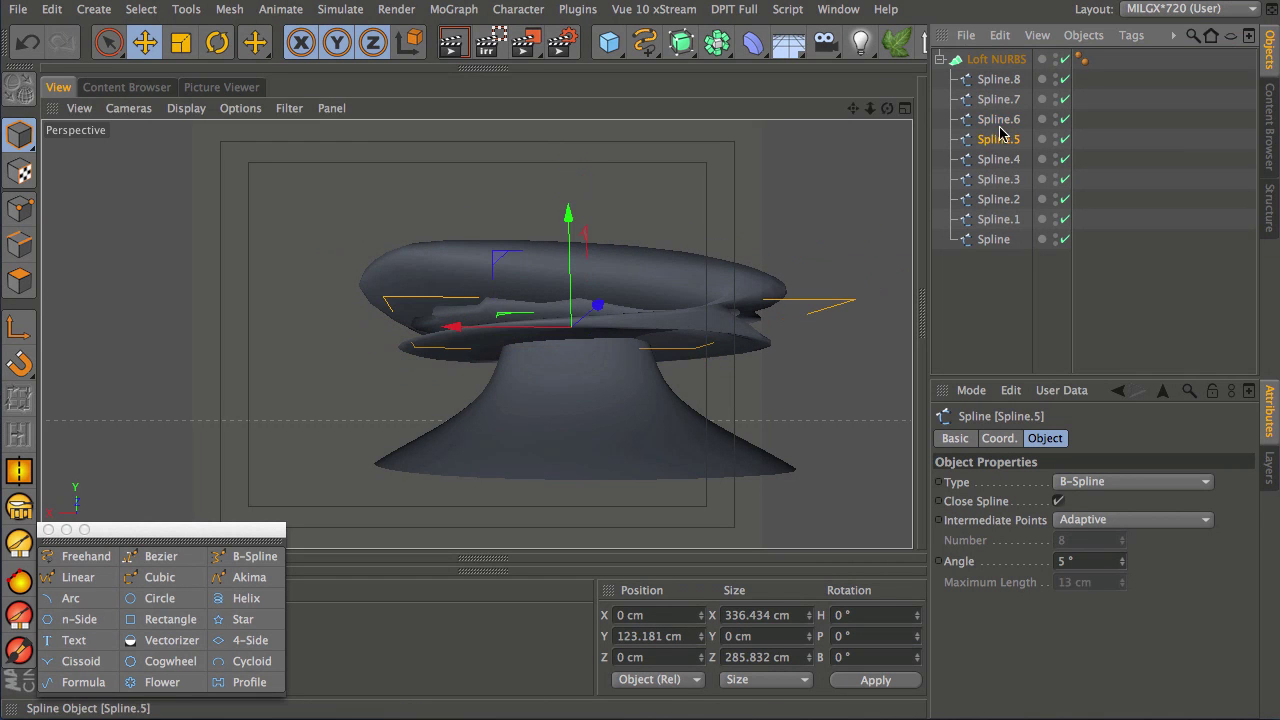
middle_click(723, 306)
middle_click(755, 245)
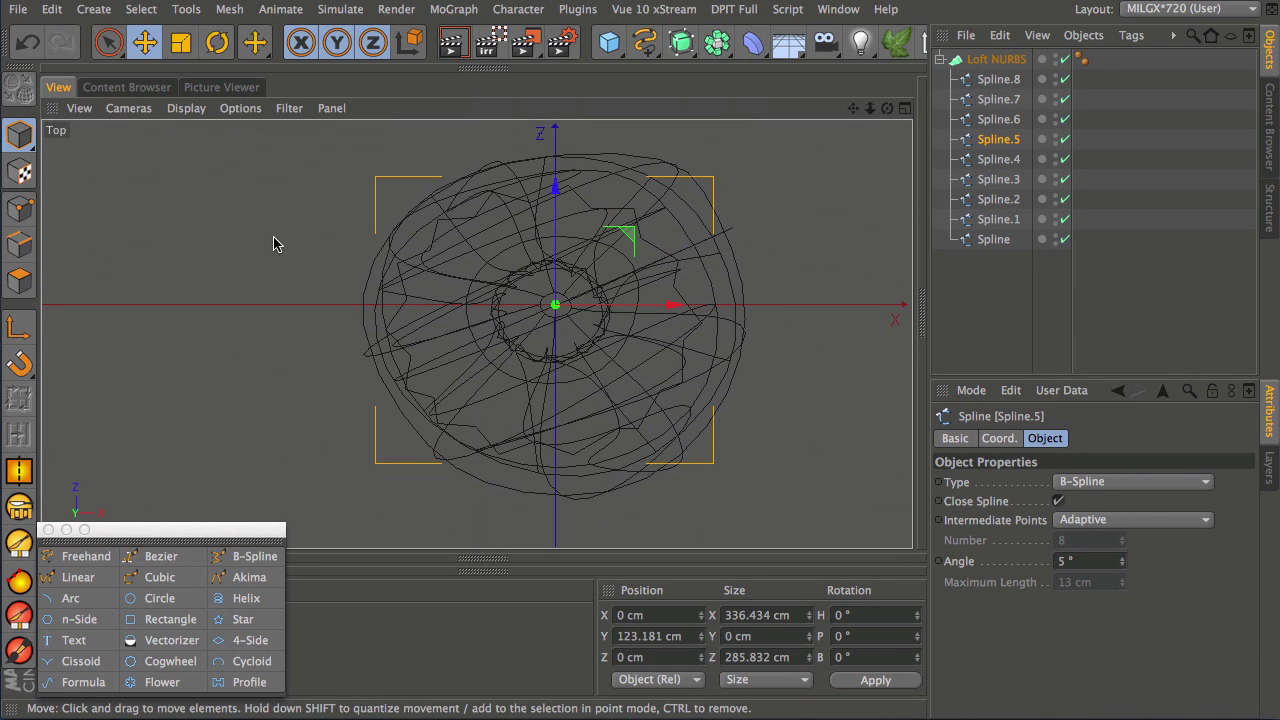
left_click(20, 208)
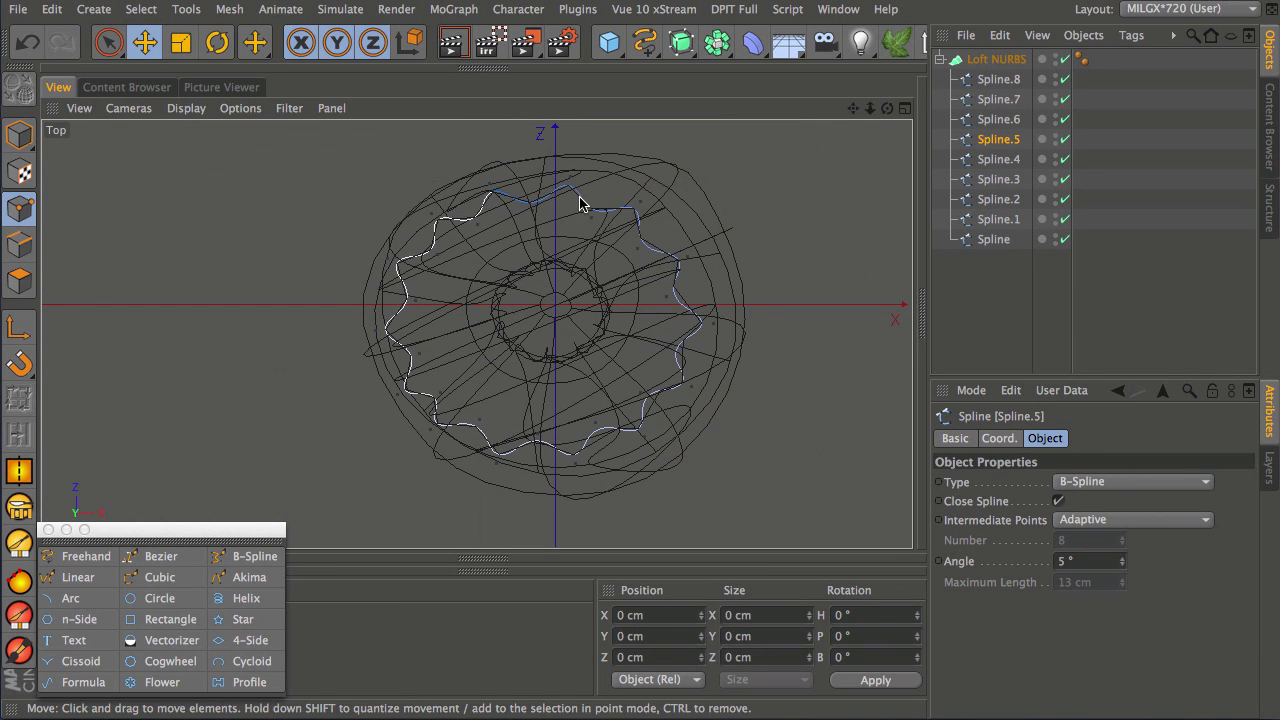
left_click(993, 240)
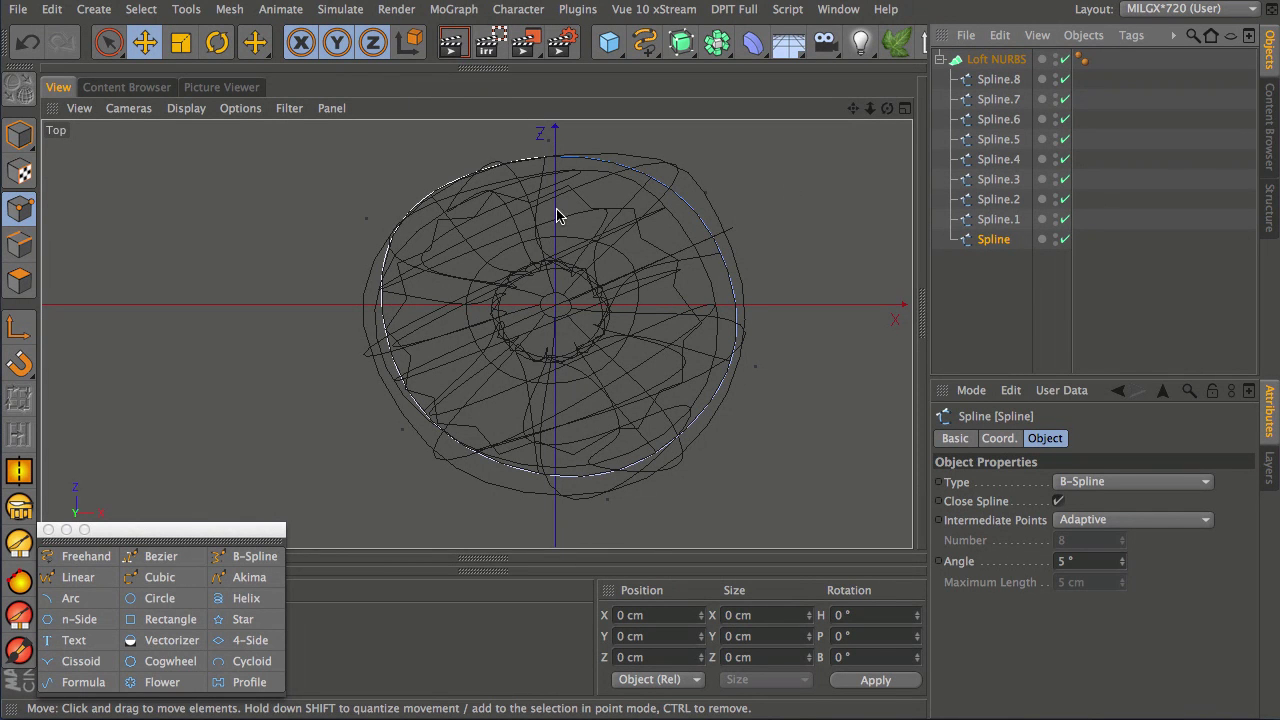
left_click(999, 221)
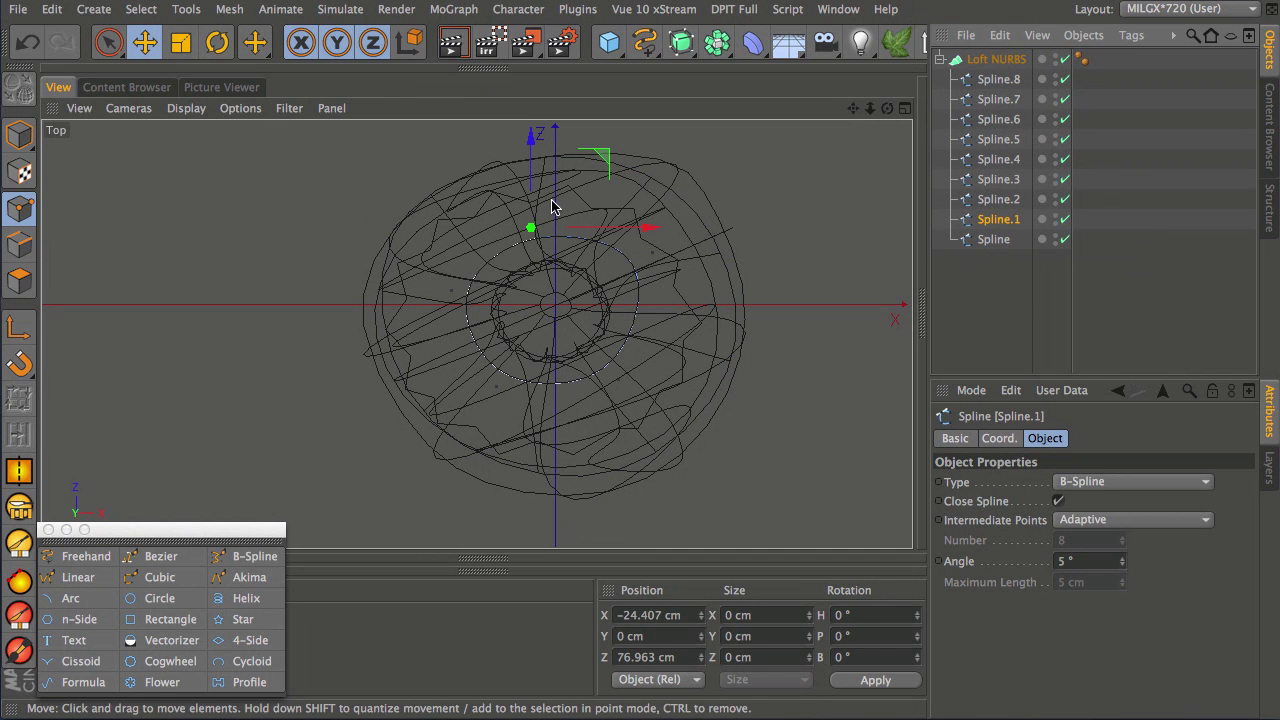
scroll(513, 242, "up", 5)
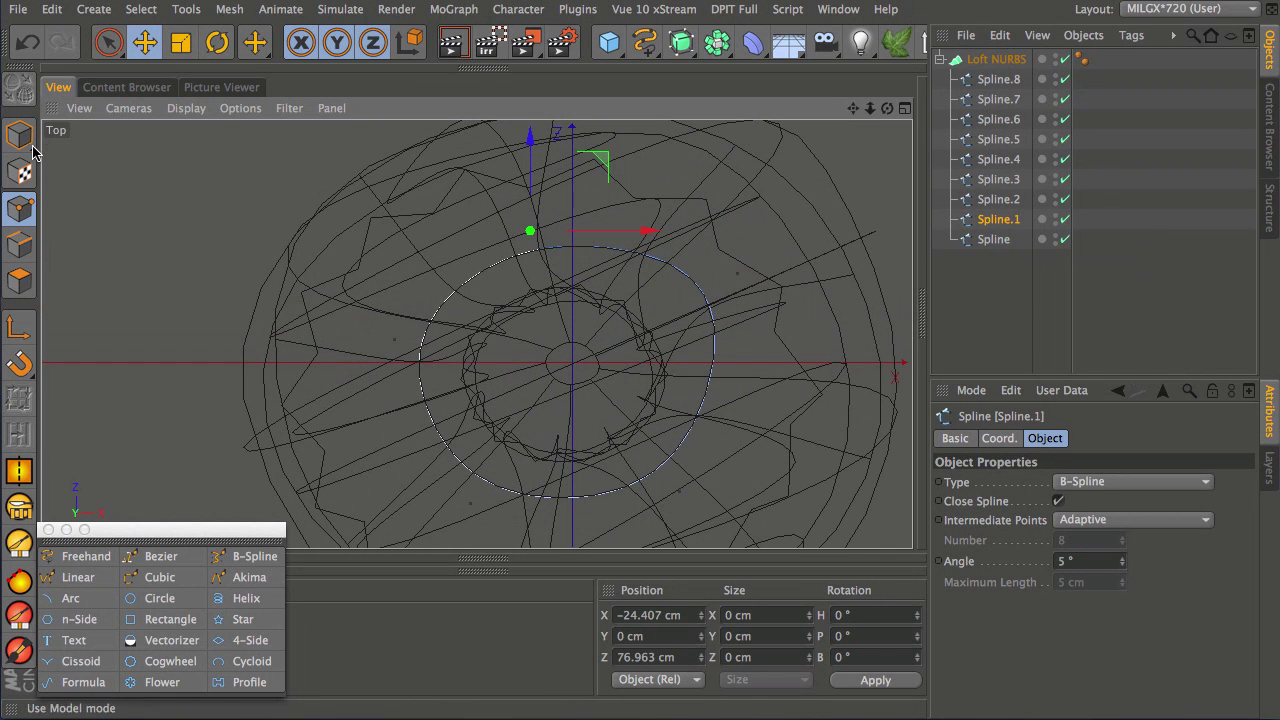
Rotate Spline.2 about its vertical axis in Model mode to align its start point with the loops below.
left_click(997, 201)
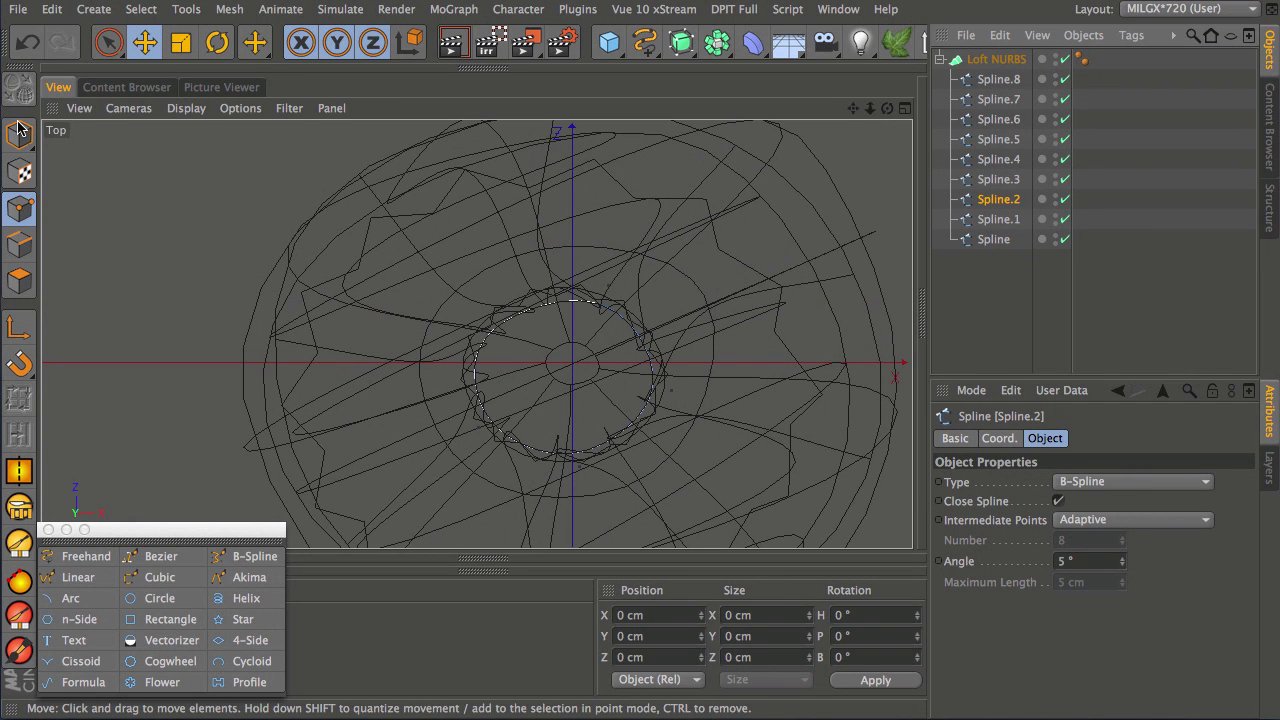
left_click(19, 132)
key("r")
left_click_drag(541, 320, 443, 301)
Rotate Spline.3 about its vertical axis, checking its points, until its start point lines up with Spline.2.
left_click(1005, 181)
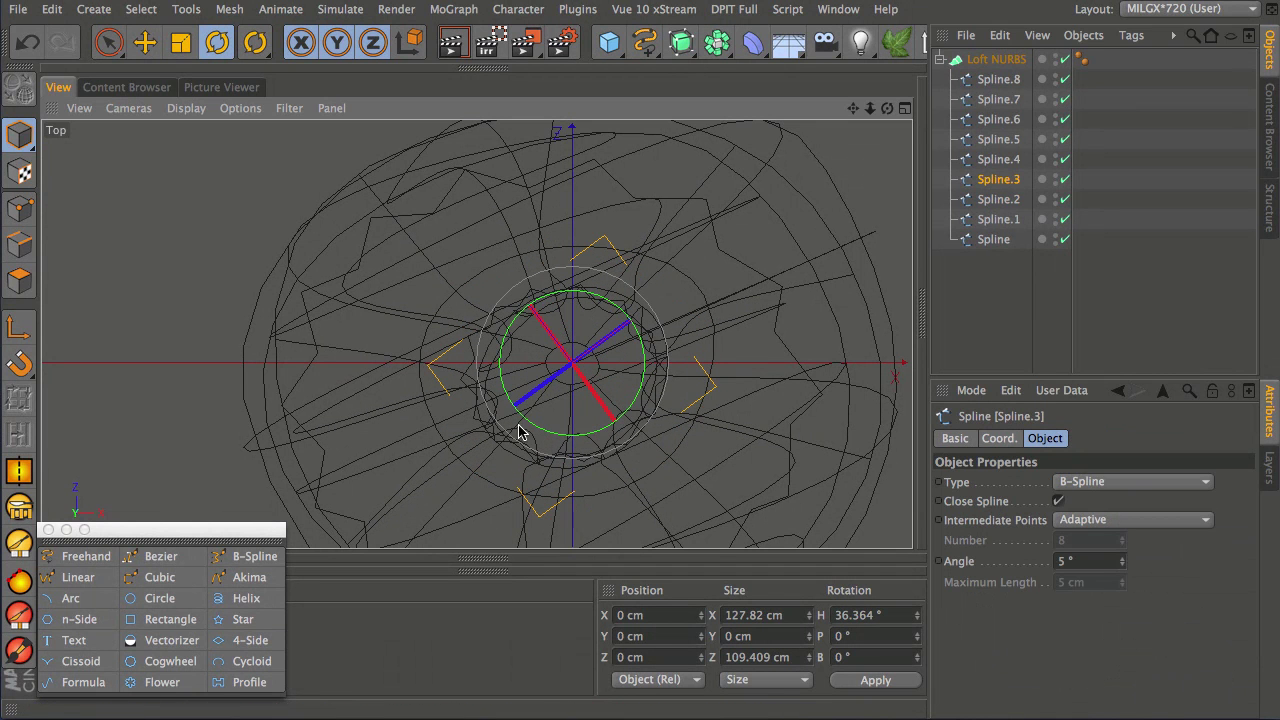
left_click(19, 208)
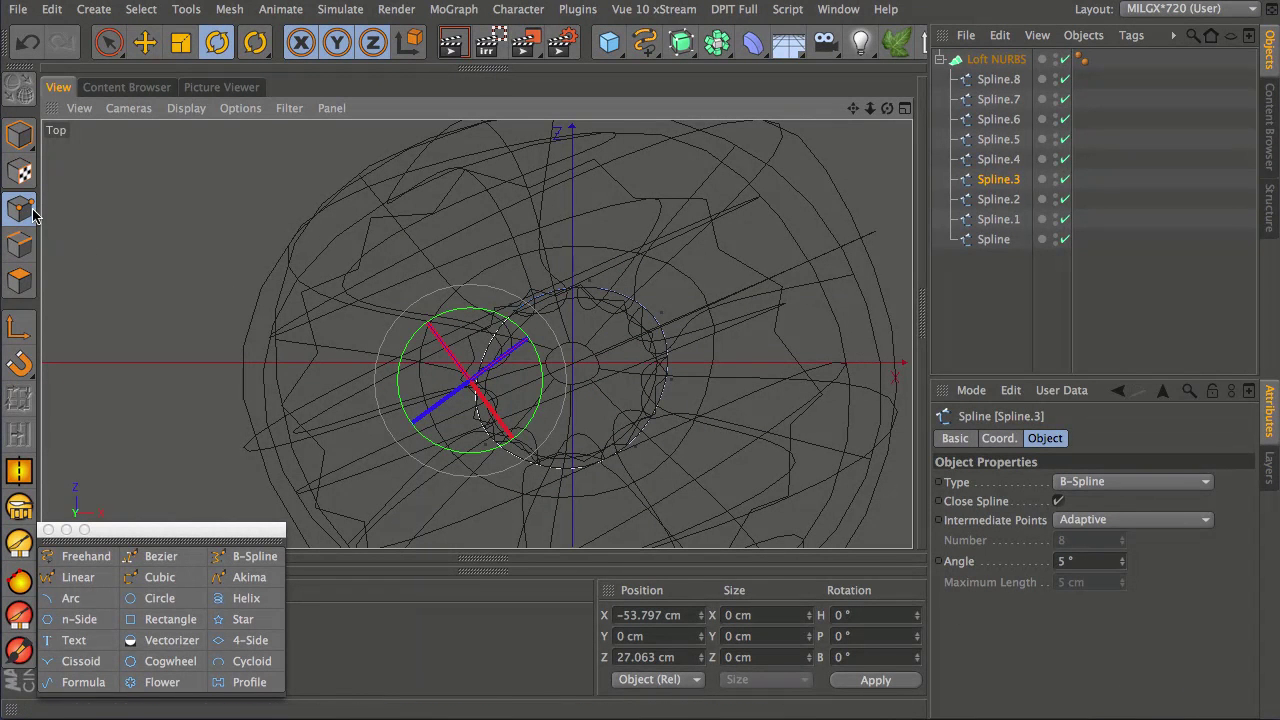
left_click(19, 135)
left_click_drag(555, 303, 573, 297)
Check the points of Spline.4 and rotate the spline about its vertical axis to match Spline.3's start point.
left_click(998, 159)
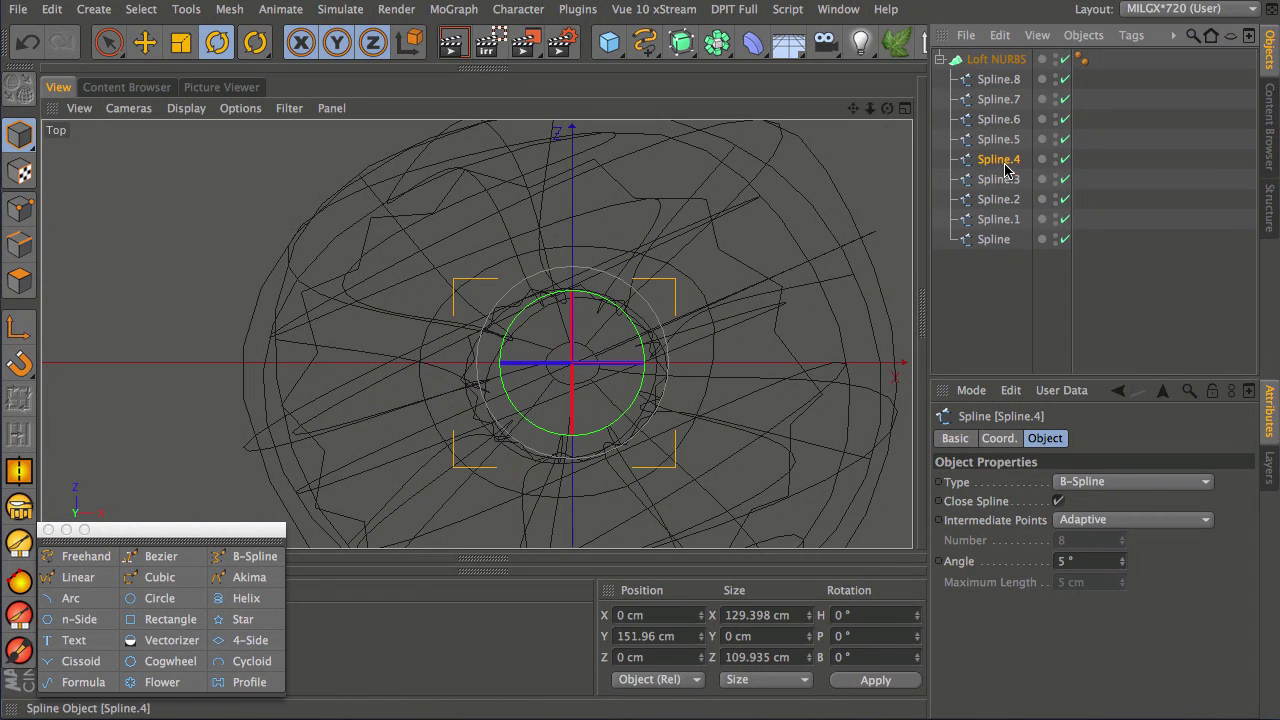
left_click(22, 210)
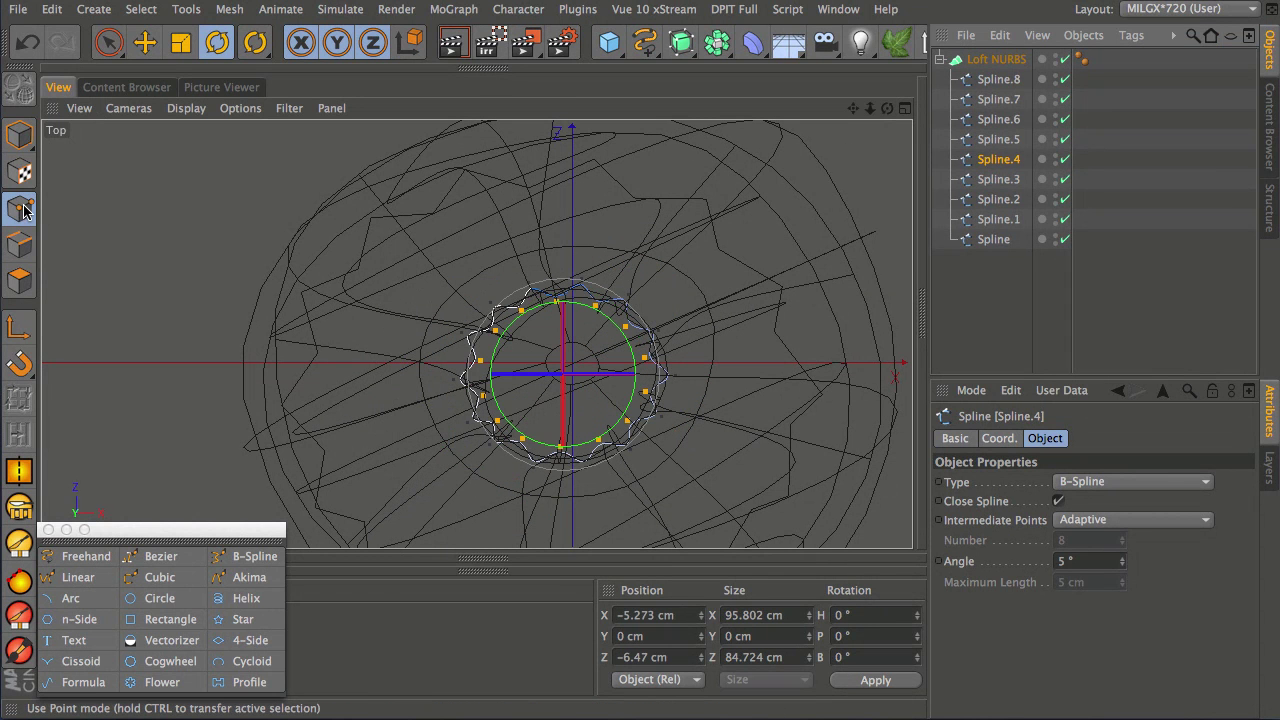
left_click(22, 136)
left_click_drag(534, 305, 559, 295)
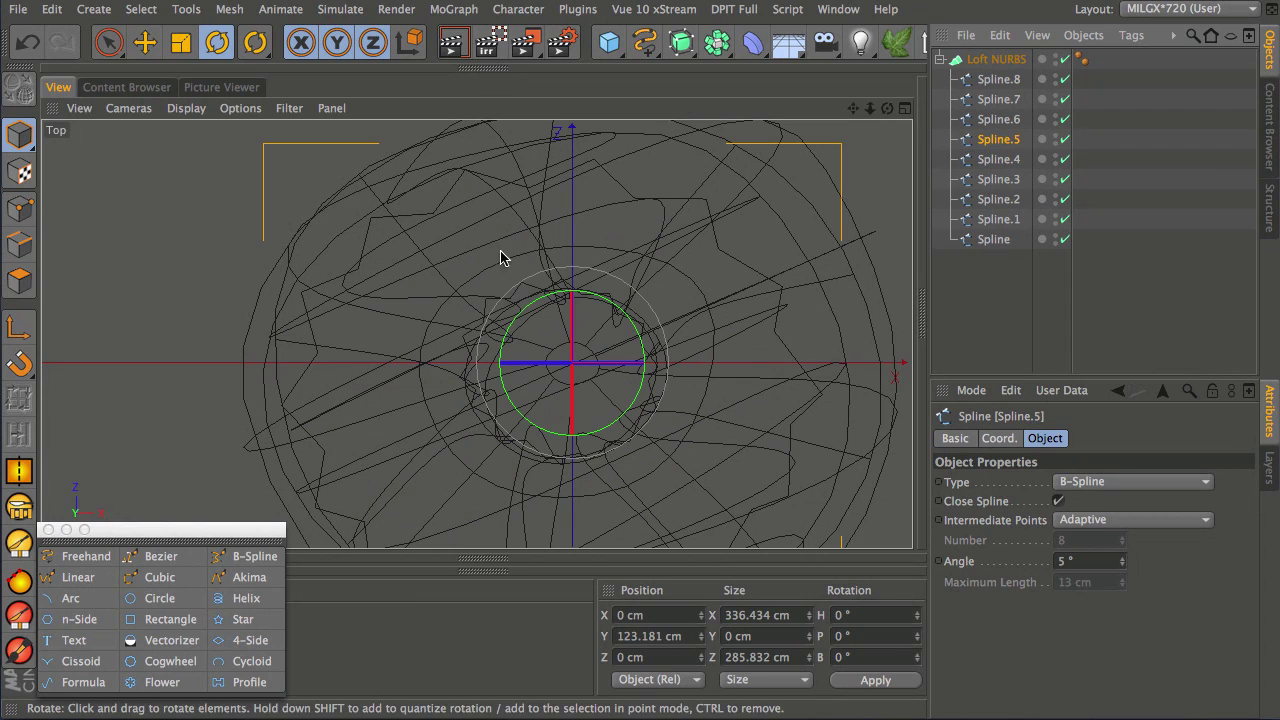
Rotate Spline.5 to a heading of about -28° so its start point lines up with the inner loops.
left_click(22, 211)
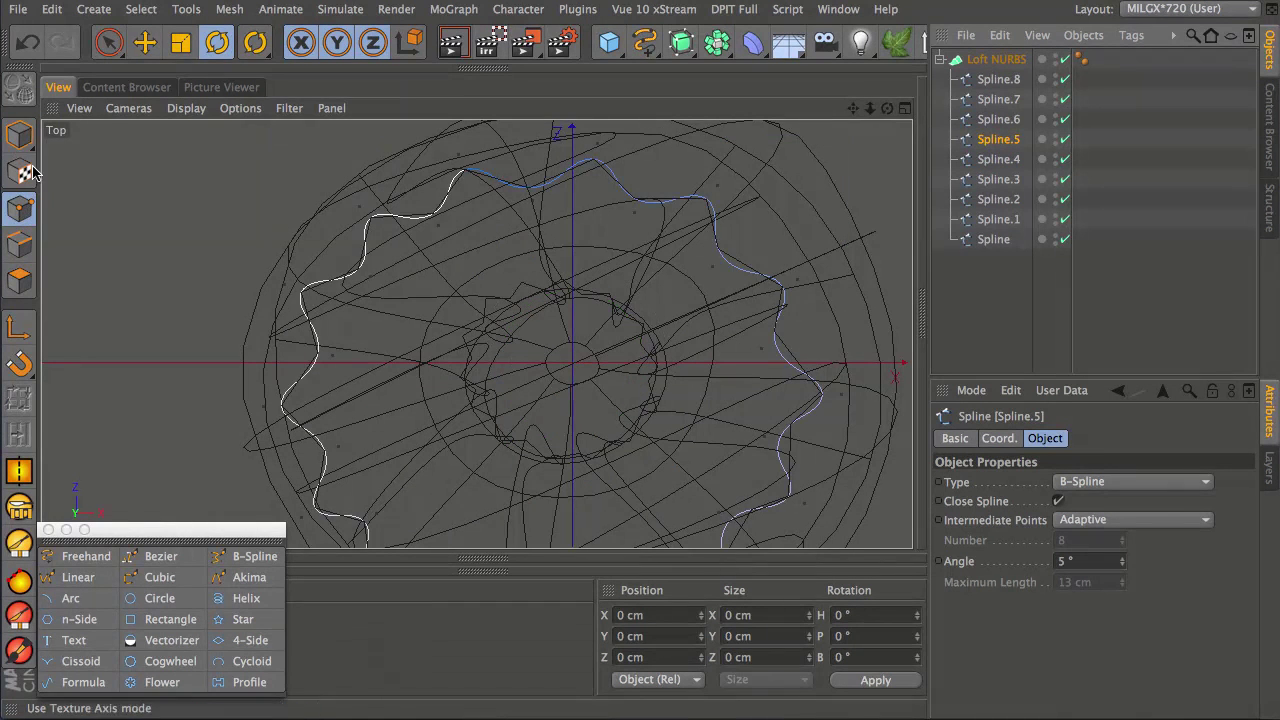
left_click(20, 135)
mouse_move(530, 316)
left_mouse_down()
mouse_move(528, 292)
mouse_move(548, 300)
left_mouse_up()
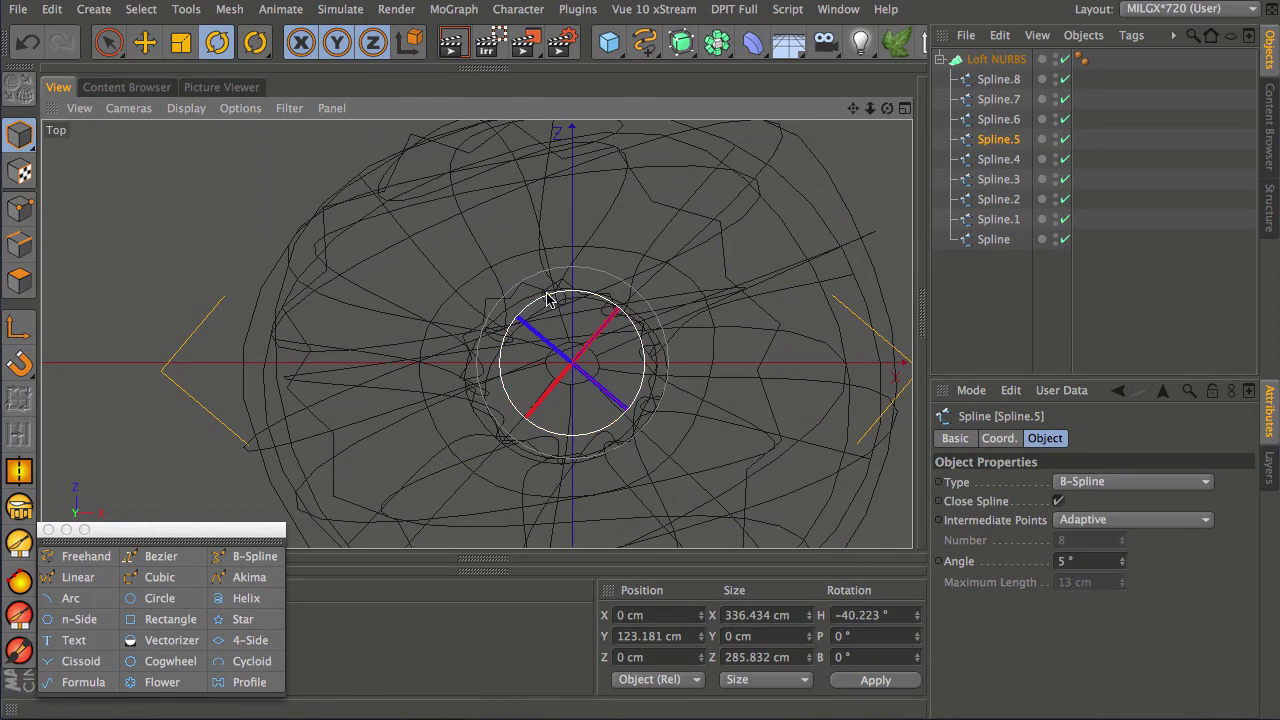
left_click(22, 211)
left_click(20, 133)
mouse_move(528, 300)
left_mouse_down()
mouse_move(535, 285)
mouse_move(530, 305)
left_mouse_up()
key("ctrl+z")
key("ctrl+z")
key("ctrl+z")
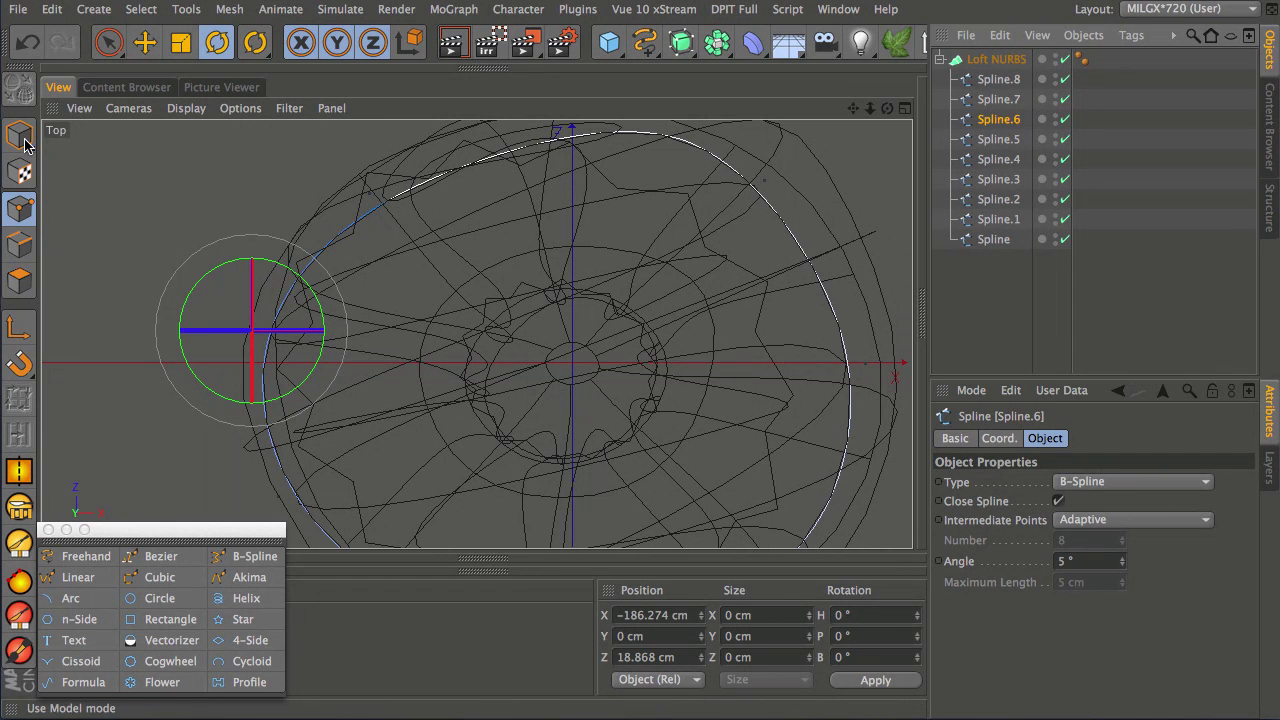
Flip Spline.6 to a bank of 180° in the Front view to reverse its point direction.
key("Return")
middle_click(480, 317)
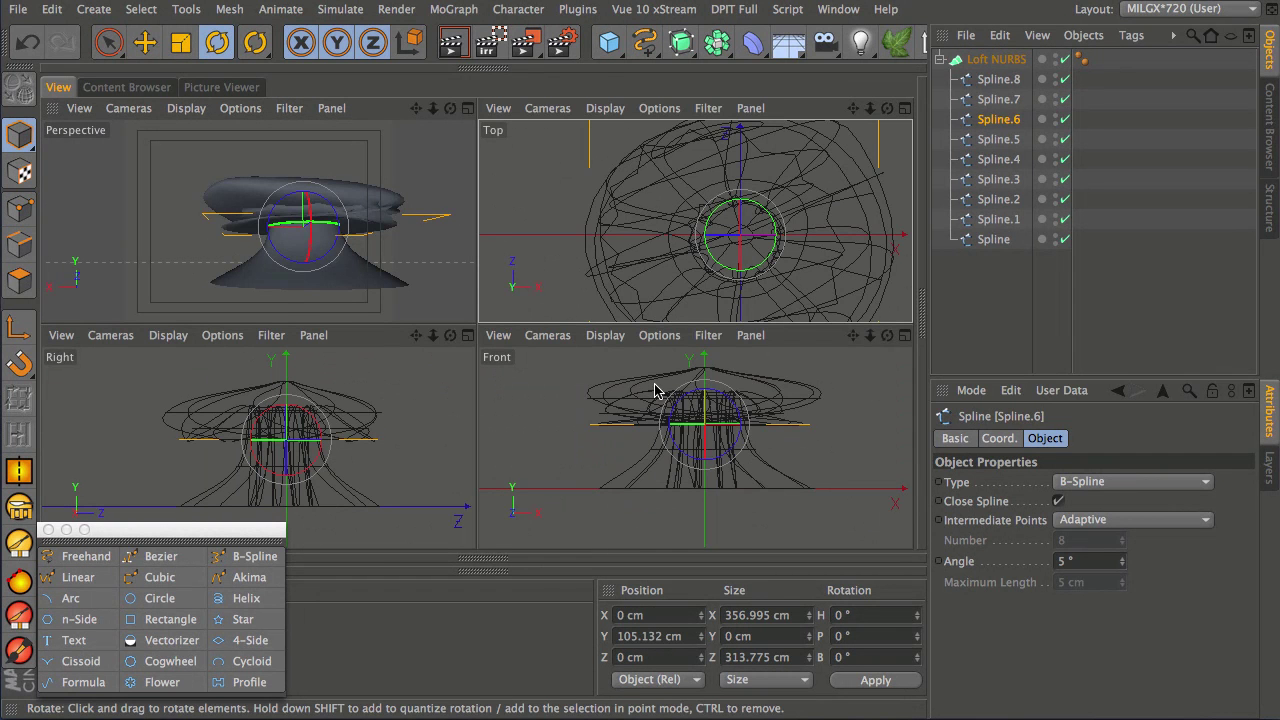
left_click_drag(678, 402, 735, 452)
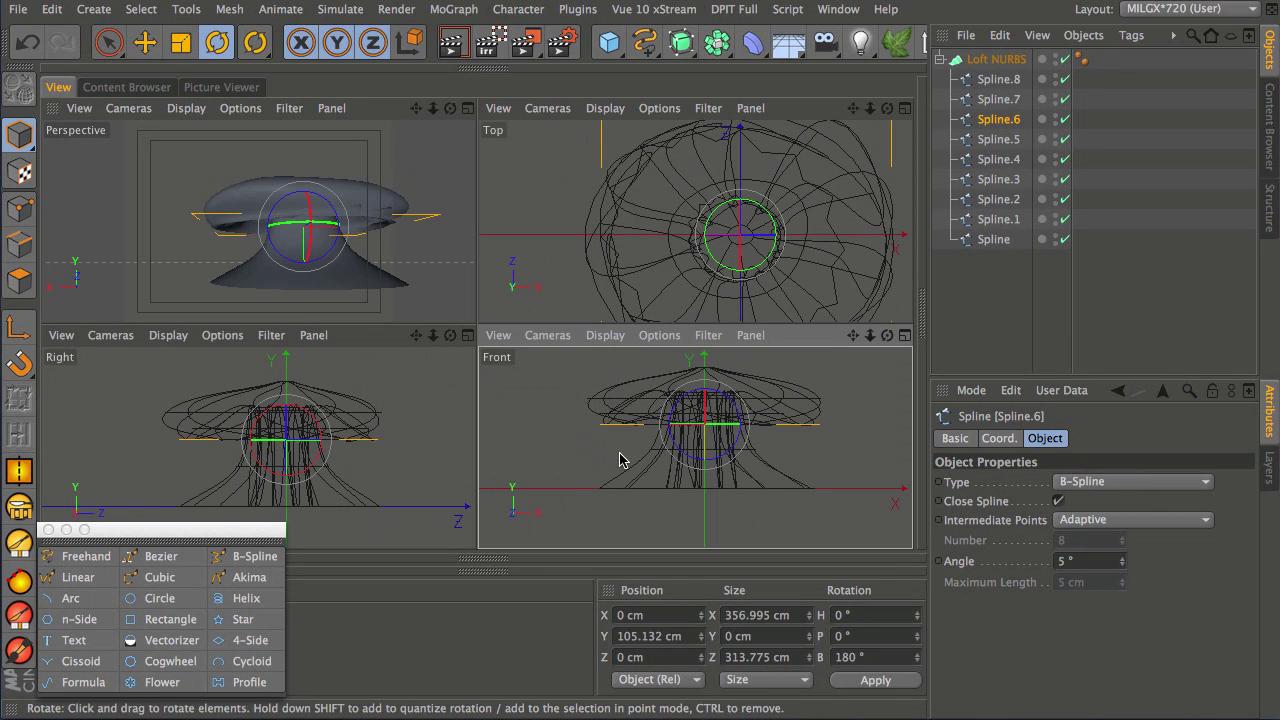
middle_click(333, 227)
middle_click(350, 222)
middle_click(577, 234)
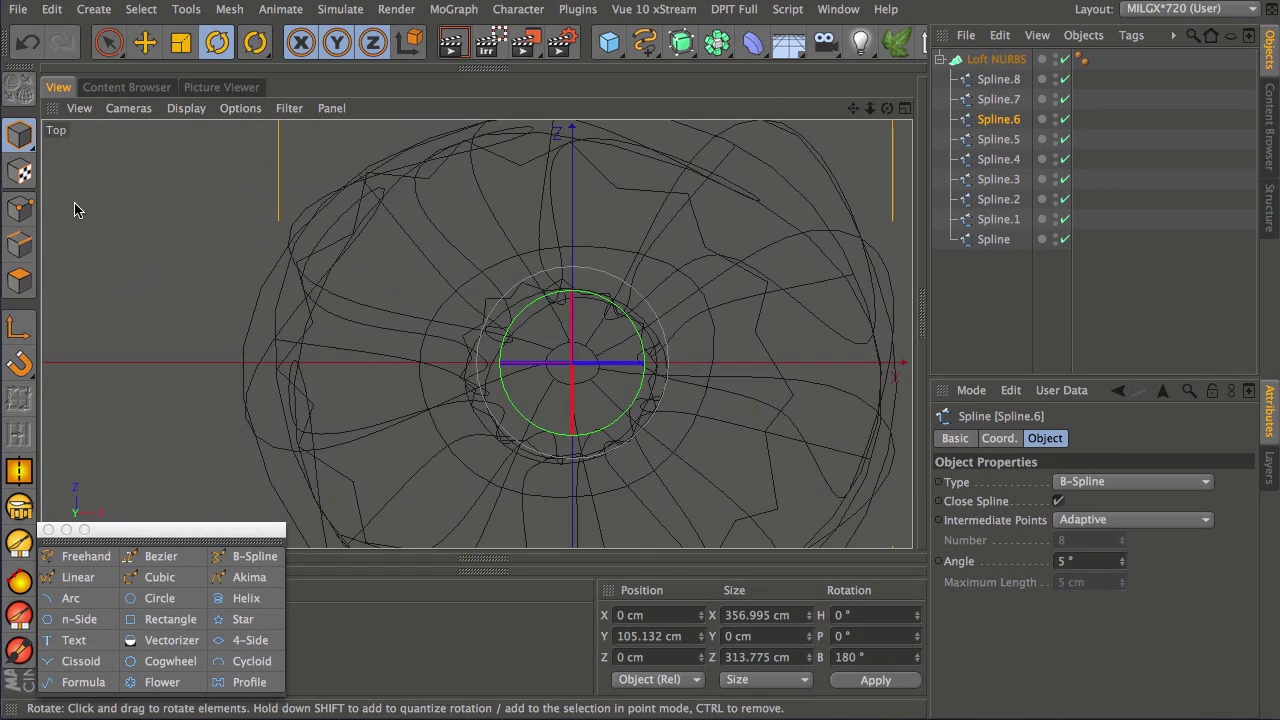
Rotate the flipped Spline.6 about its vertical axis in the Top view to align its start point with Spline.5.
left_click(20, 208)
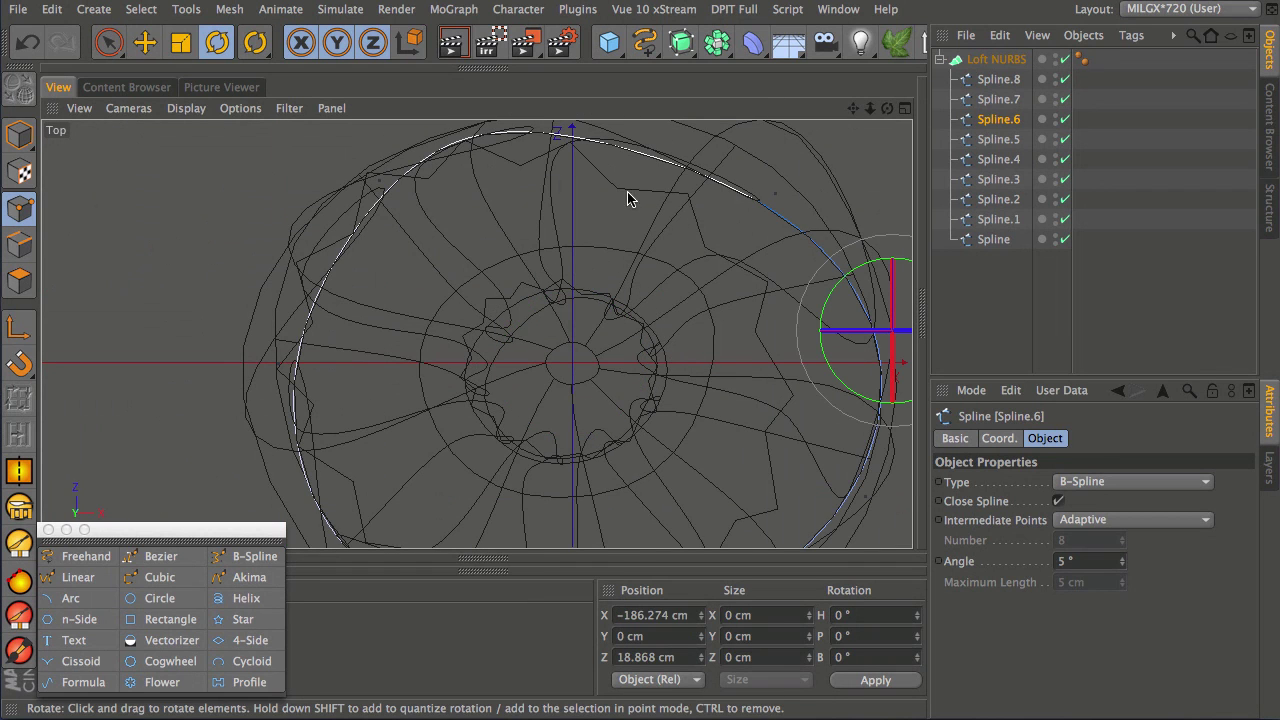
left_click(20, 135)
left_click_drag(518, 313, 496, 344)
left_click_drag(592, 297, 594, 306)
left_click(20, 208)
middle_click_drag(668, 238, 586, 196, "alt")
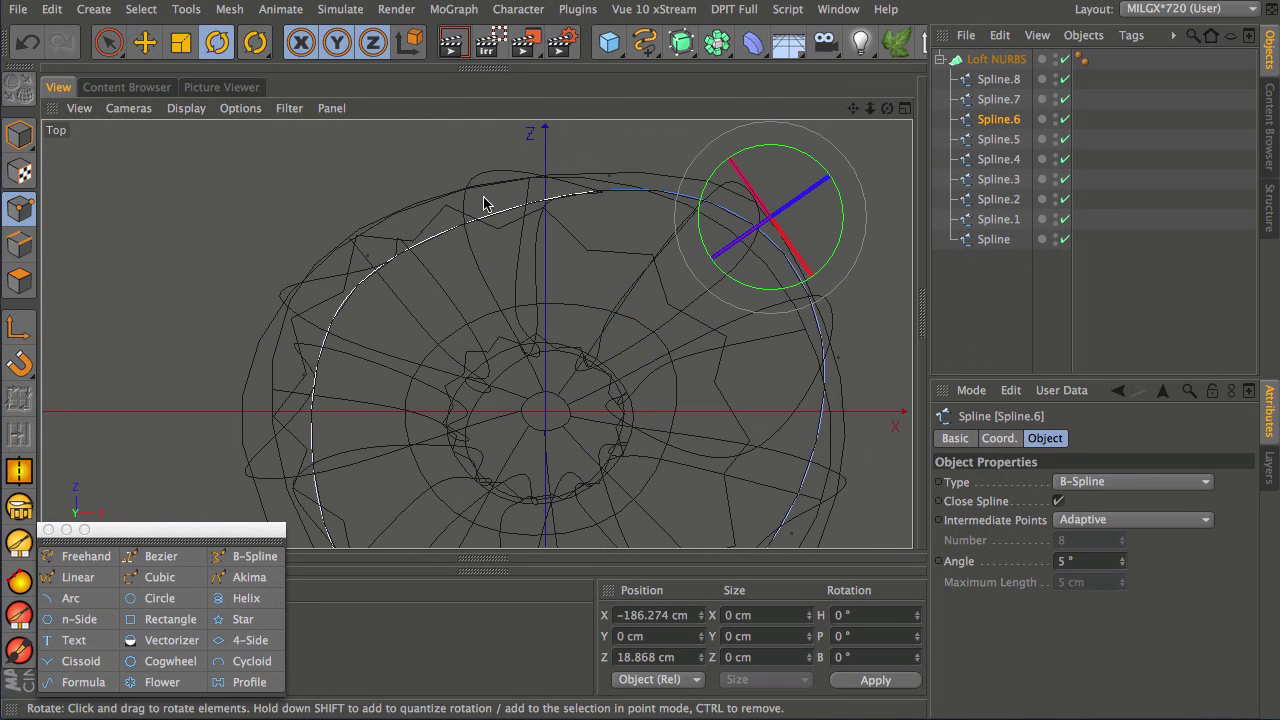
Rotate Spline.7 about its vertical axis in Model mode to align its start point with Spline.6.
left_click(1008, 100)
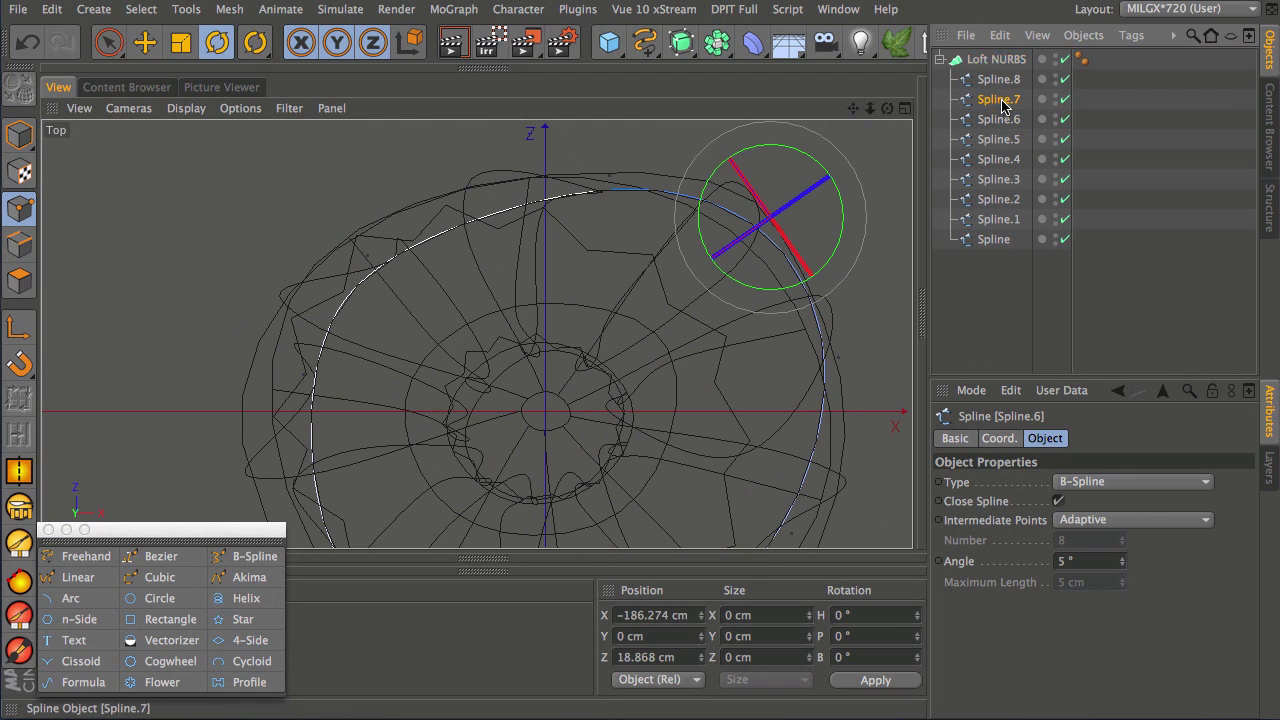
left_click(19, 135)
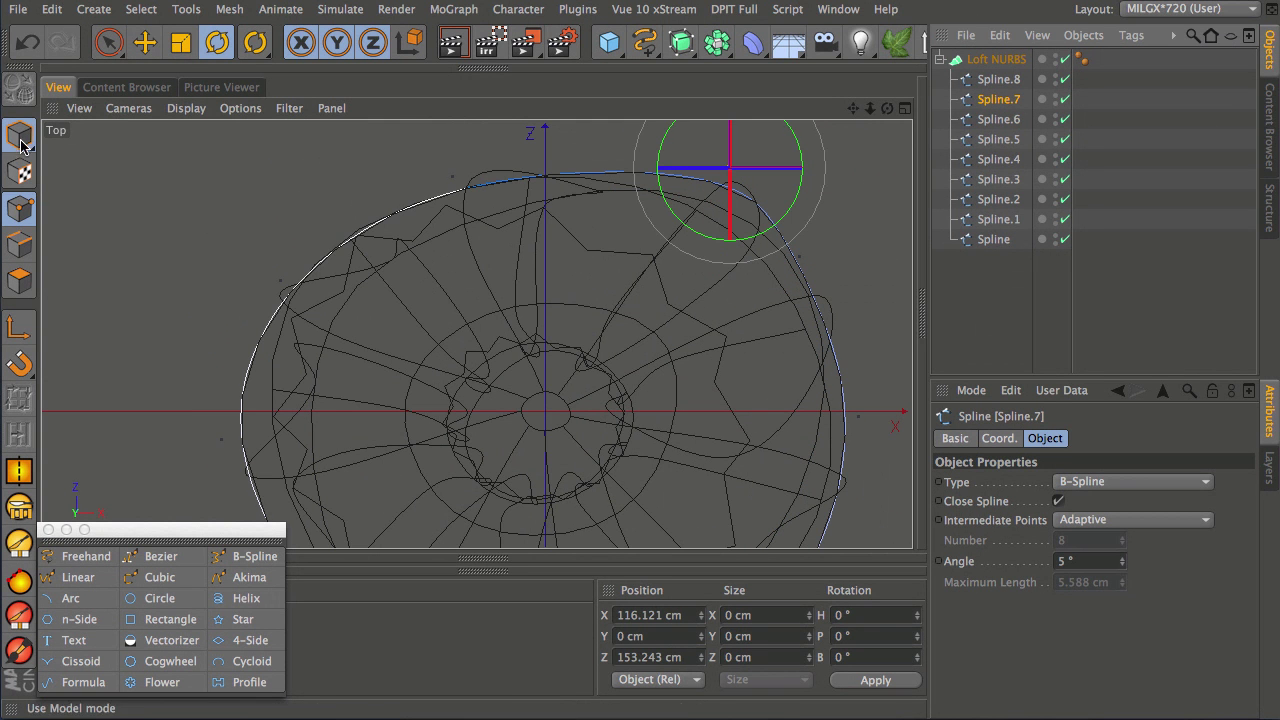
left_click_drag(493, 358, 520, 349)
Check Spline.8's points in the Top view and examine the lofted mushroom in the Perspective and Front views.
left_click(1000, 80)
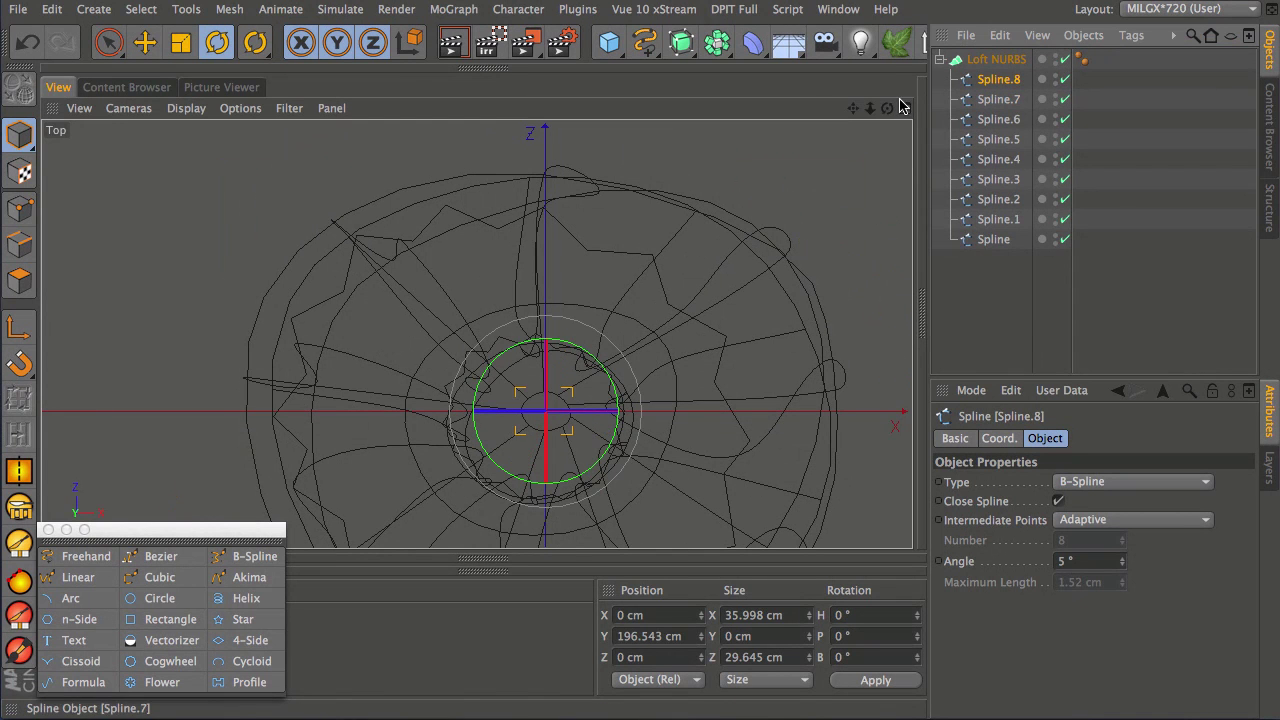
left_click(22, 208)
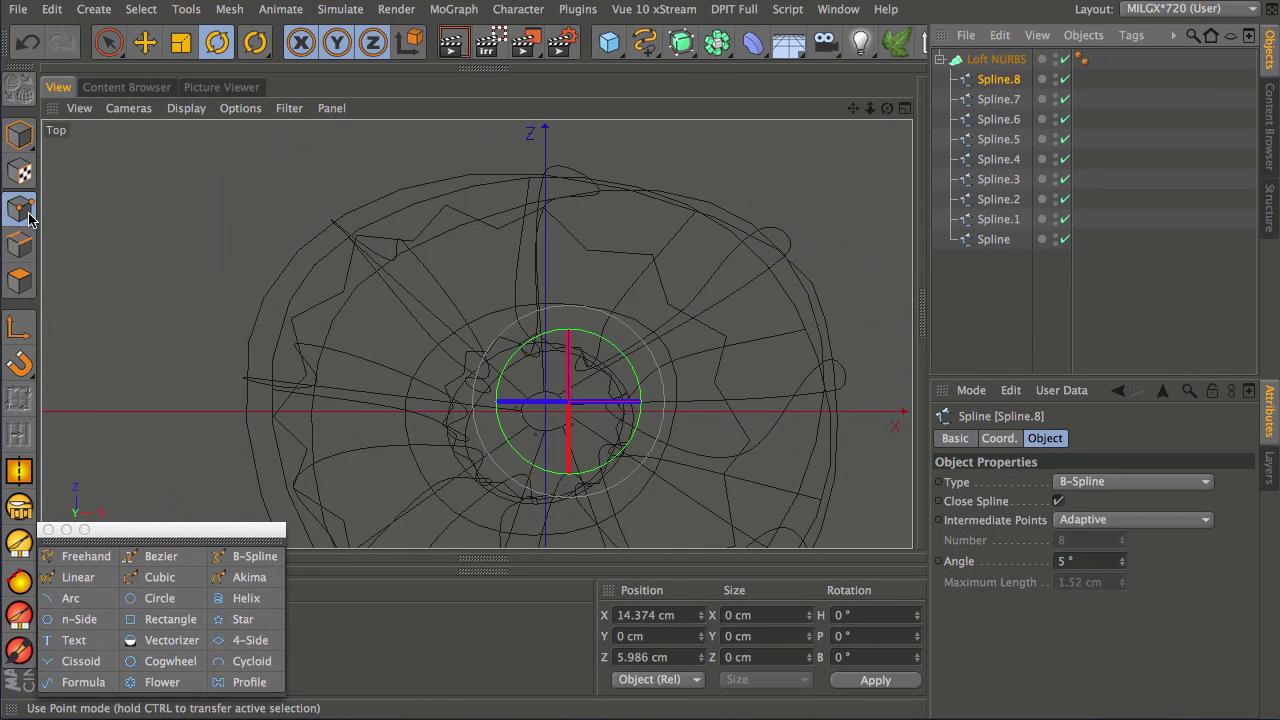
scroll(575, 395, "up", 10)
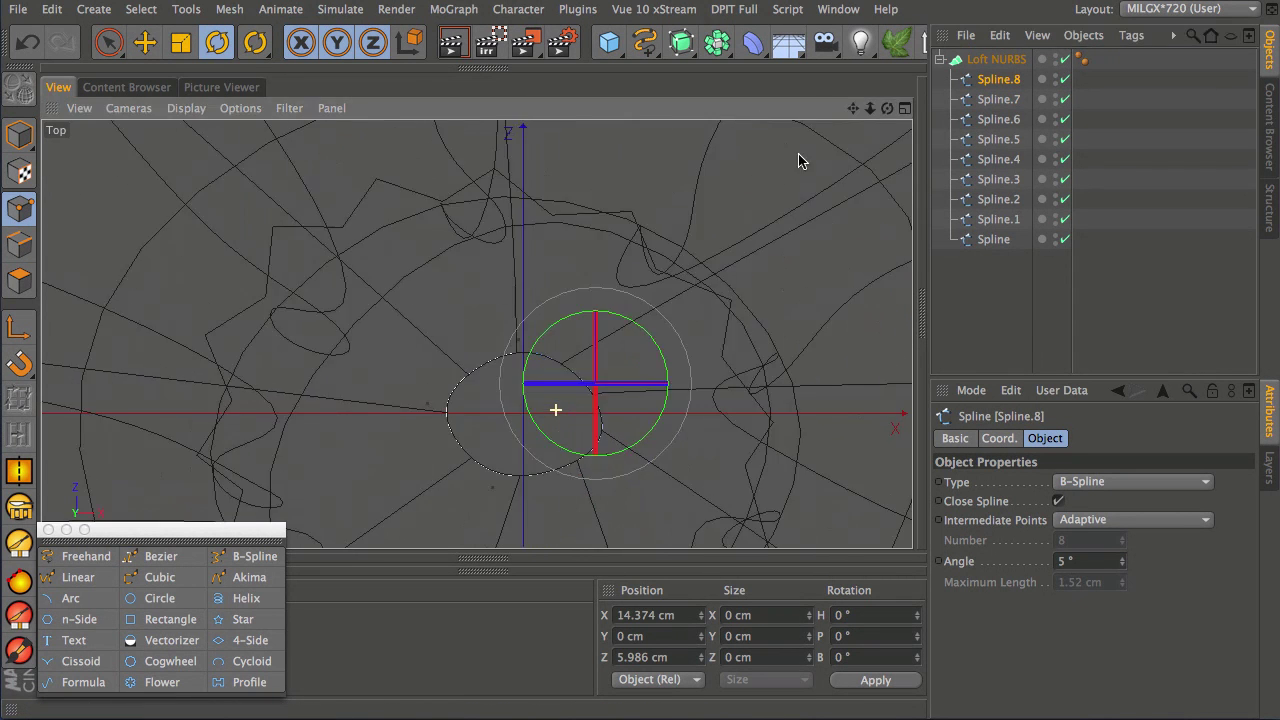
scroll(486, 349, "down", 8)
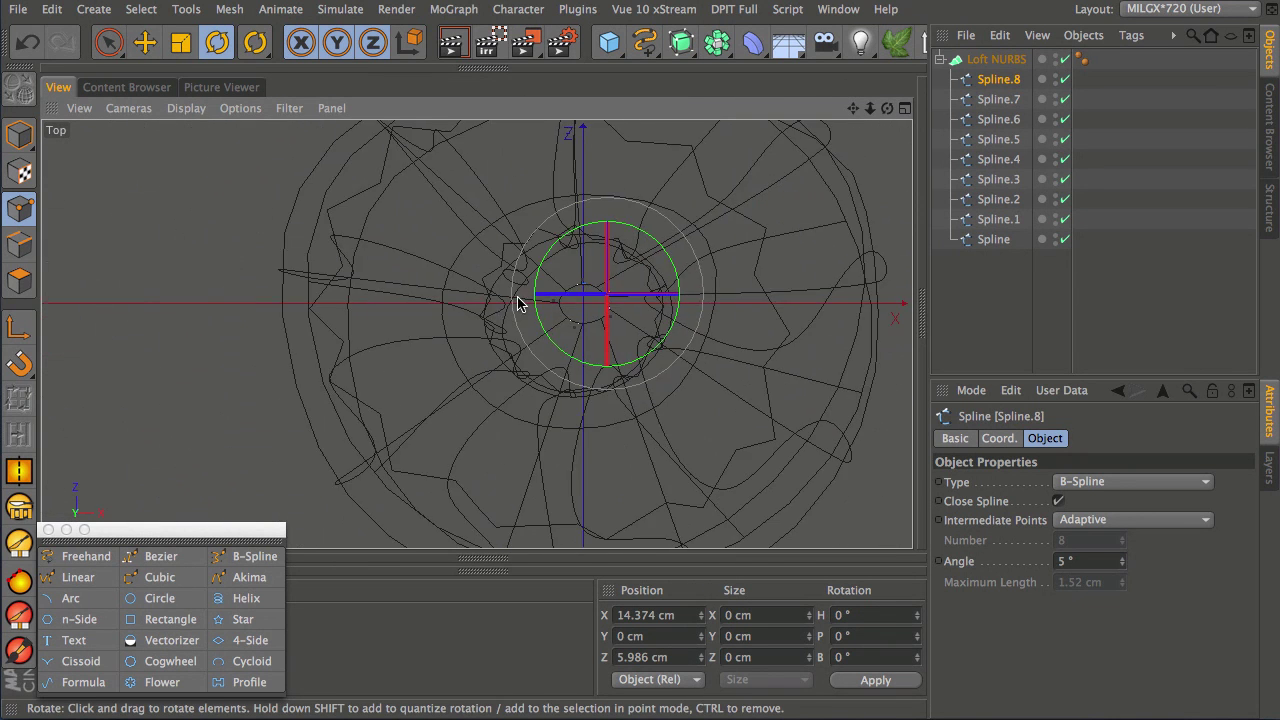
middle_click(518, 304)
middle_click(443, 263)
left_click_drag(663, 206, 578, 352, "alt")
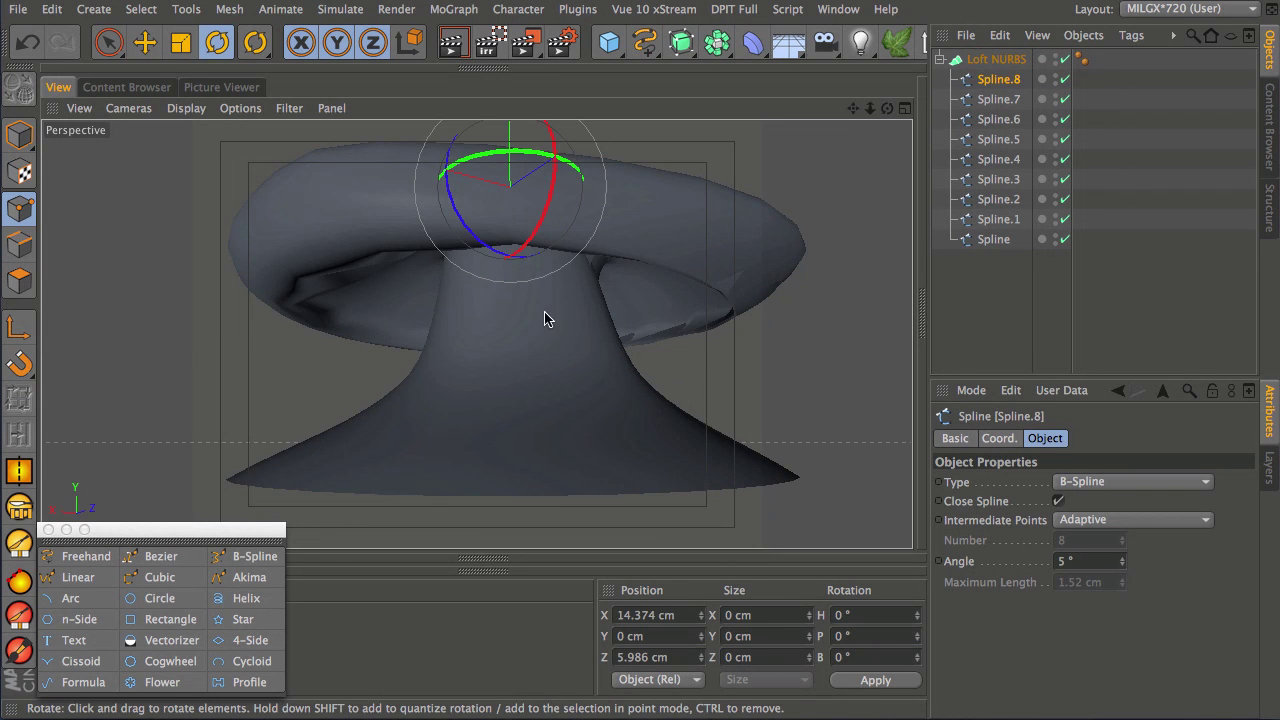
middle_click(605, 352)
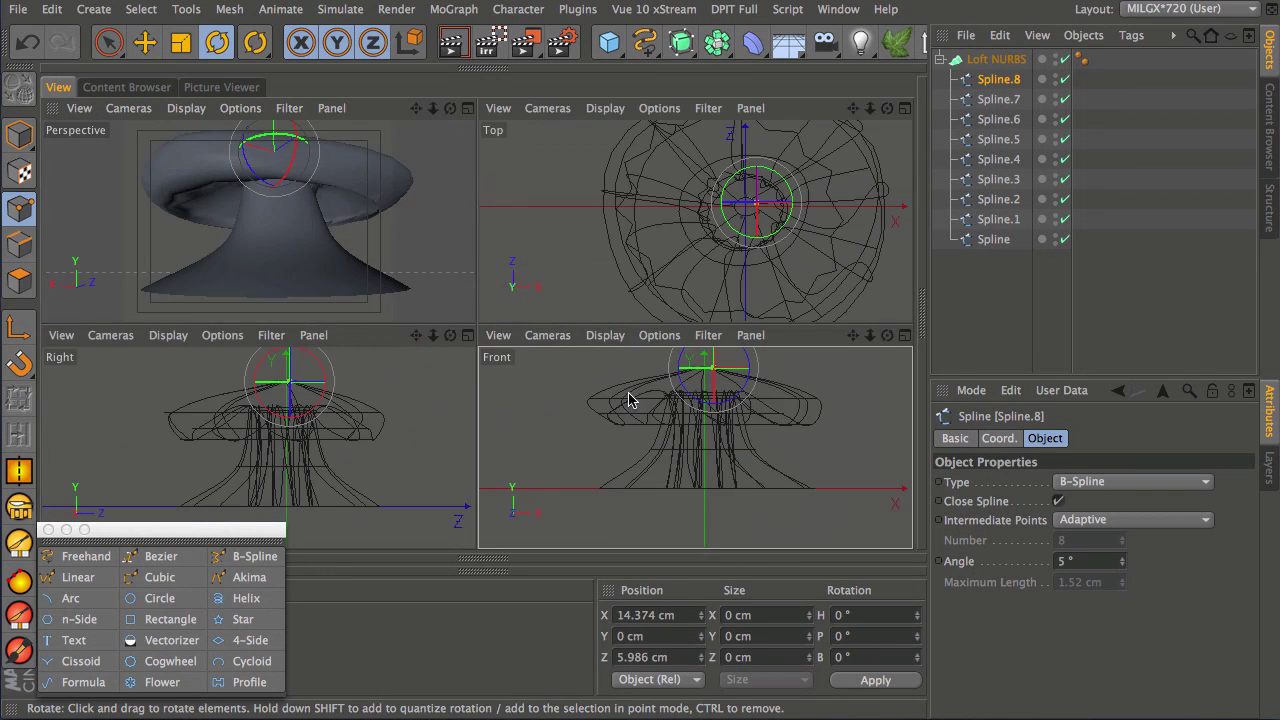
middle_click(626, 382)
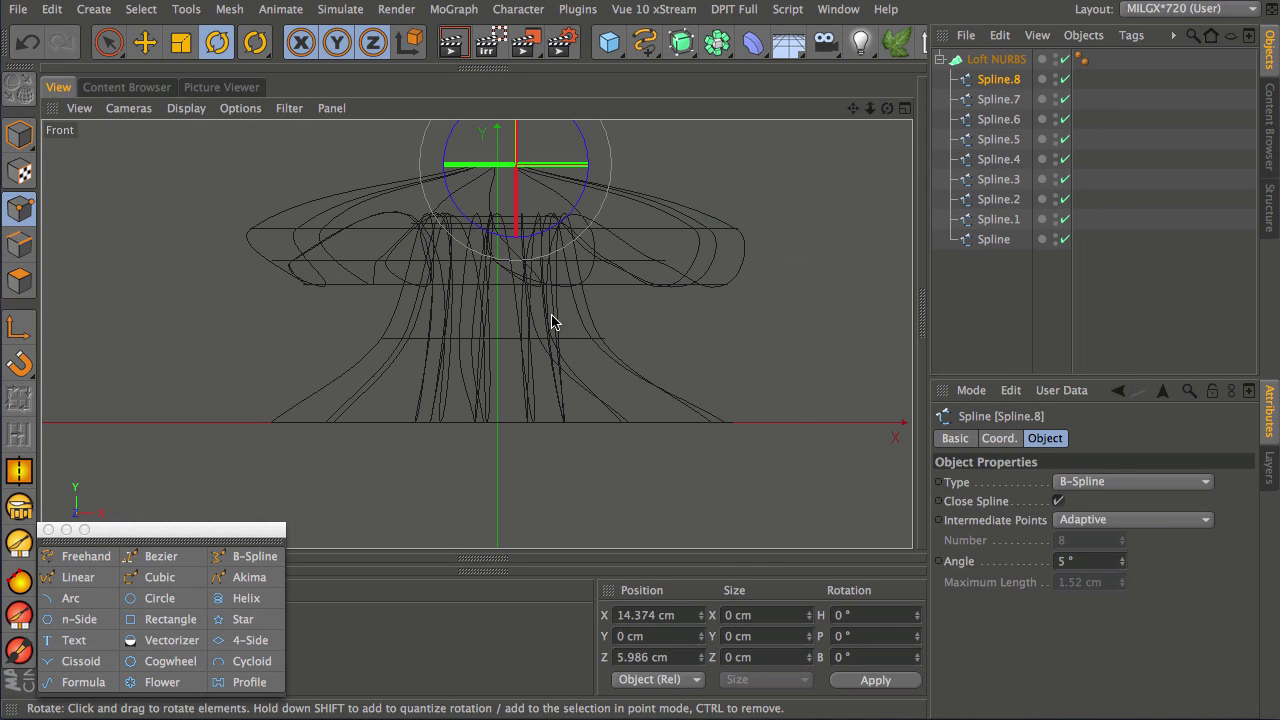
middle_click(617, 398)
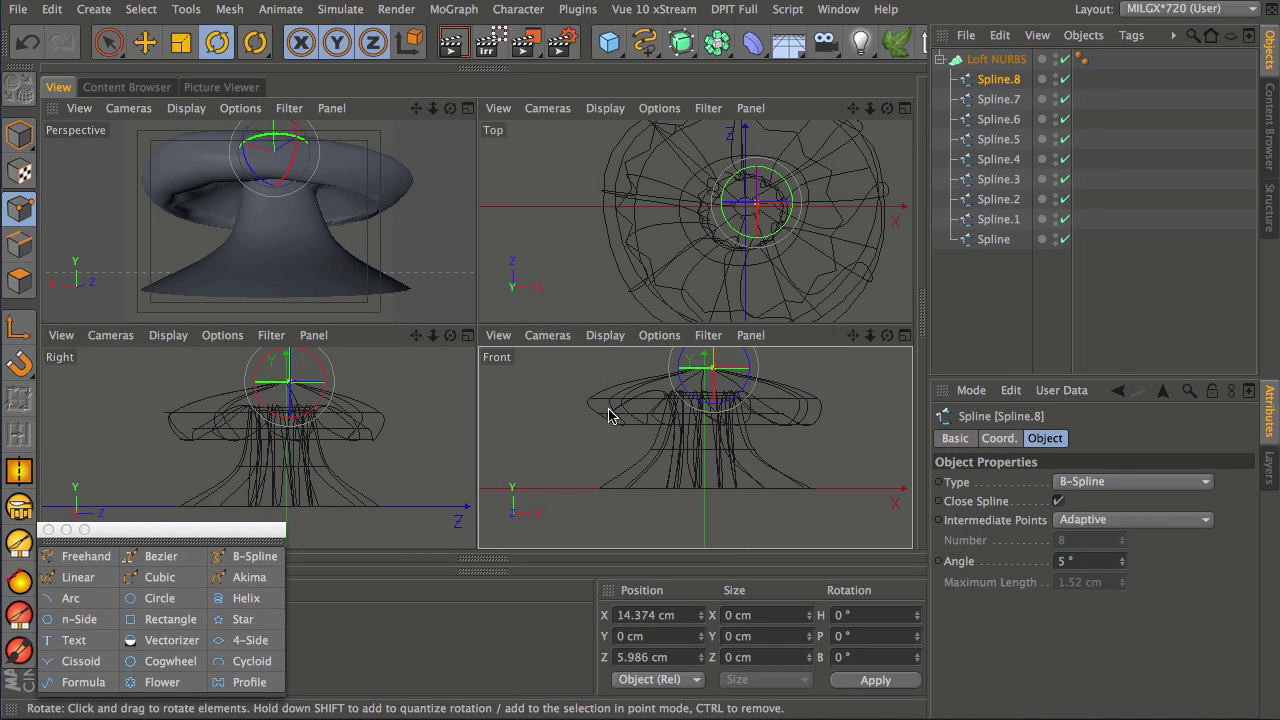
key("F1")
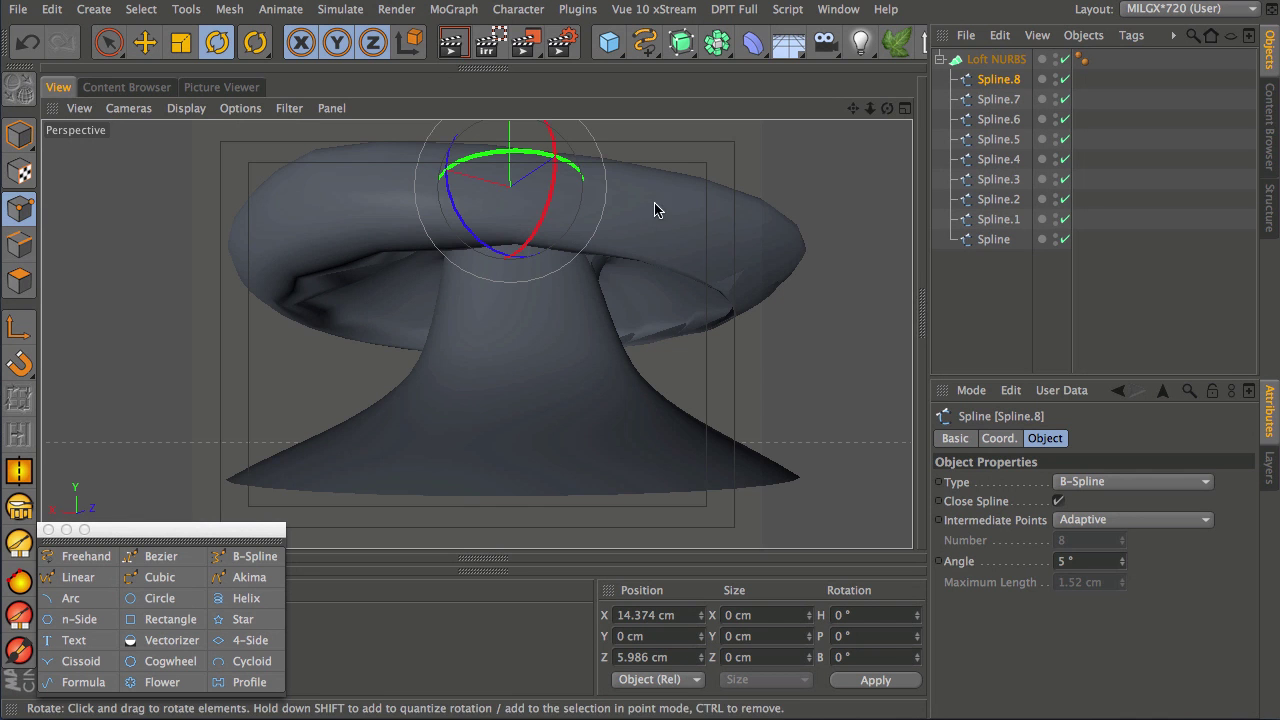
Tilt Spline.5, Spline.6 and Spline.7 together in Model mode and raise them to tip the mushroom cap.
left_click(1000, 120)
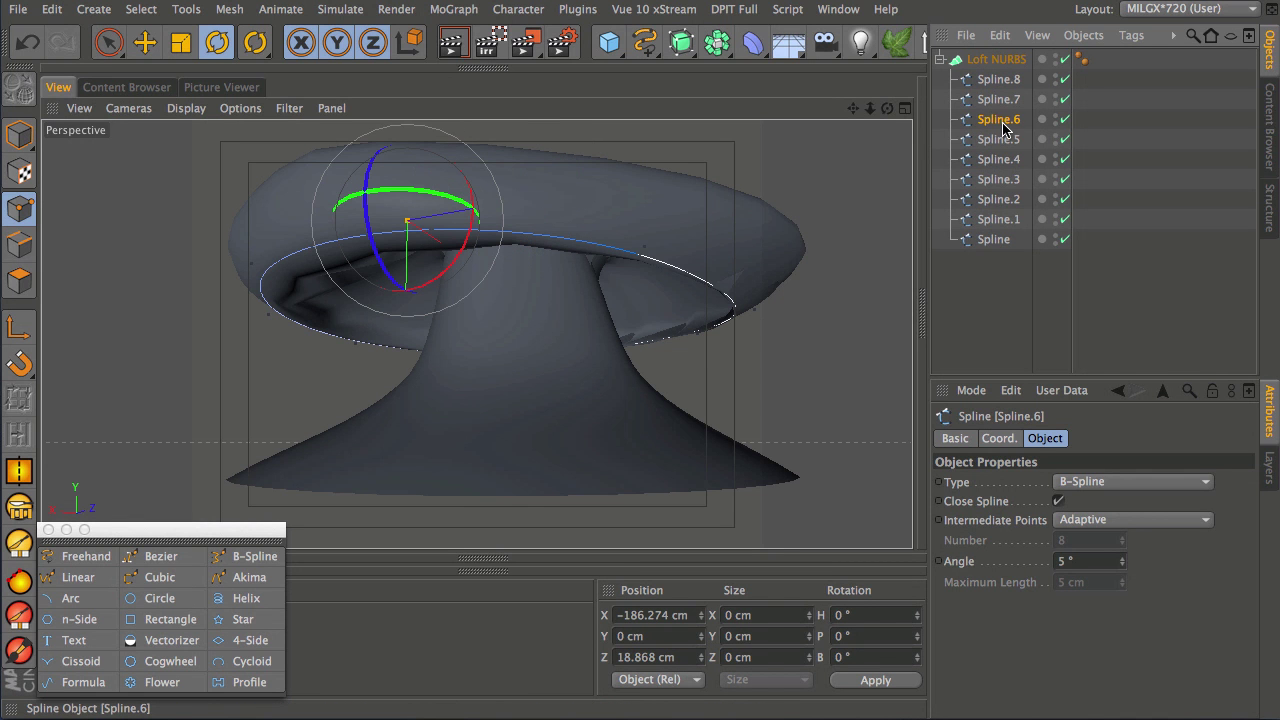
left_click(19, 135)
left_click(998, 139)
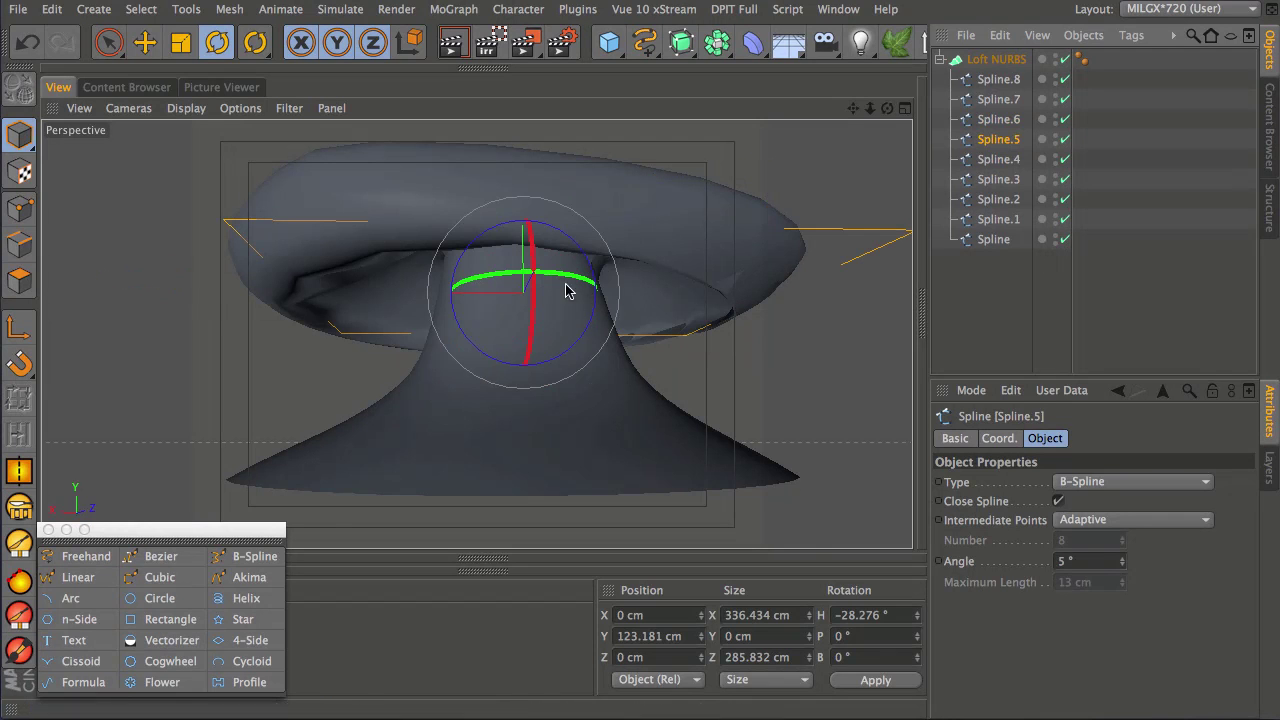
left_click(1000, 120, "shift")
left_click(1000, 79, "shift")
left_click(1008, 99, "shift")
left_click(1000, 79, "ctrl")
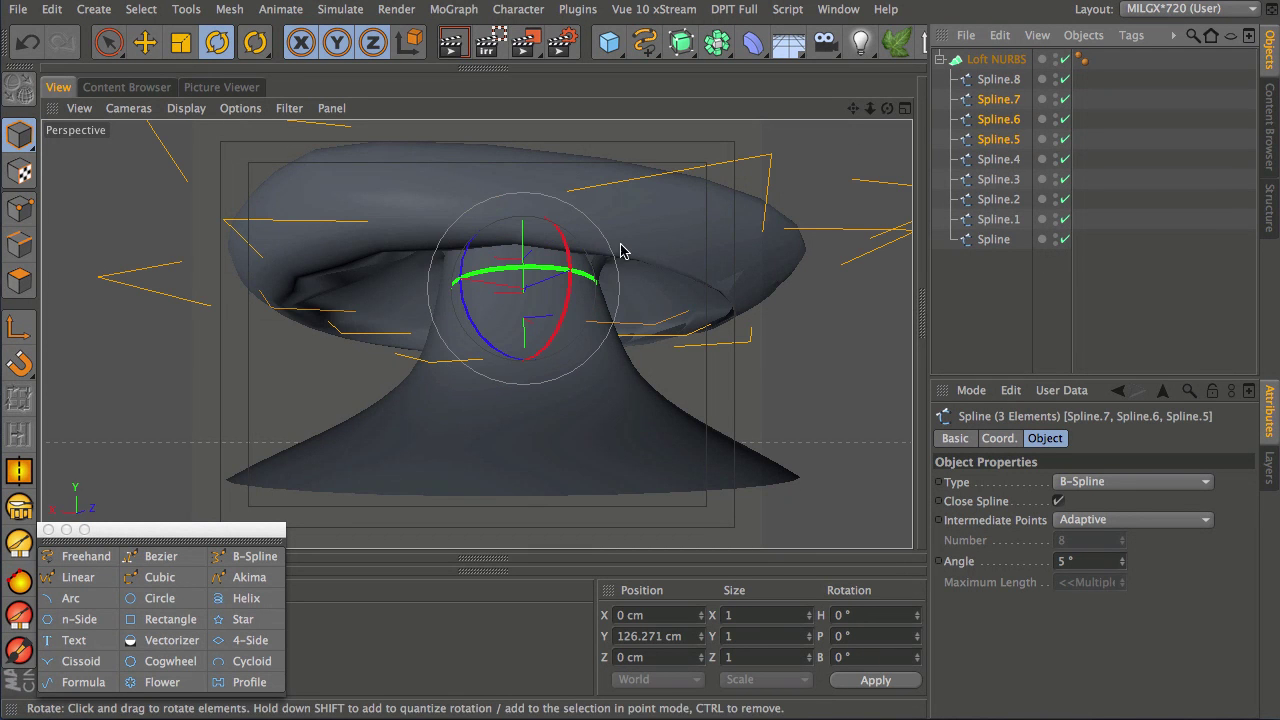
left_click_drag(579, 277, 527, 279)
key("e")
left_click_drag(553, 416, 585, 505)
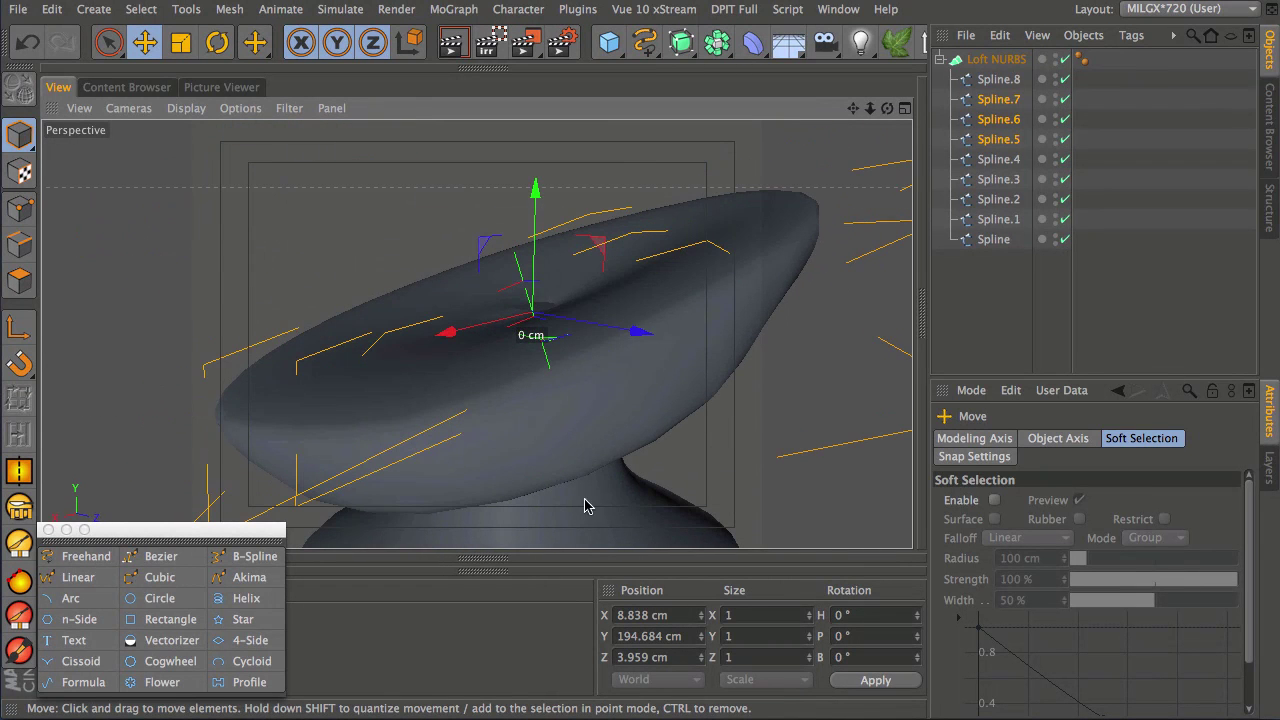
Raise Spline.8 above the tilted loops to form the cap's peak and adjust Spline.7 beneath it.
left_click(998, 79)
left_click_drag(535, 185, 503, 25)
left_click(1000, 100)
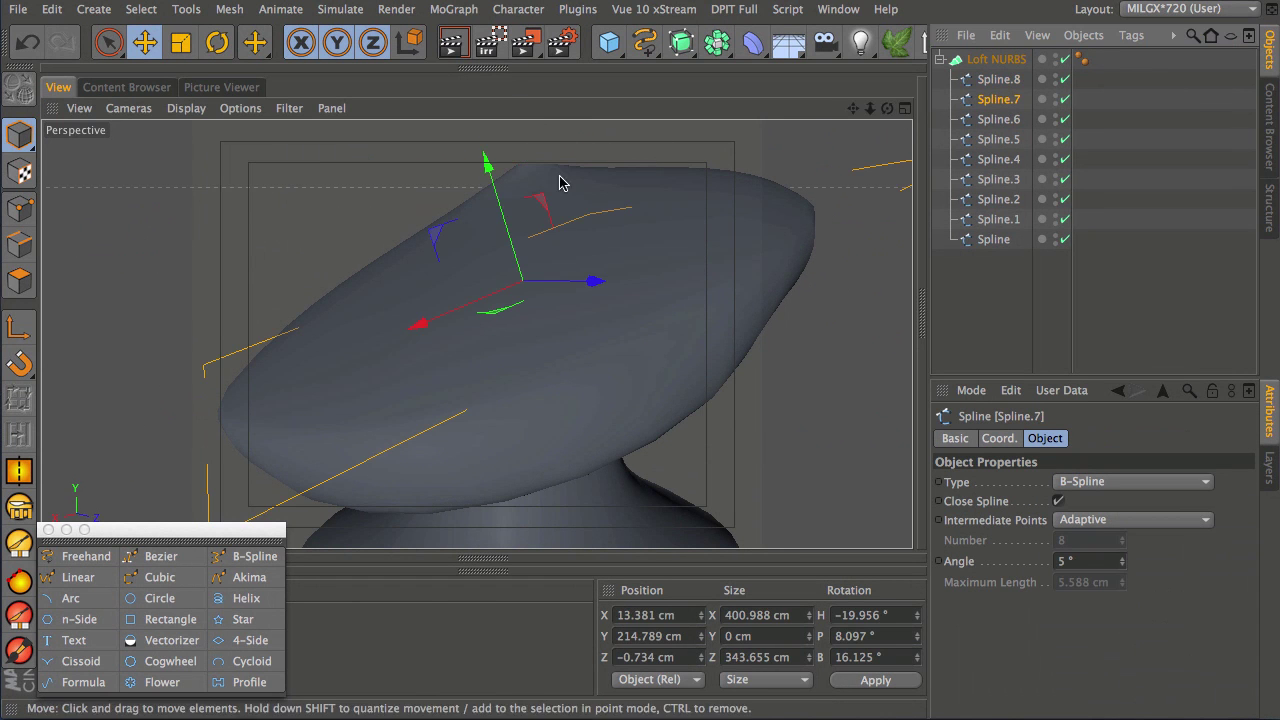
left_click_drag(437, 242, 528, 270)
Raise Spline.4 at the top of the stem and reposition Spline.2 at a height of about 114 cm.
left_click(990, 140)
left_click(992, 160)
left_click_drag(586, 325, 566, 126)
left_click(998, 179)
left_click(1010, 199)
left_click_drag(560, 348, 564, 418)
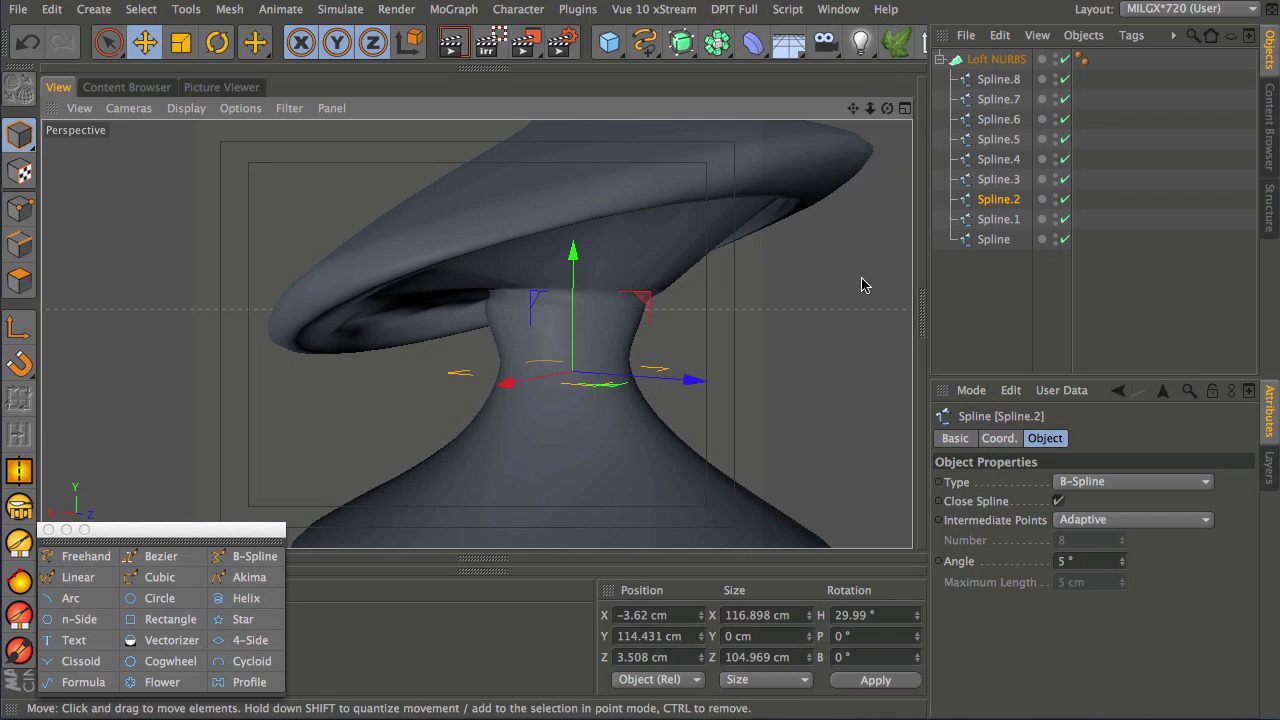
Respace the stem loops by adjusting Spline.1, lowering Spline.2 to about 87 cm and placing Spline.3 at about 162 cm.
left_click(990, 219)
left_click_drag(563, 330, 522, 345)
left_click(998, 199)
left_click_drag(553, 196, 557, 237)
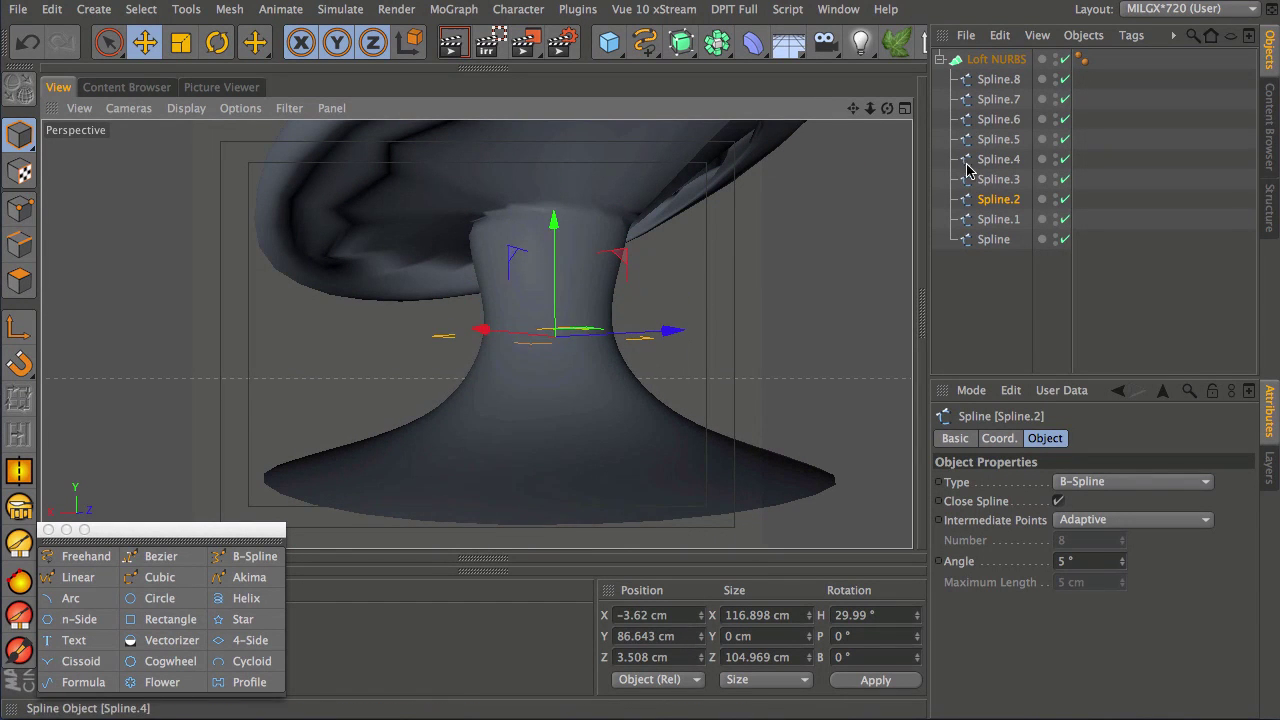
left_click(998, 179)
left_click_drag(551, 173, 401, 295)
Look at the underside of the cap around Spline.4 and switch the Perspective display to shading with lines.
left_click_drag(609, 200, 543, 196, "alt")
left_click(540, 243)
mouse_move(543, 196)
left_mouse_down("alt")
mouse_move(520, 377)
mouse_move(563, 203)
left_mouse_up("alt")
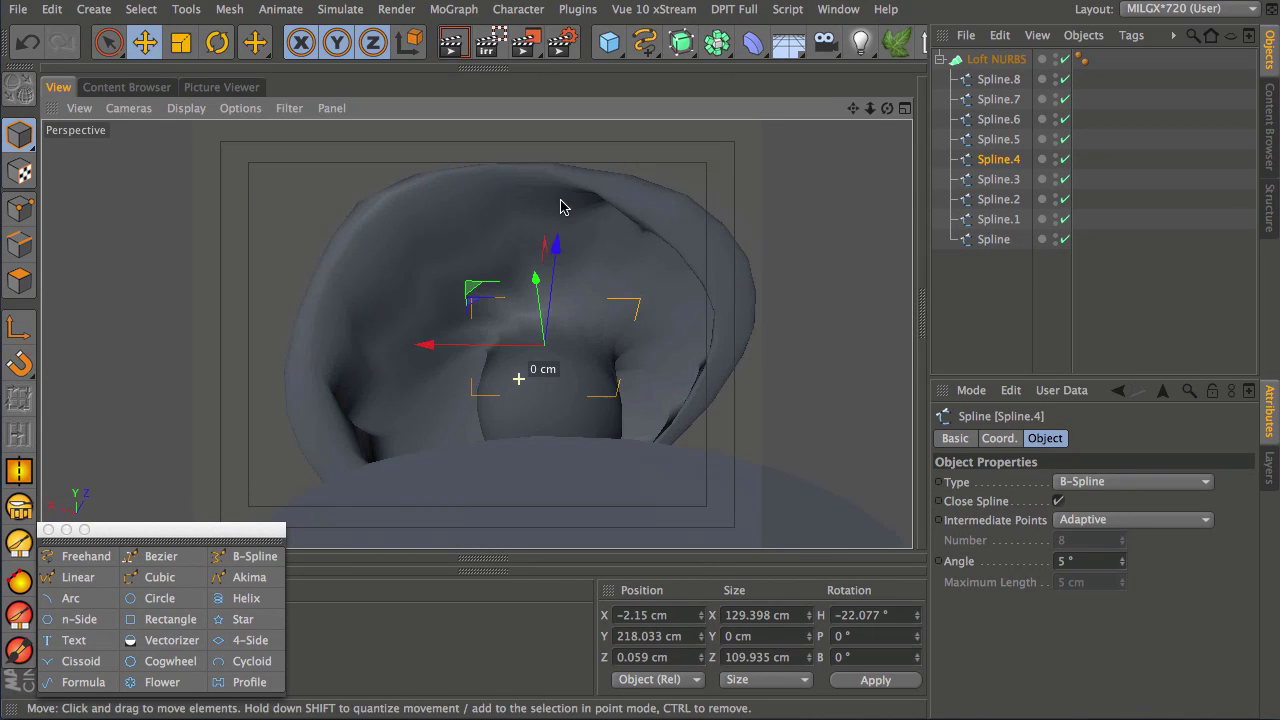
left_click(187, 108)
left_click(210, 160)
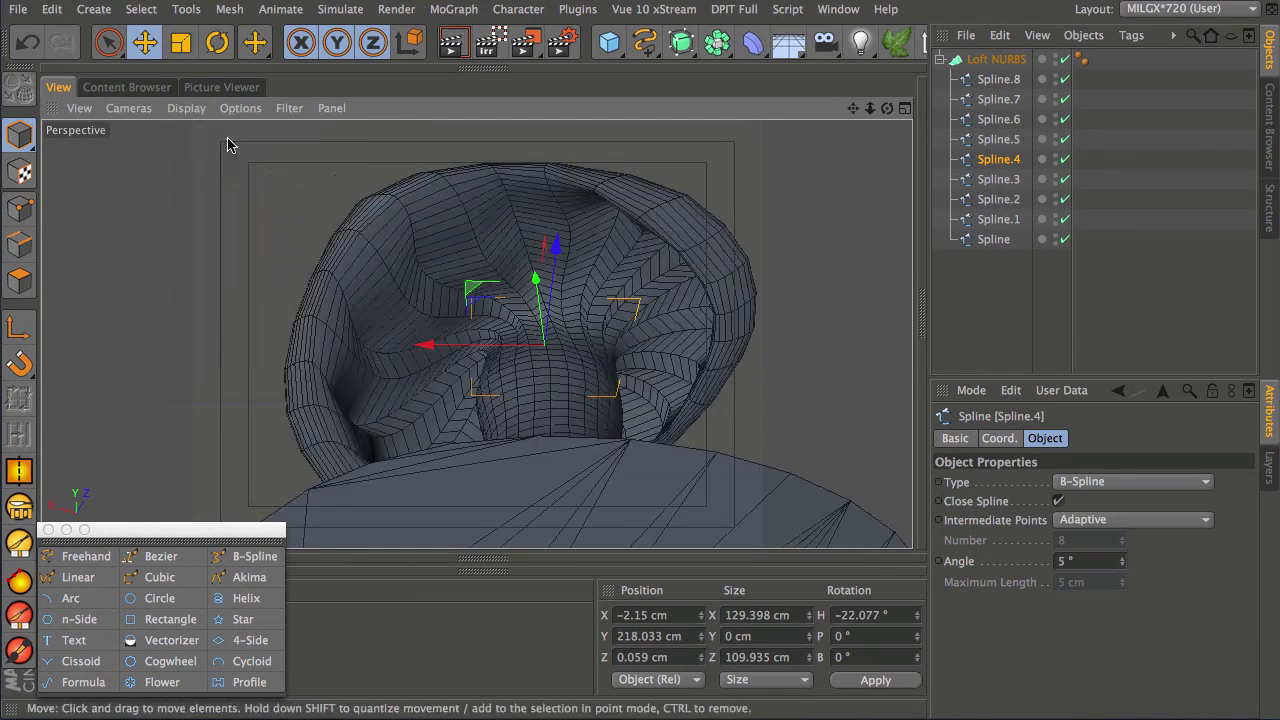
Scale Spline.4 down to about 101 × 86 cm and Spline.3 to about 64 × 55 cm to narrow the upper stem.
left_click_drag(588, 317, 566, 405, "alt")
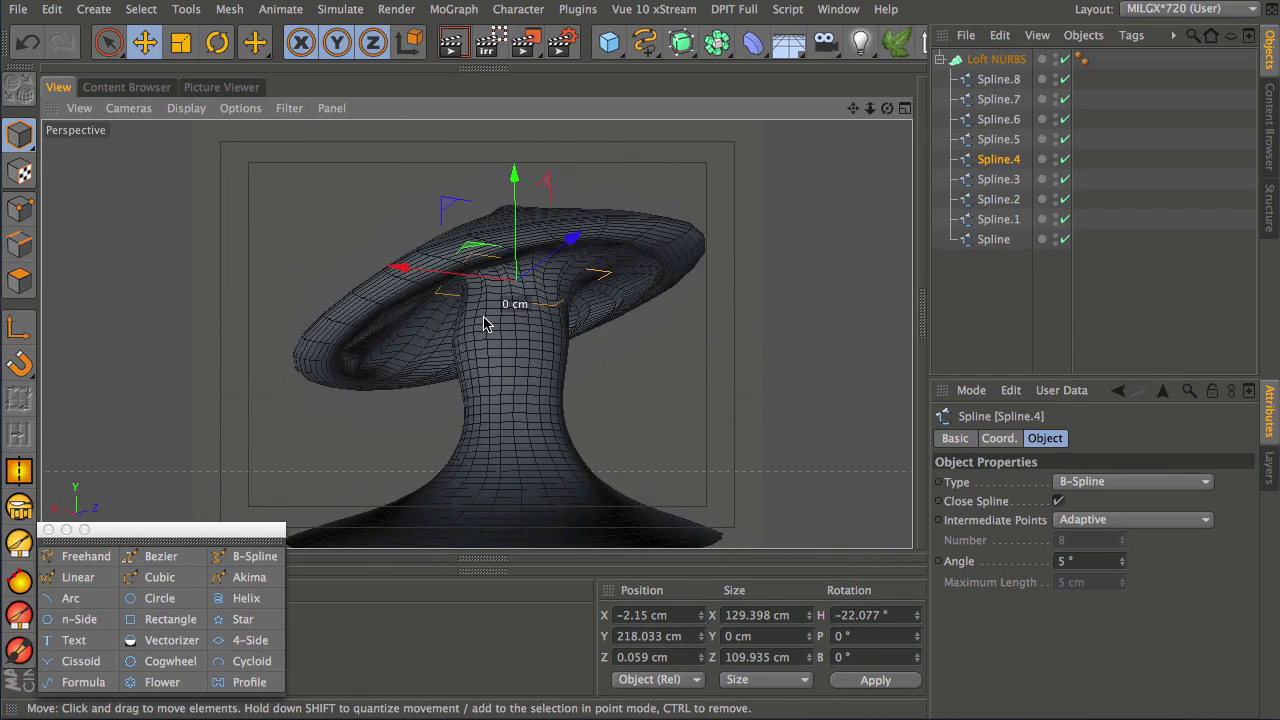
right_click_drag(566, 405, 556, 275, "alt")
left_click_drag(556, 275, 522, 264, "alt")
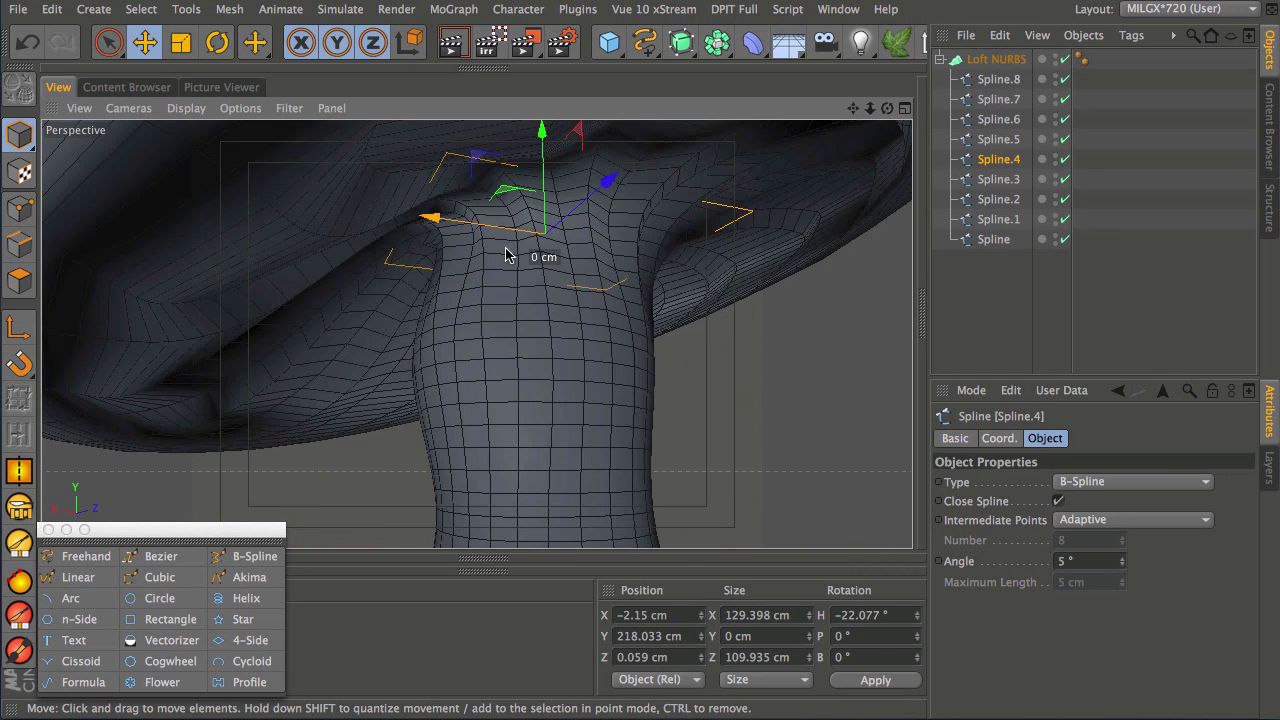
right_click_drag(505, 255, 520, 280, "alt")
left_click_drag(520, 280, 608, 288, "alt")
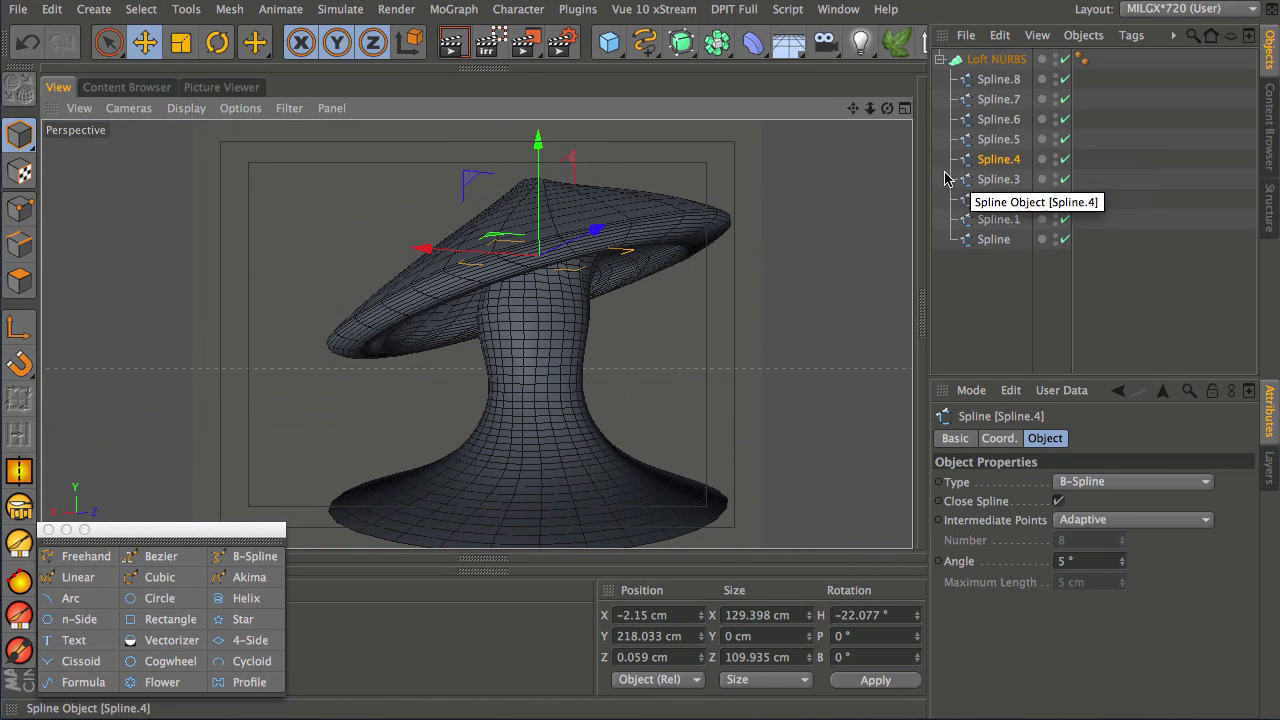
key("t")
left_click_drag(660, 328, 459, 405)
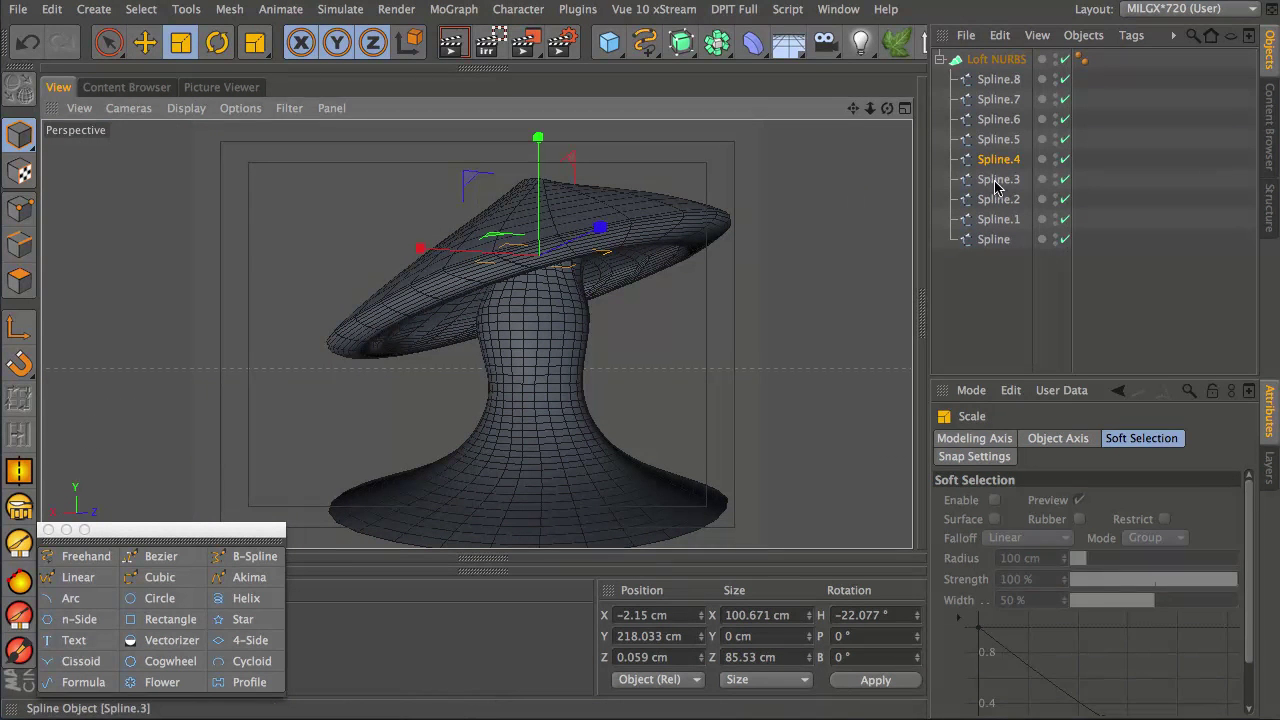
left_click(586, 380)
left_click_drag(586, 380, 507, 402)
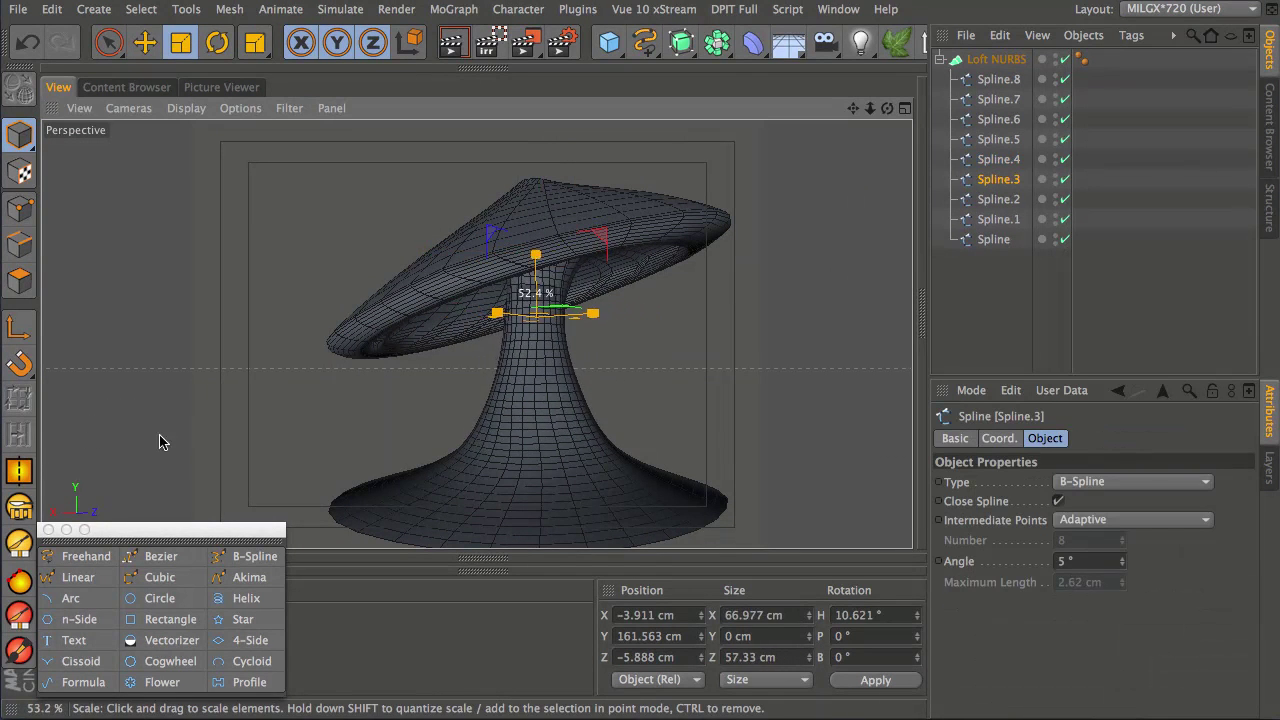
Rotate Spline.3 to tilt the upper stem toward the angle of the cap.
key("r")
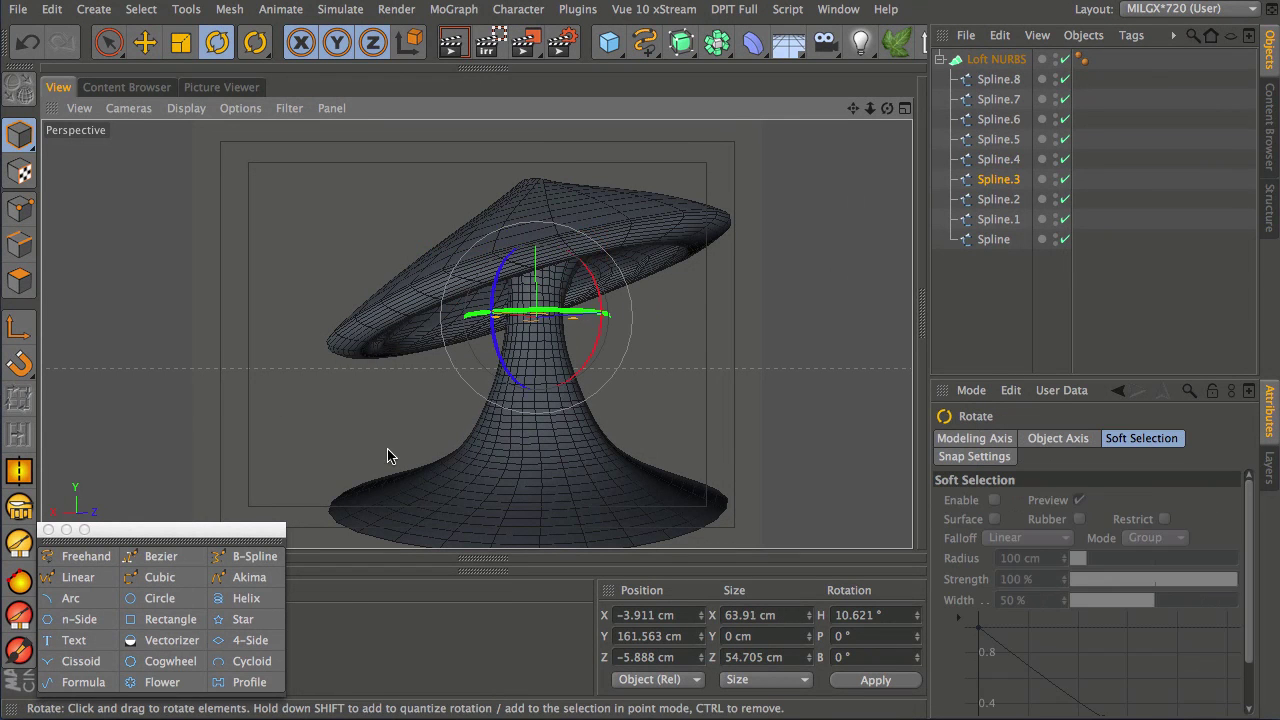
left_click_drag(606, 320, 580, 314)
left_click_drag(450, 344, 574, 283)
Rotate Spline.2 to about 26° heading, 22° pitch and 2° bank to bend the lower stem.
left_click(998, 199)
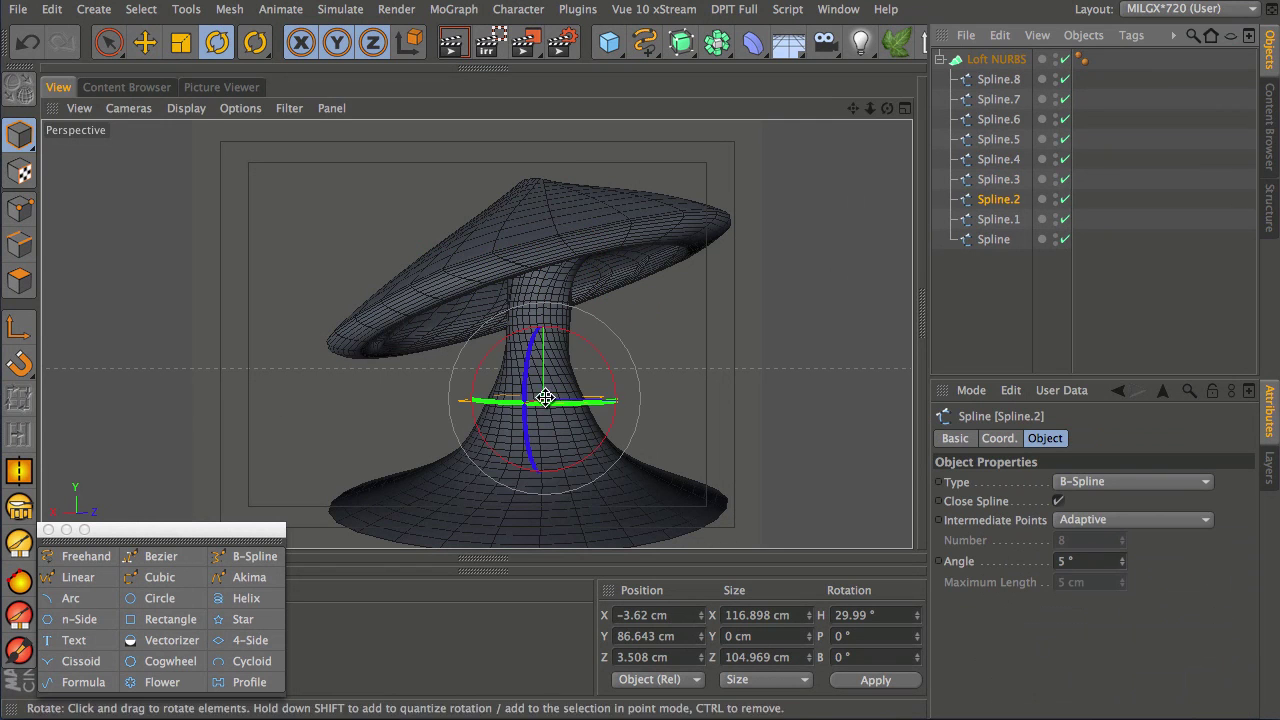
left_click_drag(544, 397, 567, 404)
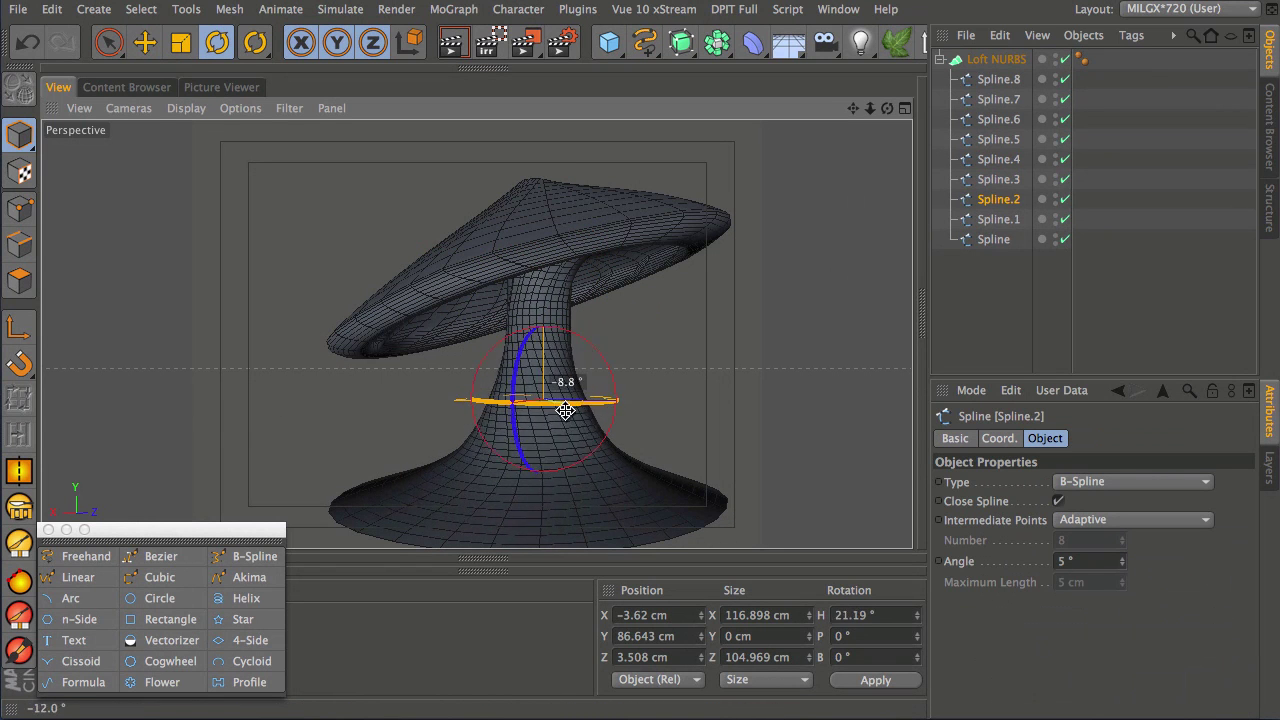
left_click_drag(682, 391, 610, 381)
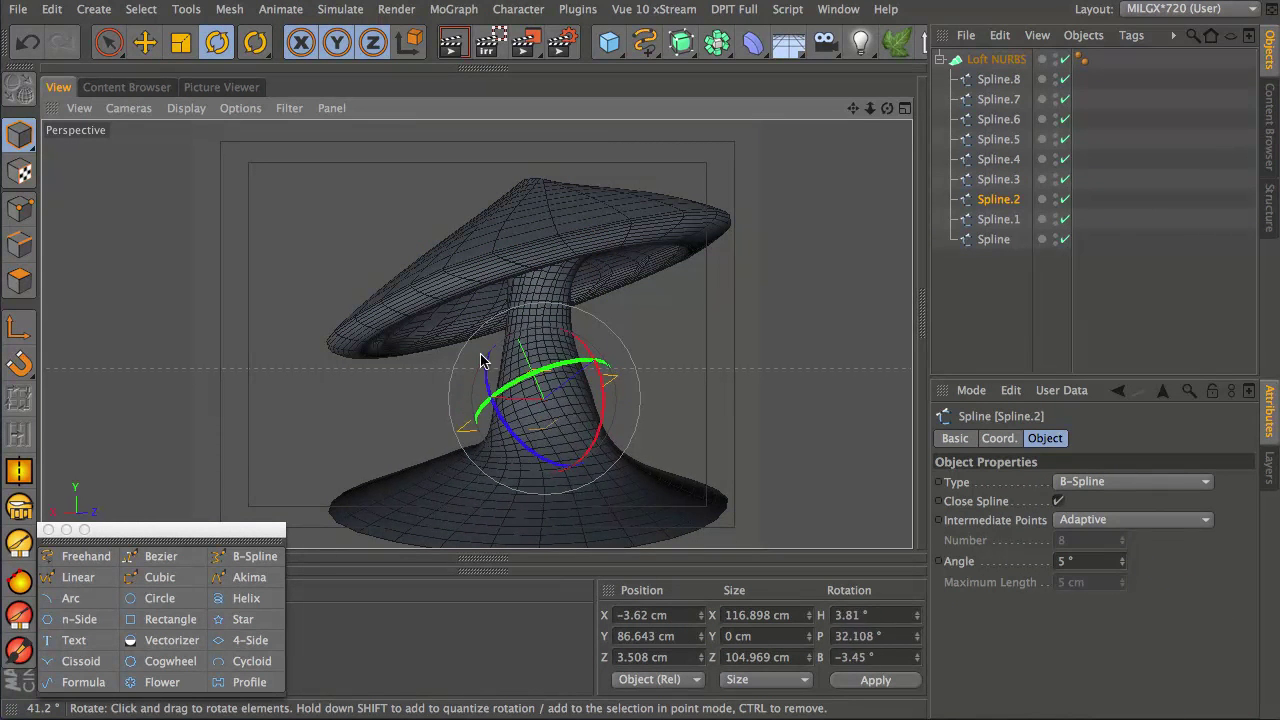
left_click_drag(513, 368, 515, 366)
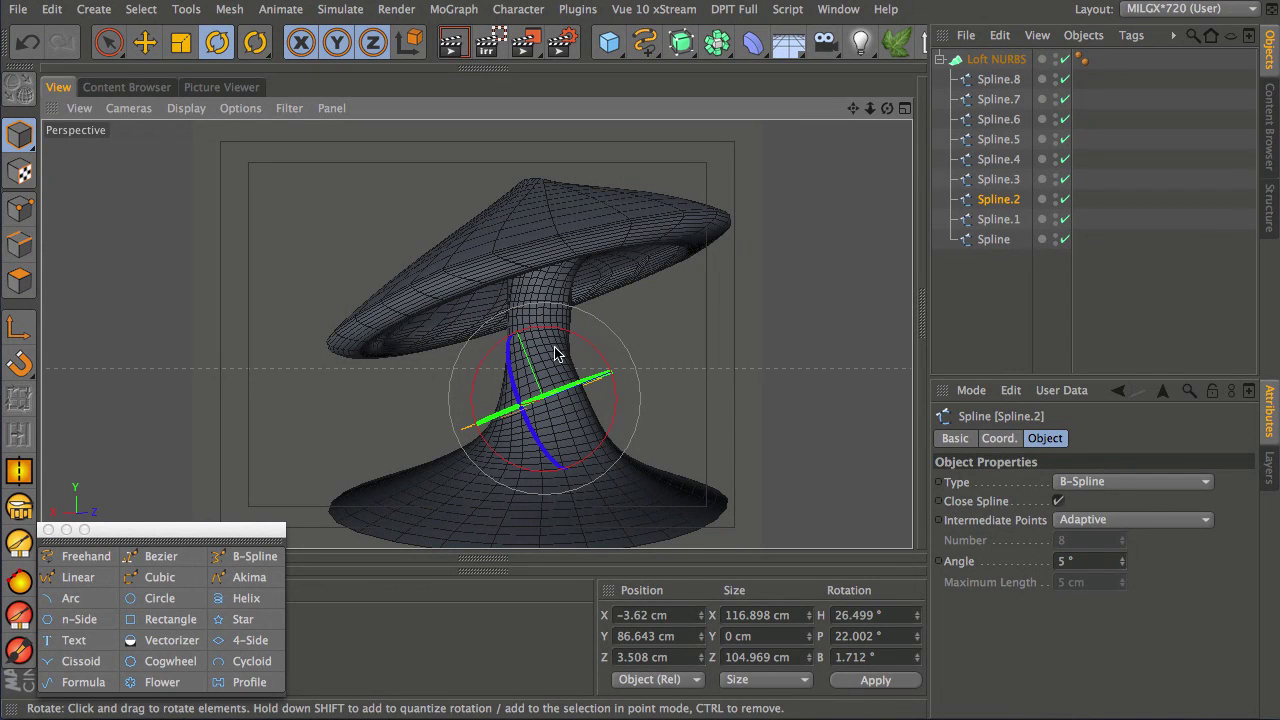
left_click_drag(638, 430, 566, 340, "alt")
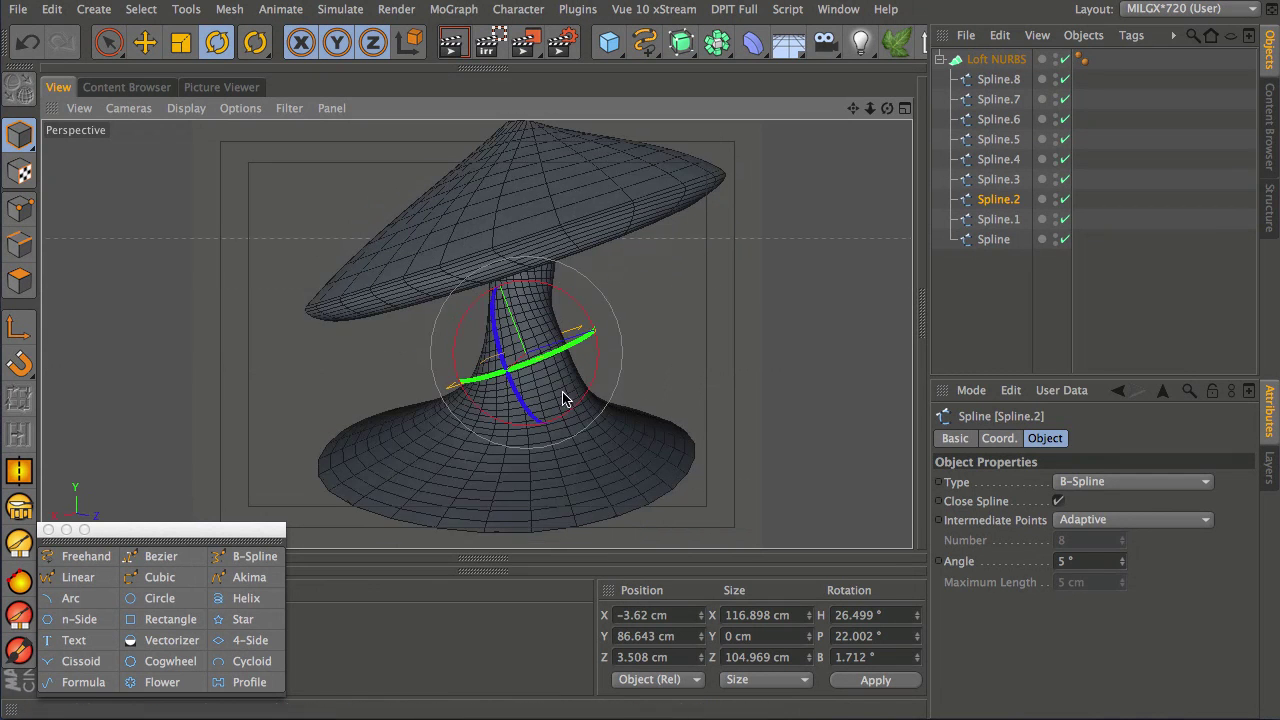
Subdivide the base loop, Spline, in the Top view in Points mode to add more points.
left_click(993, 239)
middle_click(670, 396)
middle_click(634, 251)
left_click(20, 208)
left_click_drag(470, 330, 565, 318)
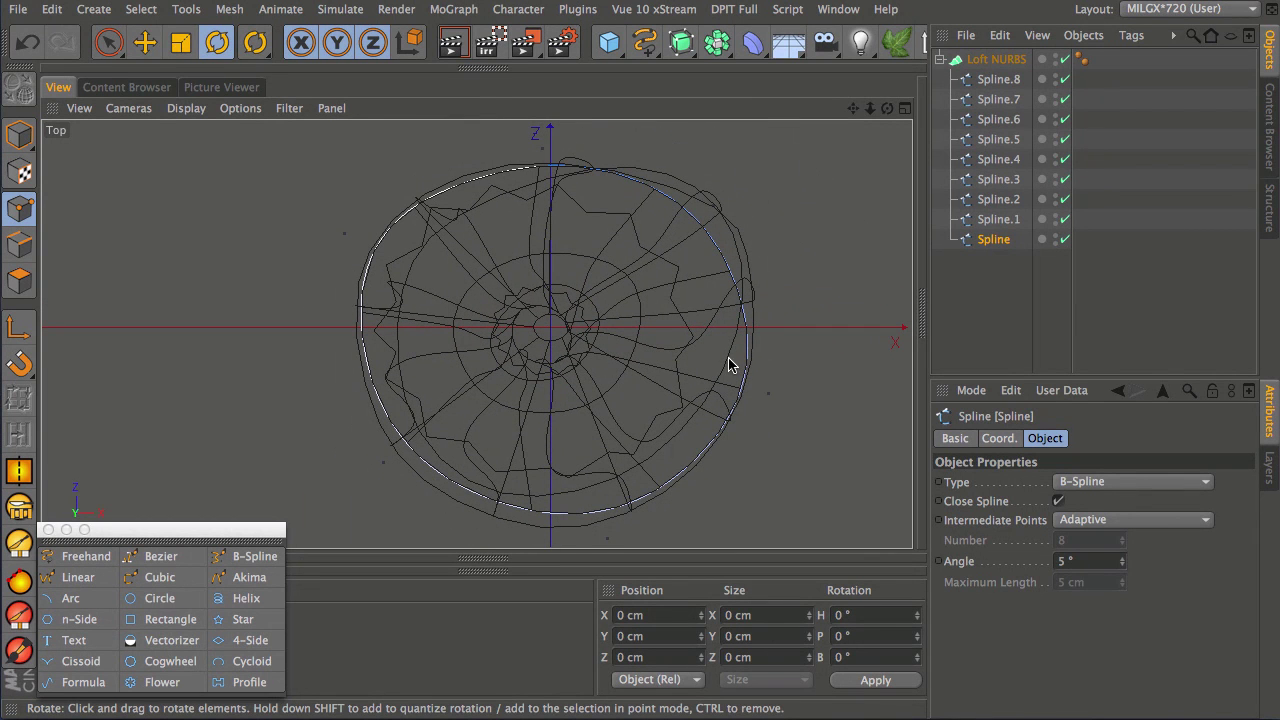
right_click(664, 146)
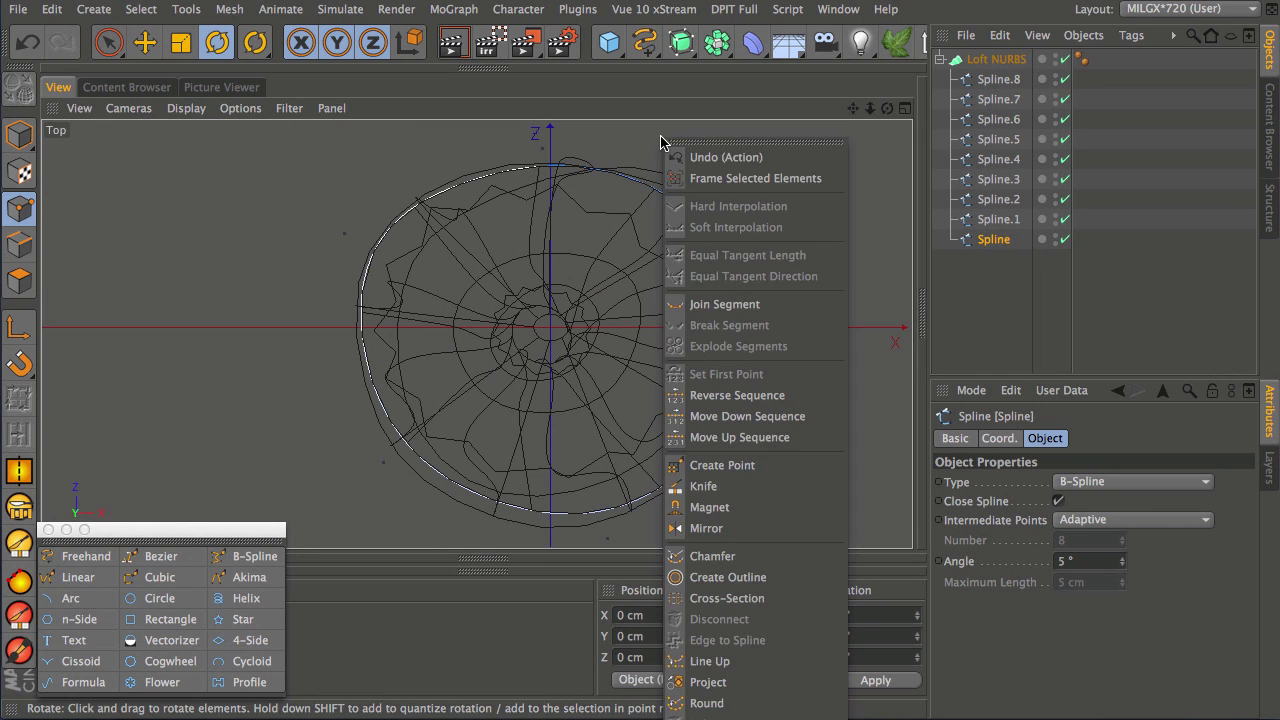
left_click(727, 717)
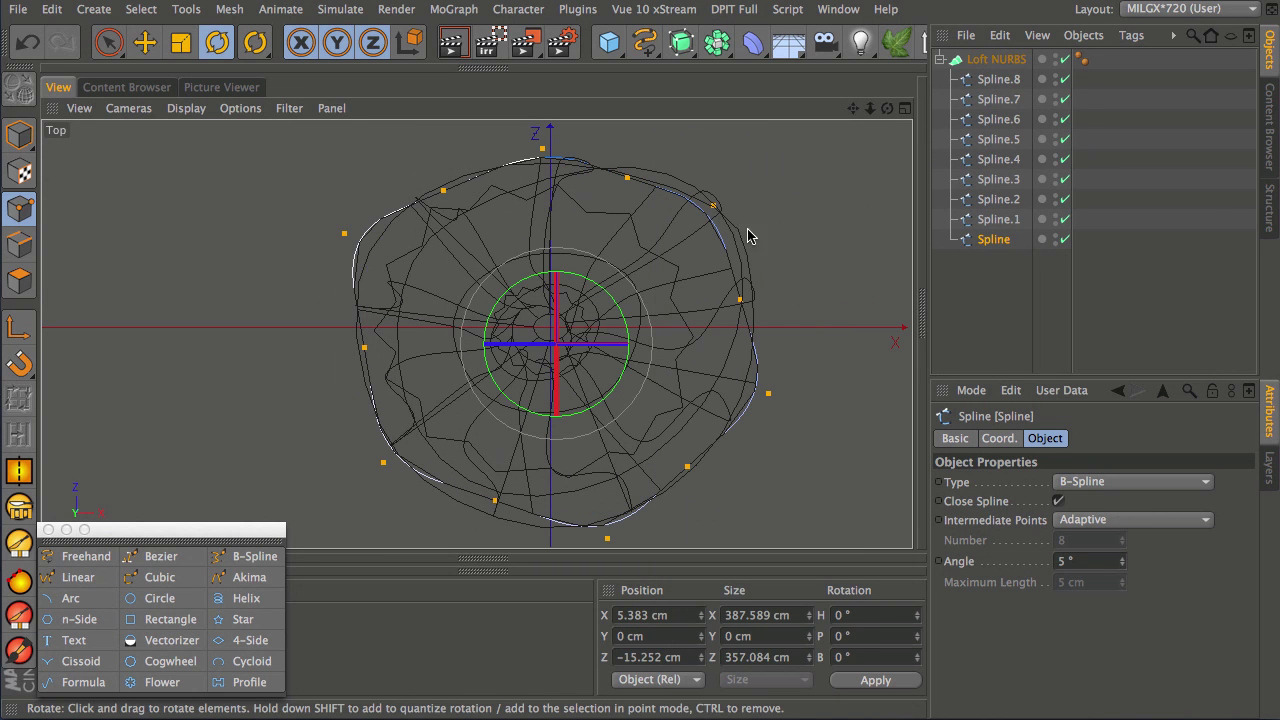
Select every other point of the base loop and scale them inward to about 252 × 216 cm for a wavy foot.
left_click(750, 168)
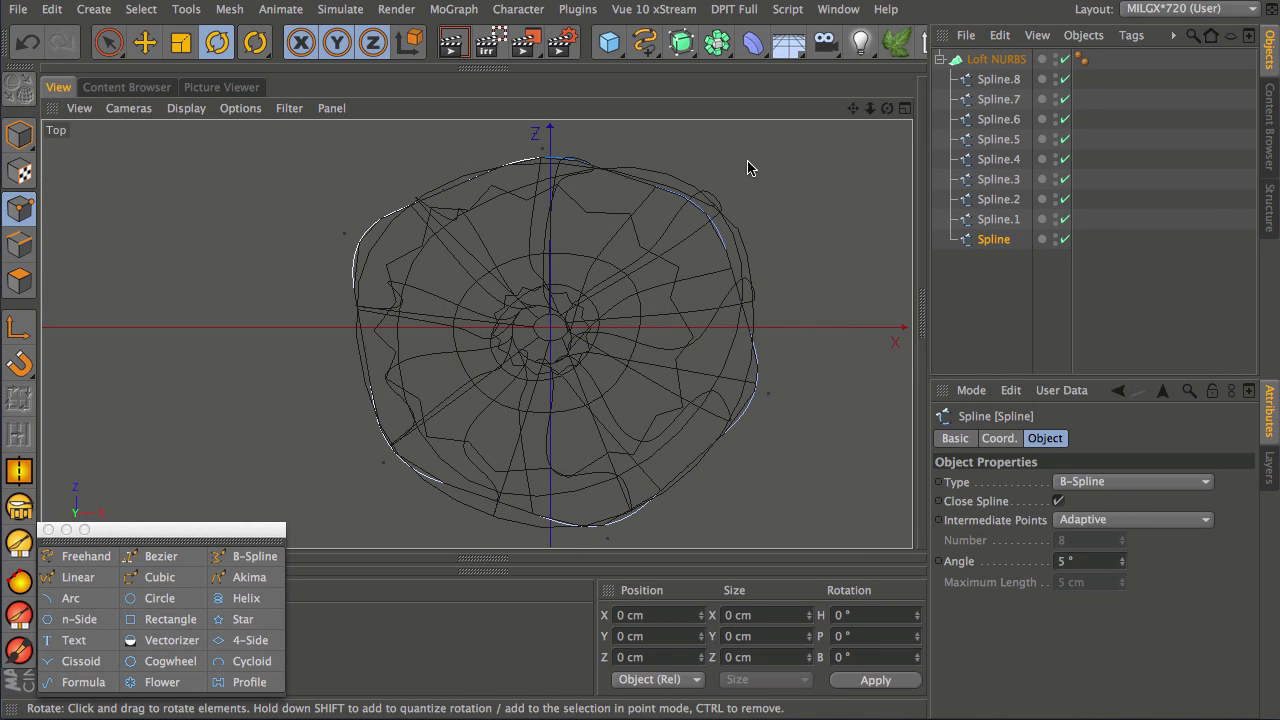
key("9")
left_click(627, 178)
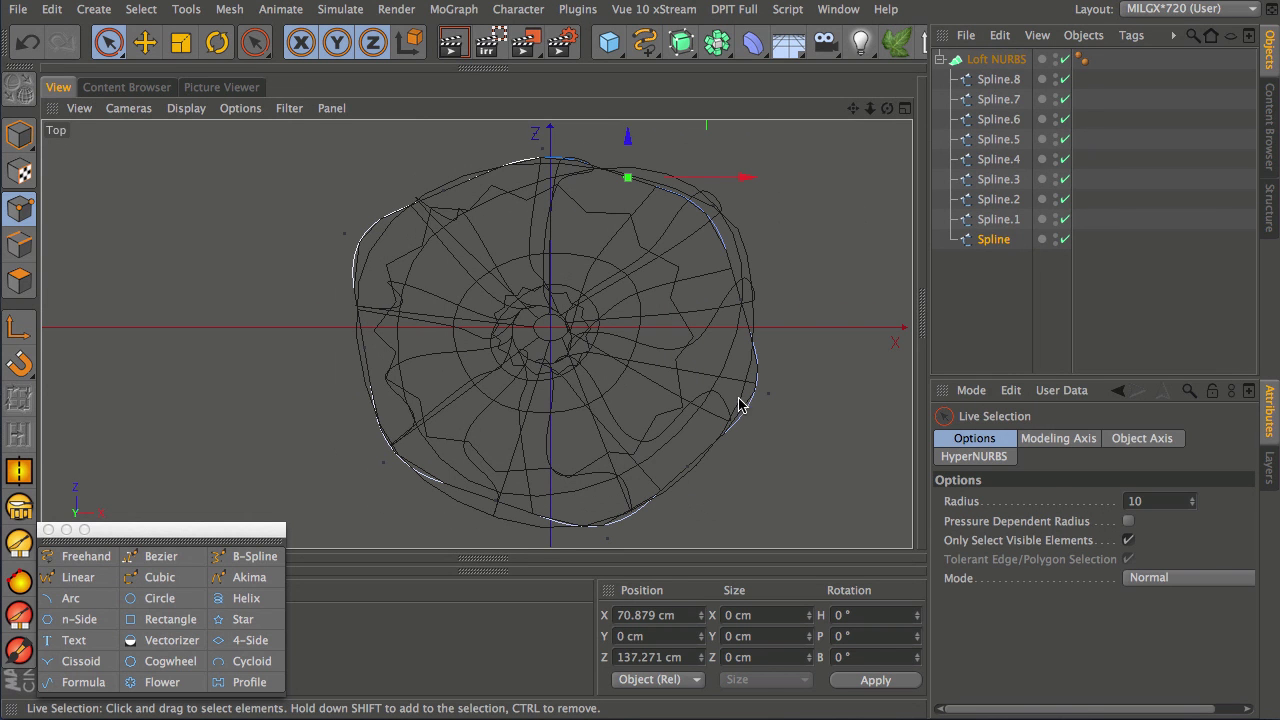
left_click(686, 469, "shift")
left_click(740, 299, "shift")
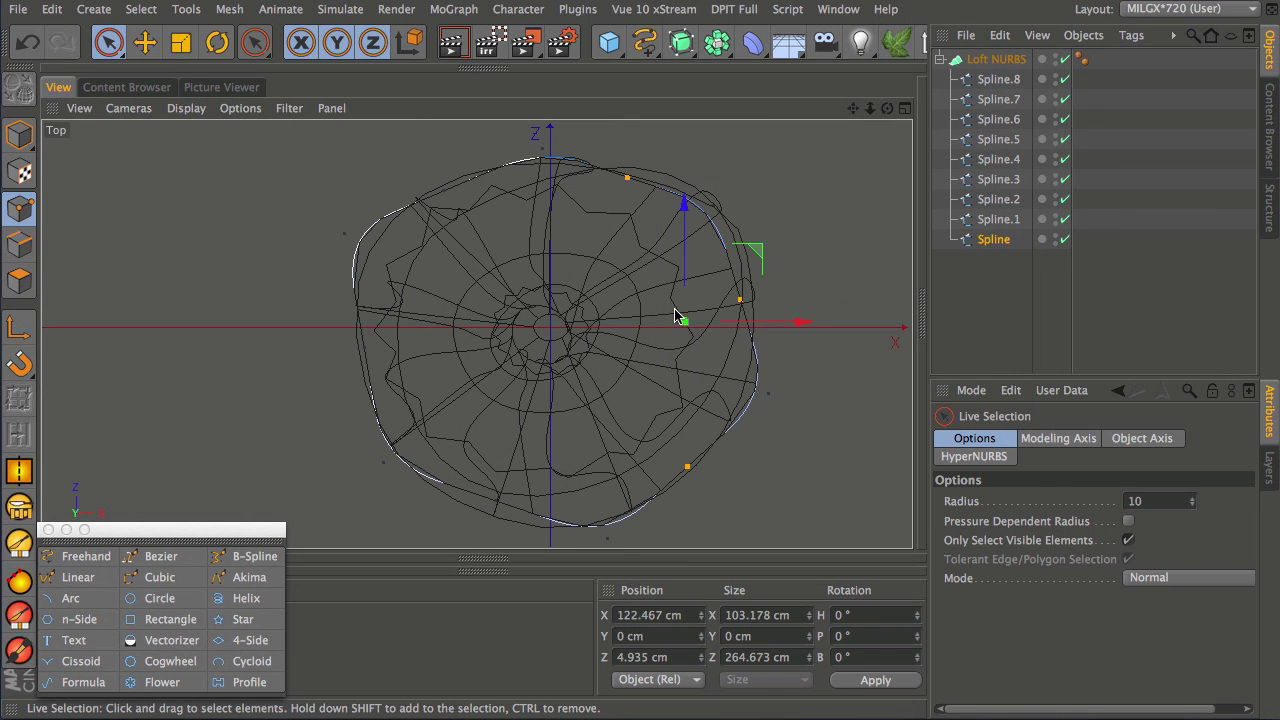
left_click(494, 500, "shift")
left_click(363, 347, "shift")
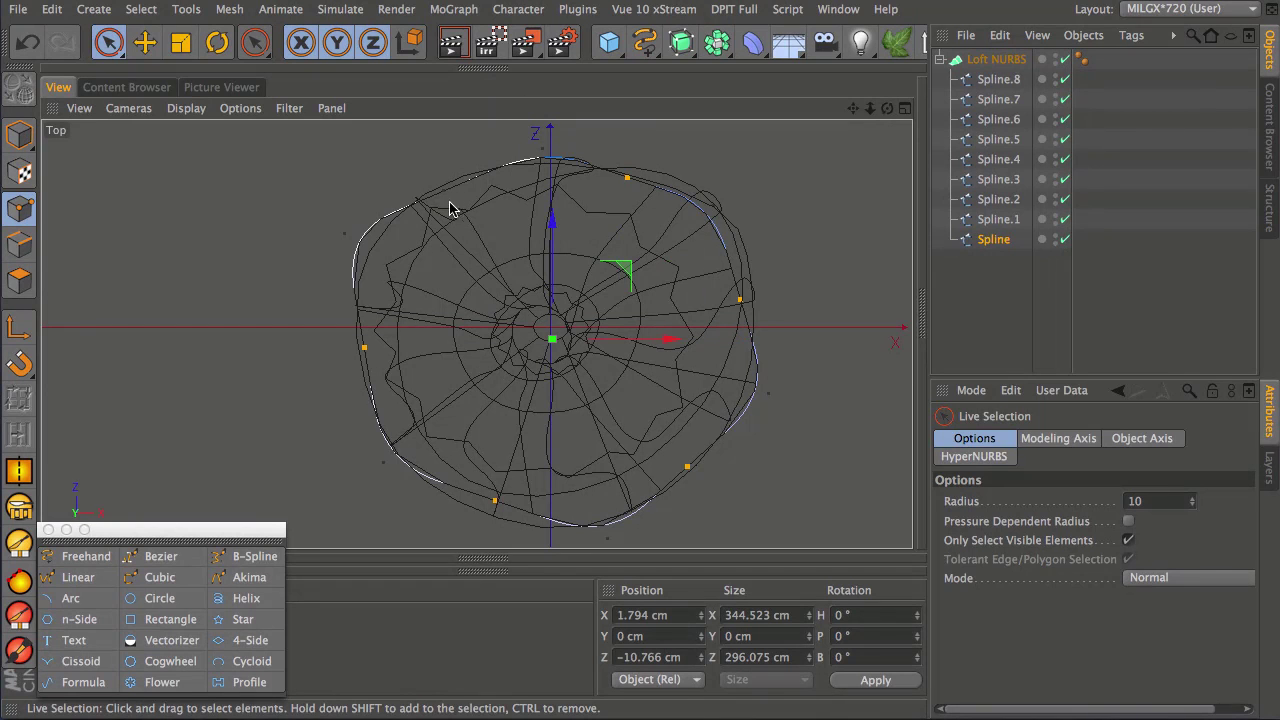
key("t")
middle_click(654, 283)
middle_click(430, 251)
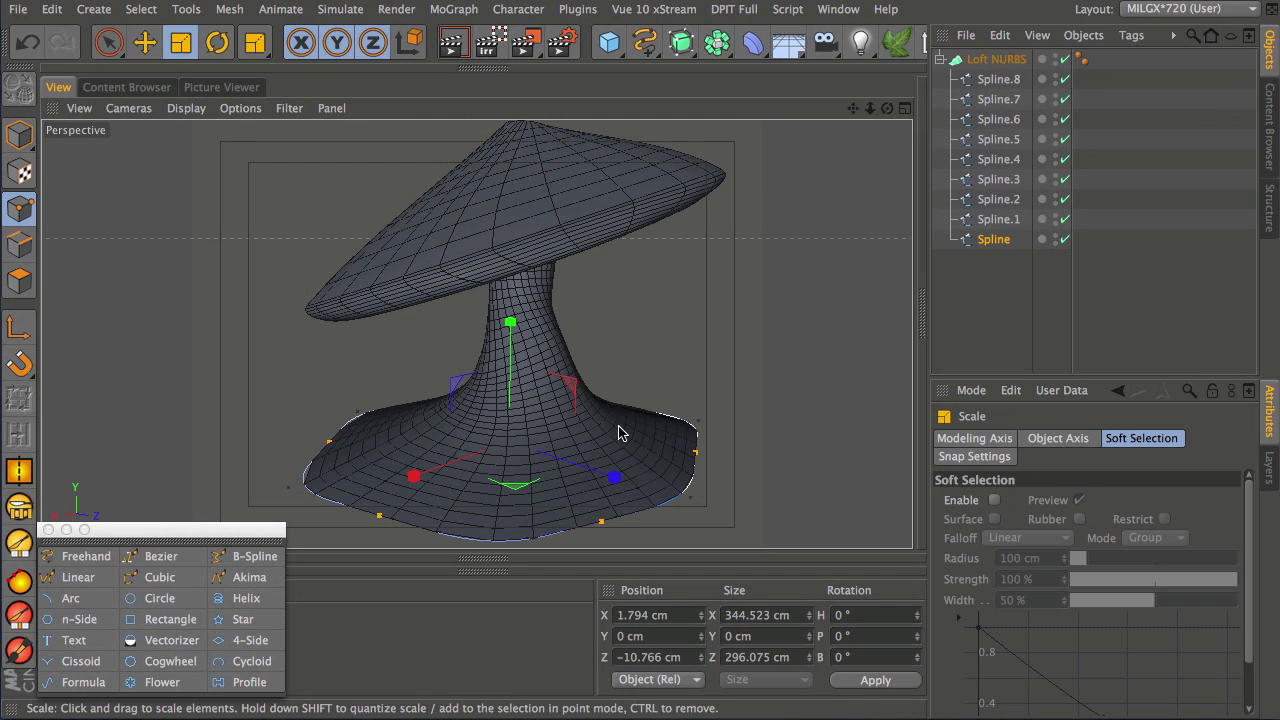
left_click_drag(752, 311, 645, 300)
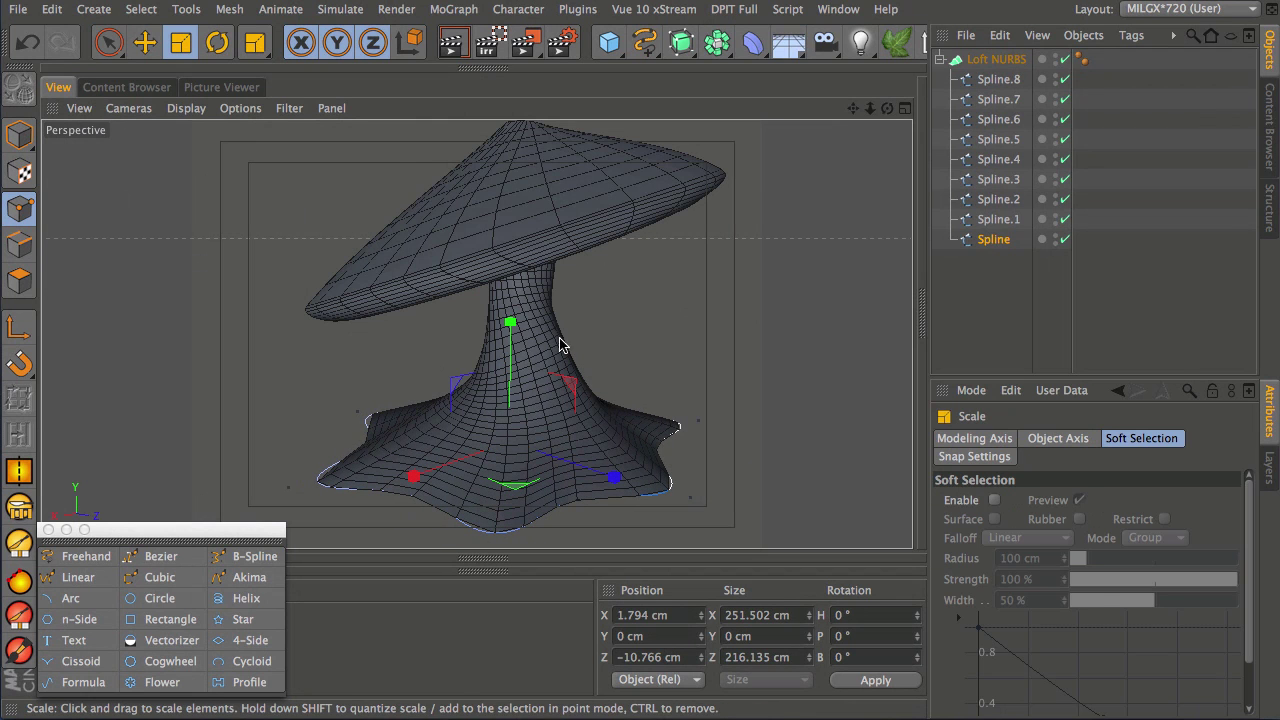
Subdivide Spline.1 in the Top view to add points between its existing ones.
left_click(996, 219)
middle_click(716, 314)
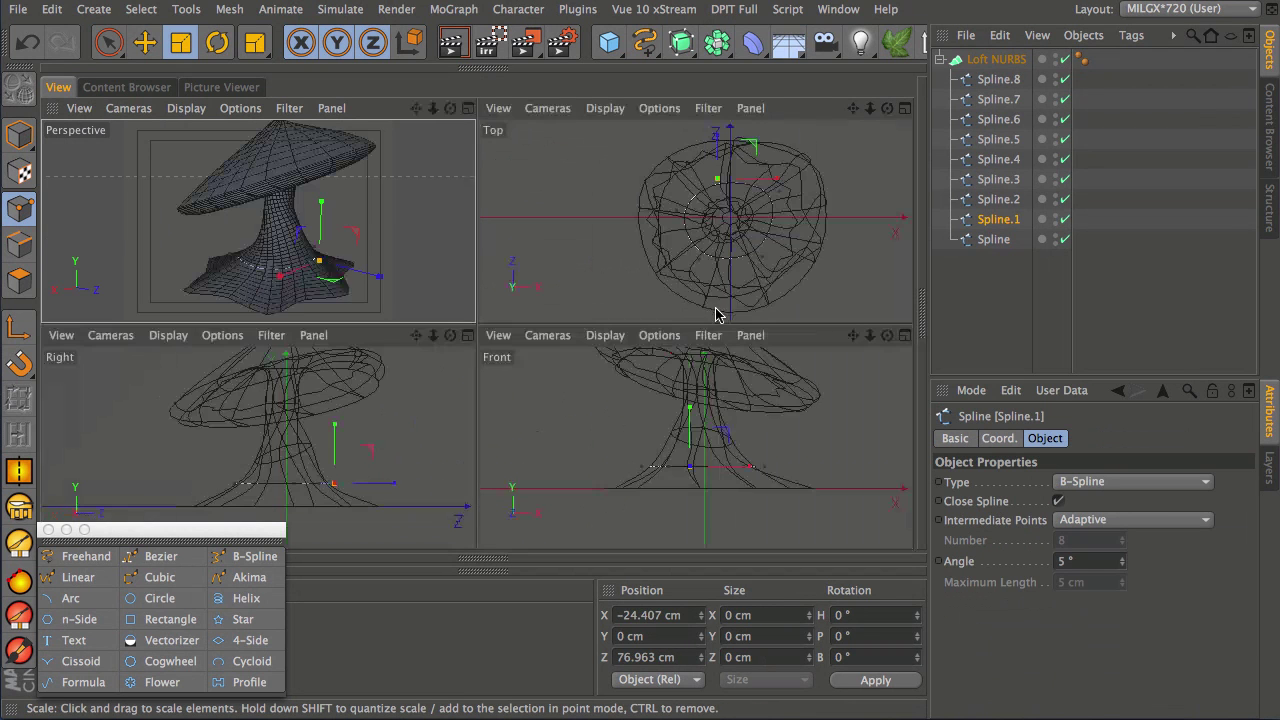
middle_click(575, 226)
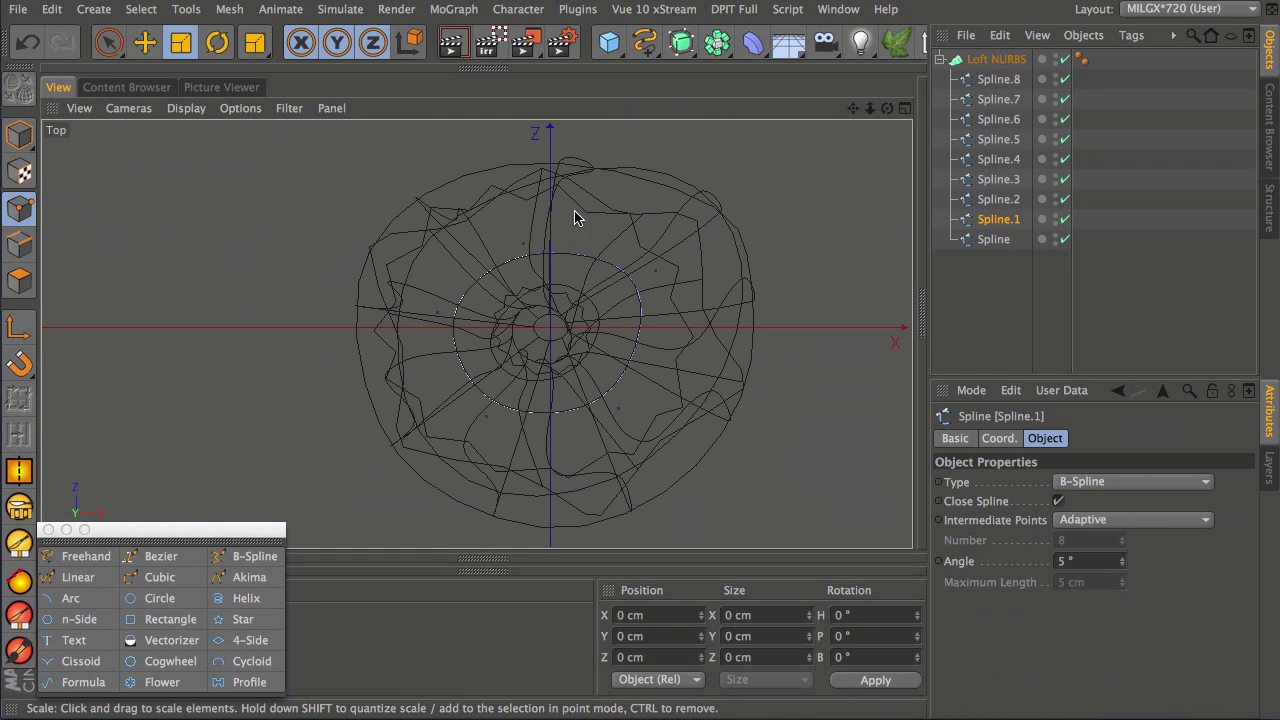
right_click(605, 145)
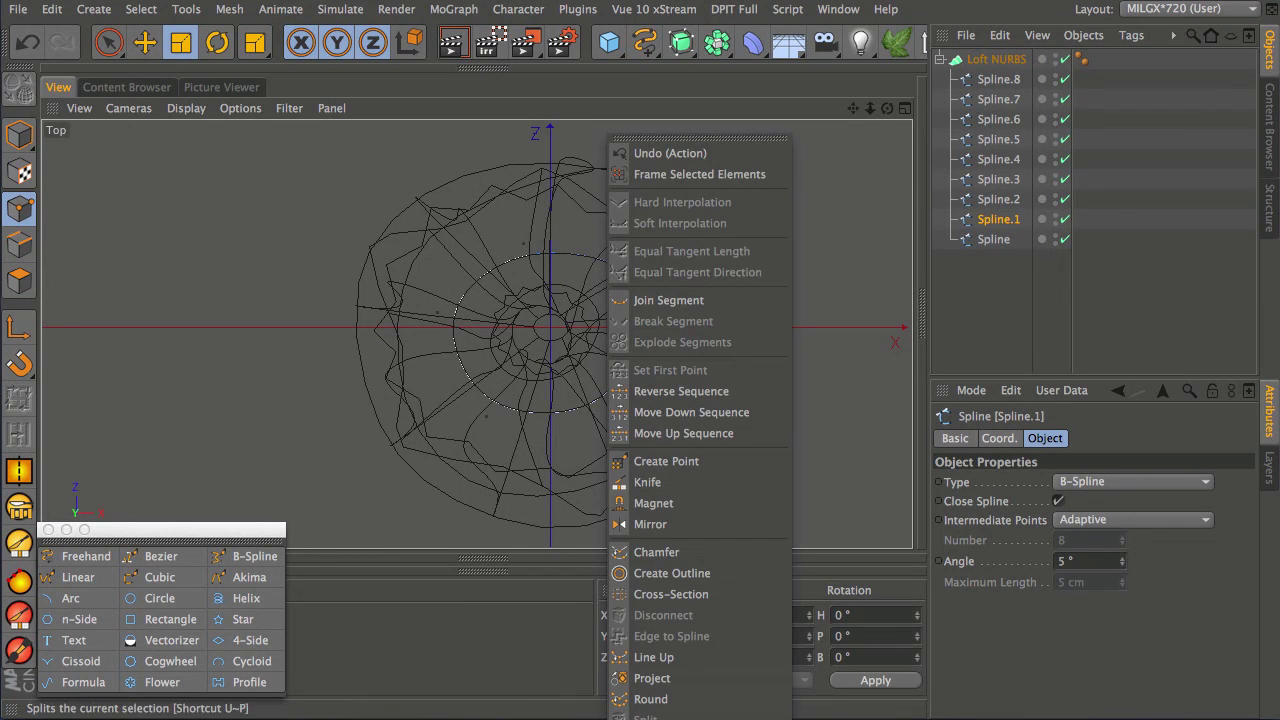
left_click(660, 703)
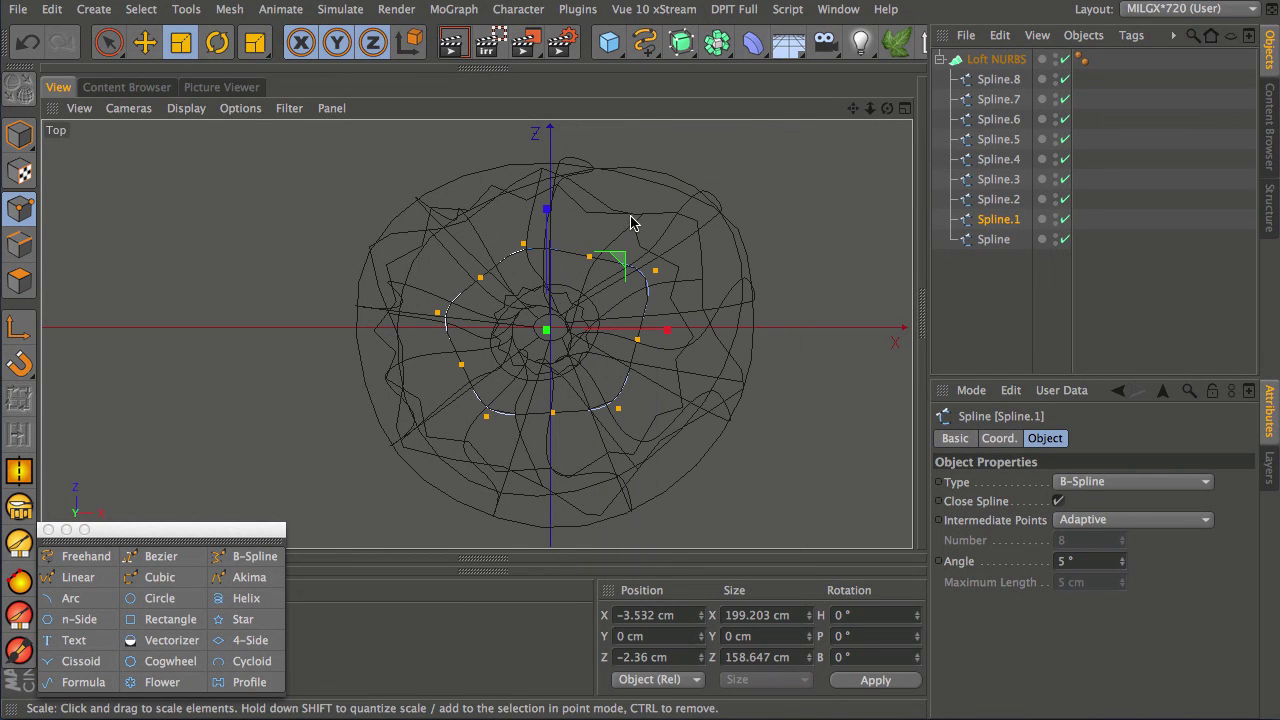
Select every other point of Spline.1 in the Top view and scale them inward to about 152 × 135 cm.
key("9")
left_click(590, 257)
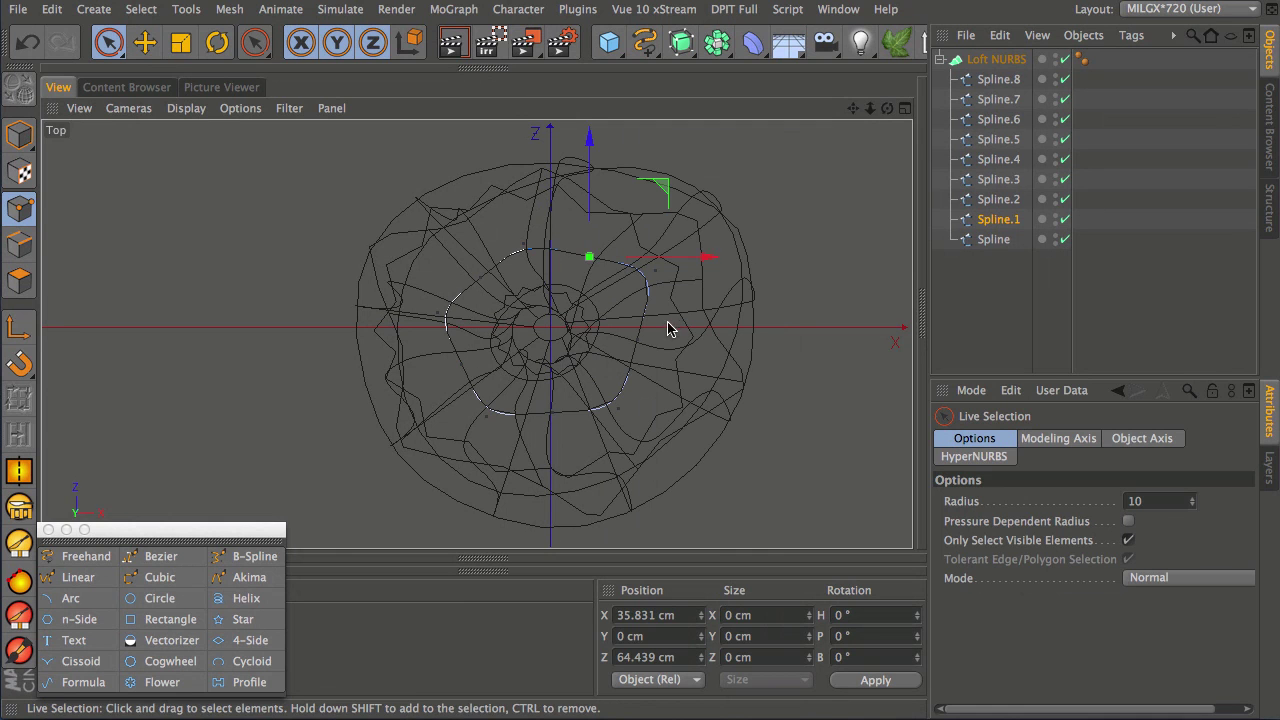
left_click(637, 341, "shift")
left_click(553, 411, "shift")
left_click(461, 364, "shift")
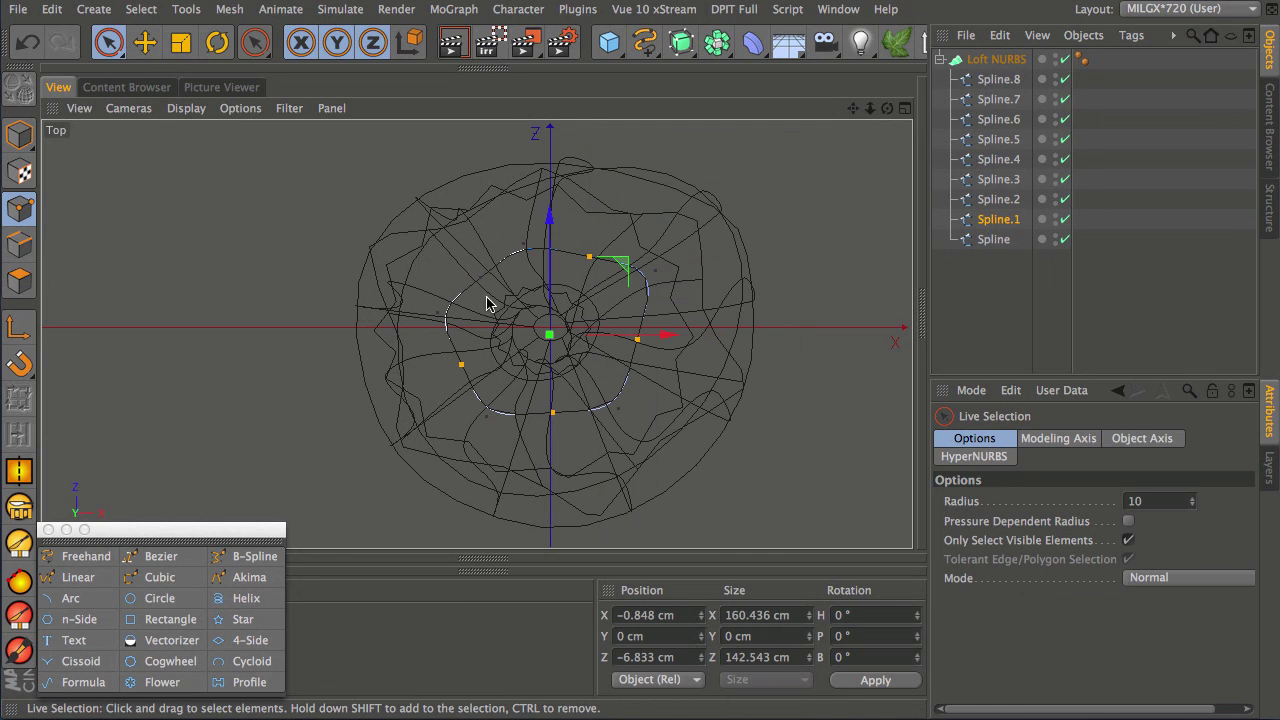
key("t")
left_click_drag(705, 235, 466, 334)
middle_click(466, 334)
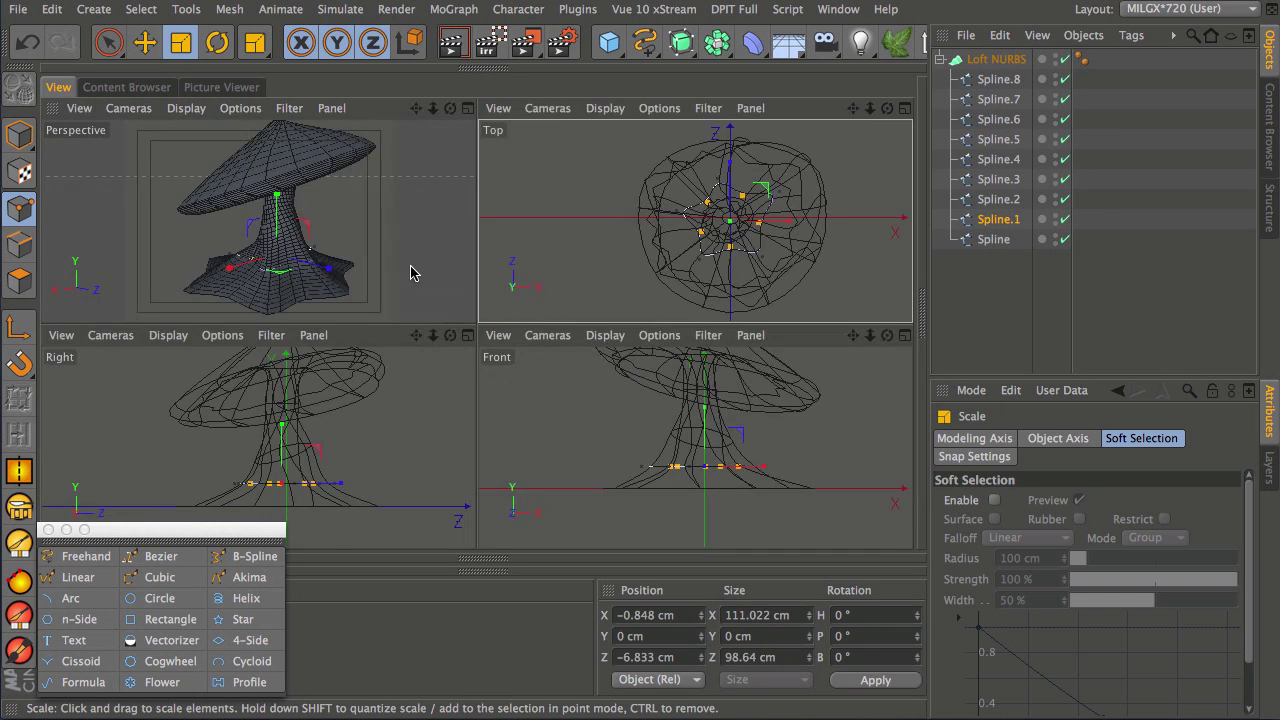
middle_click(413, 272)
left_click_drag(724, 357, 1104, 174)
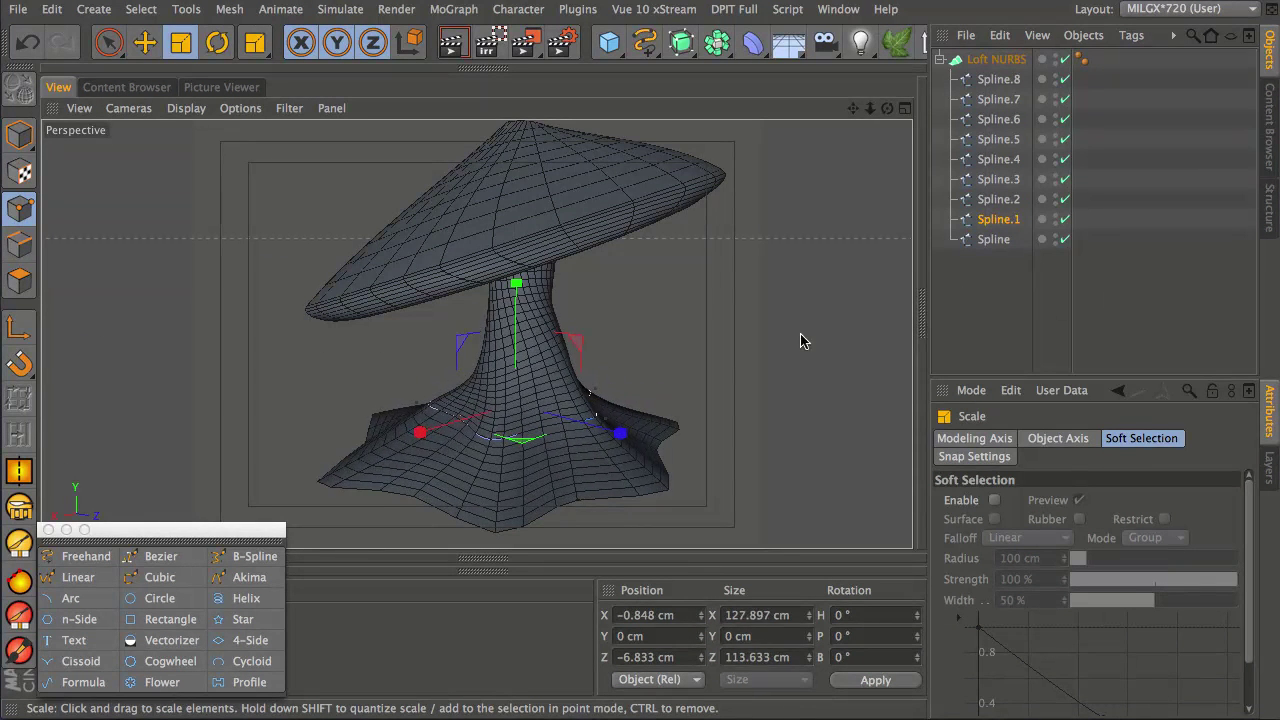
left_click_drag(877, 305, 923, 277)
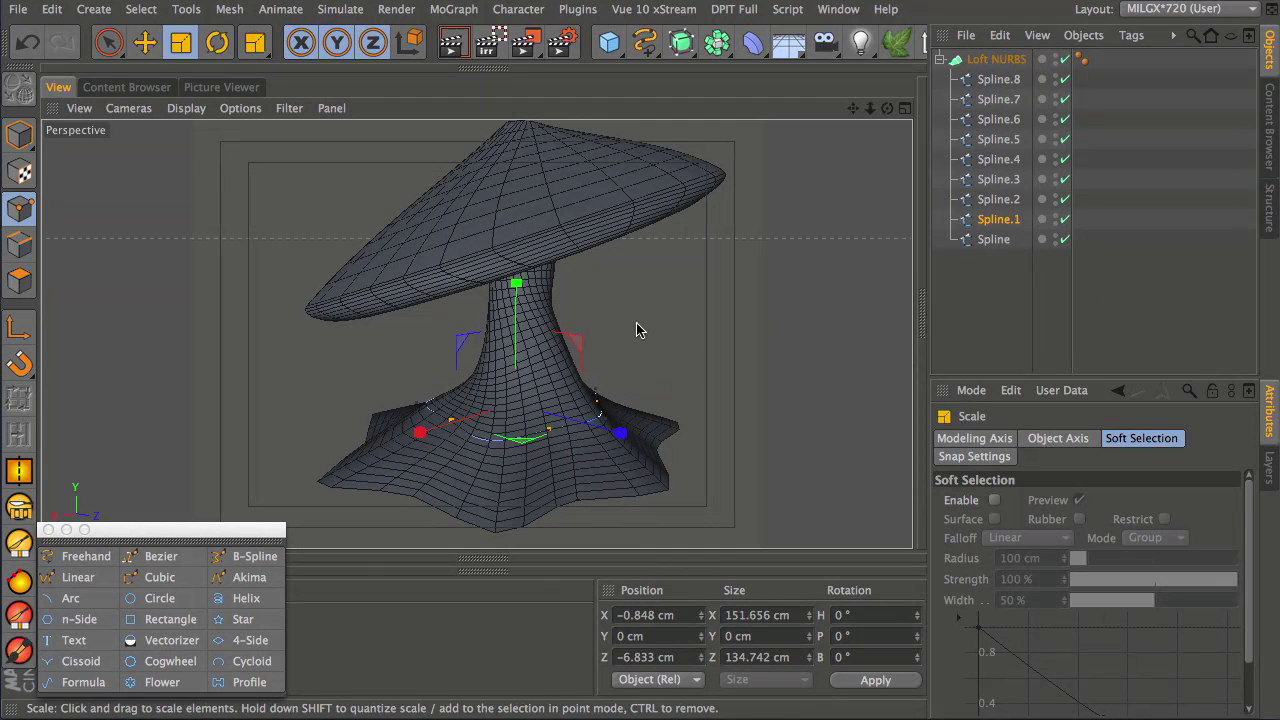
Rotate the selected Spline.1 points so they span about 153 × 51 × 121 cm, and clear the selection.
key("r")
left_click_drag(559, 368, 550, 330)
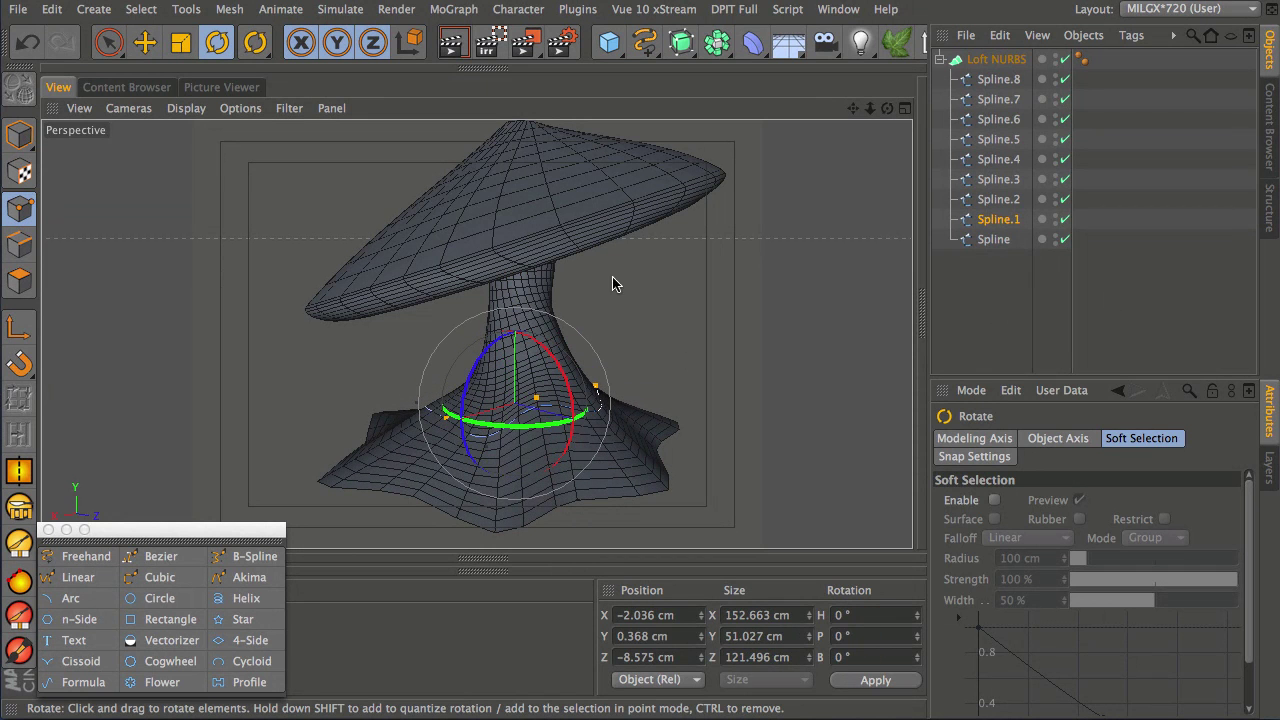
left_click(1000, 300)
Raise the selected points of Spline.4, where the stem meets the cap's underside, to about 38 cm in Y.
middle_click(641, 332)
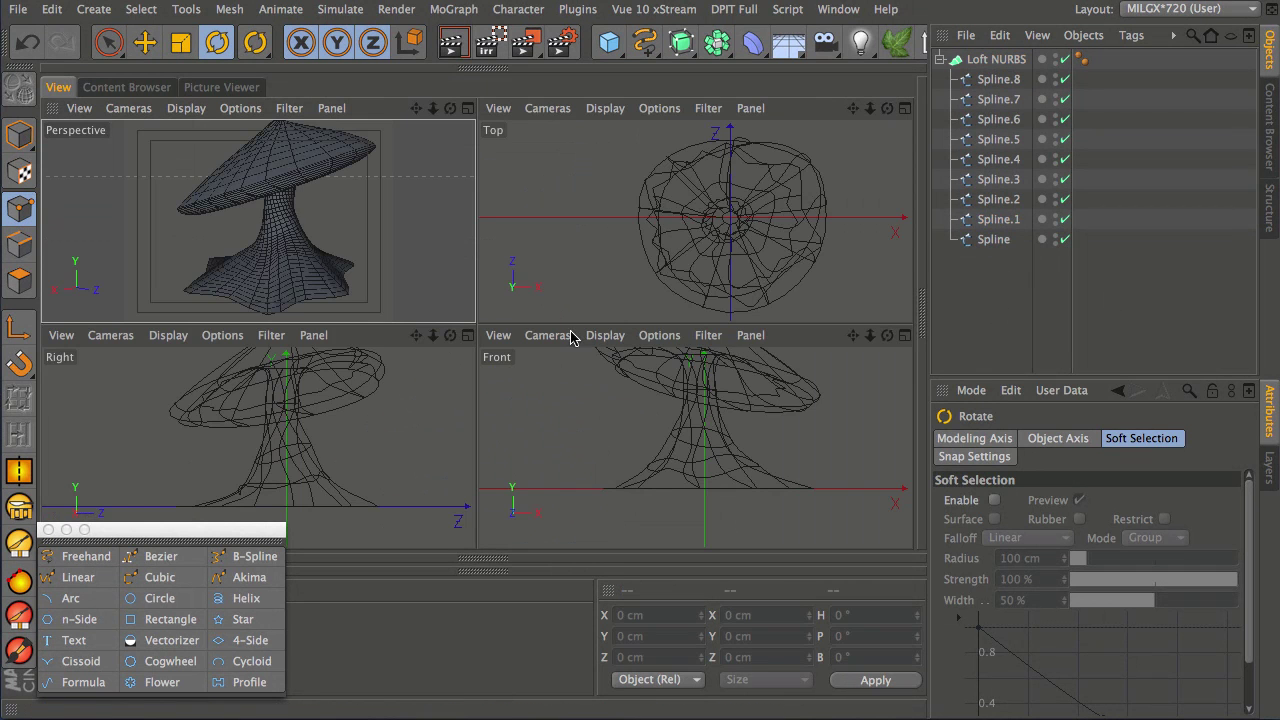
middle_click(320, 277)
left_click_drag(320, 277, 590, 330, "alt")
scroll(549, 380, "up", 6)
scroll(533, 306, "down", 8)
left_click(998, 179)
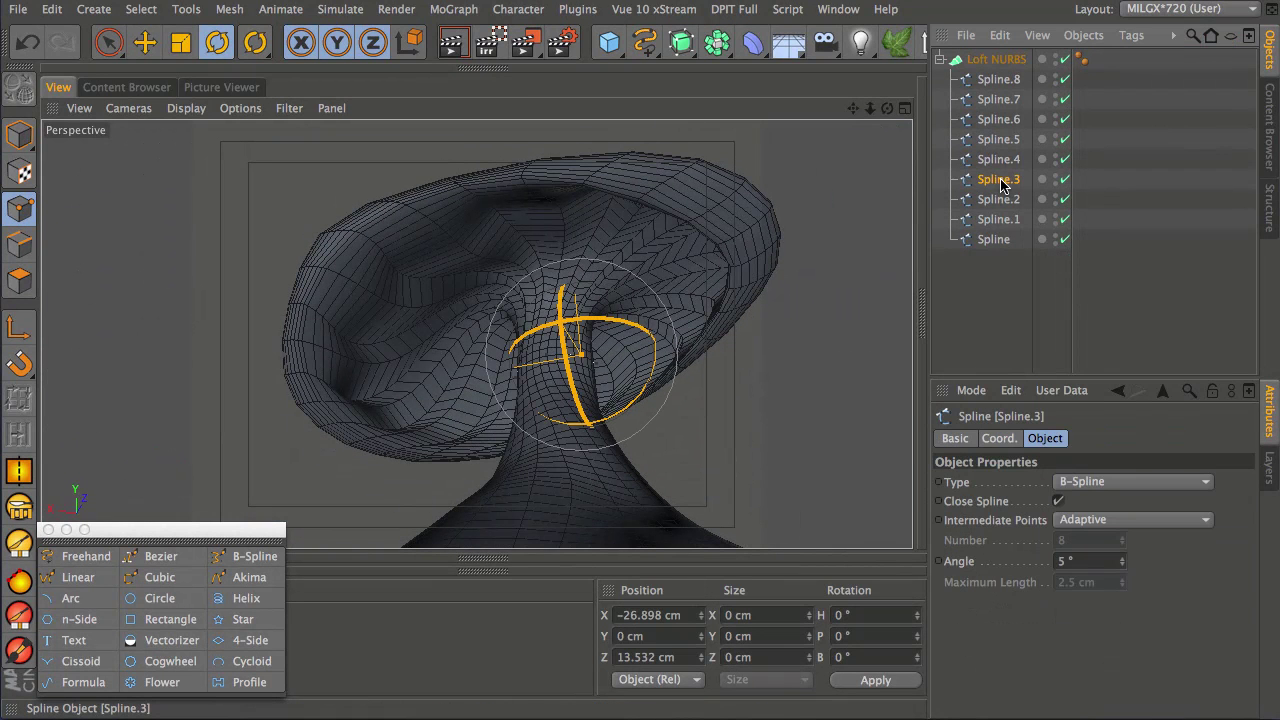
left_click(1000, 160)
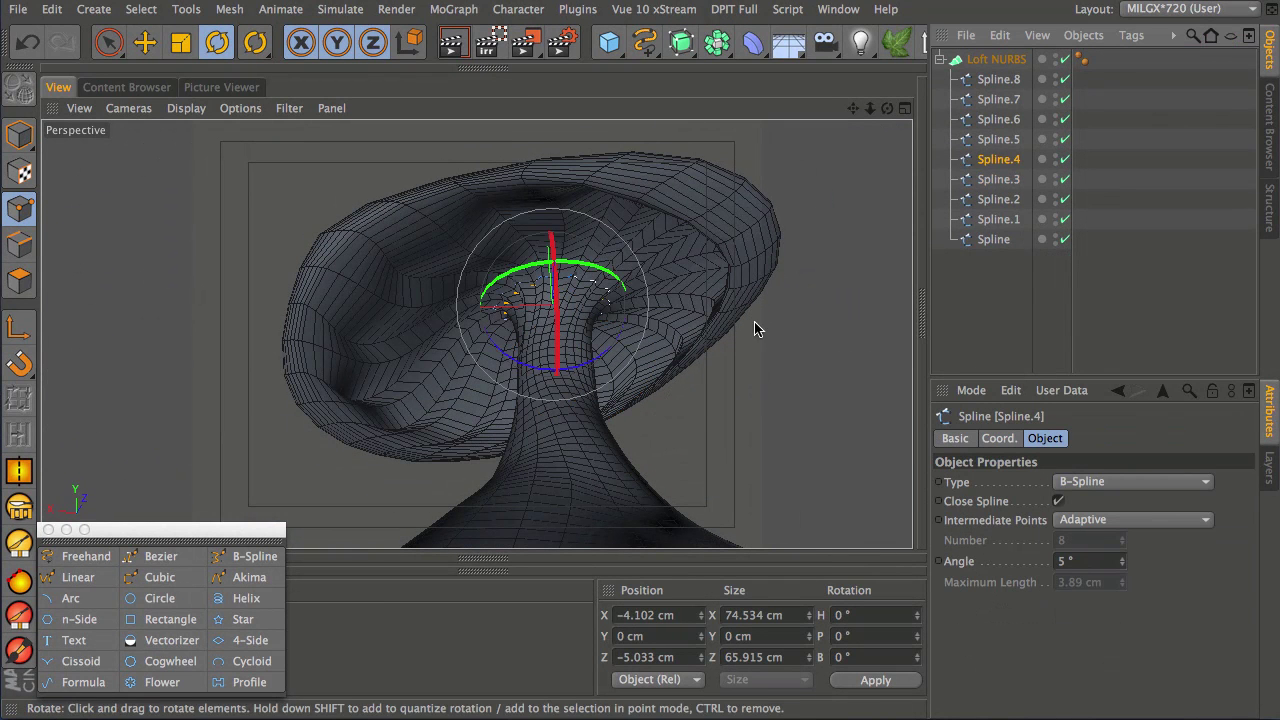
middle_click(752, 265)
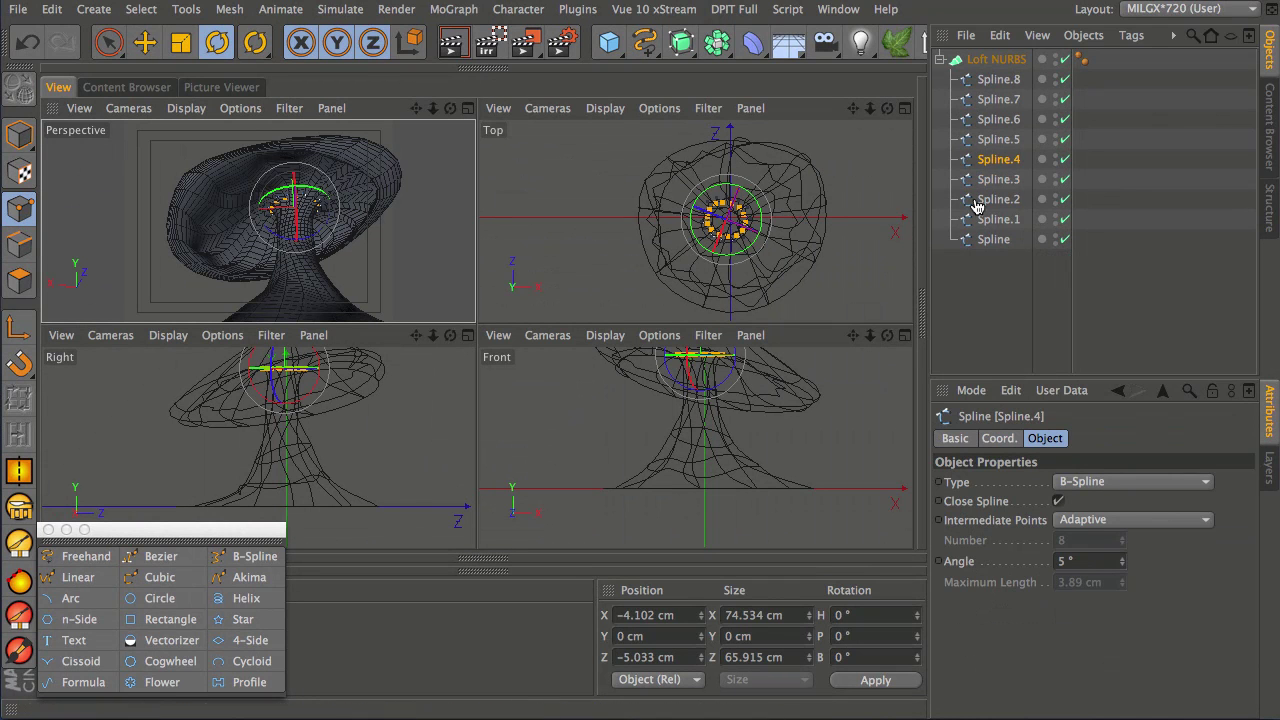
middle_click(728, 222)
left_click_drag(572, 279, 612, 292)
middle_click(612, 292)
middle_click(407, 267)
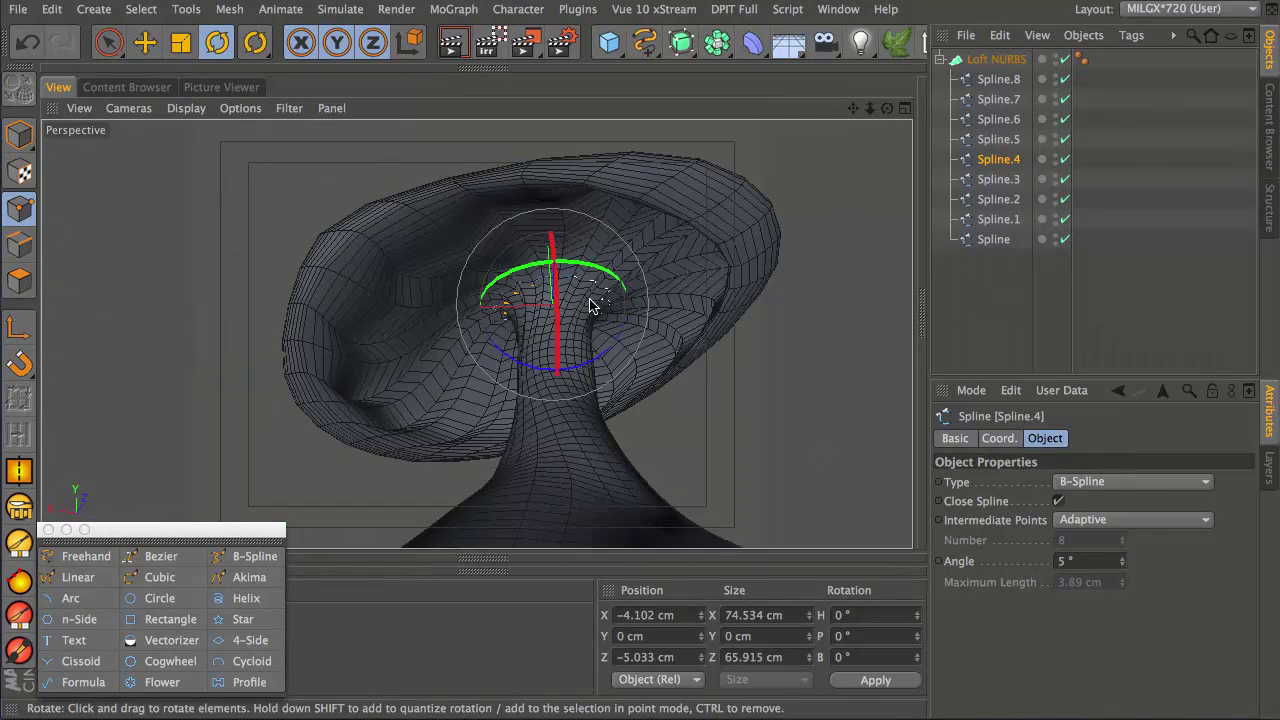
key("e")
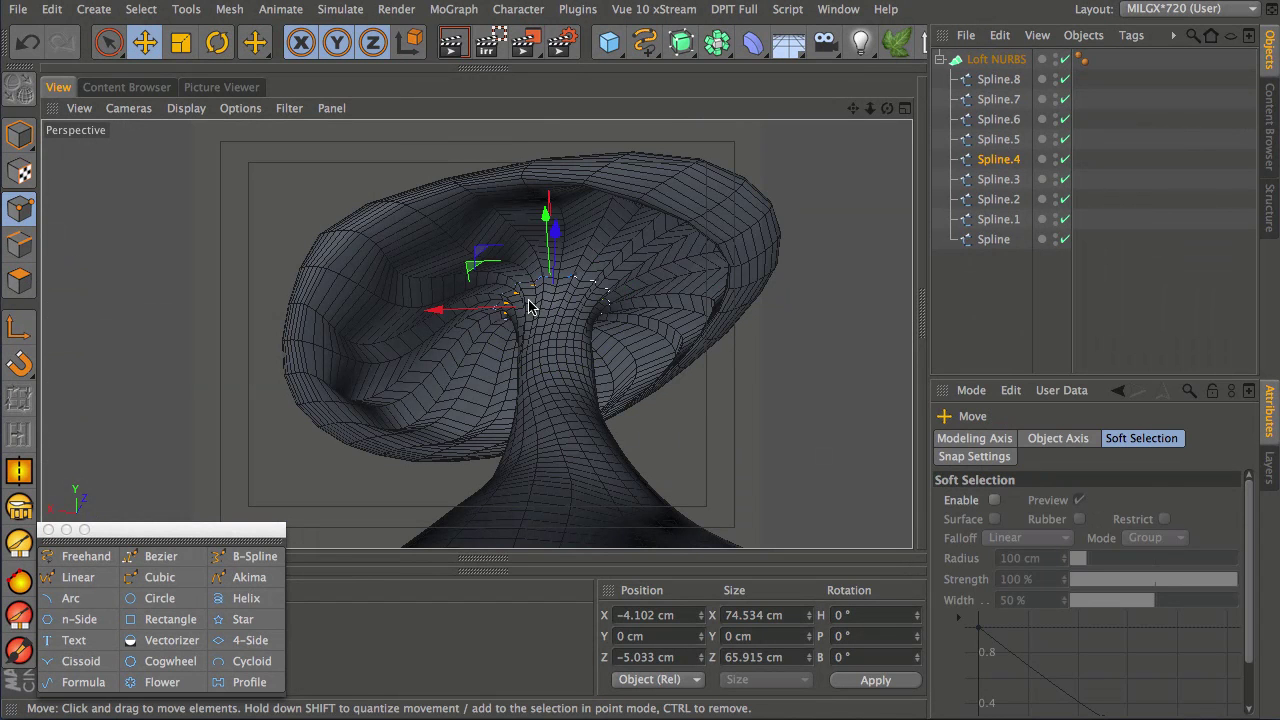
mouse_move(559, 285)
left_mouse_down("alt")
mouse_move(586, 271)
mouse_move(586, 306)
mouse_move(560, 280)
left_mouse_up("alt")
left_click_drag(540, 240, 548, 206)
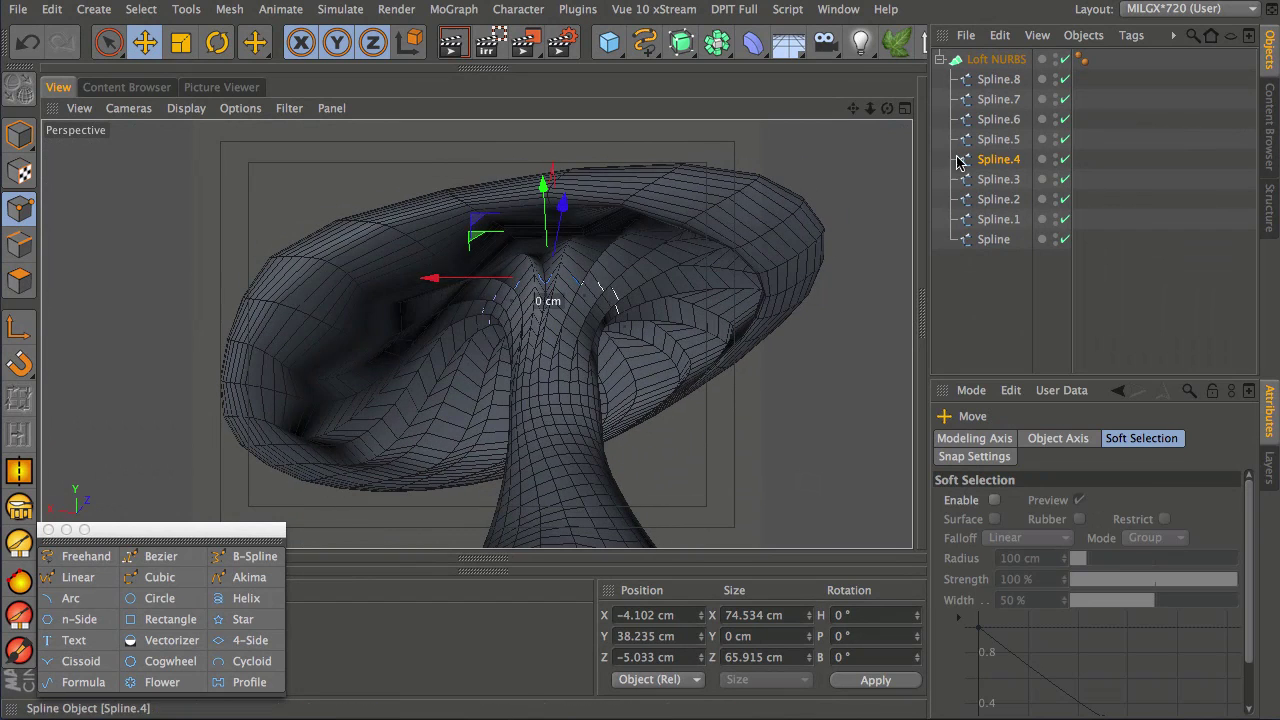
Select the inward points of the wavy Spline.5 loop in the Top view and move them upward inside the cap.
left_click(998, 140)
middle_click(610, 300)
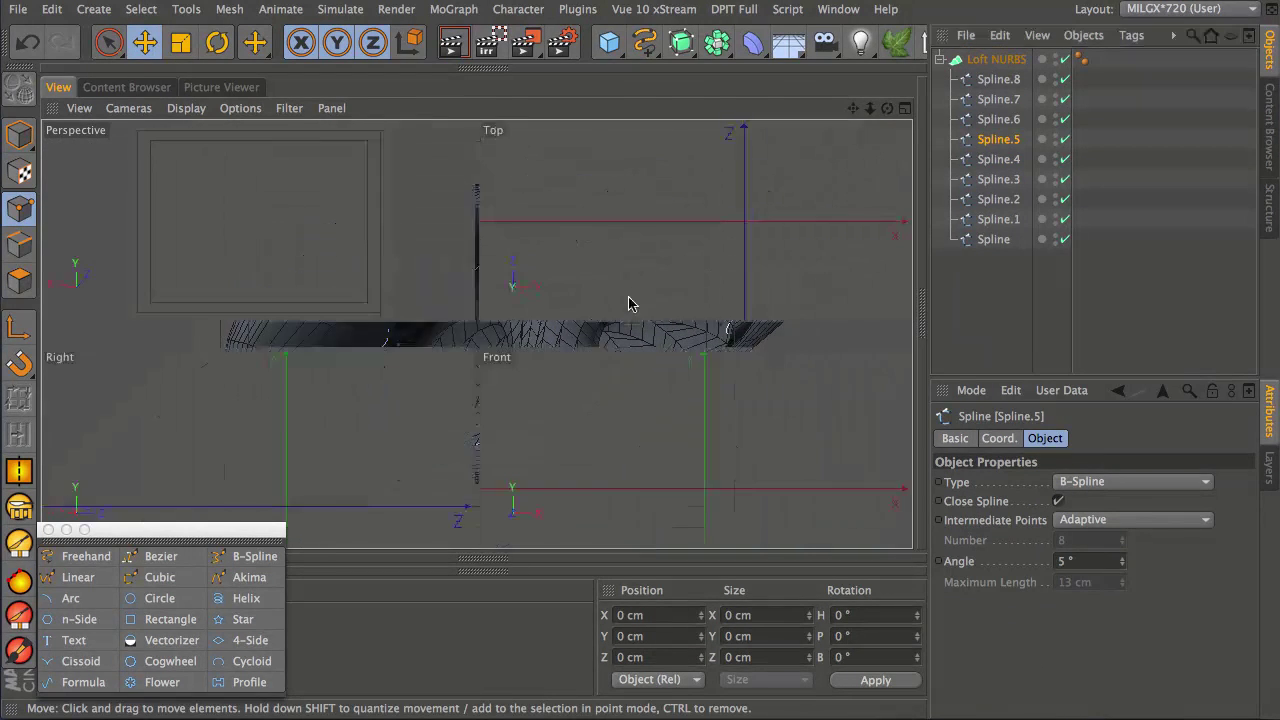
middle_click(662, 218)
scroll(670, 230, "down", 8)
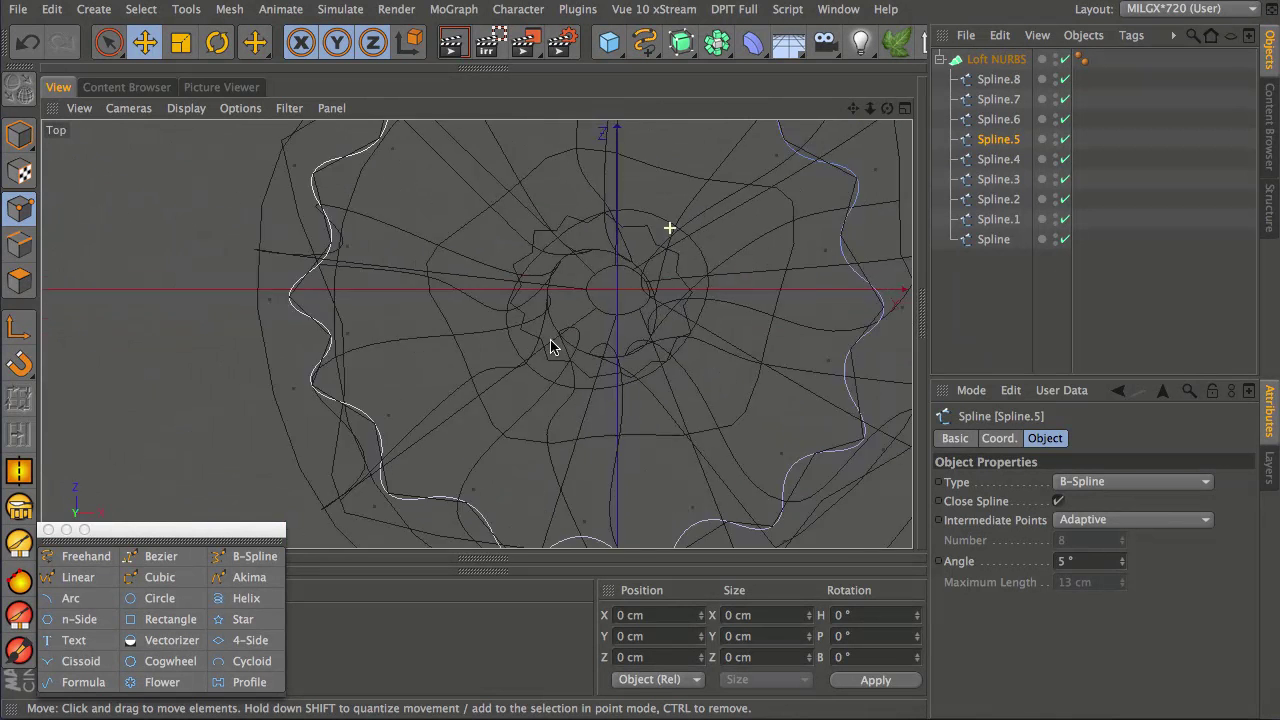
middle_click_drag(503, 387, 491, 371, "alt")
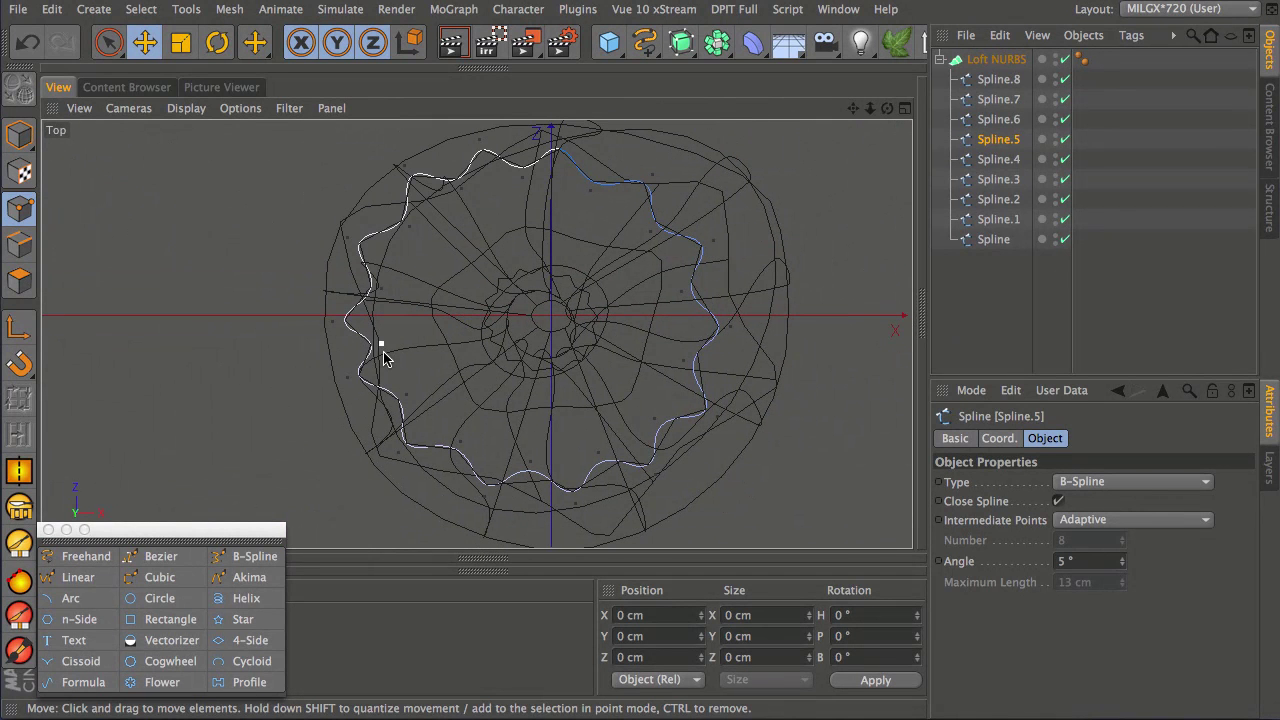
left_click(381, 344)
left_click(411, 396, "shift")
left_click(461, 441, "shift")
left_click(529, 463, "shift")
left_click_drag(594, 443, 514, 458)
key("space")
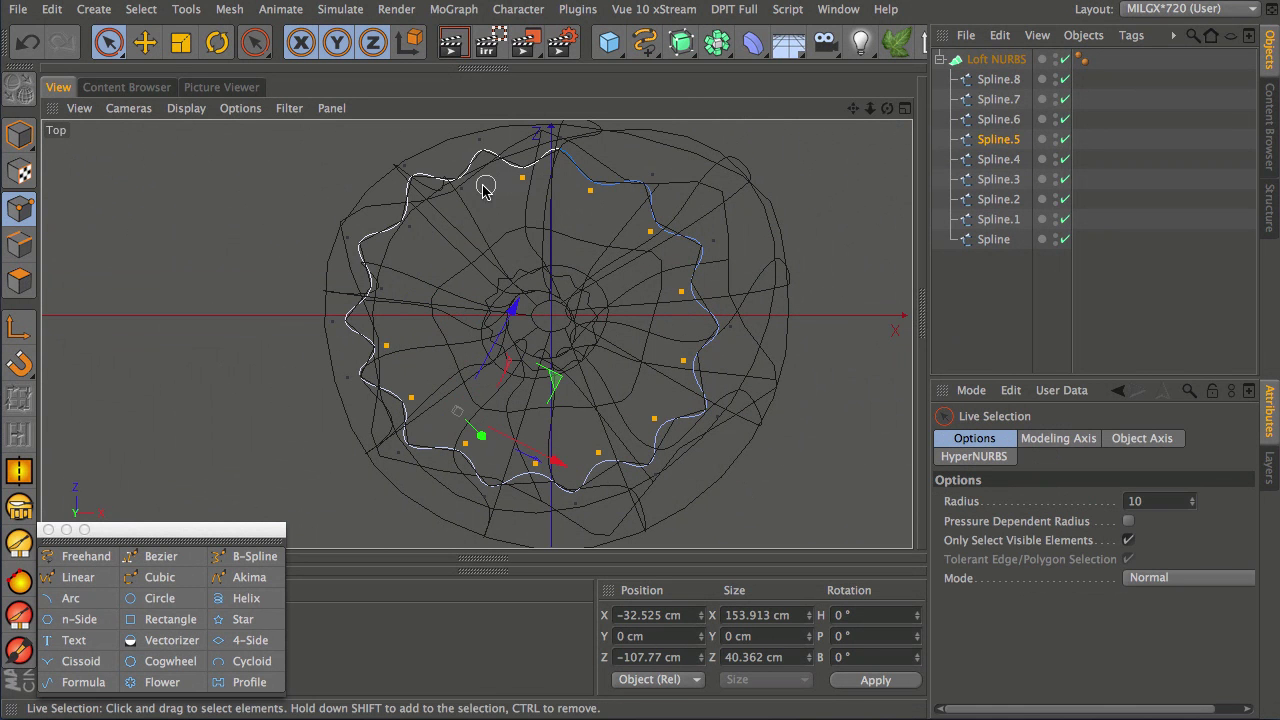
key("ctrl+a")
key("F5")
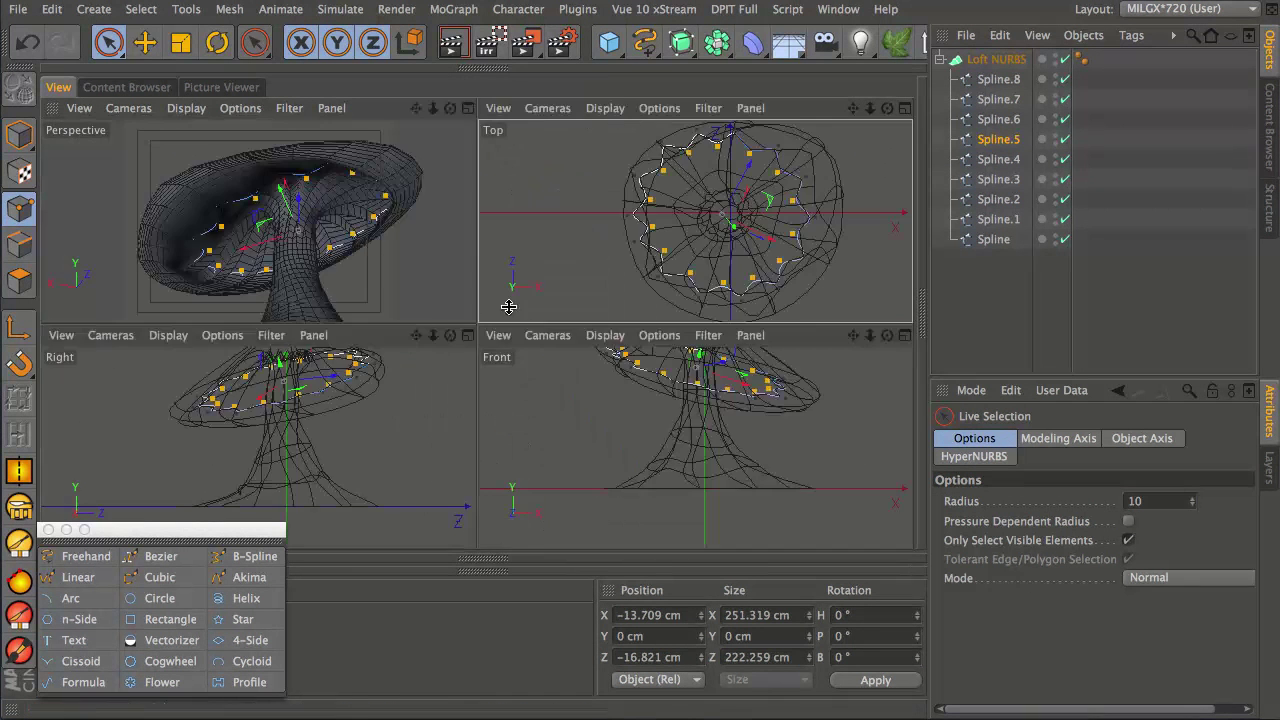
key("F1")
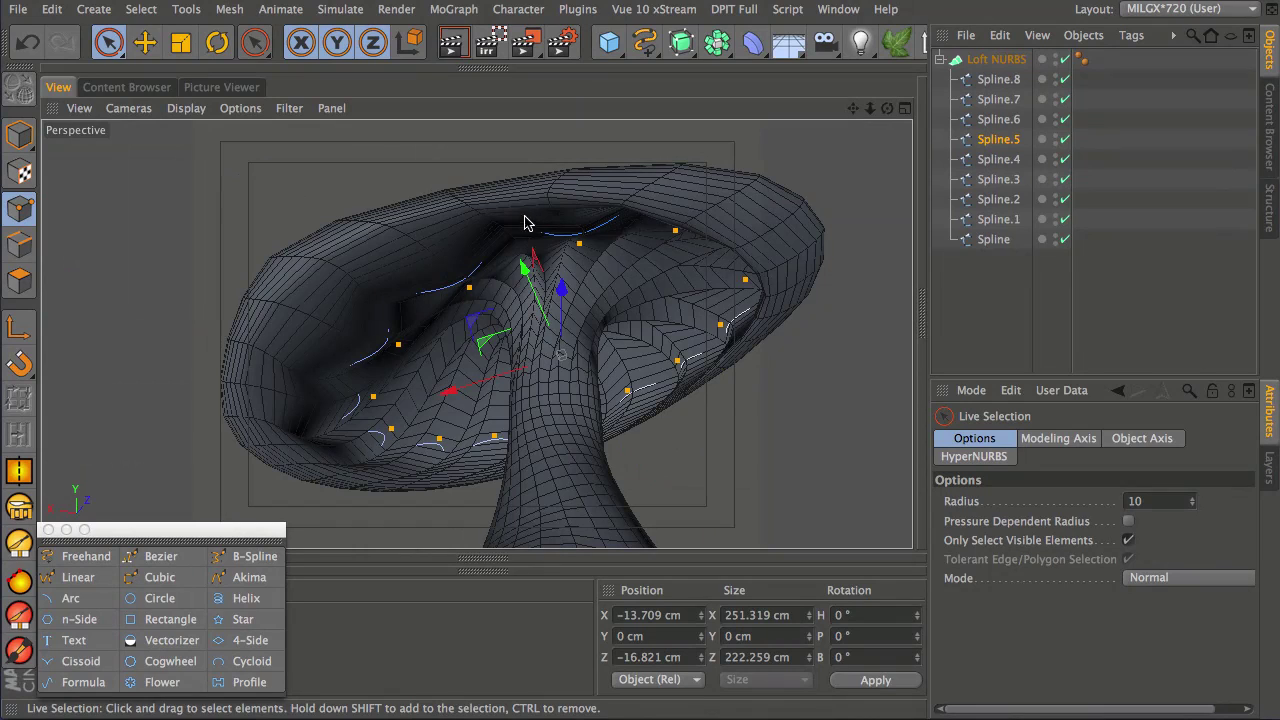
mouse_move(524, 266)
left_mouse_down()
mouse_move(506, 240)
mouse_move(524, 282)
mouse_move(486, 249)
mouse_move(499, 266)
left_mouse_up()
left_click(1020, 298)
Enable Organic Form on the Loft NURBS and check the mesh around the stem and cap.
left_click_drag(557, 326, 494, 374, "alt")
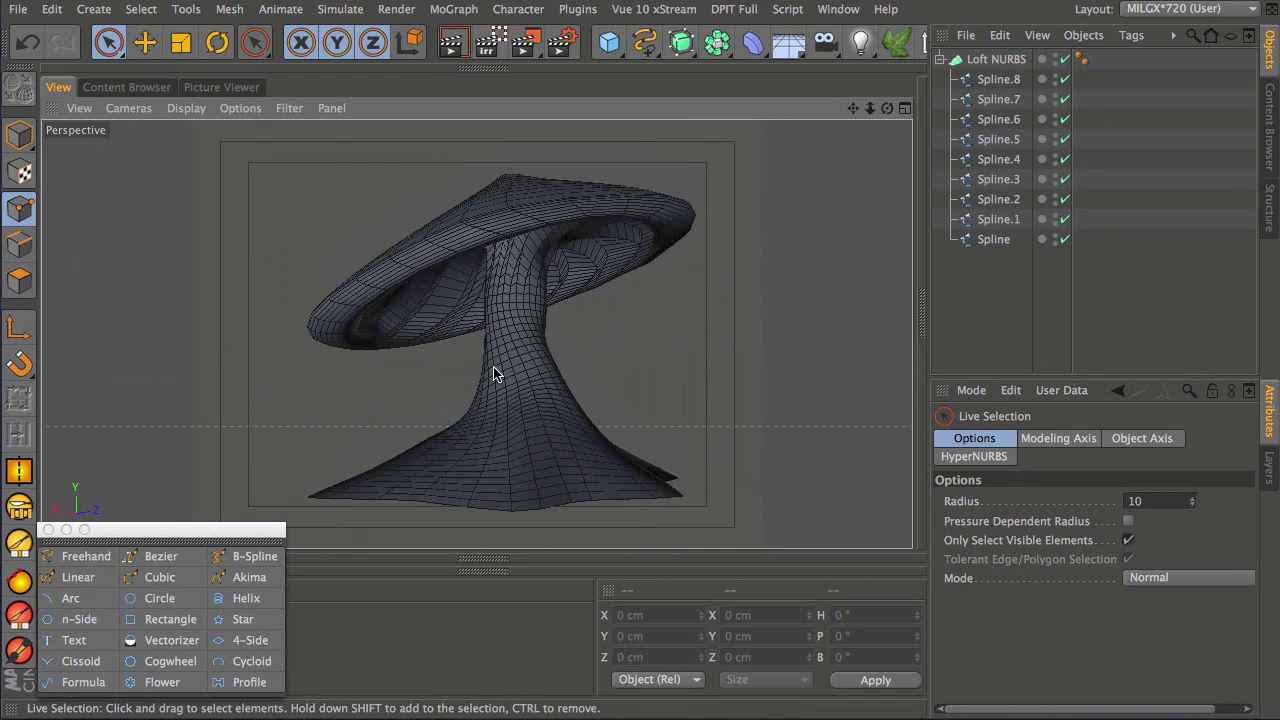
left_click(990, 60)
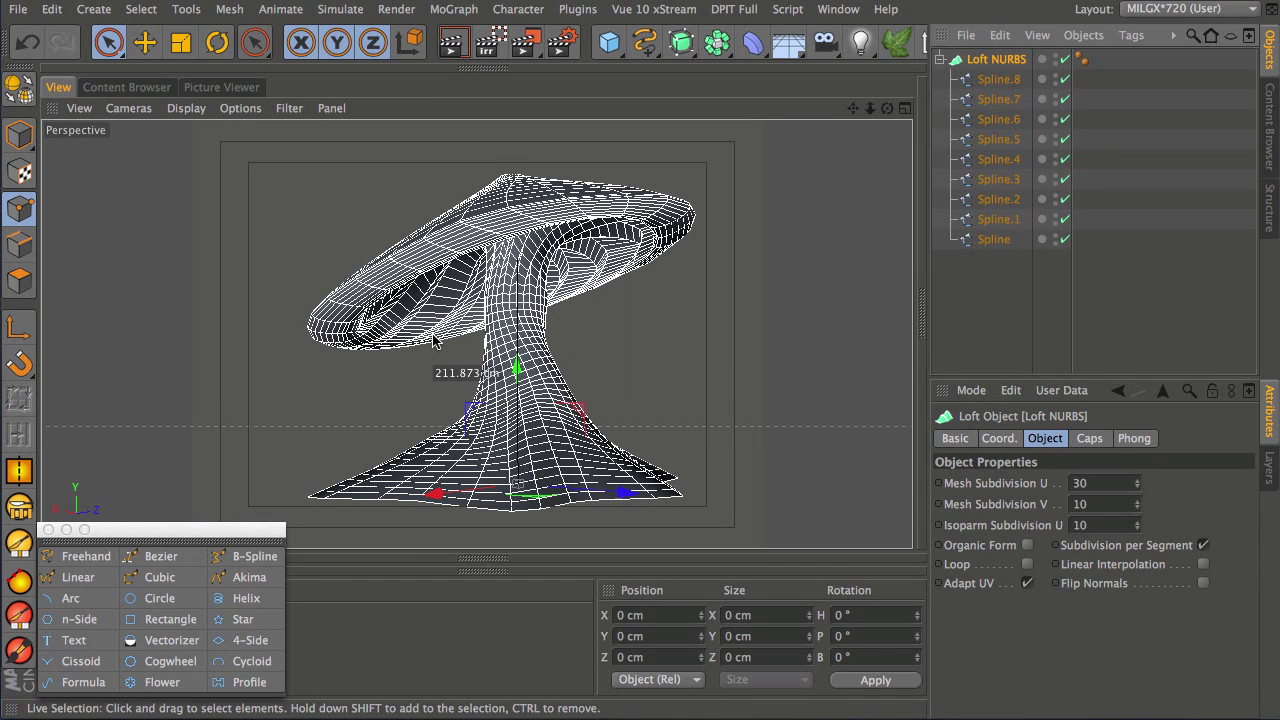
left_click(1027, 545)
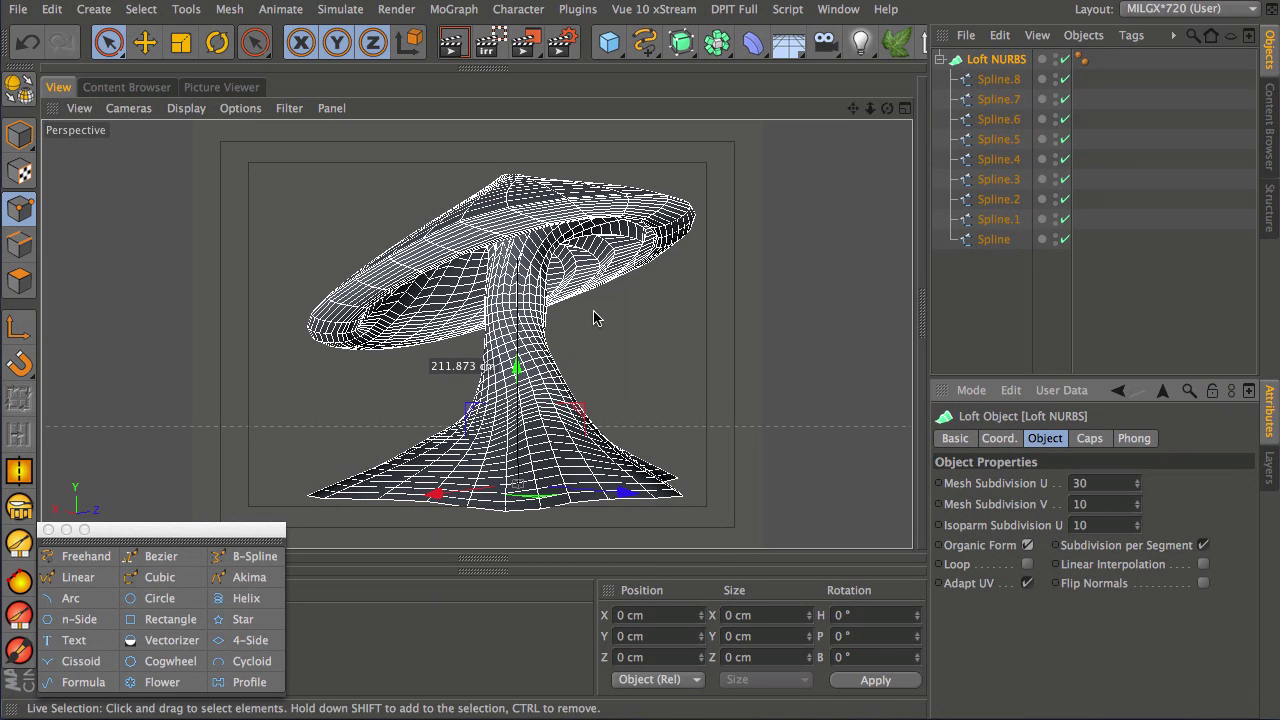
left_click(829, 237)
scroll(574, 306, "up", 6)
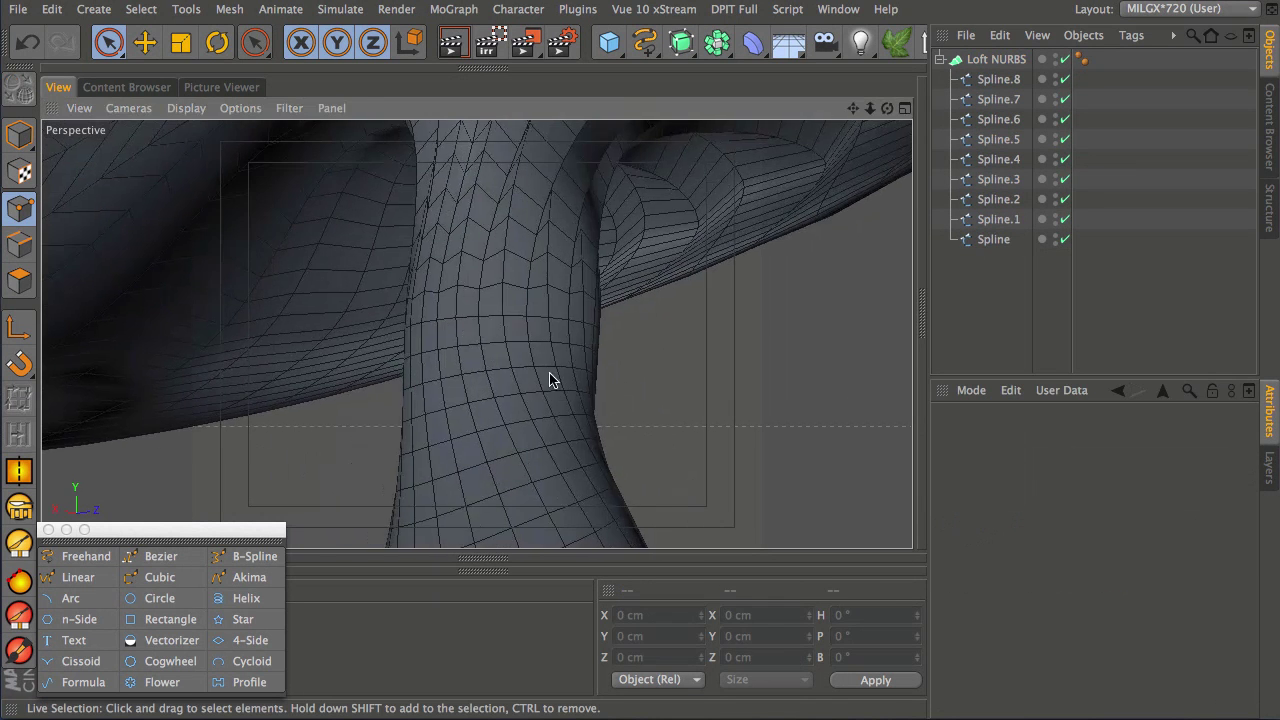
scroll(500, 400, "down", 6)
left_click_drag(431, 423, 560, 300, "alt")
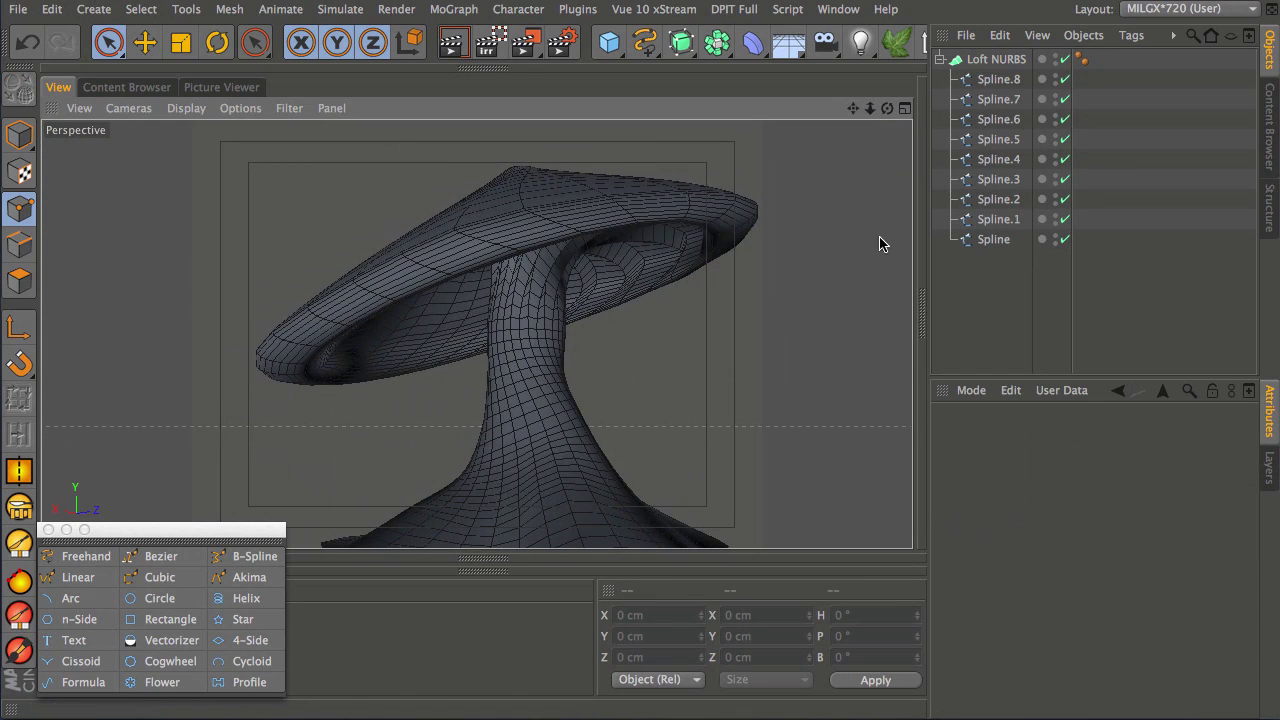
Set both the start and end caps of the Loft NURBS to None, opening the underside of the foot.
left_click(505, 285)
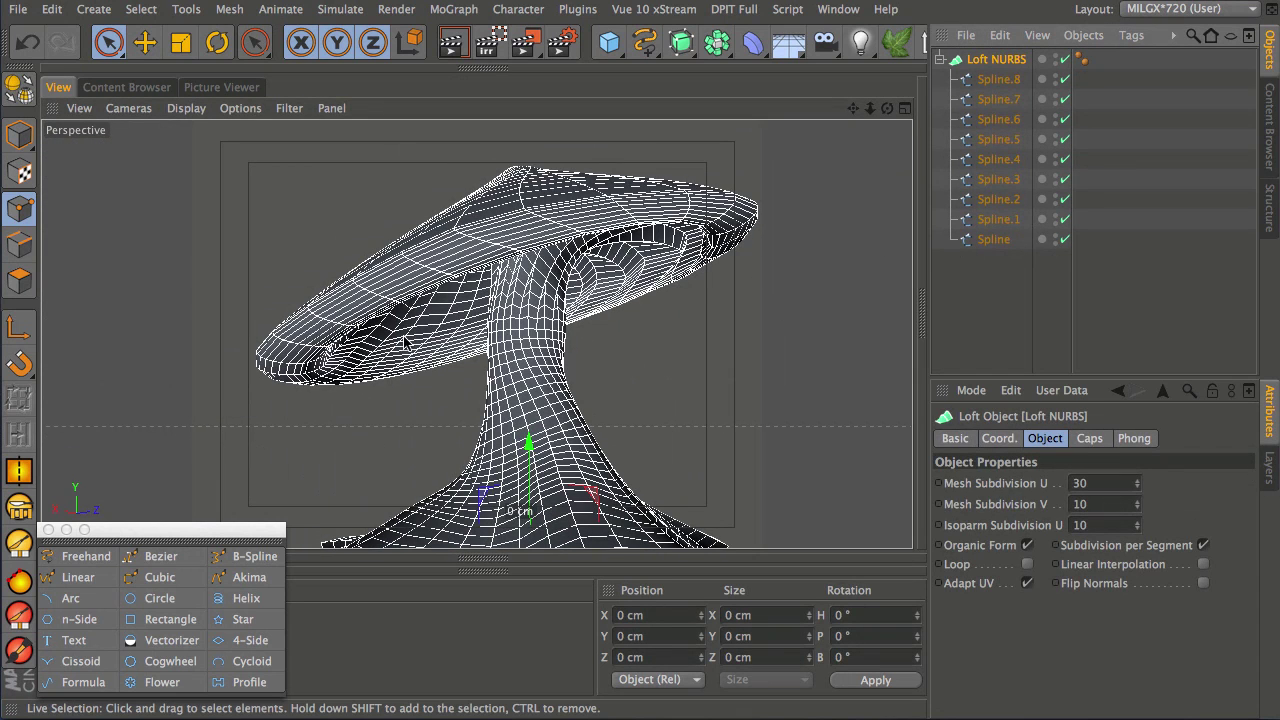
mouse_move(587, 368)
left_mouse_down("alt")
mouse_move(453, 385)
mouse_move(470, 380)
left_mouse_up("alt")
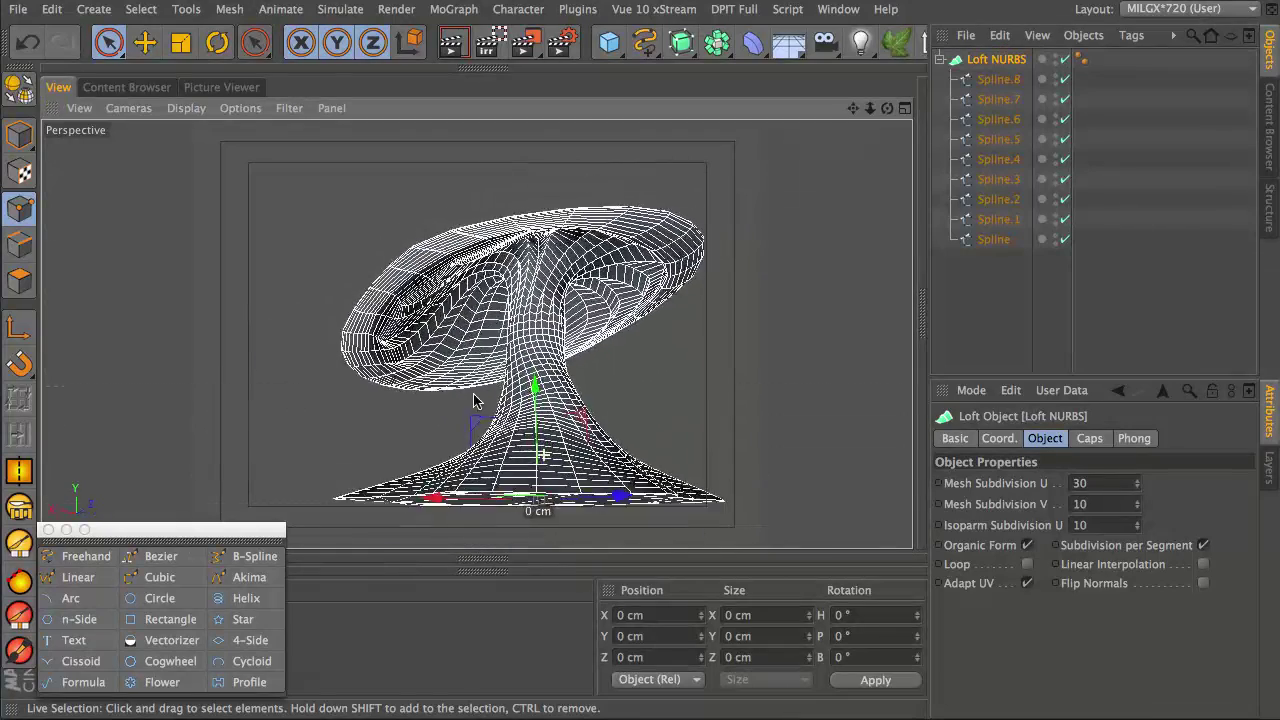
left_click(797, 268)
left_click_drag(560, 471, 505, 393, "alt")
left_click_drag(527, 343, 540, 305, "alt")
left_click_drag(651, 260, 463, 350, "alt")
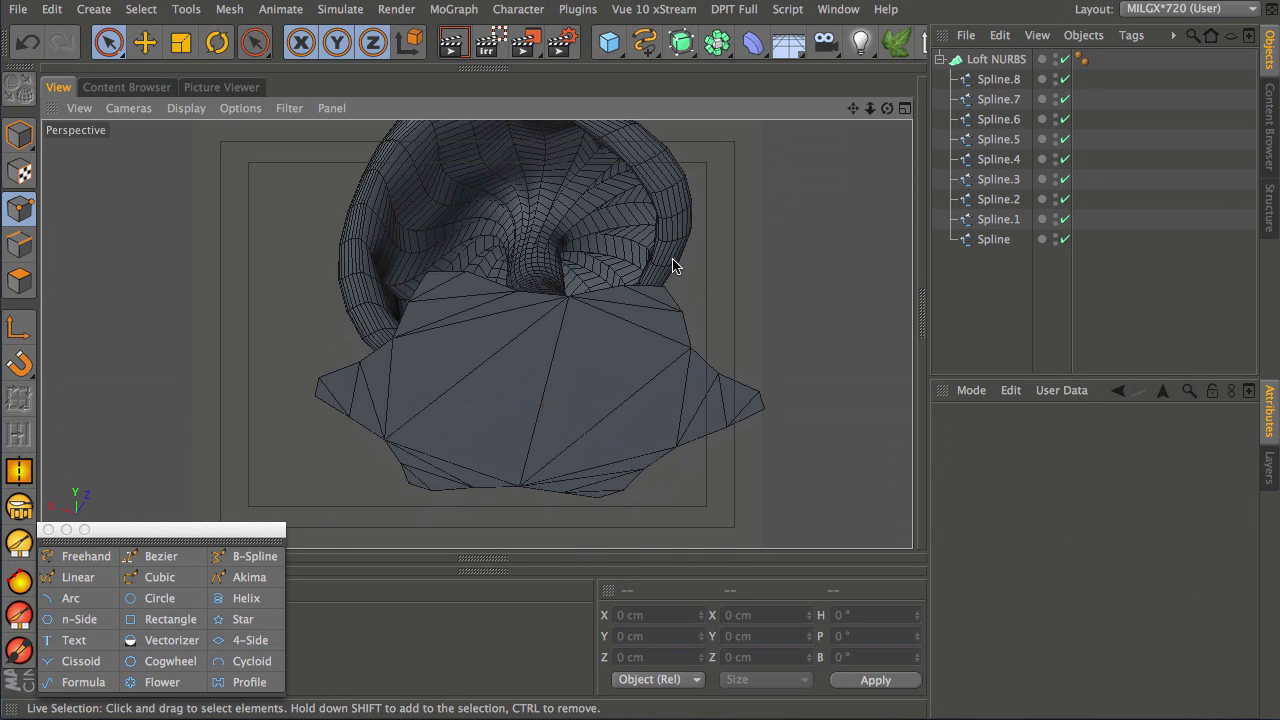
left_click(996, 59)
left_click(1089, 438)
left_click(1078, 484)
left_click(1075, 502)
left_click(1078, 543)
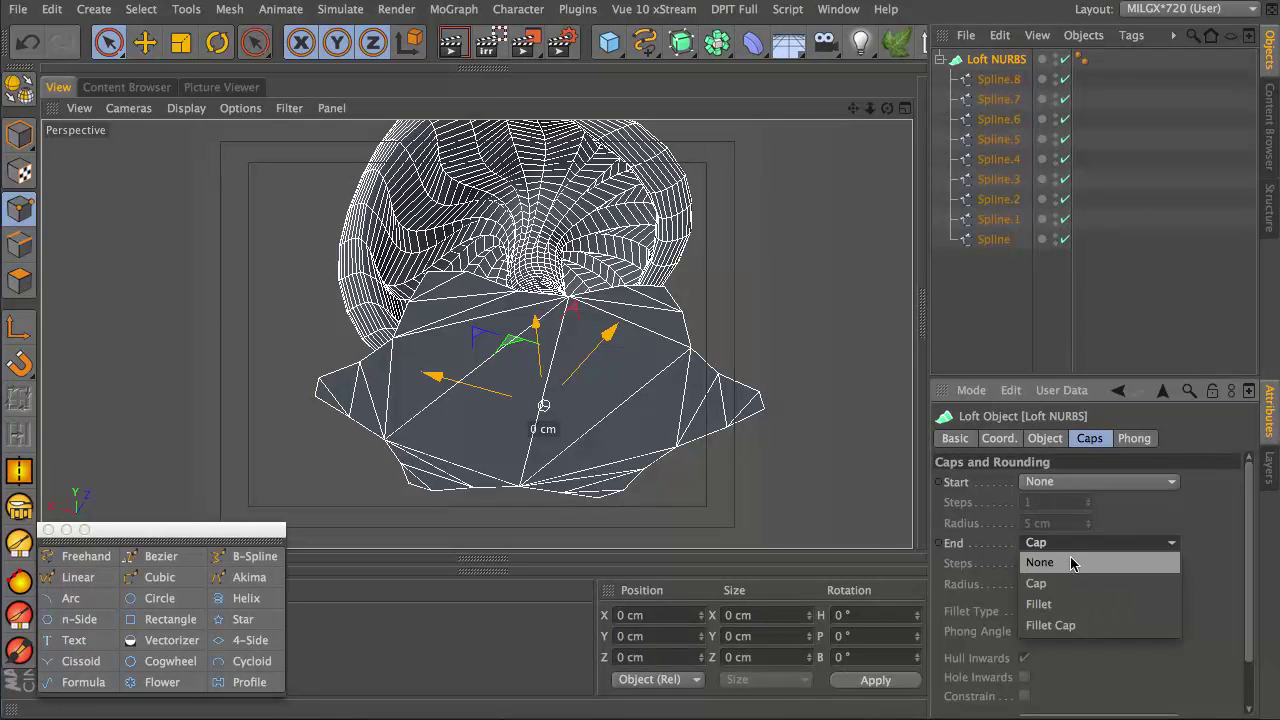
left_click(1072, 563)
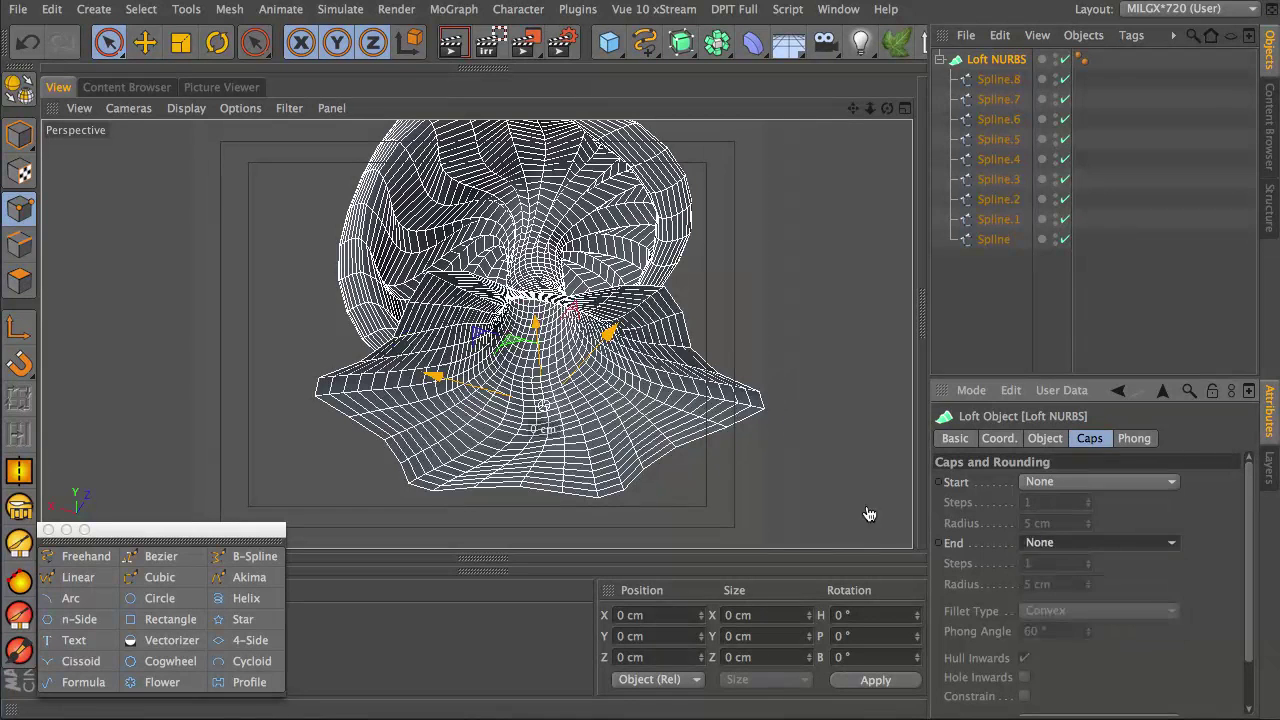
Test Fillet as the loft's start option and settle on Cap to close the hole on top of the mushroom.
left_click(1094, 482)
left_click(1093, 543)
left_click_drag(512, 244, 558, 240, "alt")
scroll(558, 240, "up", 5)
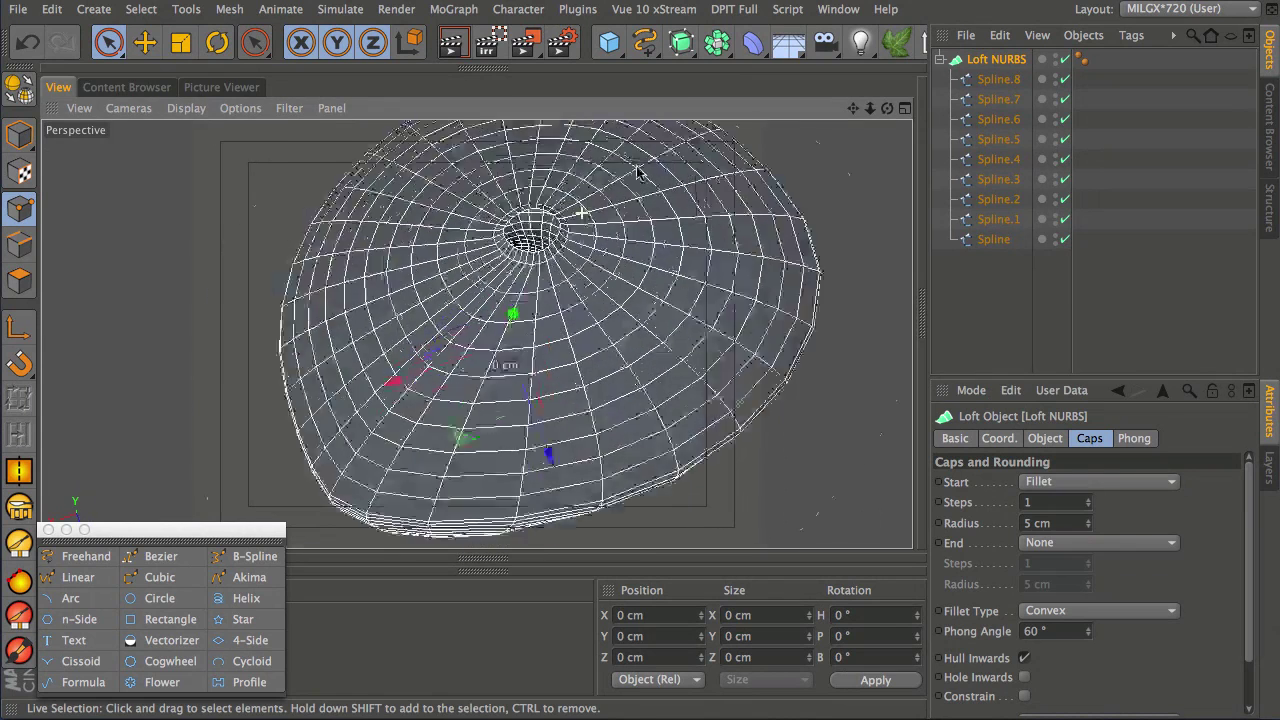
left_click(1068, 483)
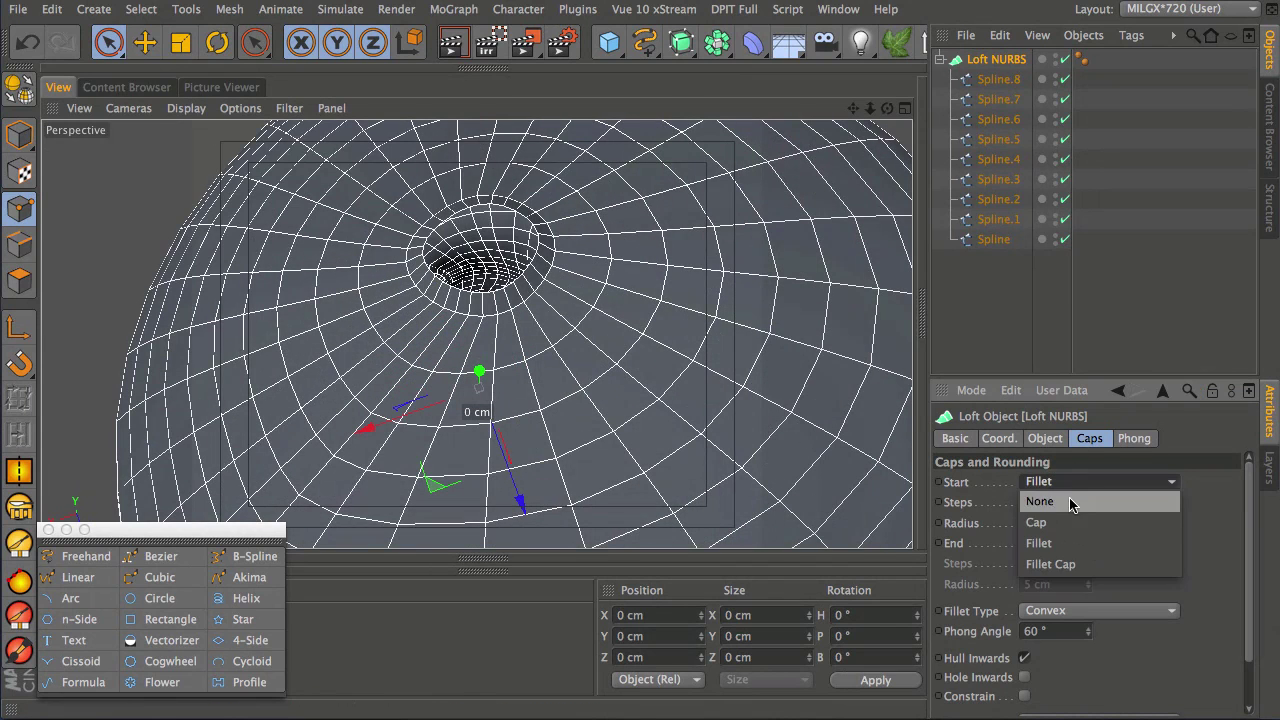
left_click(1066, 522)
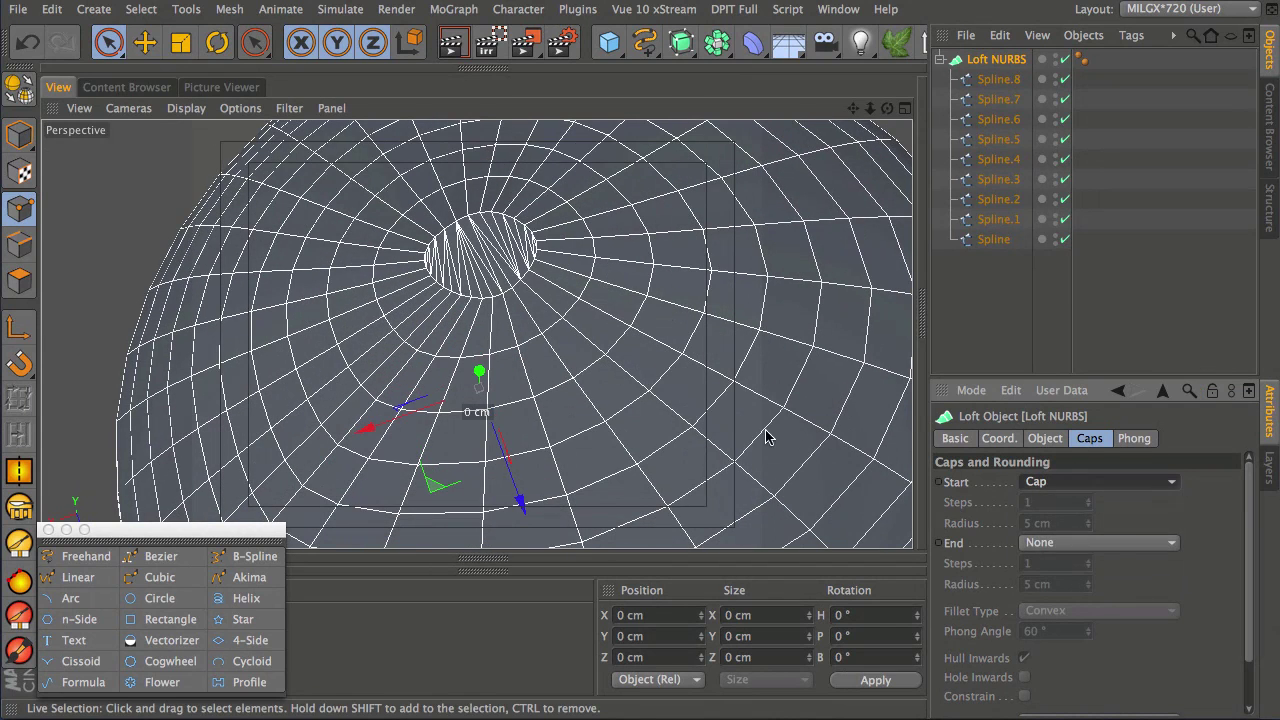
Scale Spline.8 down in Model mode to shrink the flat disc at the mushroom's peak, and deselect it.
left_click_drag(500, 347, 502, 305, "alt")
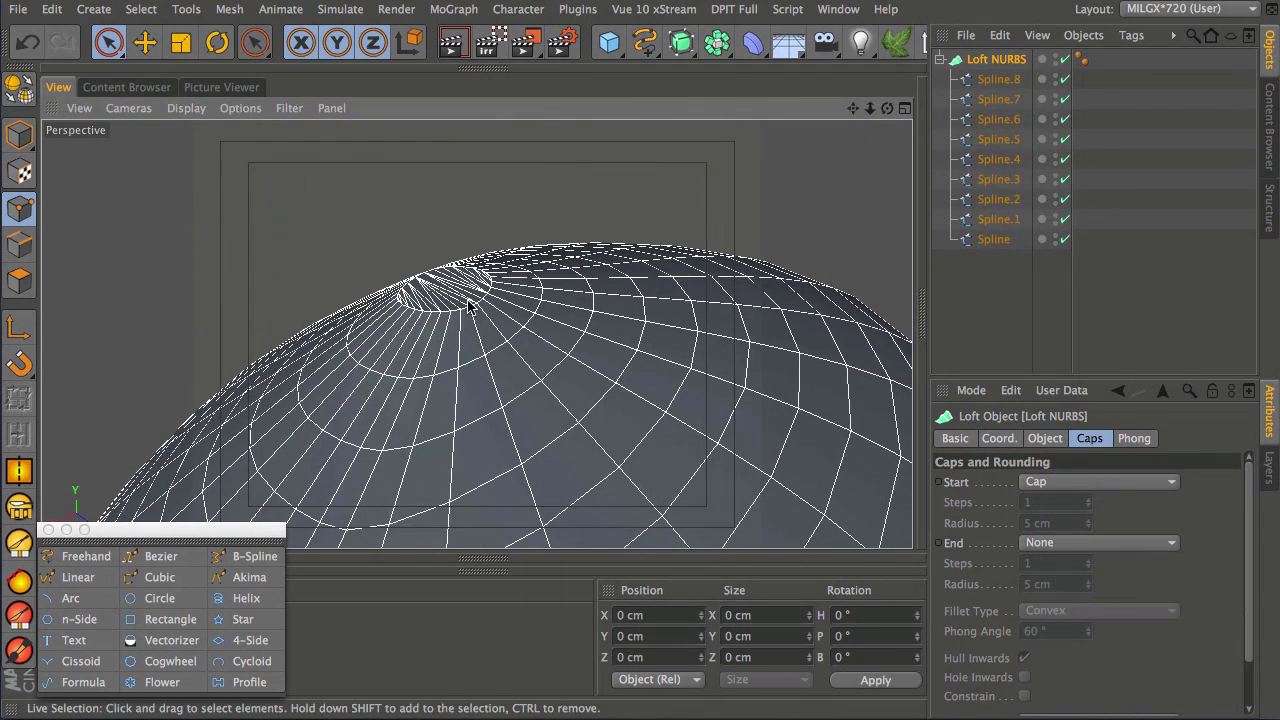
left_click(471, 306)
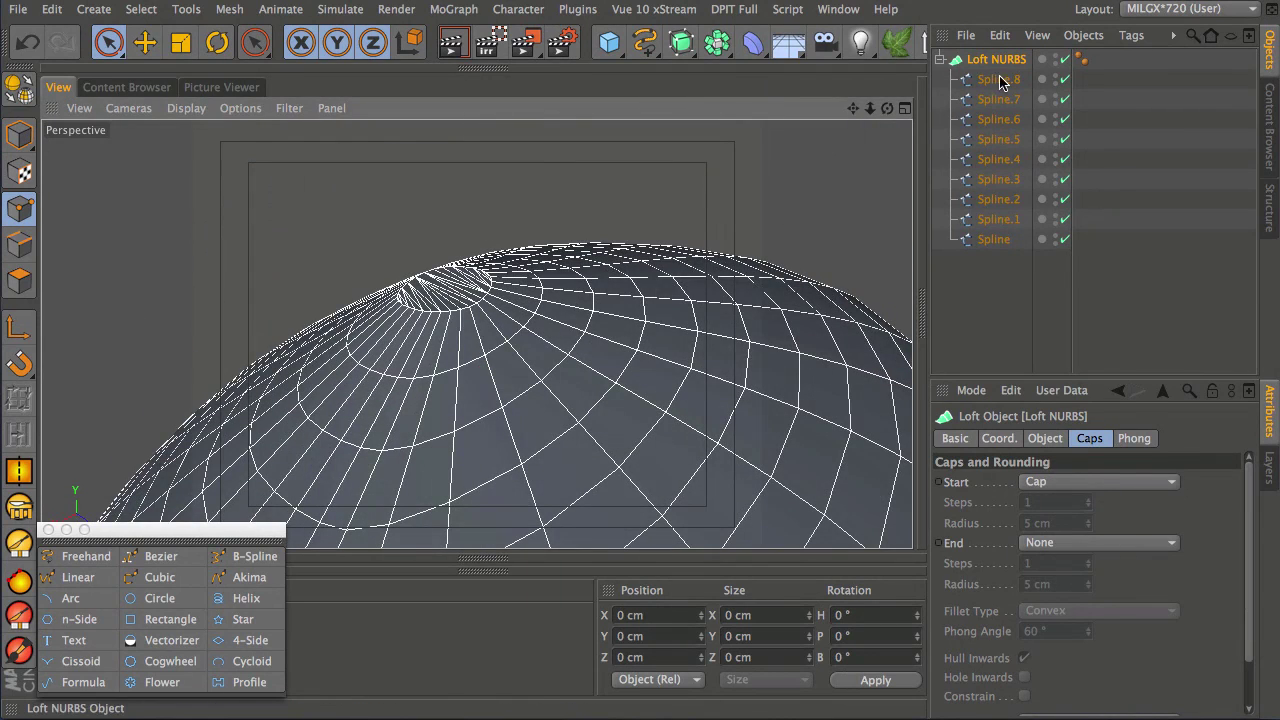
left_click(500, 212)
left_click(19, 135)
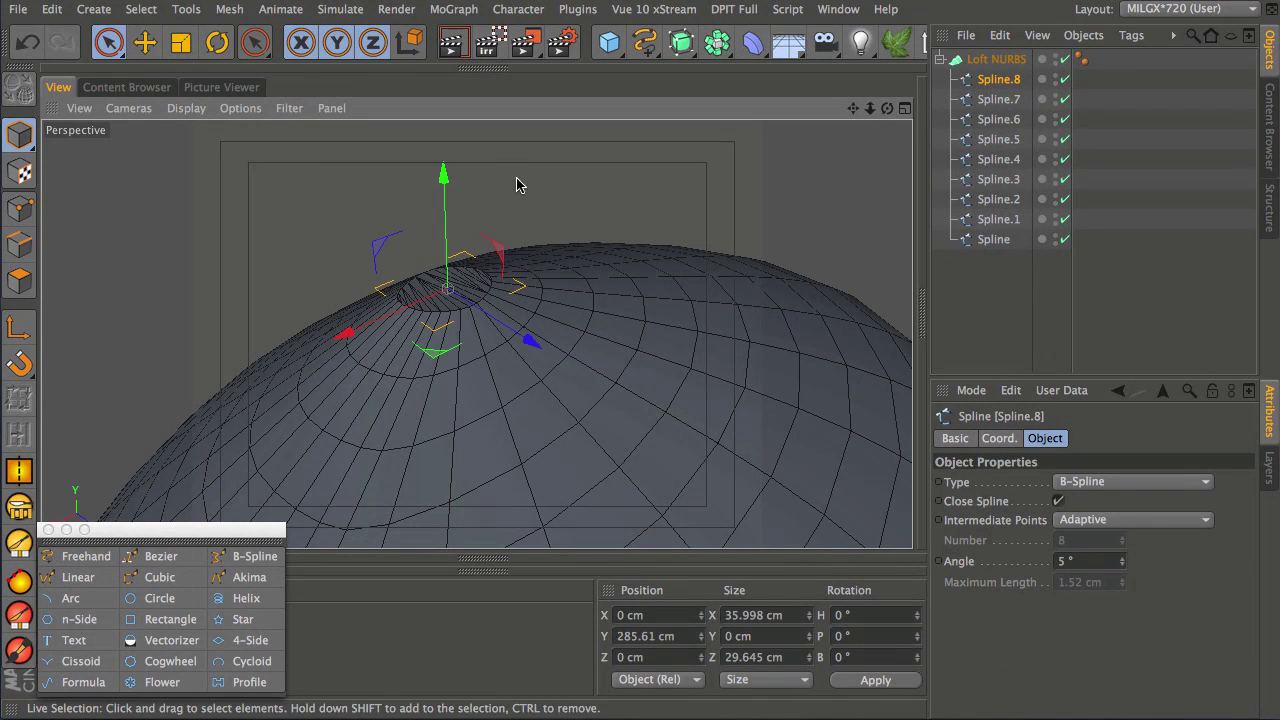
key("t")
left_click_drag(563, 183, 250, 345)
left_click(629, 201)
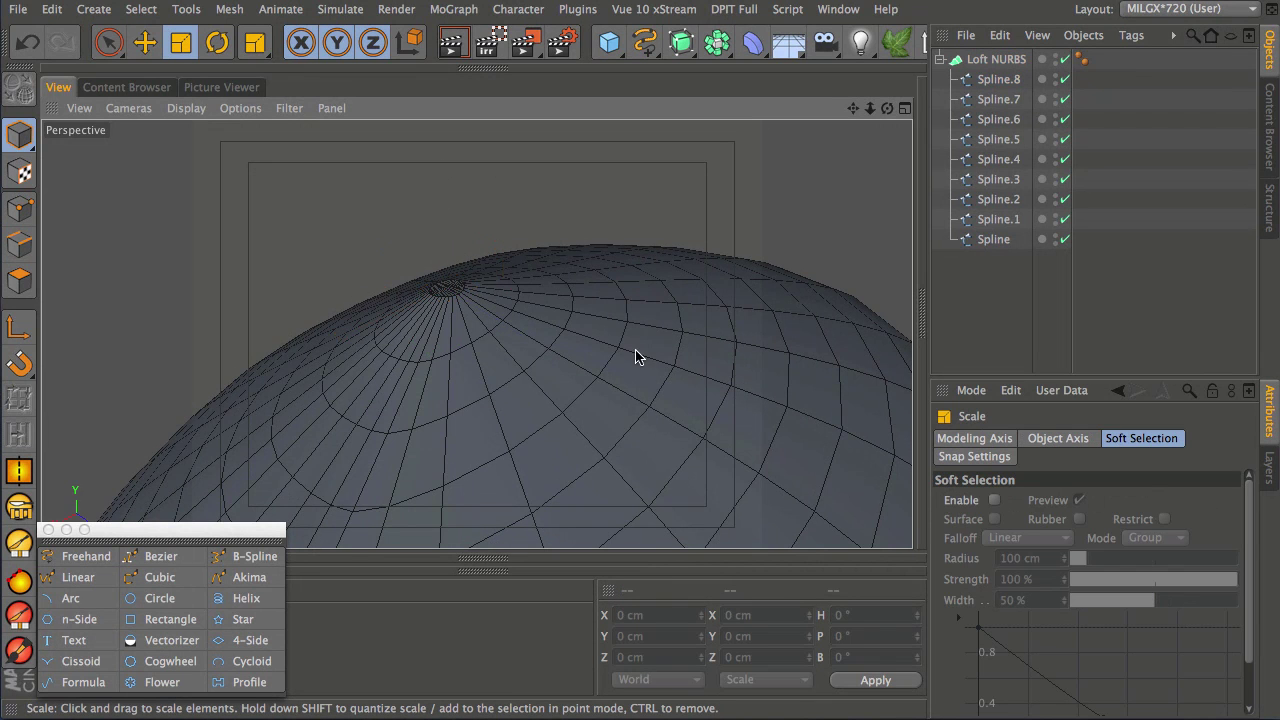
scroll(600, 454, "down", 3)
left_click_drag(534, 500, 508, 406, "alt")
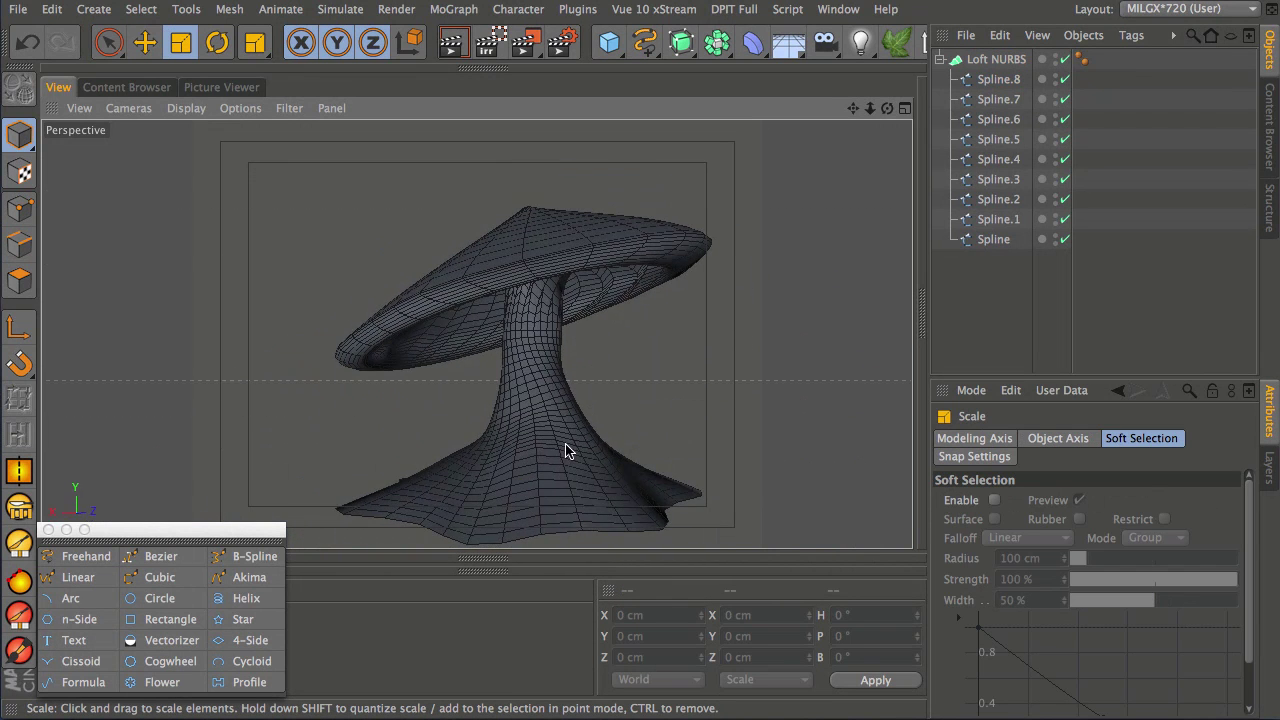
left_click_drag(545, 474, 482, 424, "alt")
left_click_drag(481, 474, 491, 434, "alt")
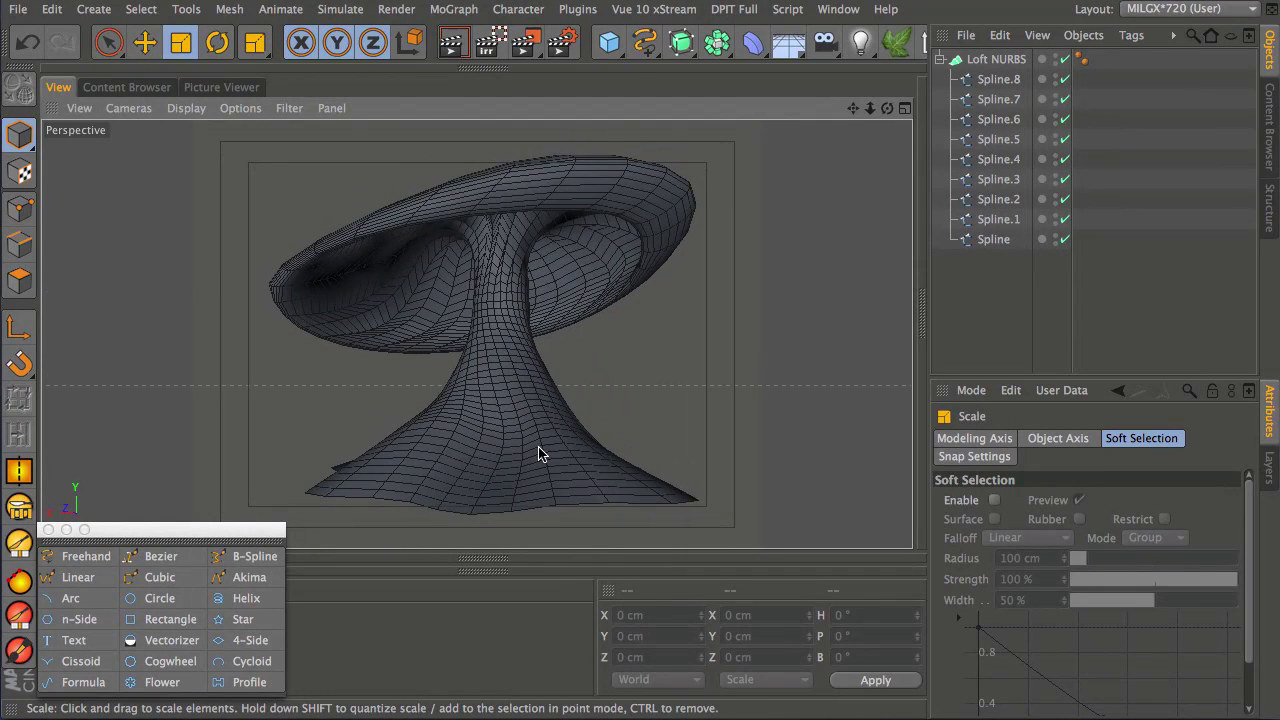